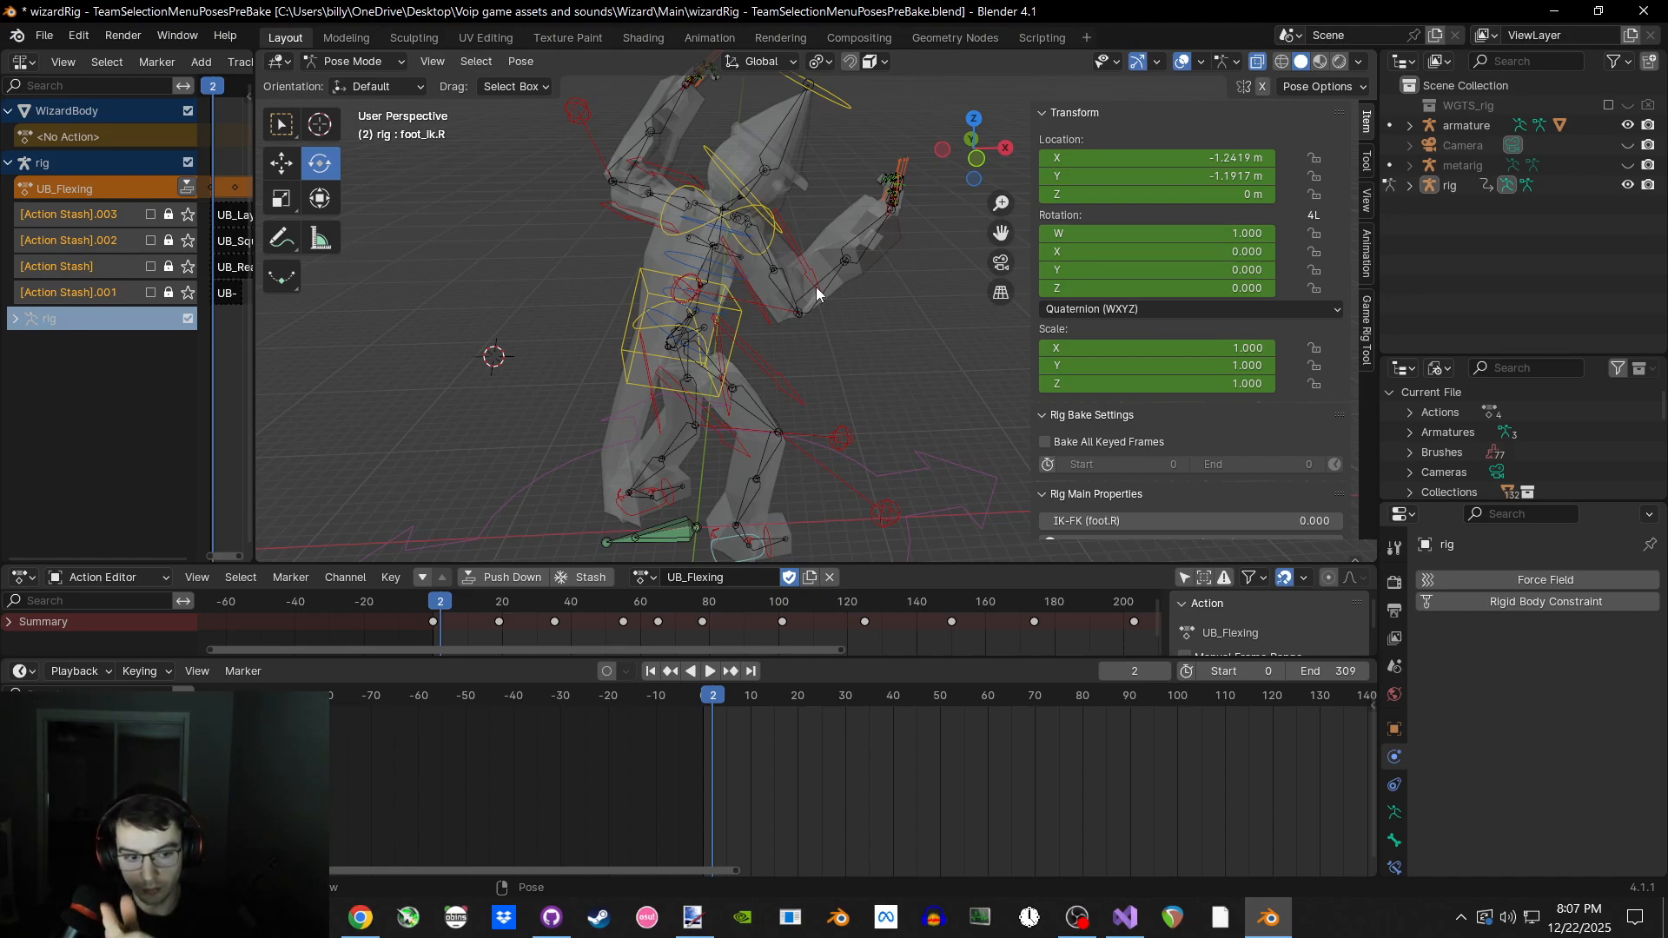
Examine the wizard rig's flexing pose from several angles and distances.
middle_click_drag(817, 294, 832, 328)
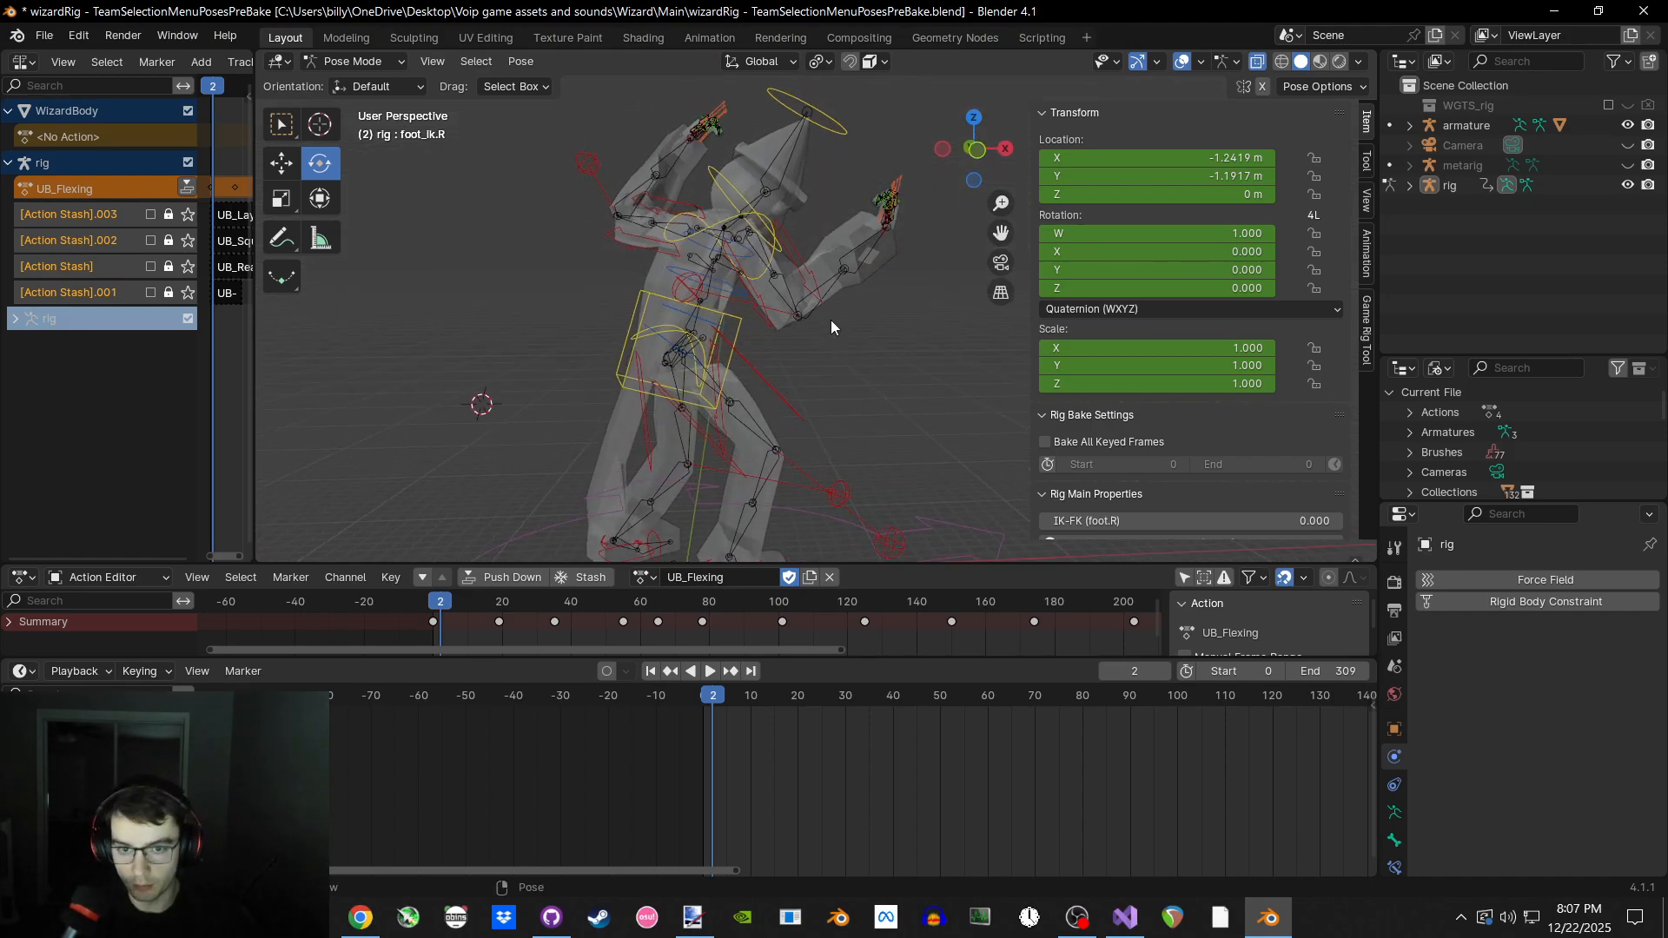
mouse_move(831, 320)
middle_mouse_down()
mouse_move(800, 326)
mouse_move(820, 325)
middle_mouse_up()
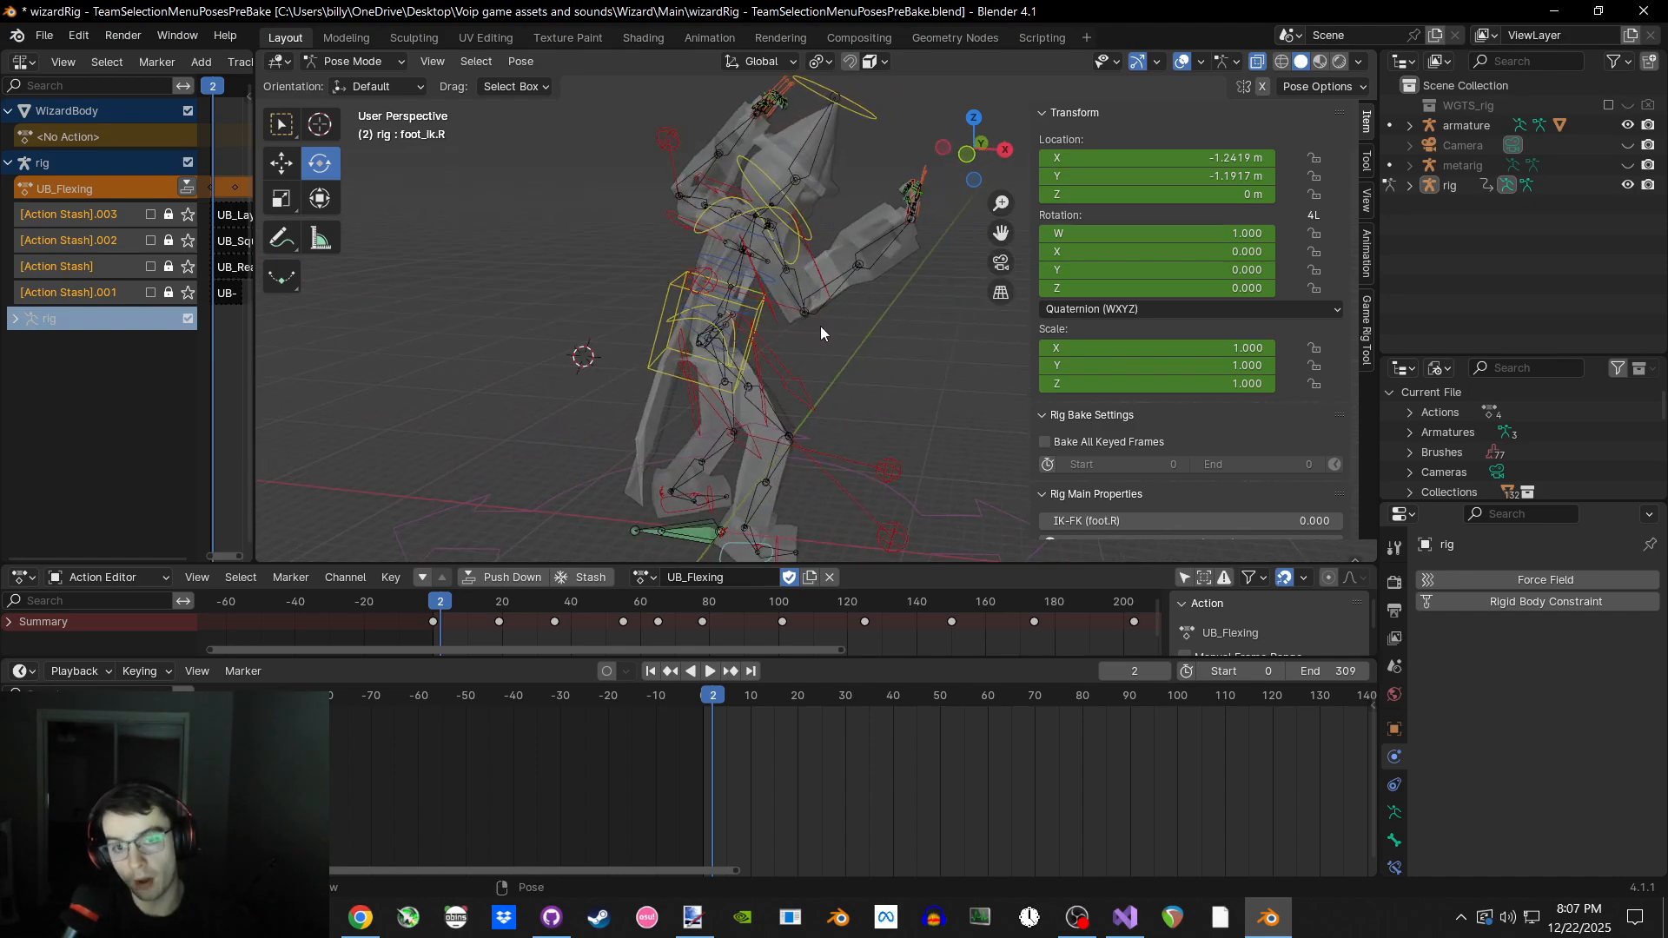
middle_click_drag(821, 326, 849, 349)
left_click_drag(568, 139, 903, 356)
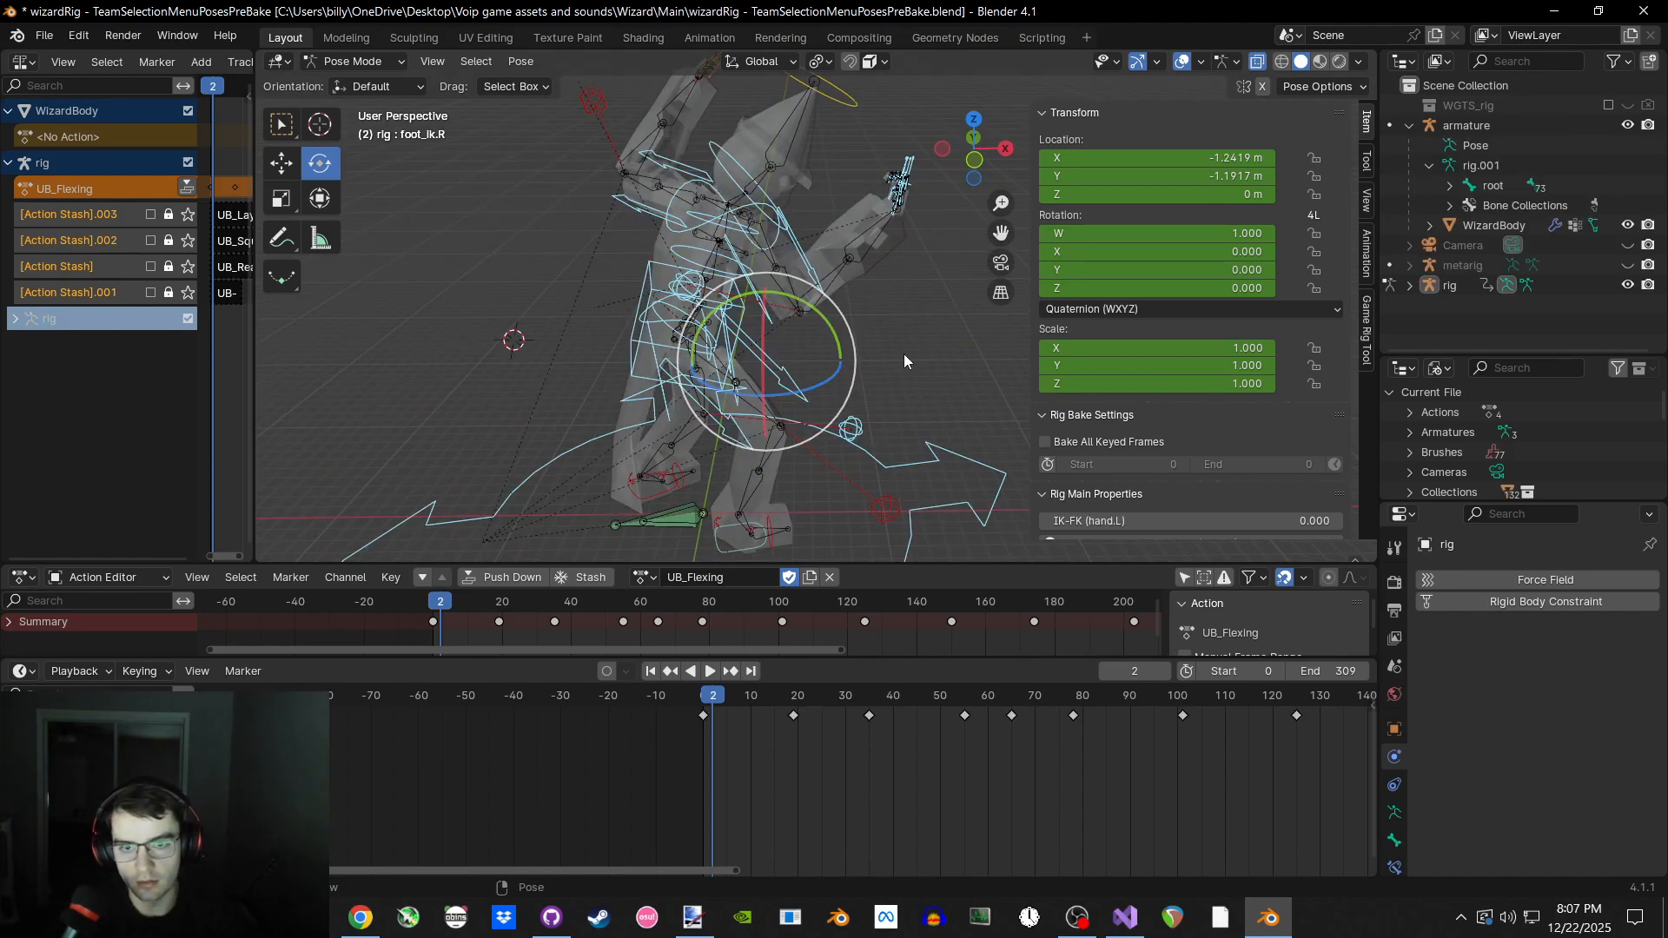
left_click(904, 353)
scroll(889, 335, "down", 3)
middle_click_drag(891, 341, 876, 288, "shift")
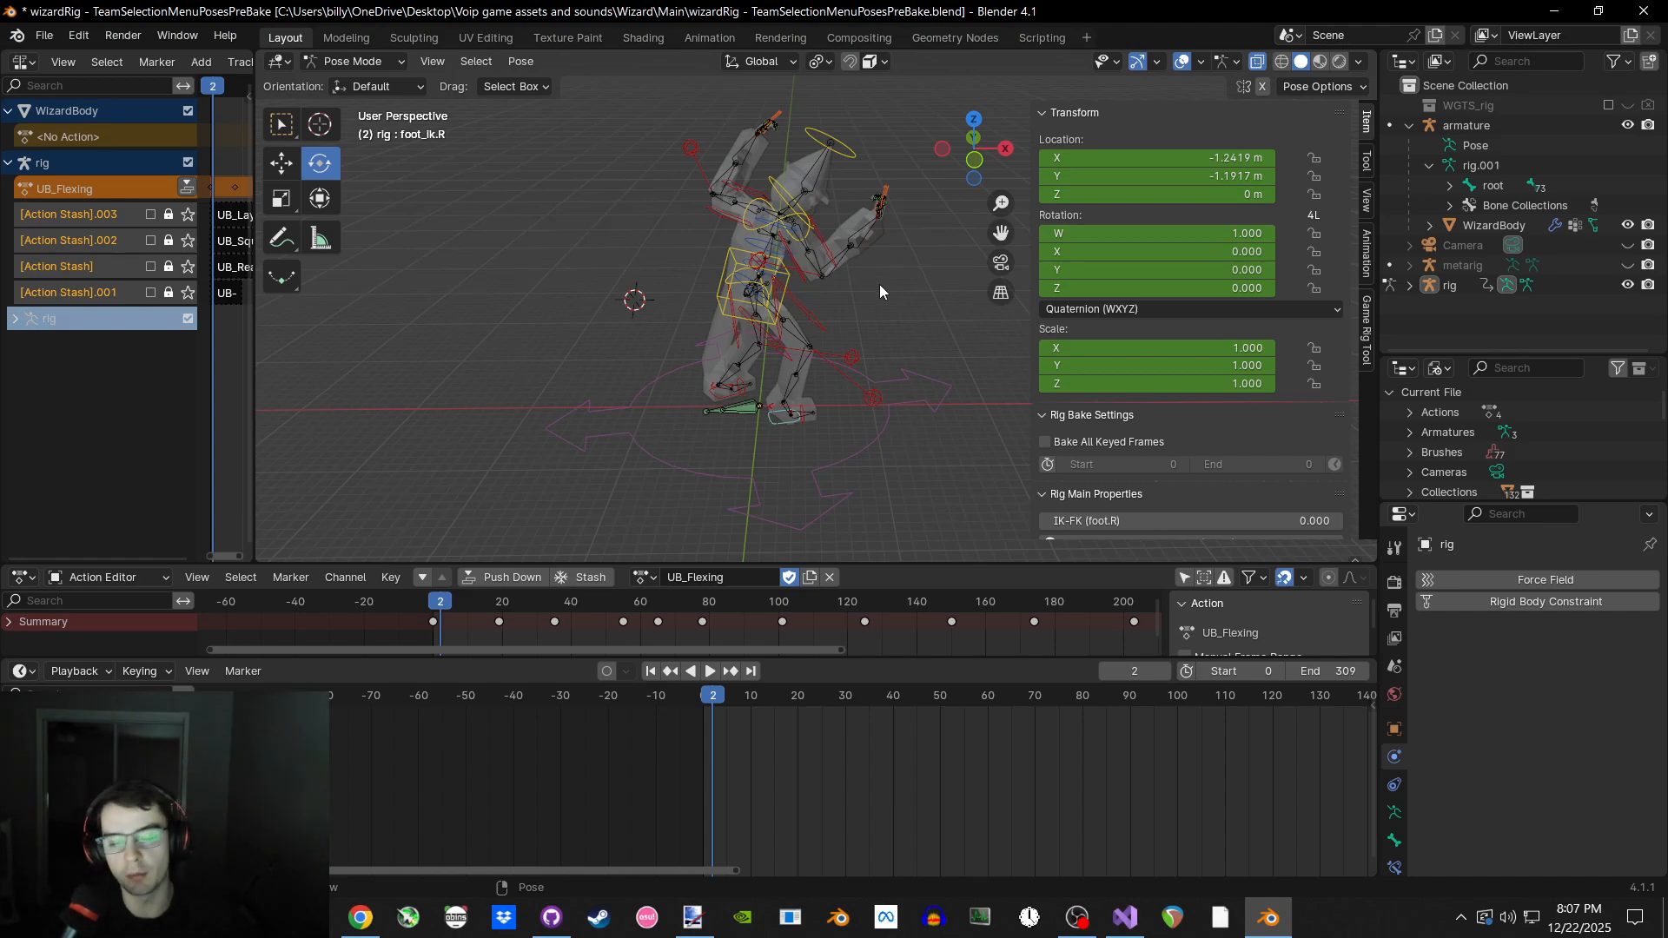
middle_click_drag(876, 321, 877, 317)
scroll(872, 326, "up", 3)
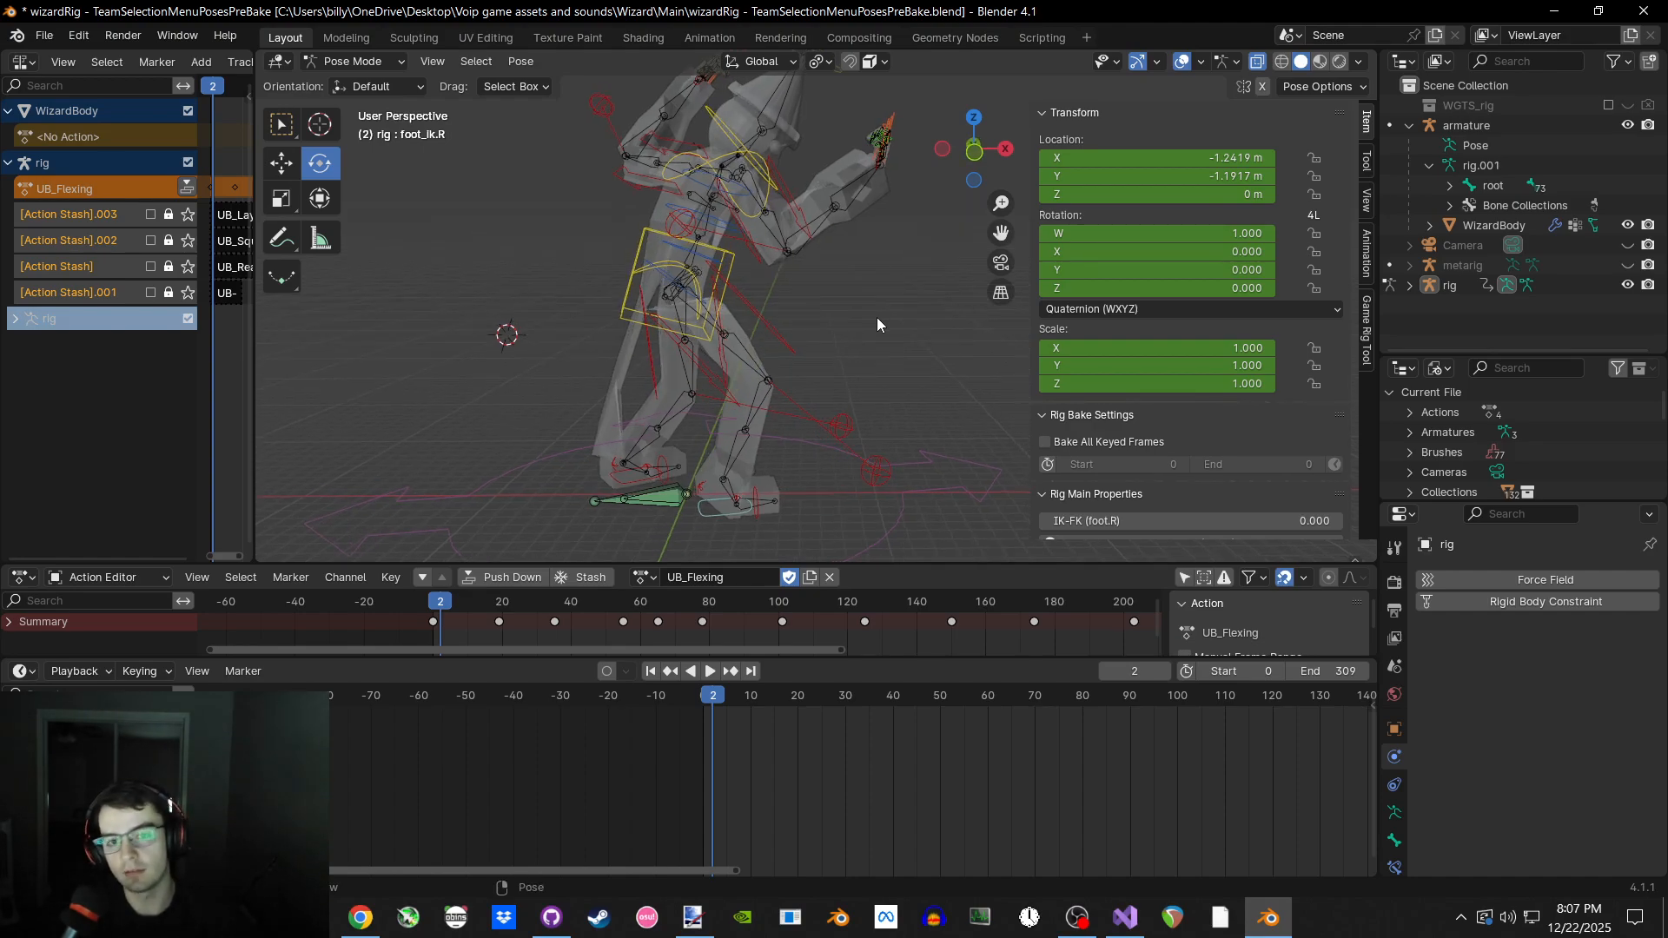
scroll(877, 317, "down", 3)
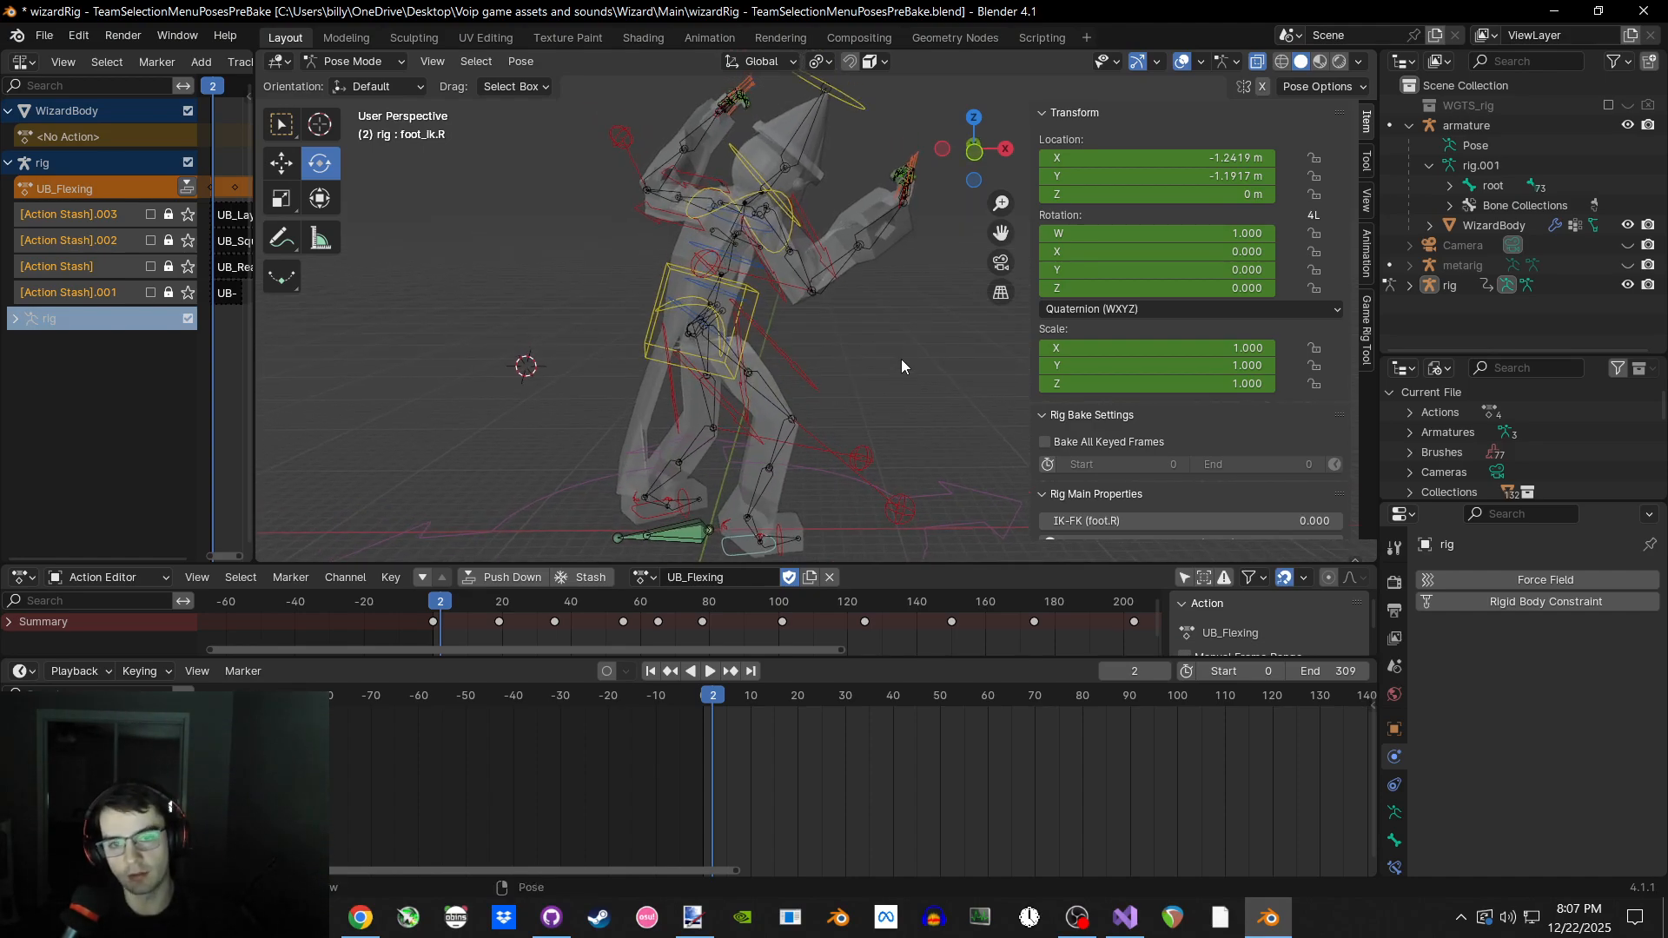
scroll(879, 346, "up", 3)
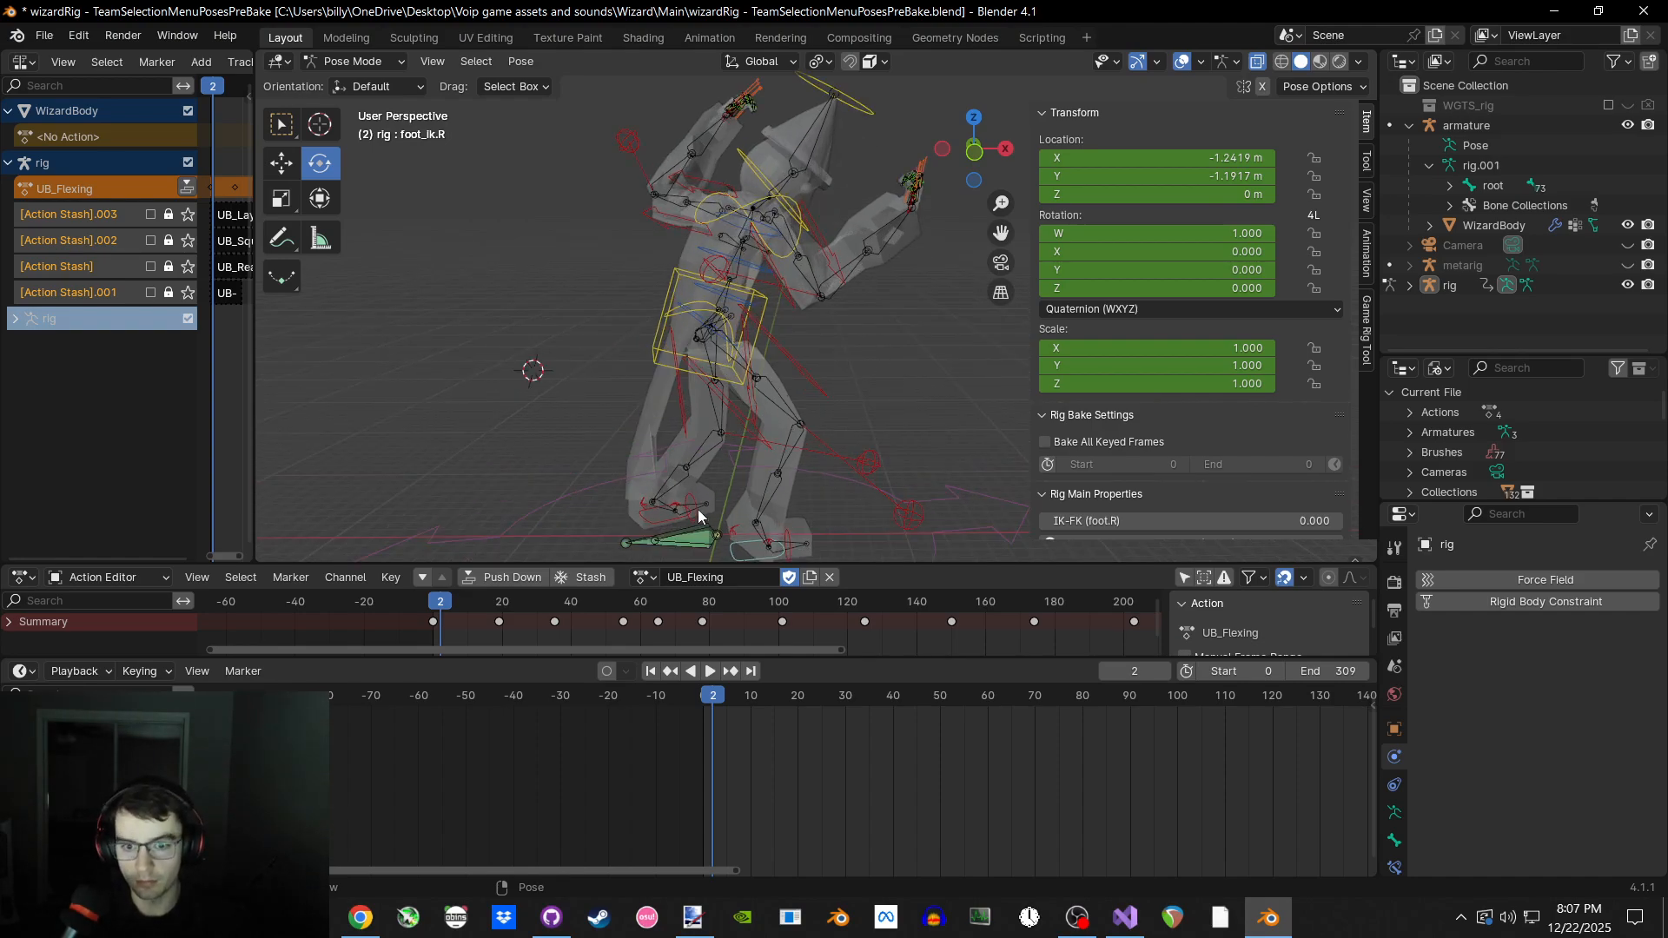
Switch to Chrome, open the Ando San channel and the Thick Neck official video in new tabs, and show the video.
left_click_drag(0, 174, 547, 2)
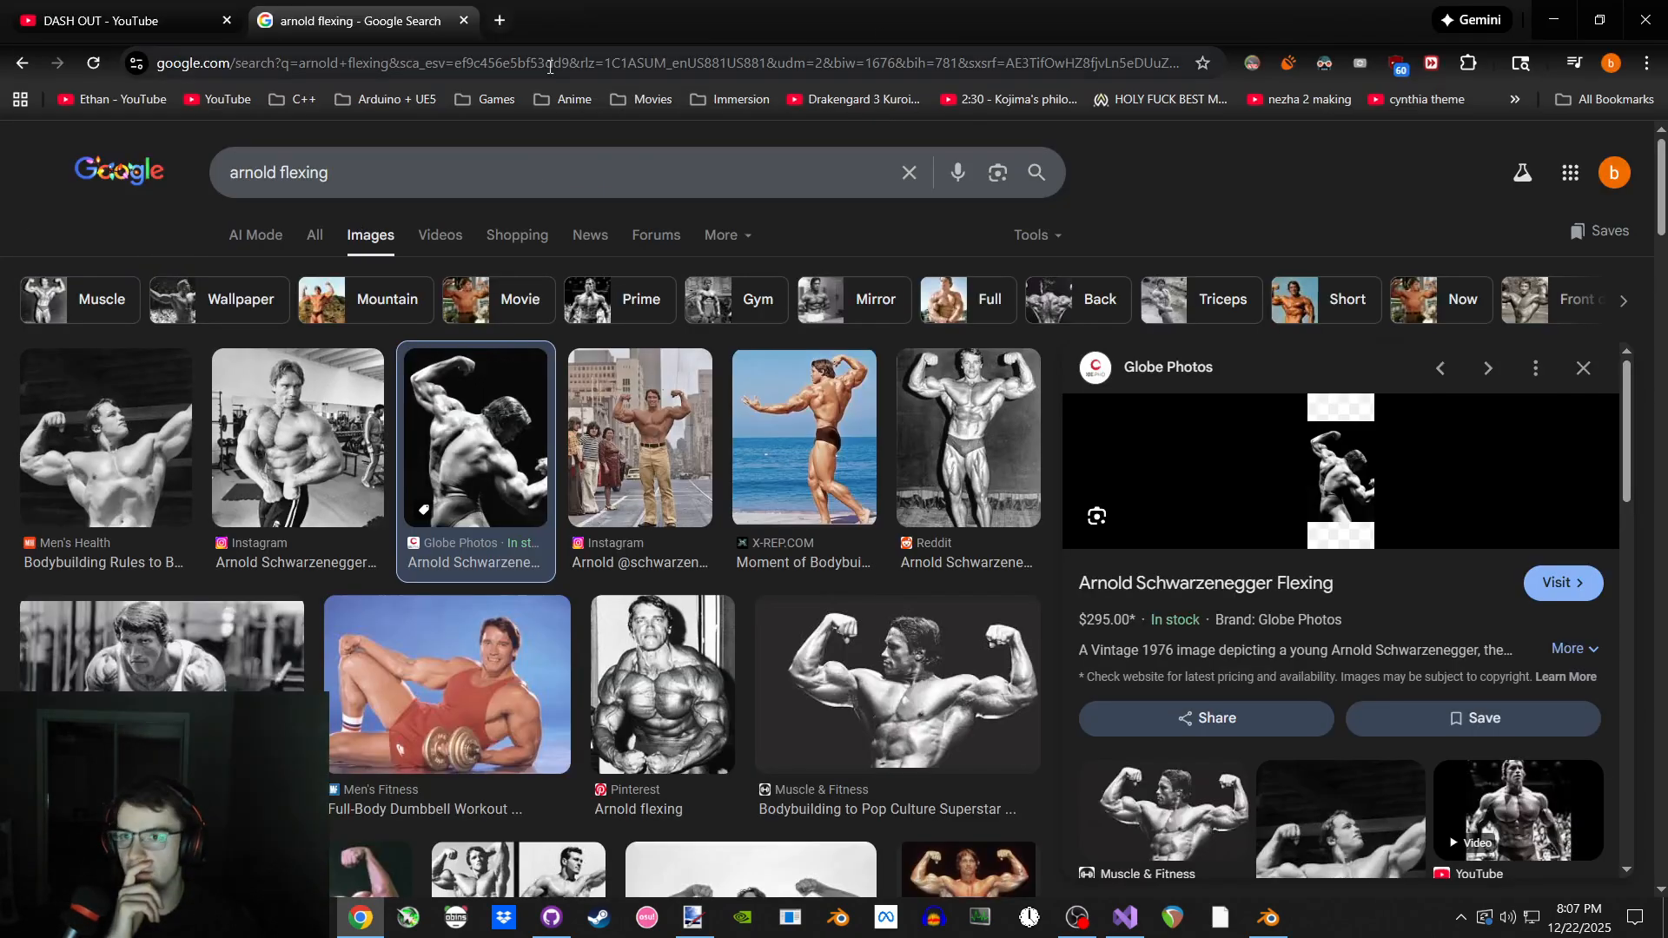
left_click(165, 21)
scroll(478, 347, "down", 3)
middle_click(159, 668)
scroll(261, 673, "up", 3)
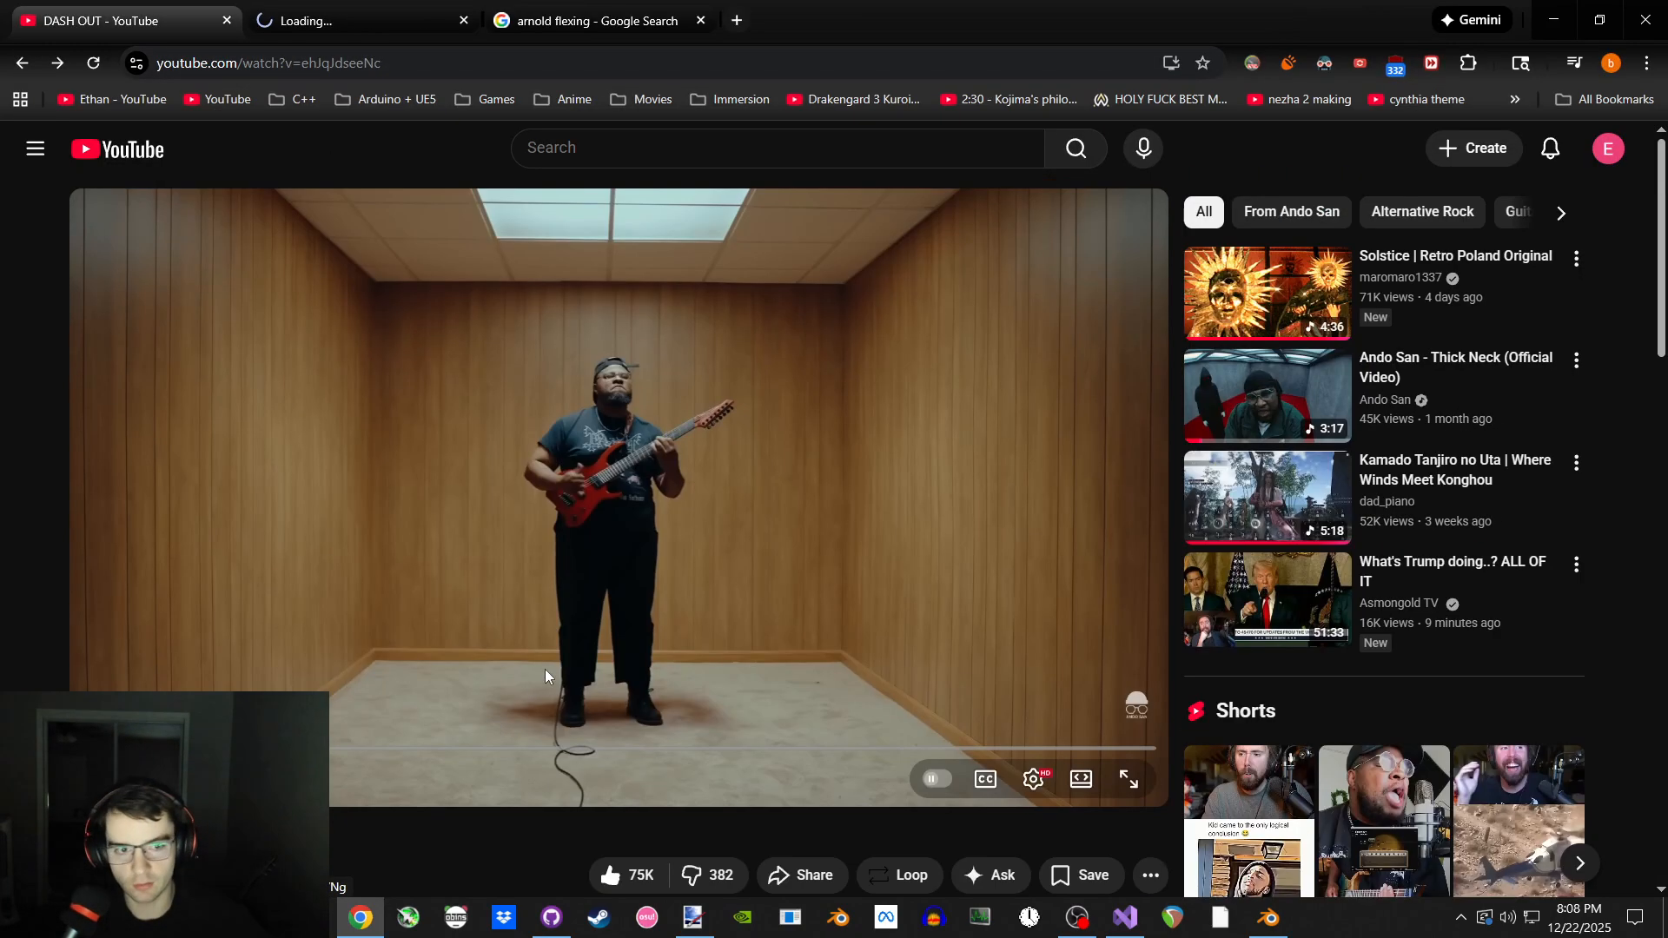
middle_click(1216, 389)
left_click(608, 21)
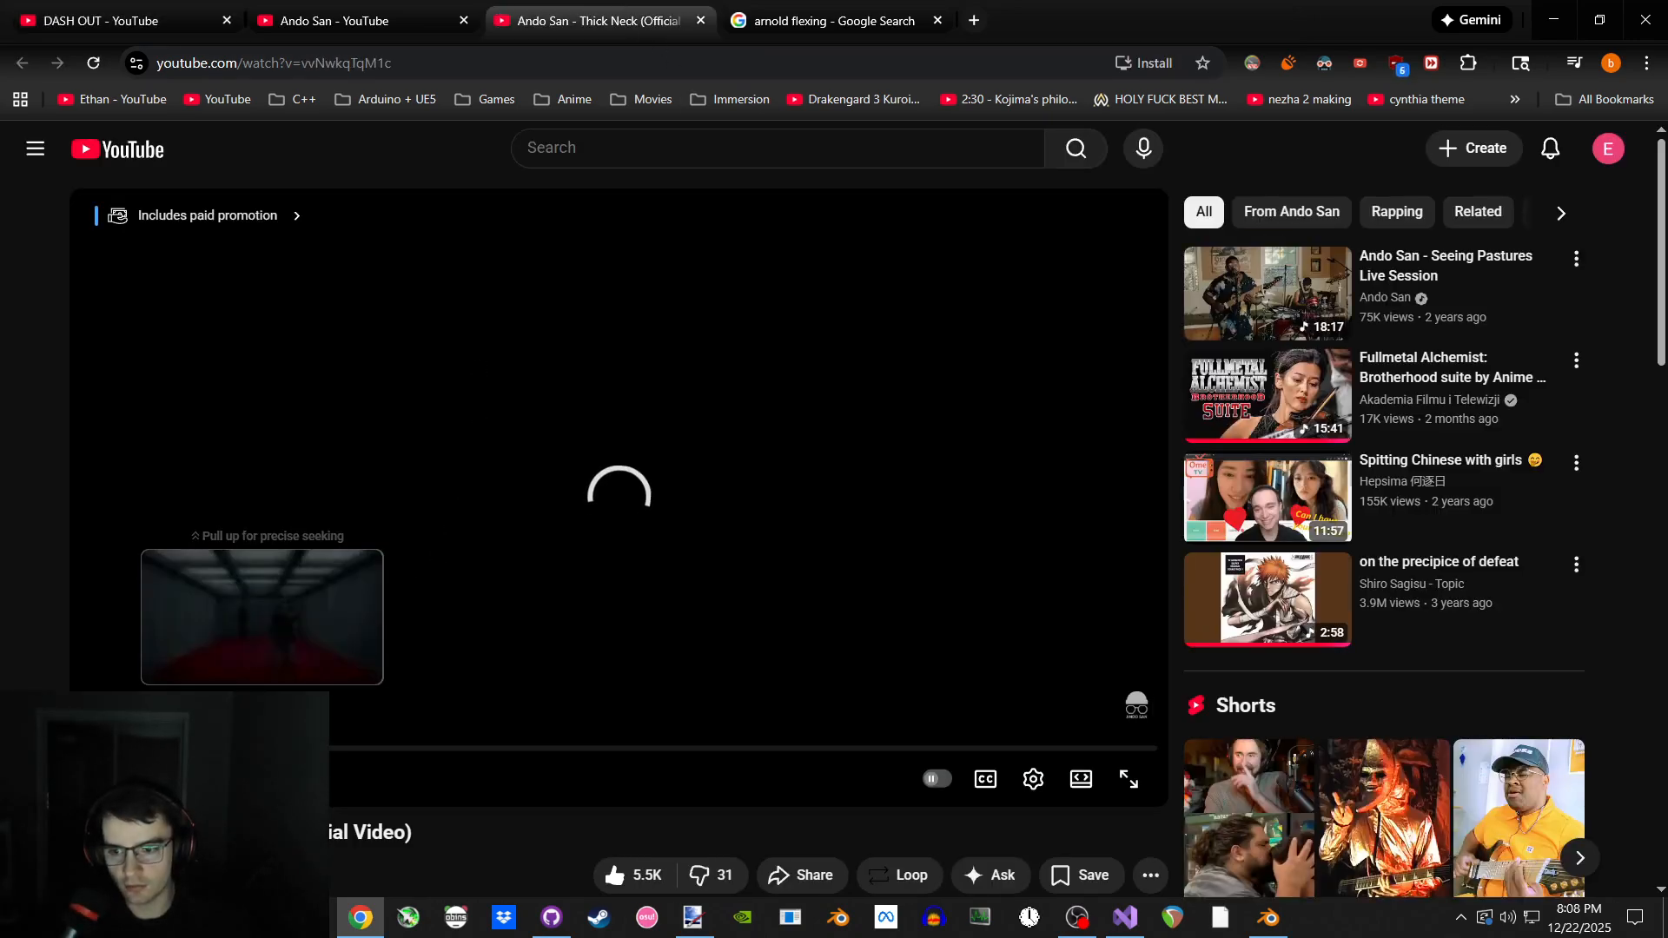
Read the comments under the Thick Neck video and highlight the "Shadow Wizard Money Gang" comment.
scroll(140, 661, "down", 9)
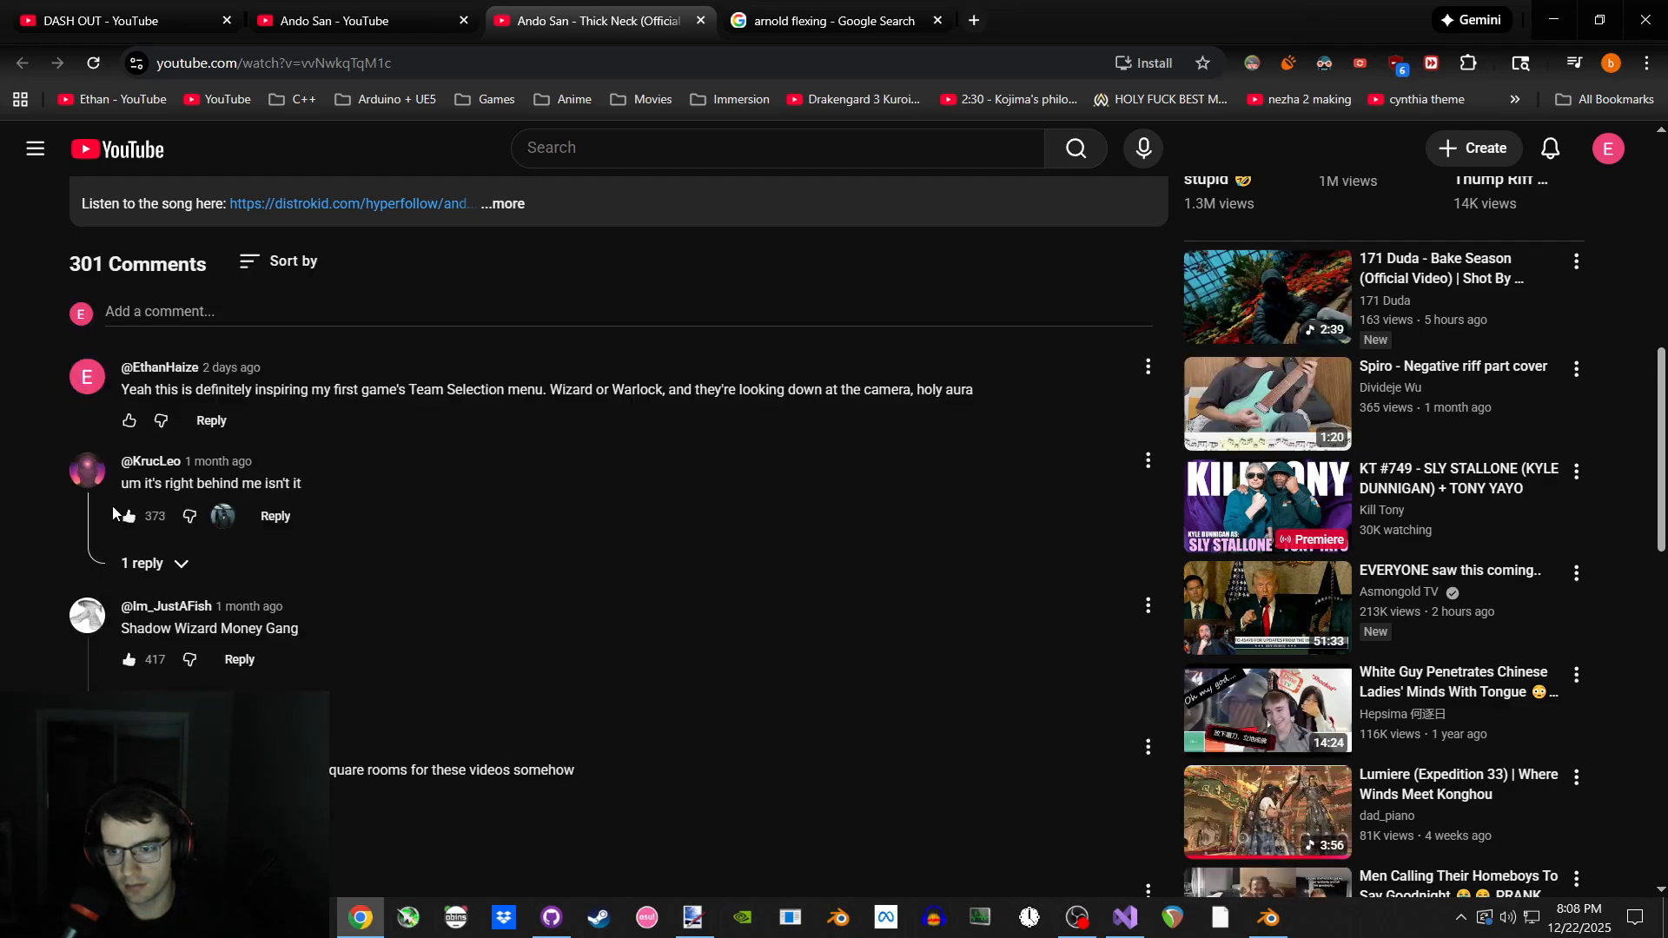
left_click_drag(130, 629, 318, 632)
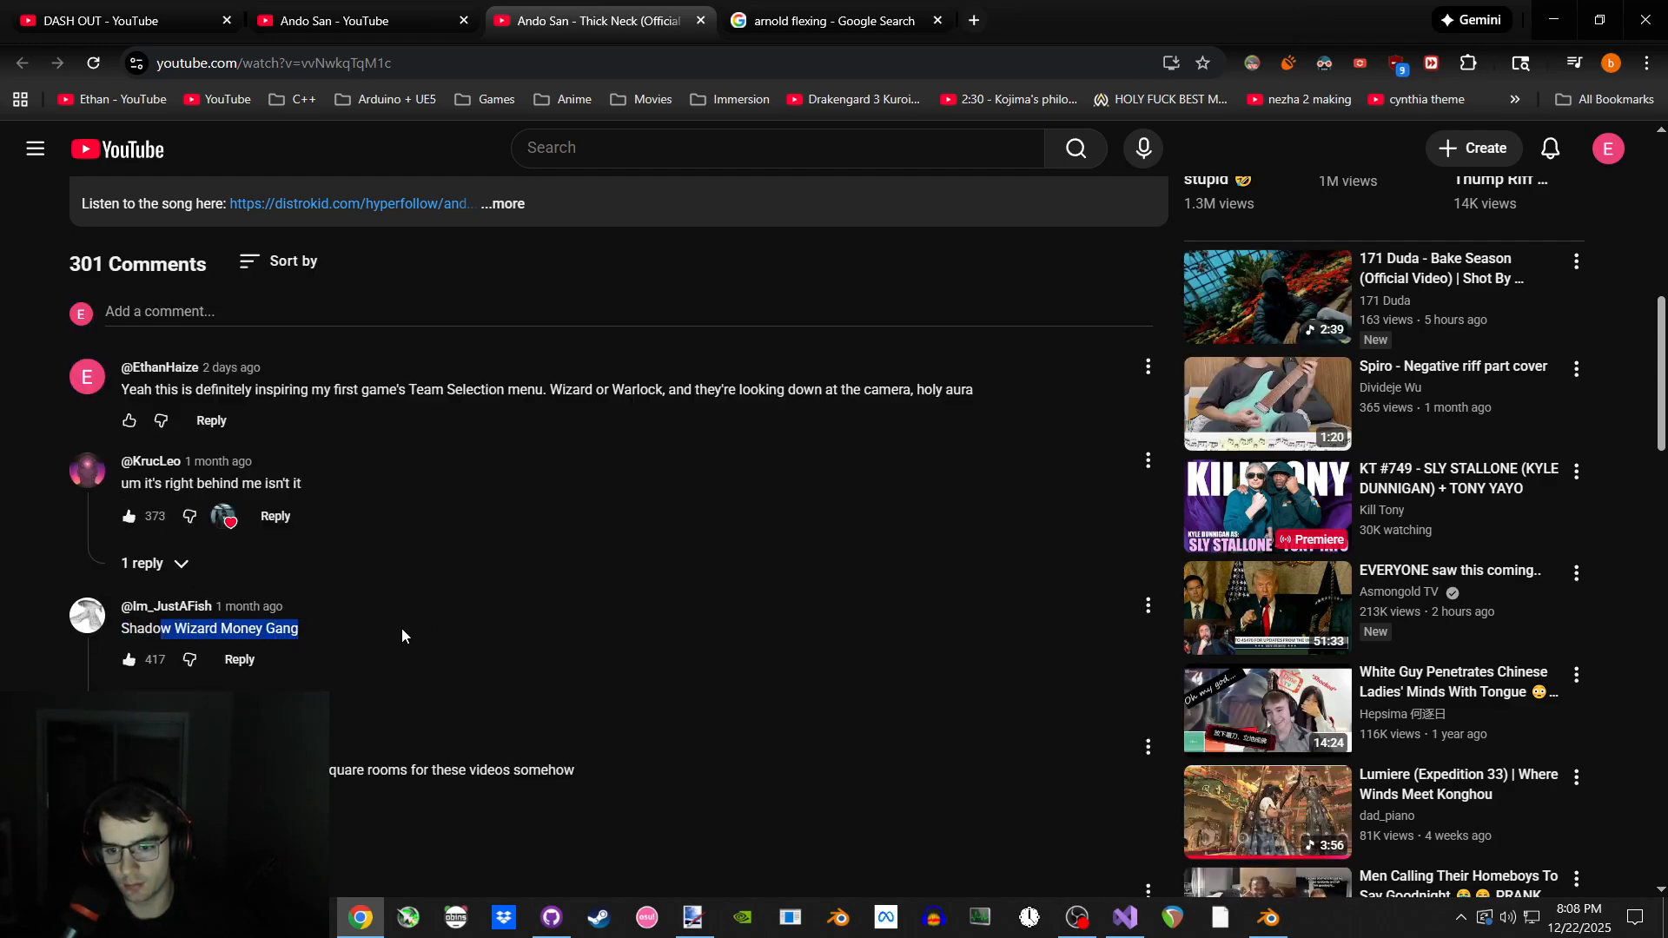
scroll(403, 638, "up", 9)
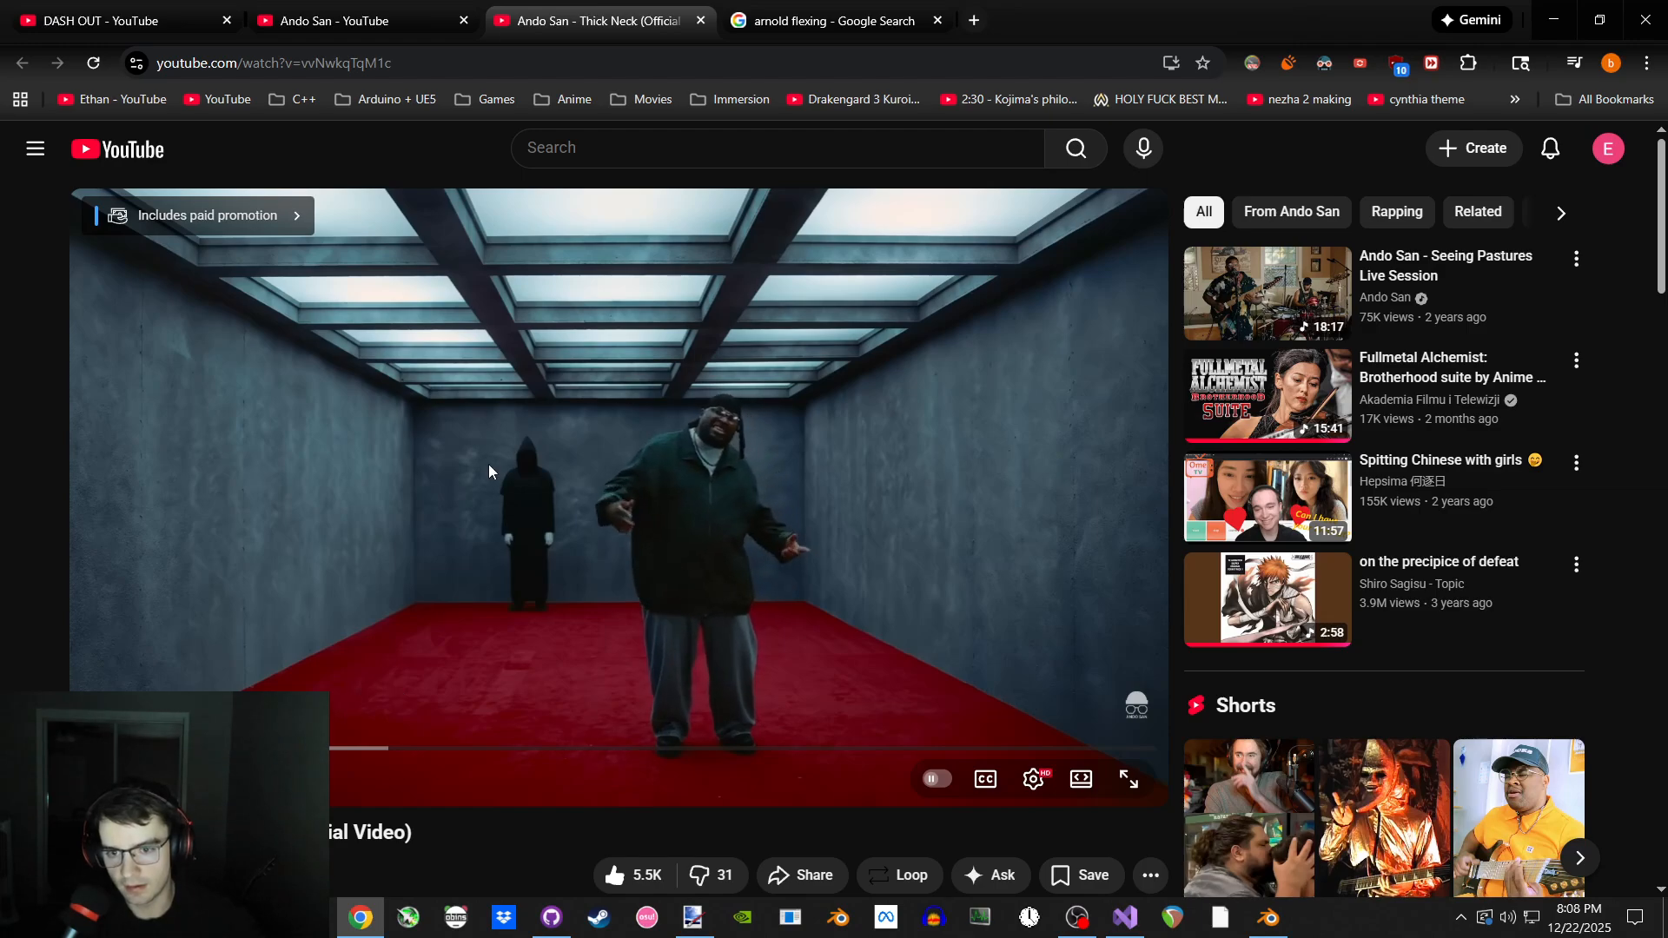
Skip ahead in the Thick Neck video, pause it, and return to the wizard rig in Blender.
left_click_drag(352, 749, 464, 750)
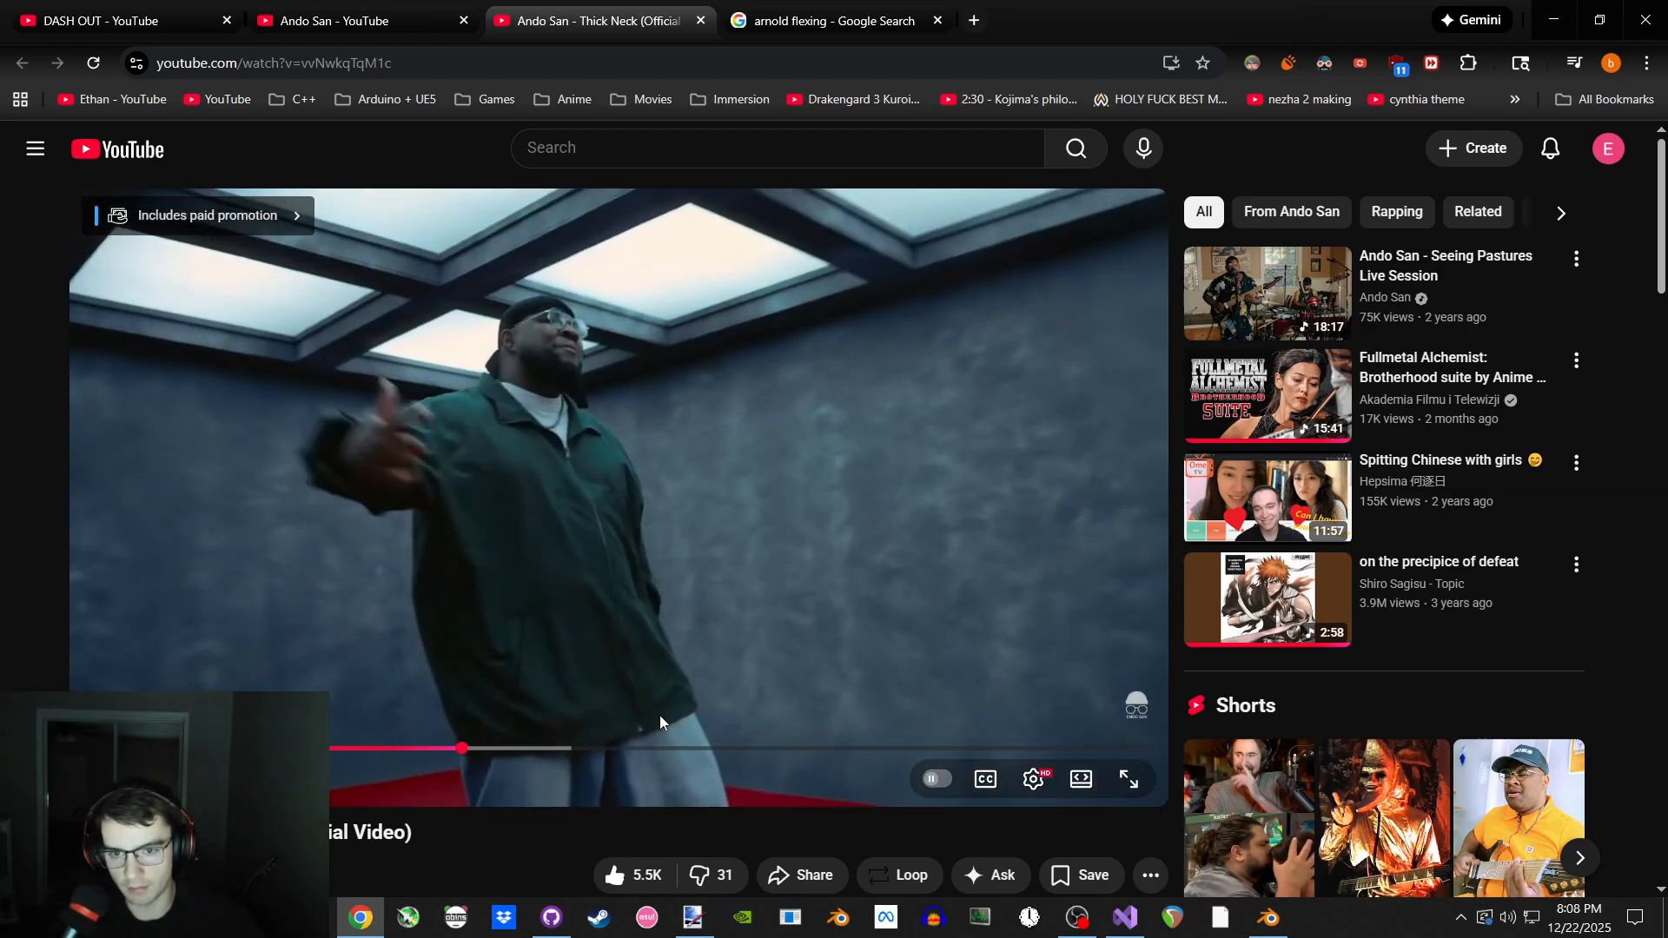
left_click(556, 567)
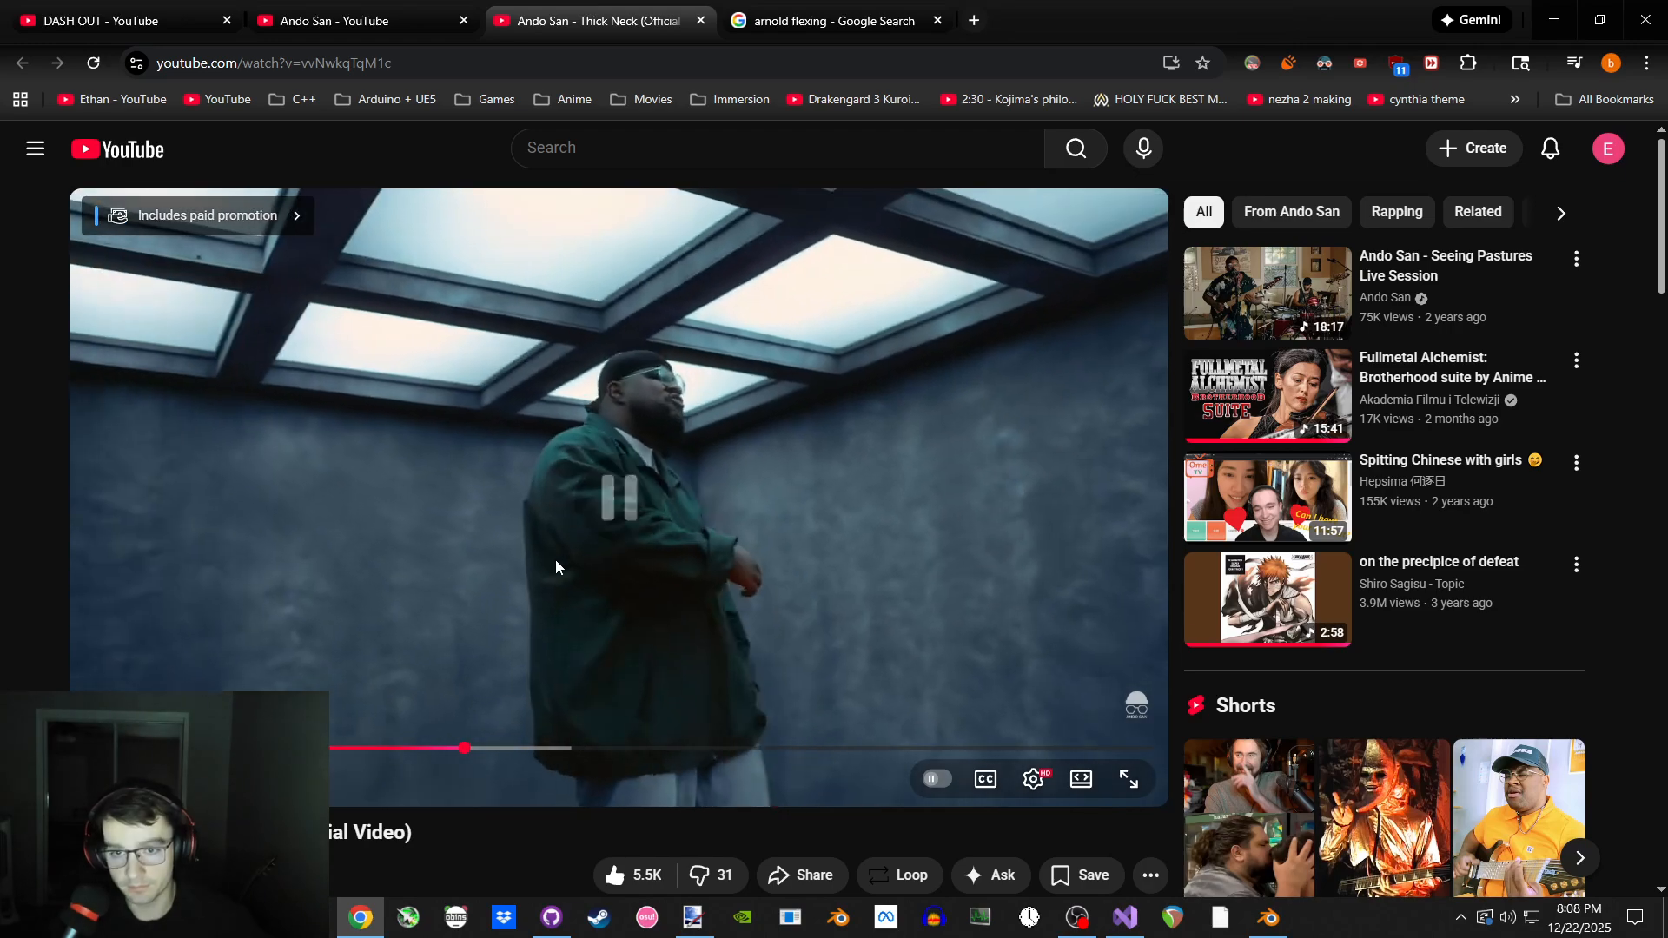
key("super+Down")
key("super+Down")
left_click(638, 267)
scroll(638, 267, "down", 1)
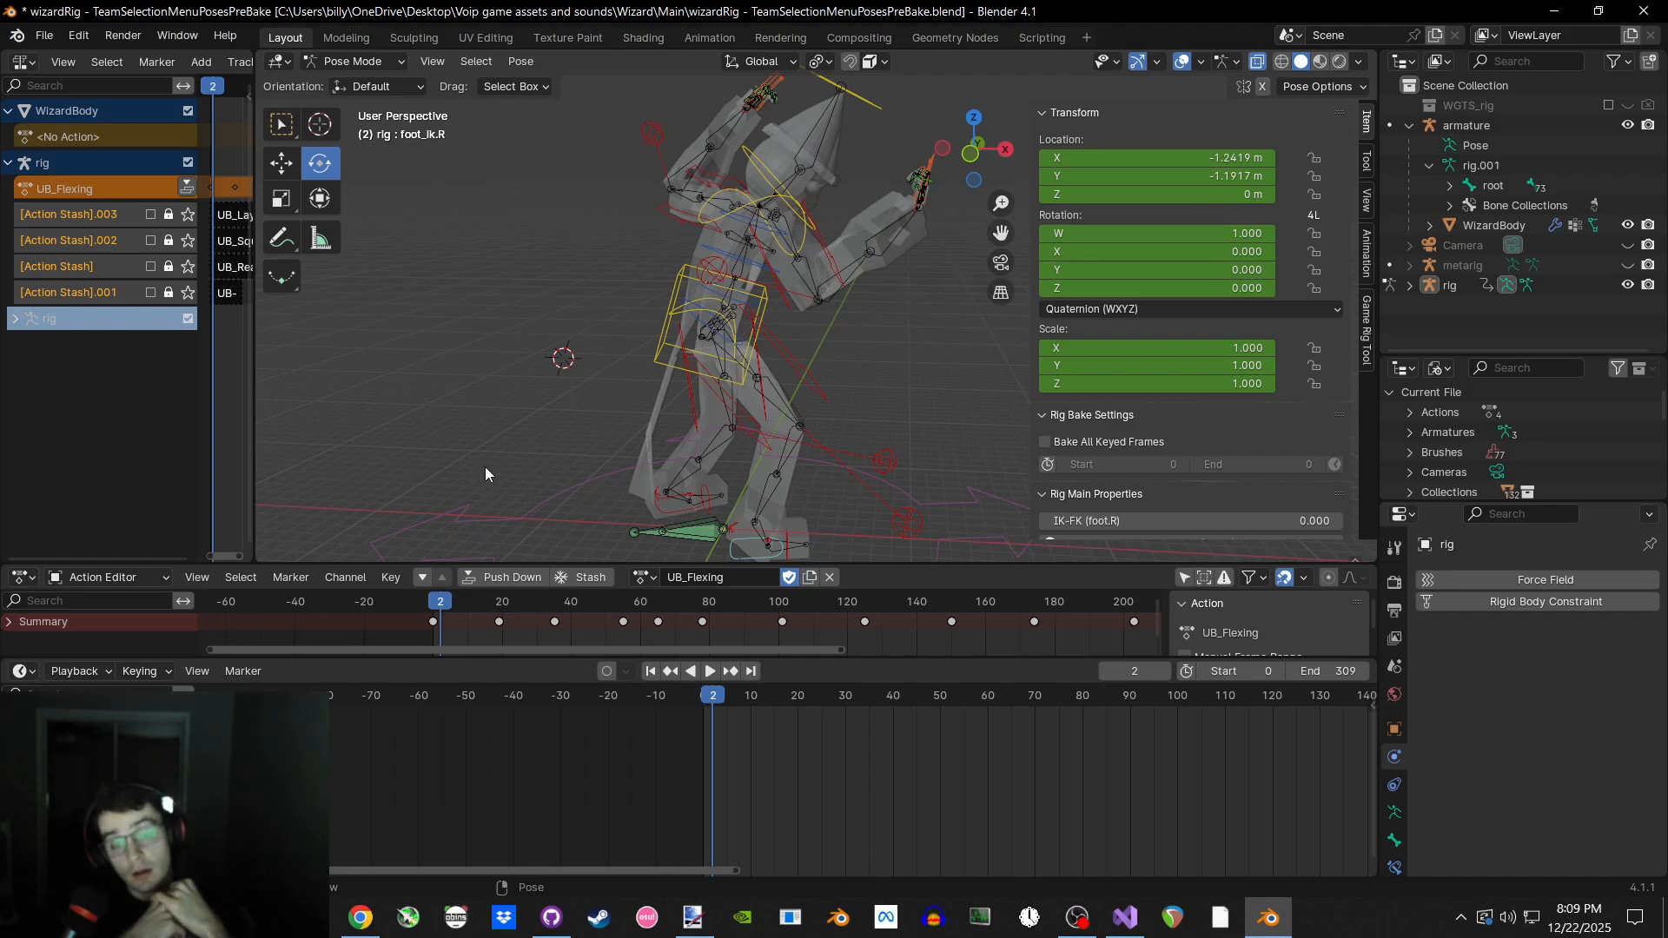
middle_click_drag(504, 451, 515, 341)
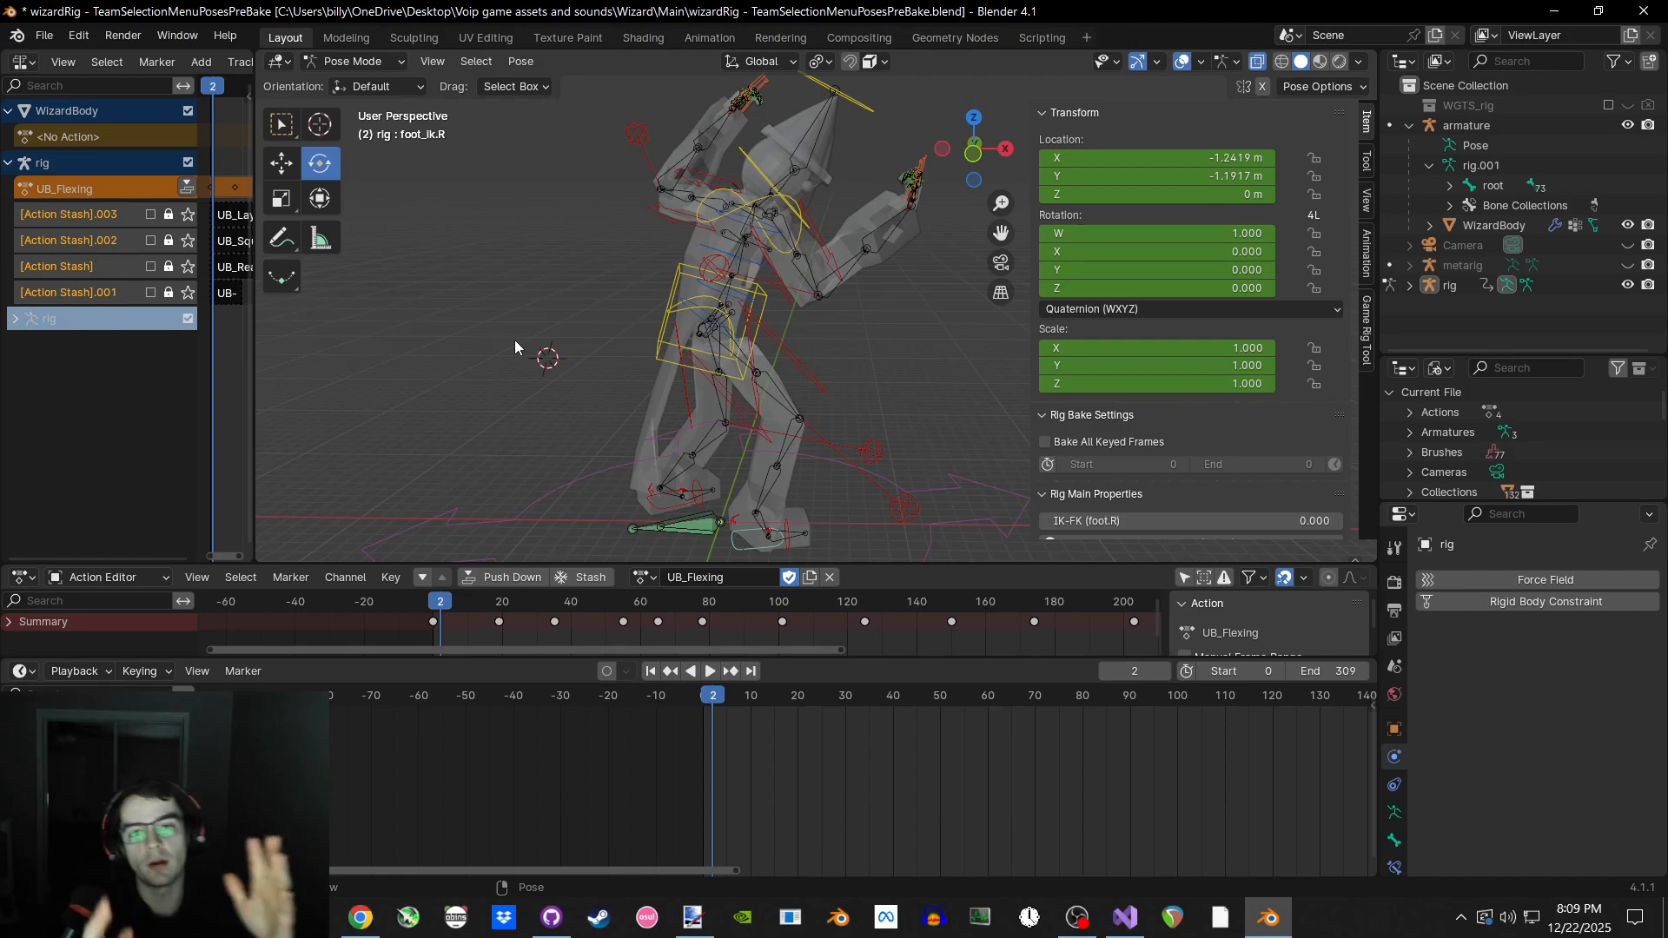
Review the voip main folder repository's commit history in GitHub Desktop, then return to Blender.
left_click(552, 917)
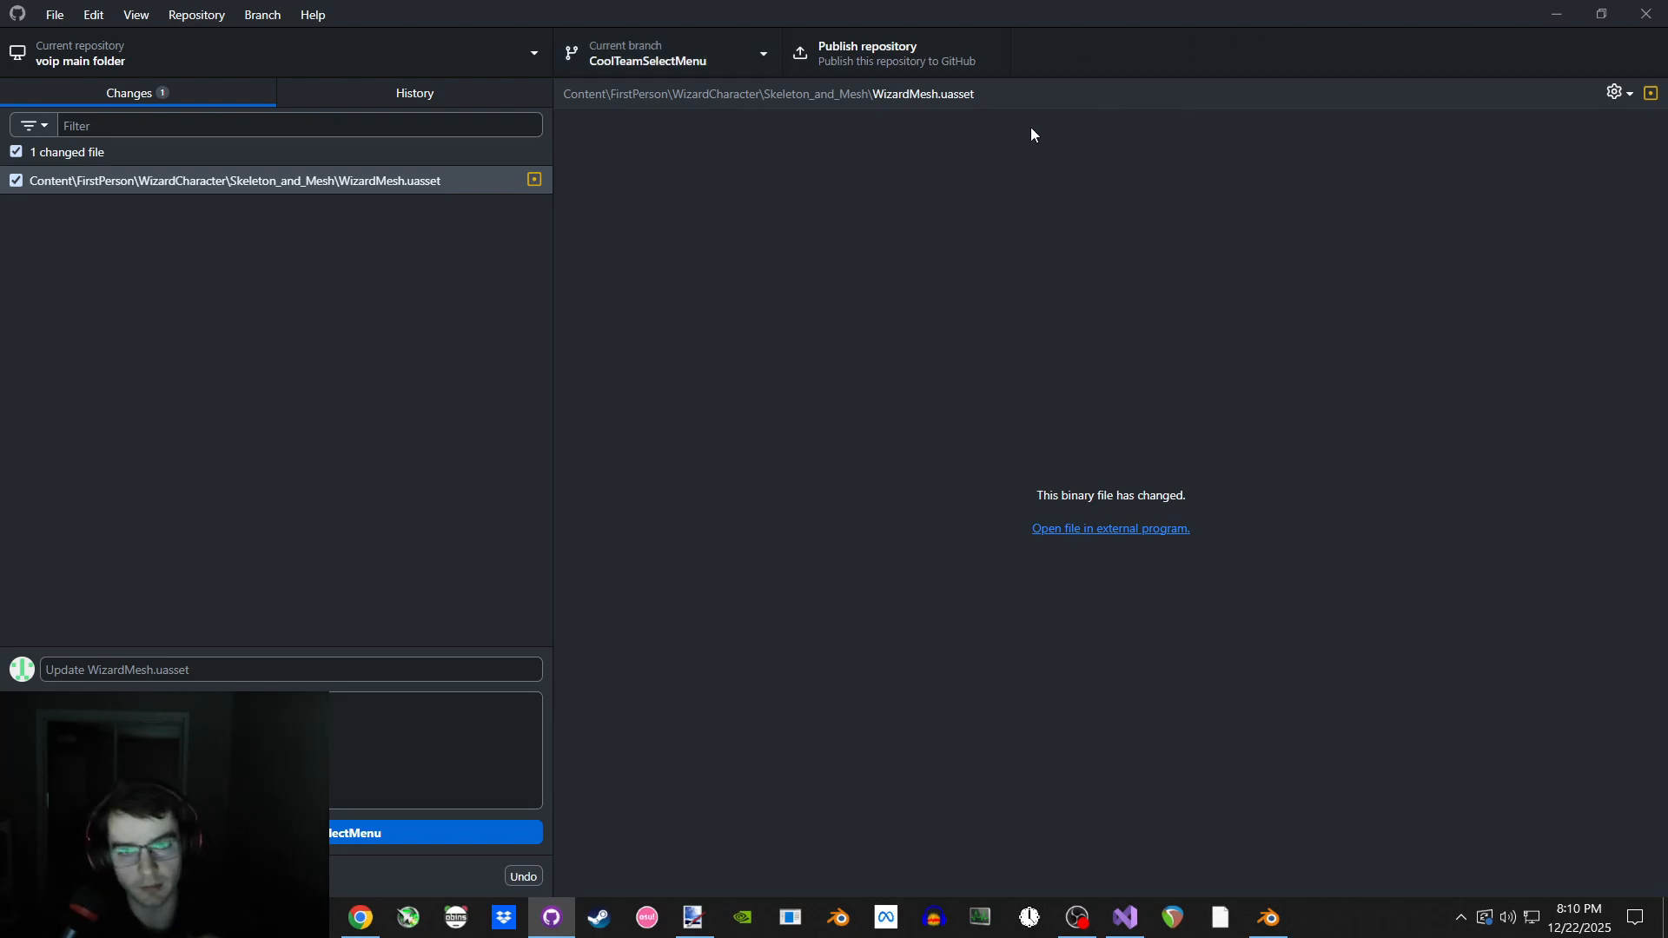
left_click(407, 96)
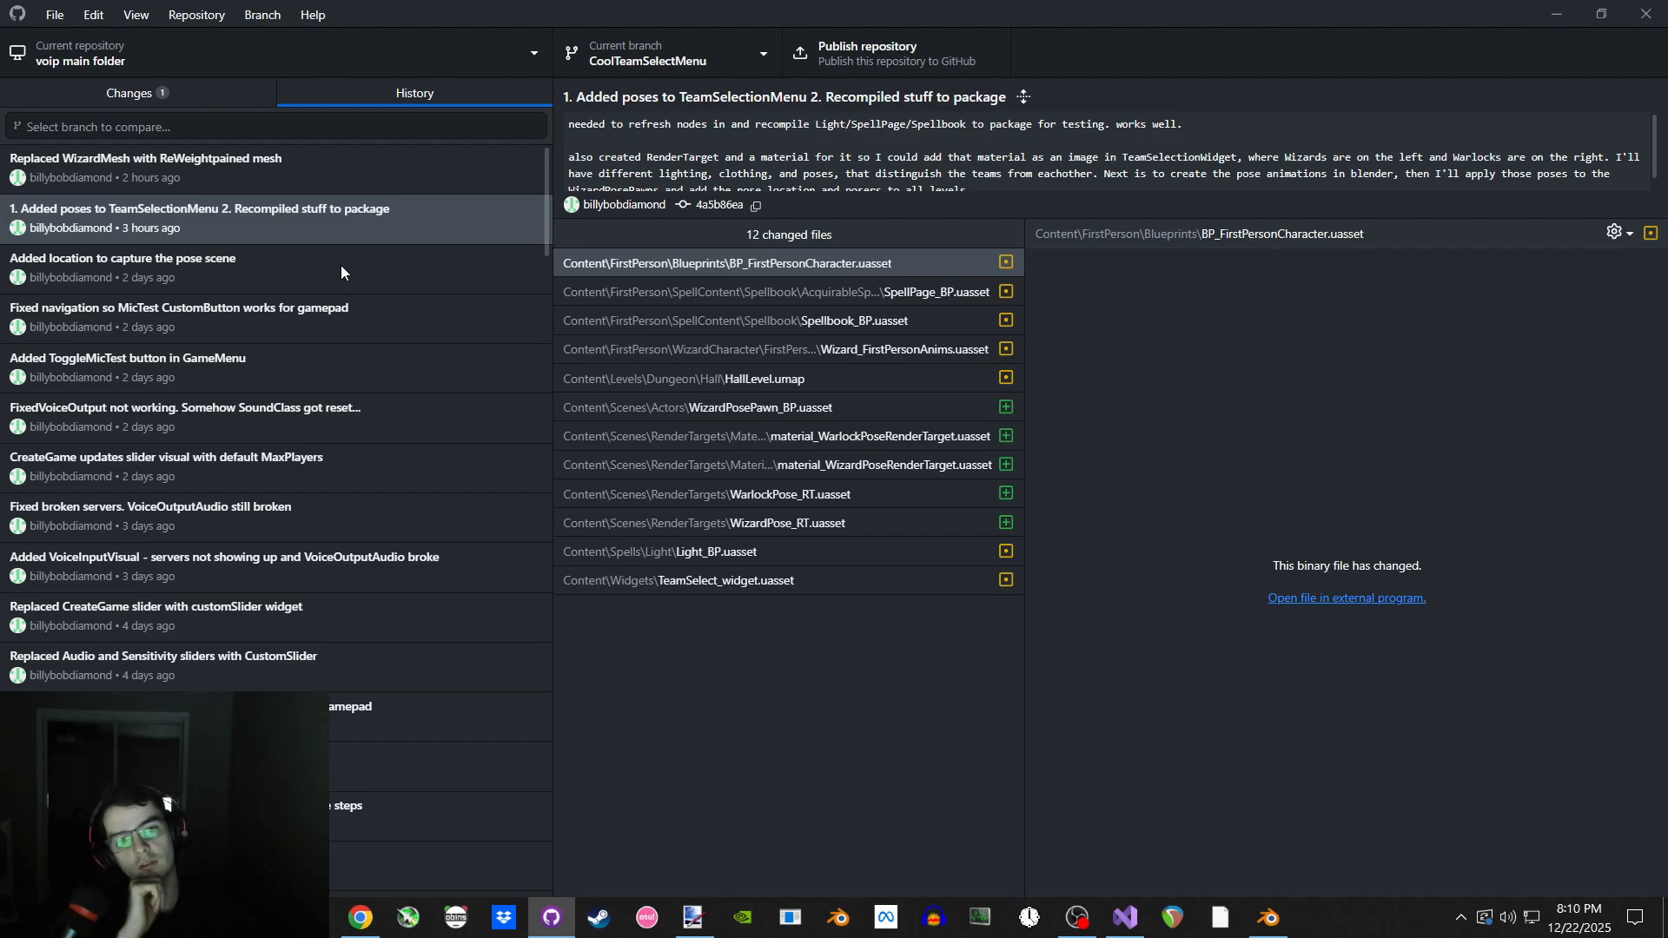
left_click(1556, 14)
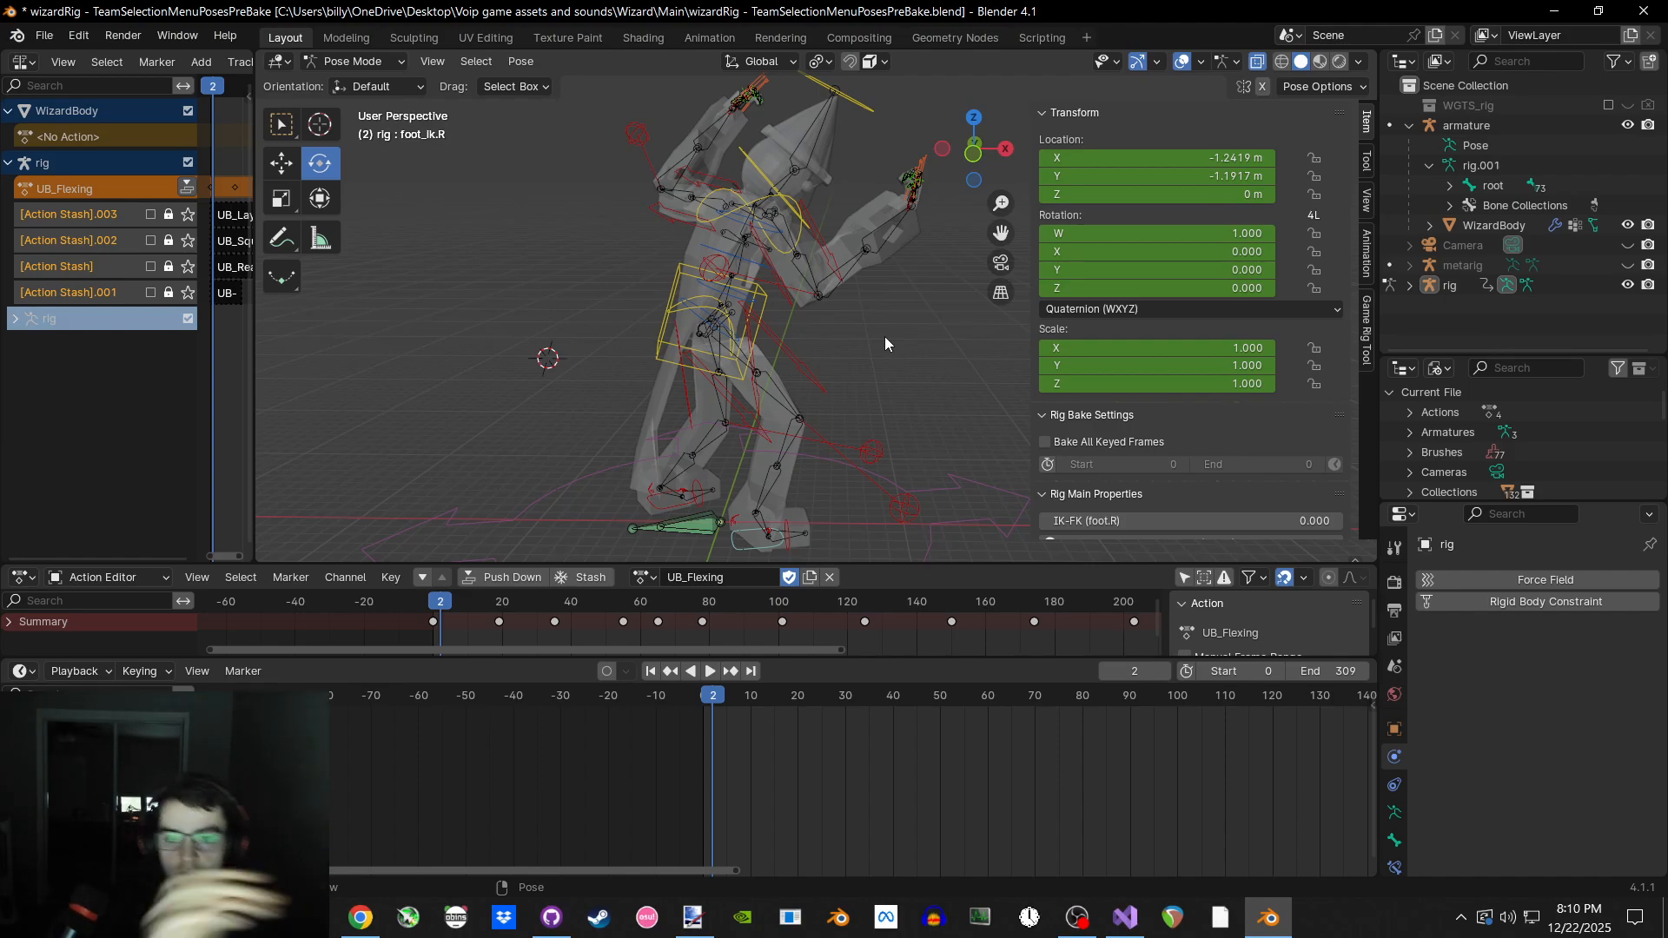
Play back the UB_Flexing animation and watch the wizard rig's motion from the front.
middle_click_drag(875, 338, 857, 345)
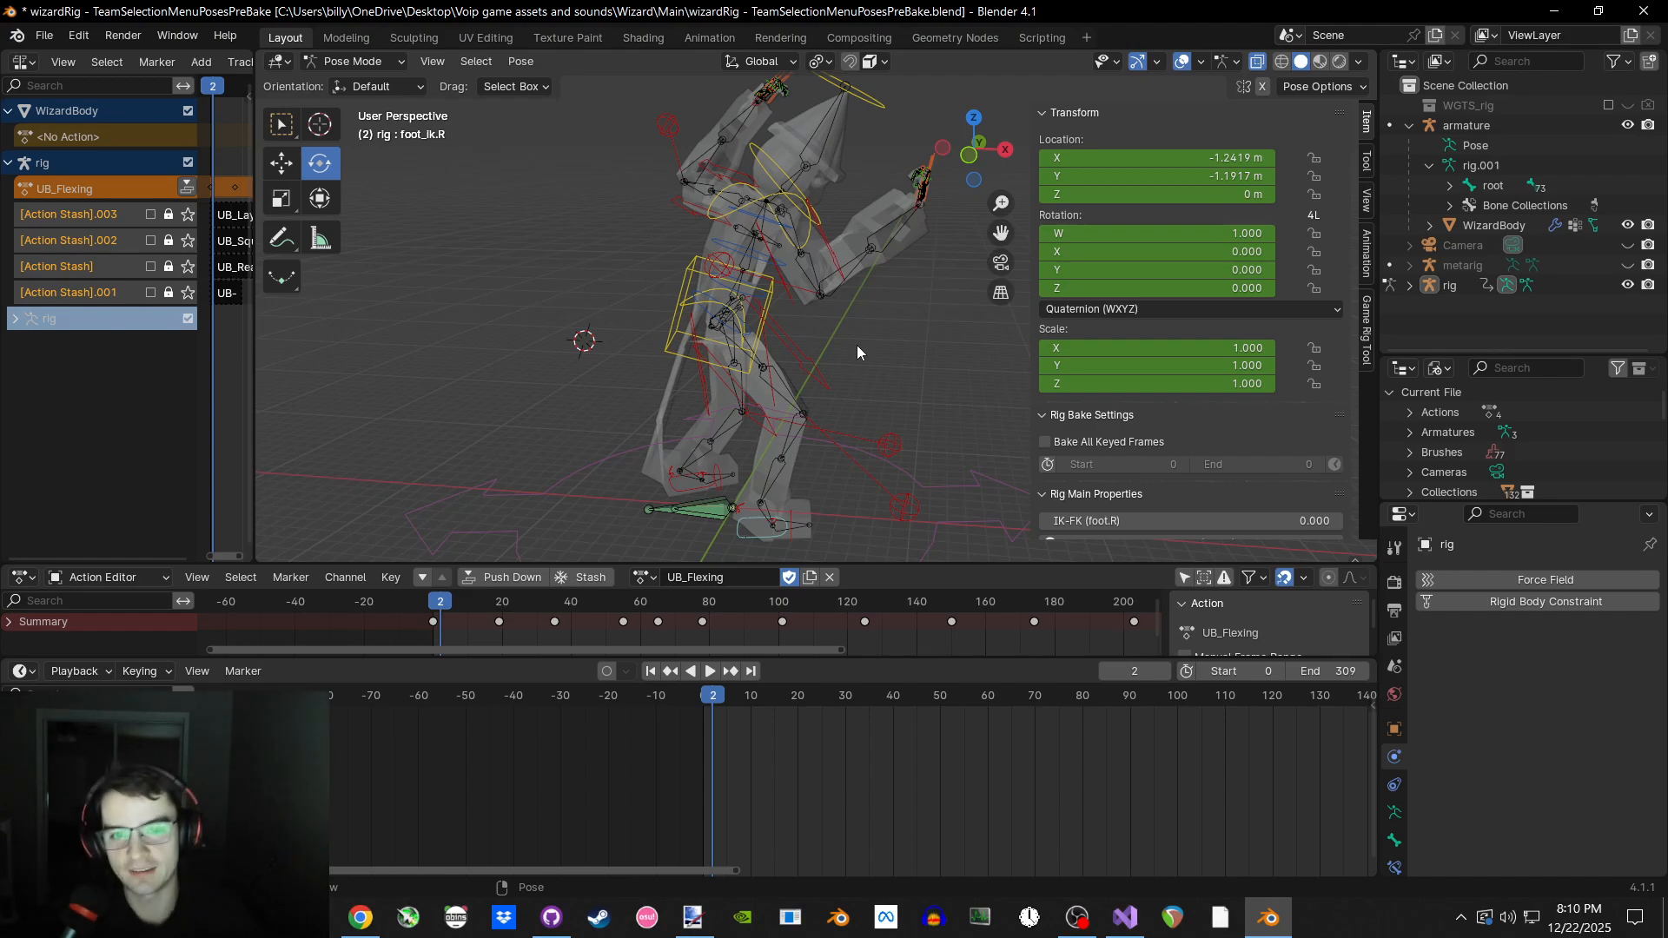
key("space")
scroll(856, 346, "down", 2)
middle_click_drag(856, 346, 793, 325)
scroll(793, 325, "up", 2)
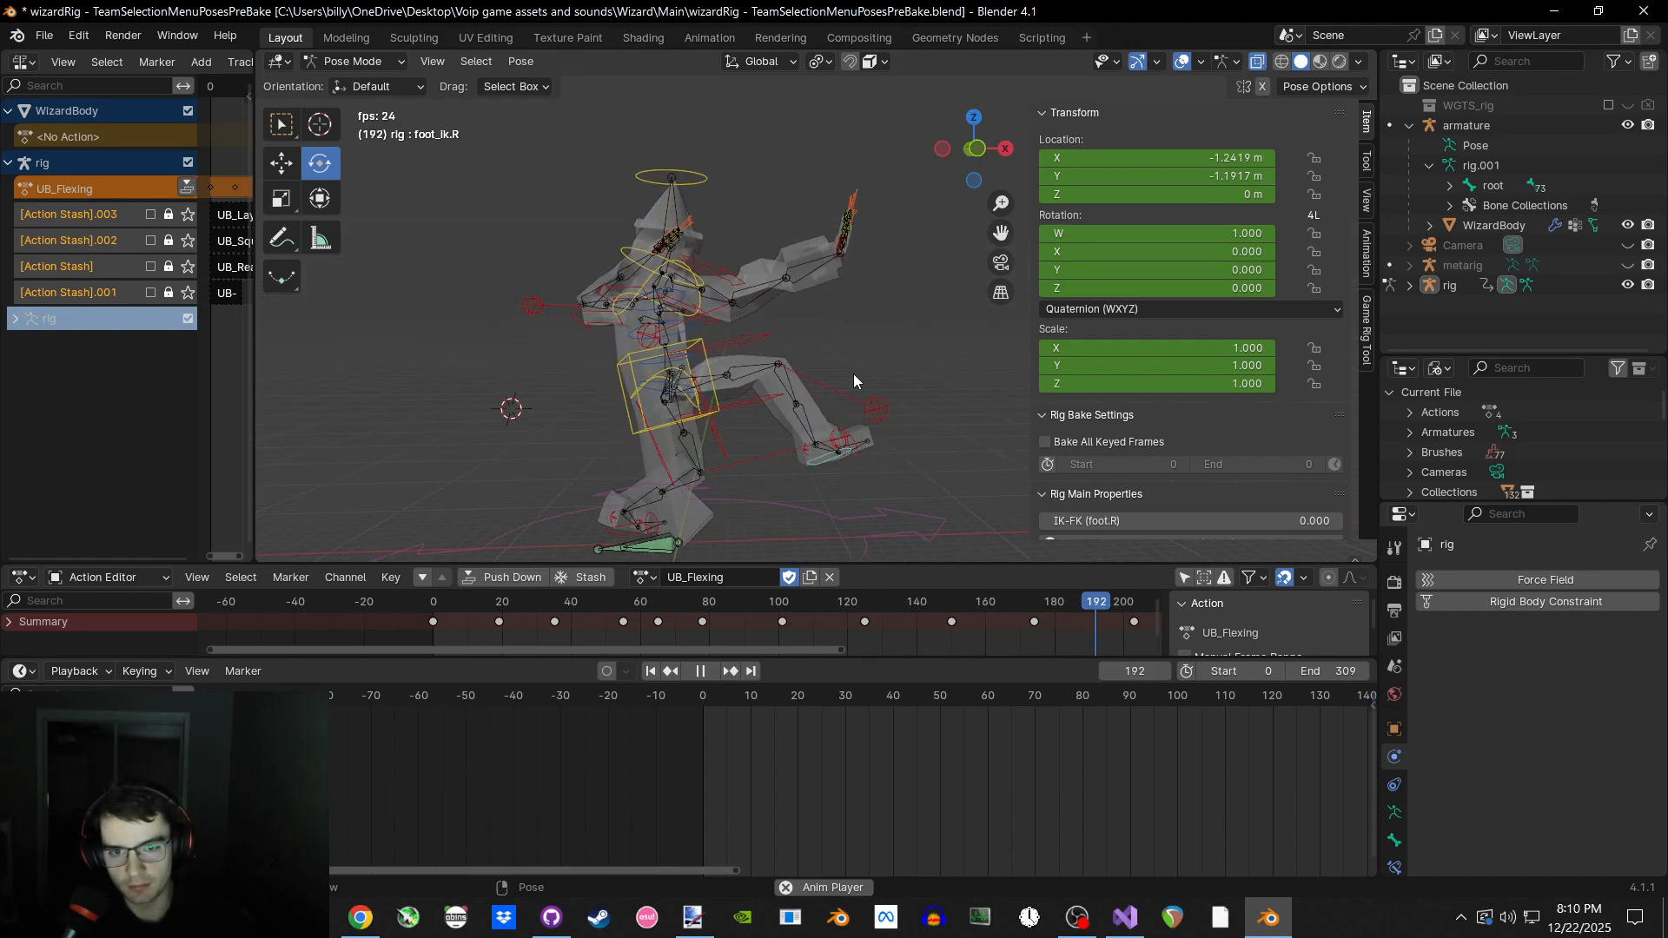
mouse_move(679, 615)
middle_mouse_down()
mouse_move(634, 615)
mouse_move(656, 613)
middle_mouse_up()
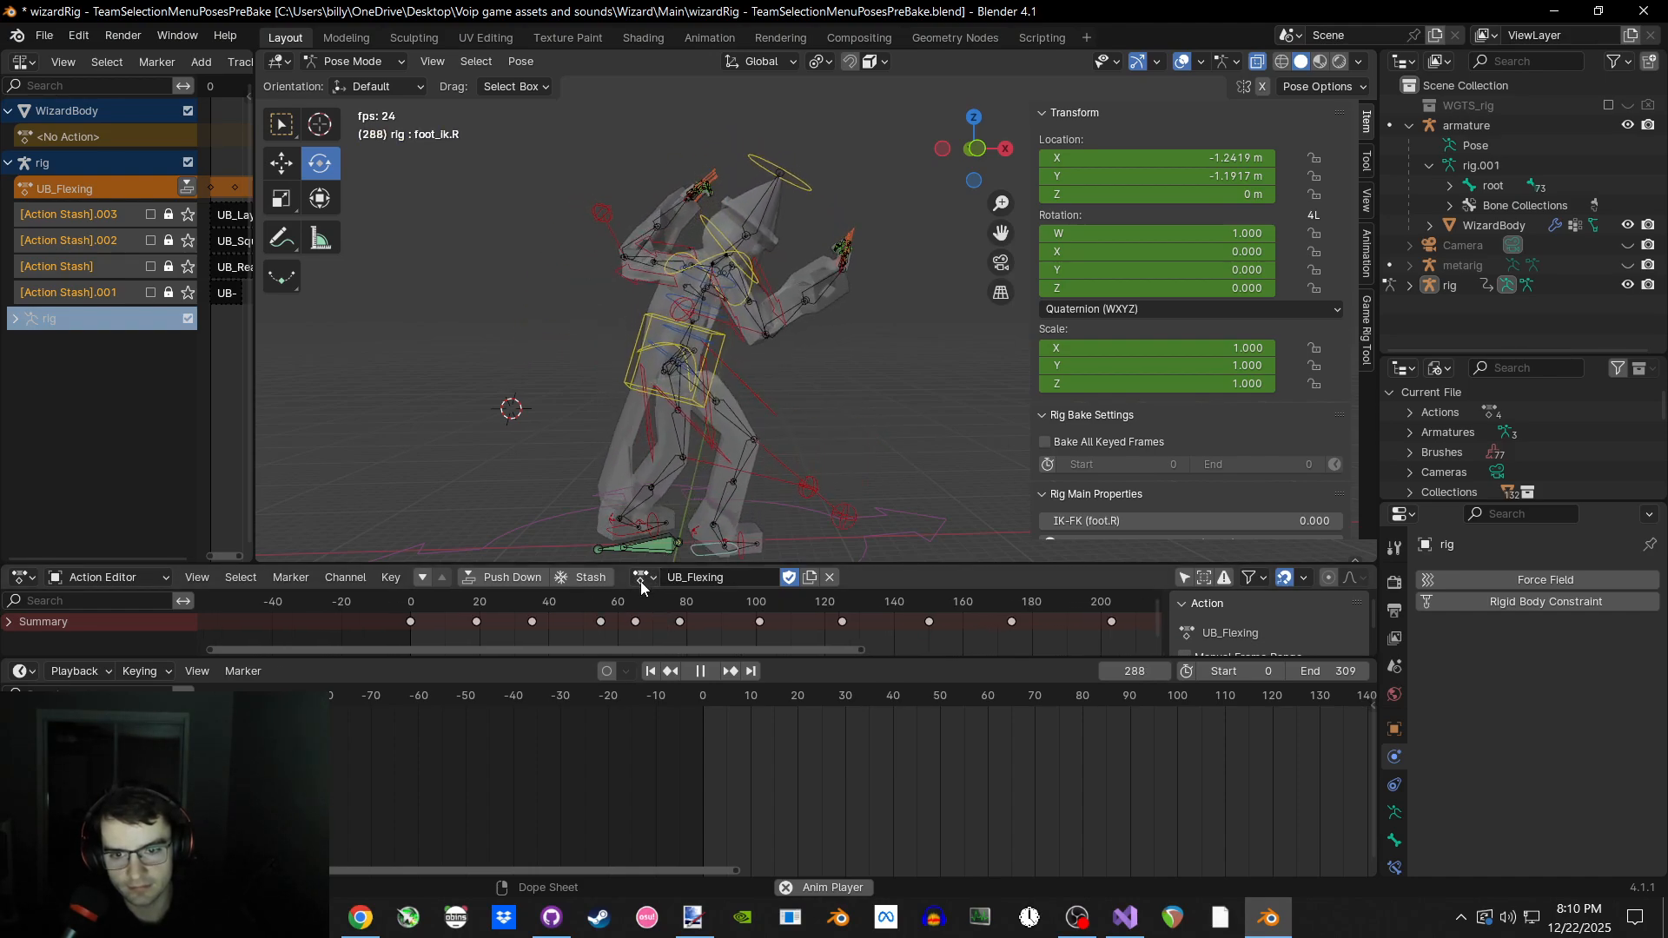
Load the UB_SquattingGangSign action on the rig to preview its animation.
left_click(641, 578)
left_click(708, 604)
middle_click_drag(721, 524, 728, 452, "shift")
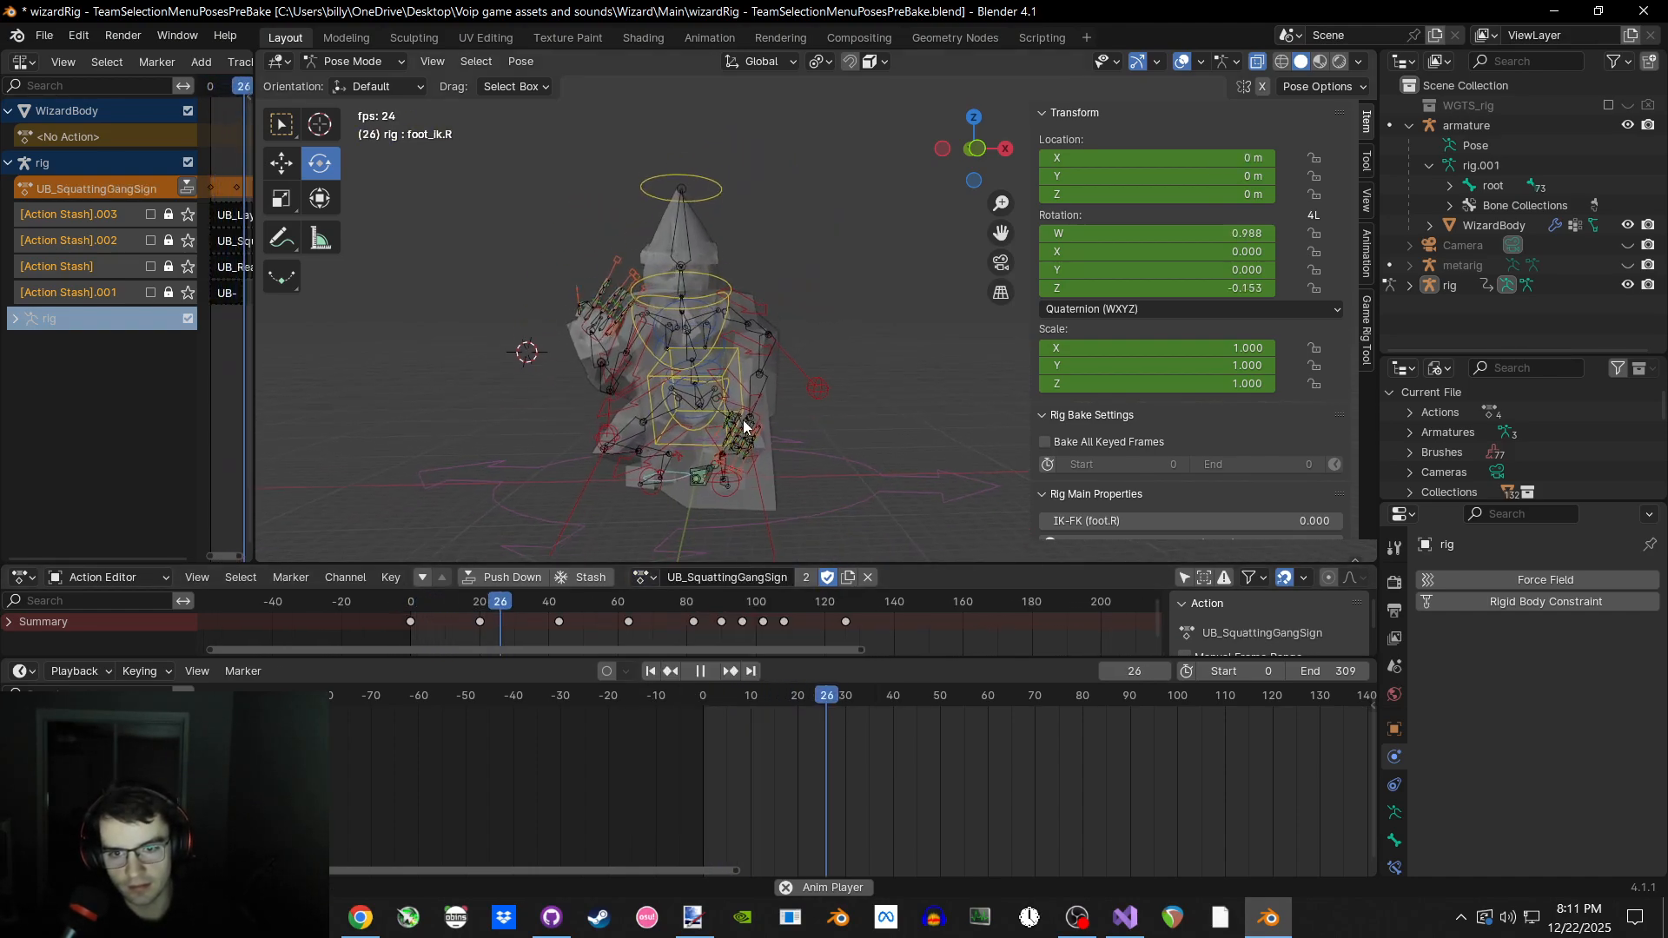
Switch the viewport to rendered shading and hide the rig and armature so only the wizard's body shows.
key("z")
left_click(960, 229)
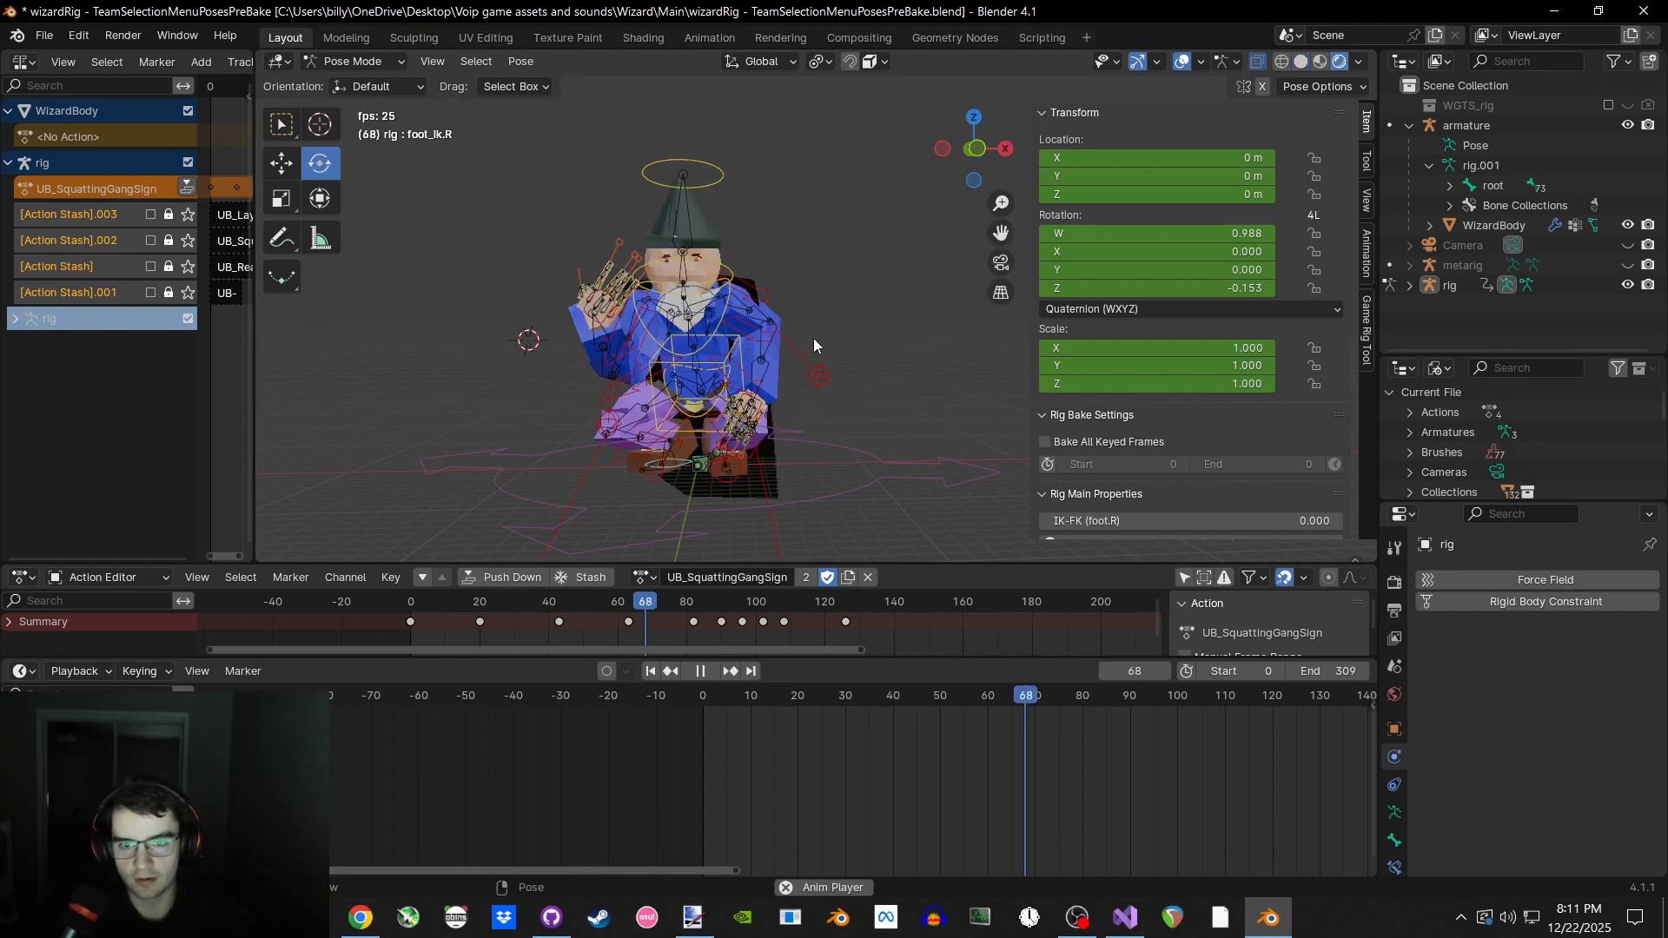
middle_click_drag(813, 337, 765, 331)
left_click(1628, 285)
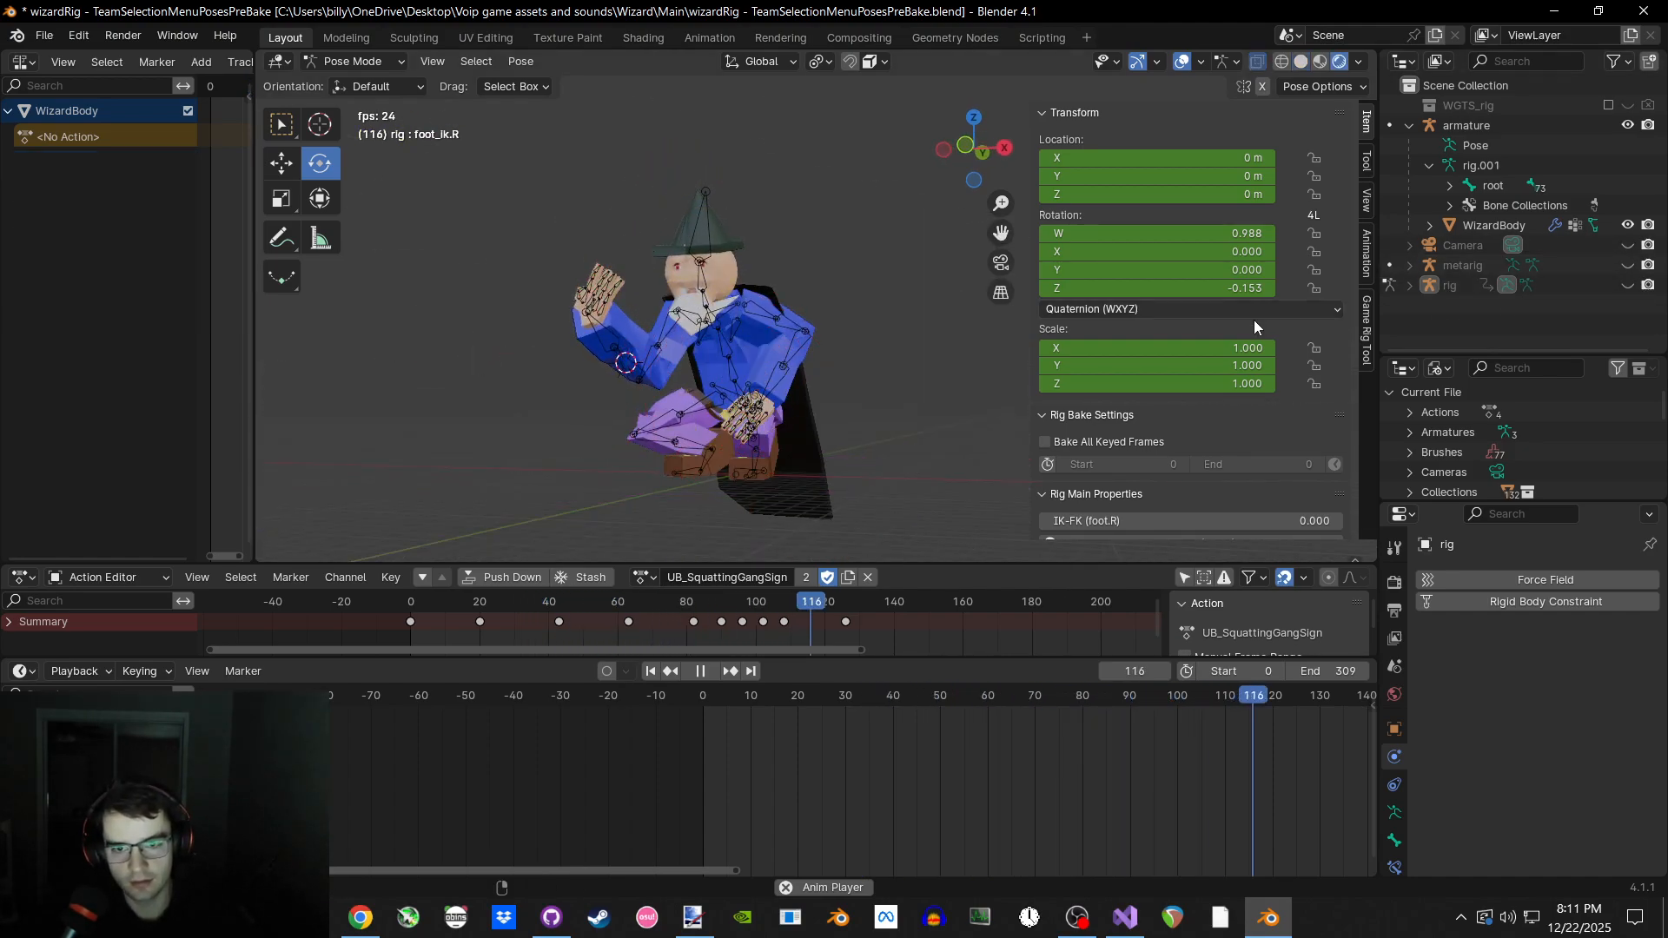
scroll(808, 326, "up", 4)
left_click(1628, 126)
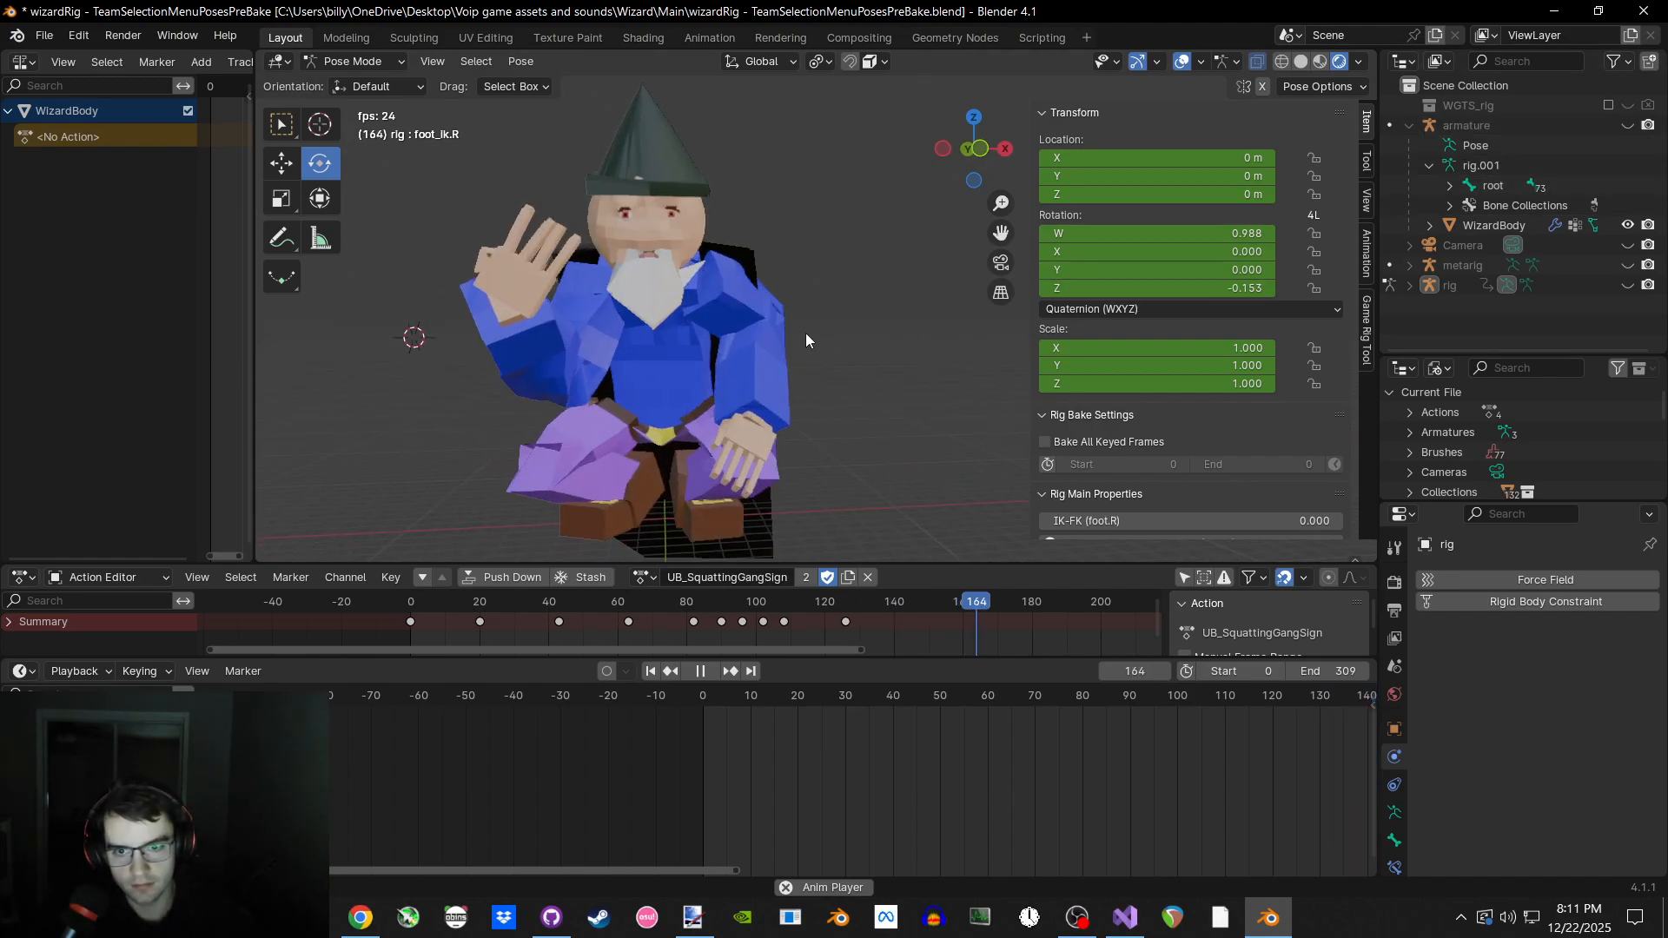
middle_click_drag(806, 332, 867, 309)
Load the UB_ReadingDontBotherMePose action on the rig and watch its animation on the whole wizard.
left_click(640, 578)
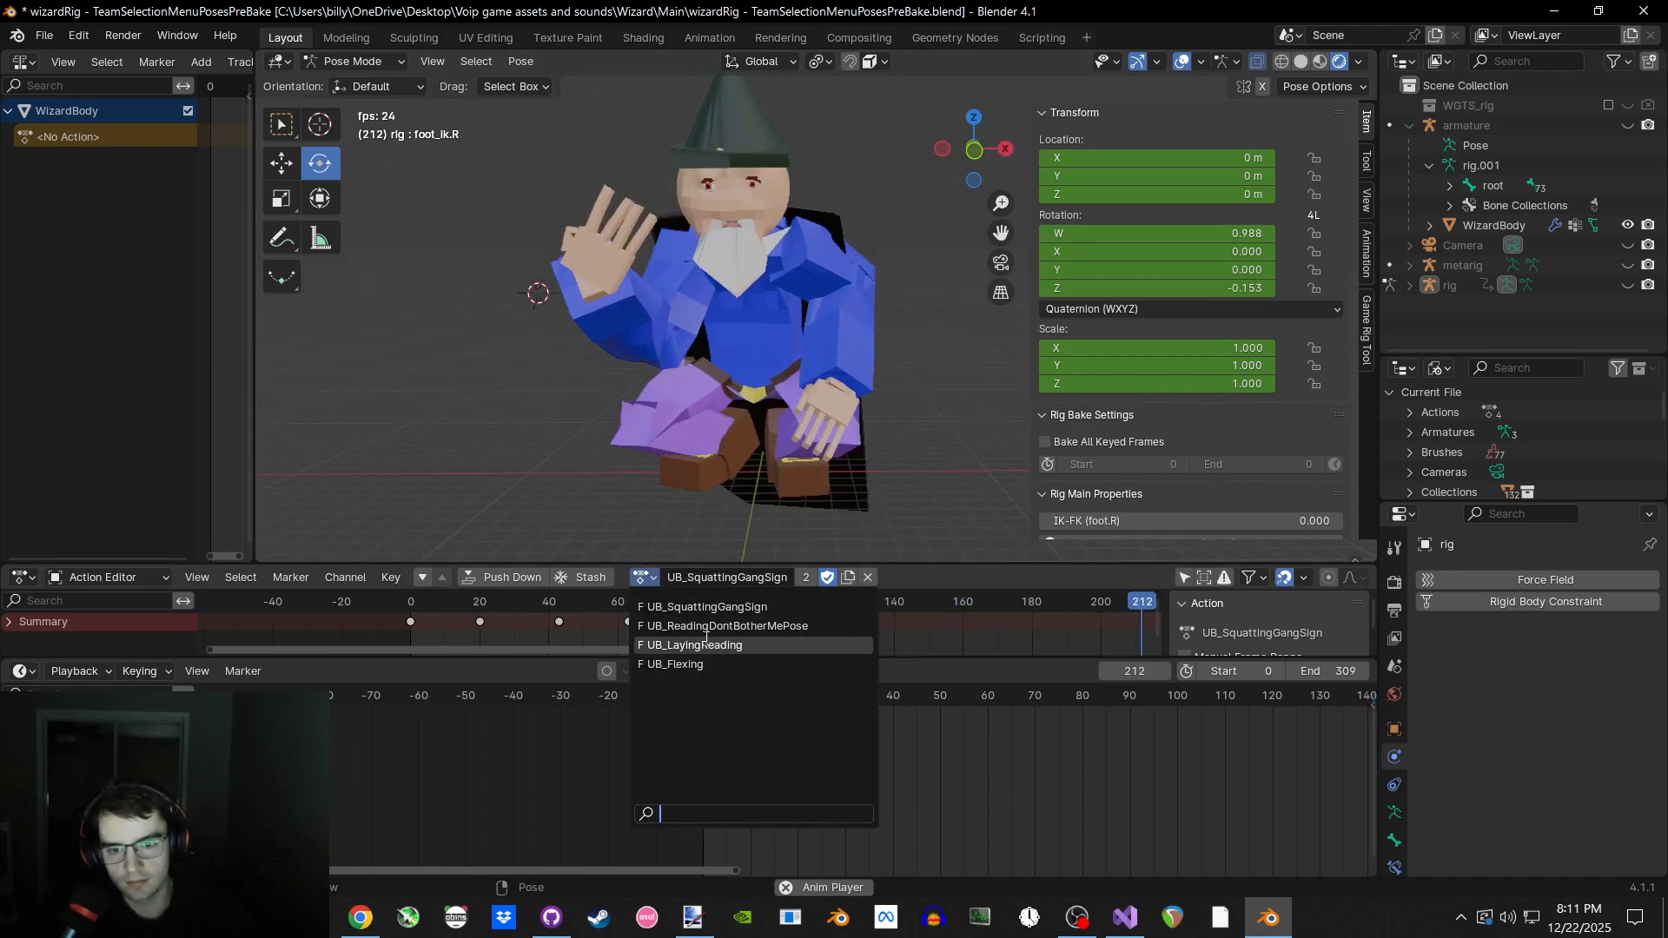
left_click(705, 626)
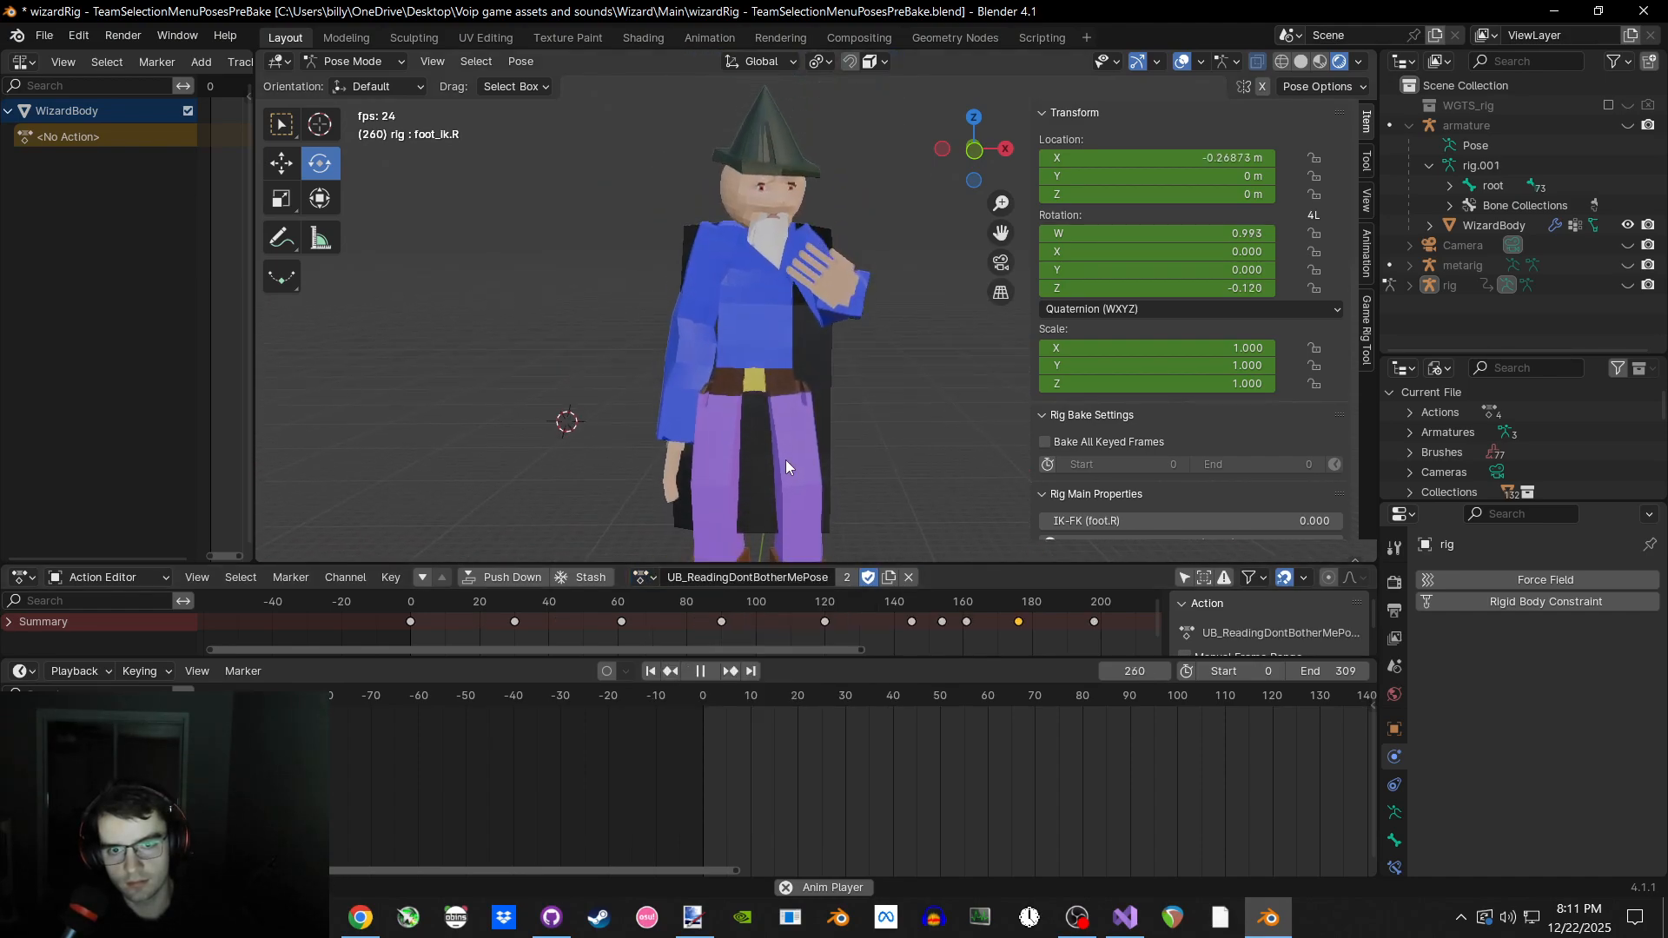
scroll(801, 384, "up", 2)
key("space")
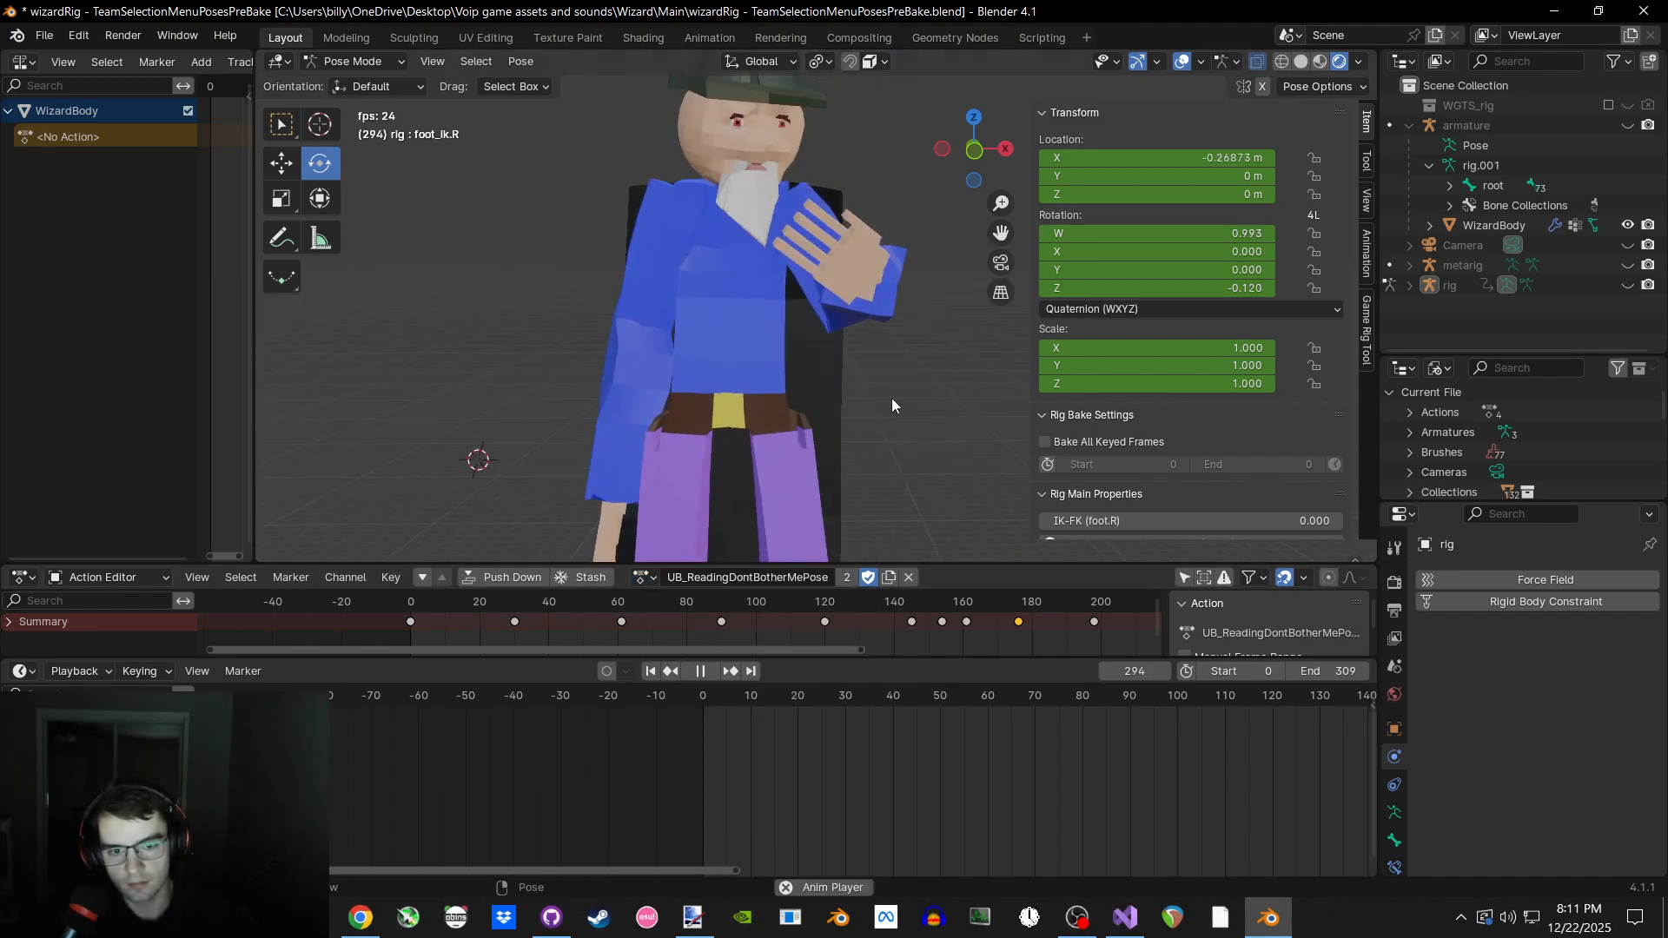
scroll(701, 458, "down", 2)
scroll(841, 422, "down", 1)
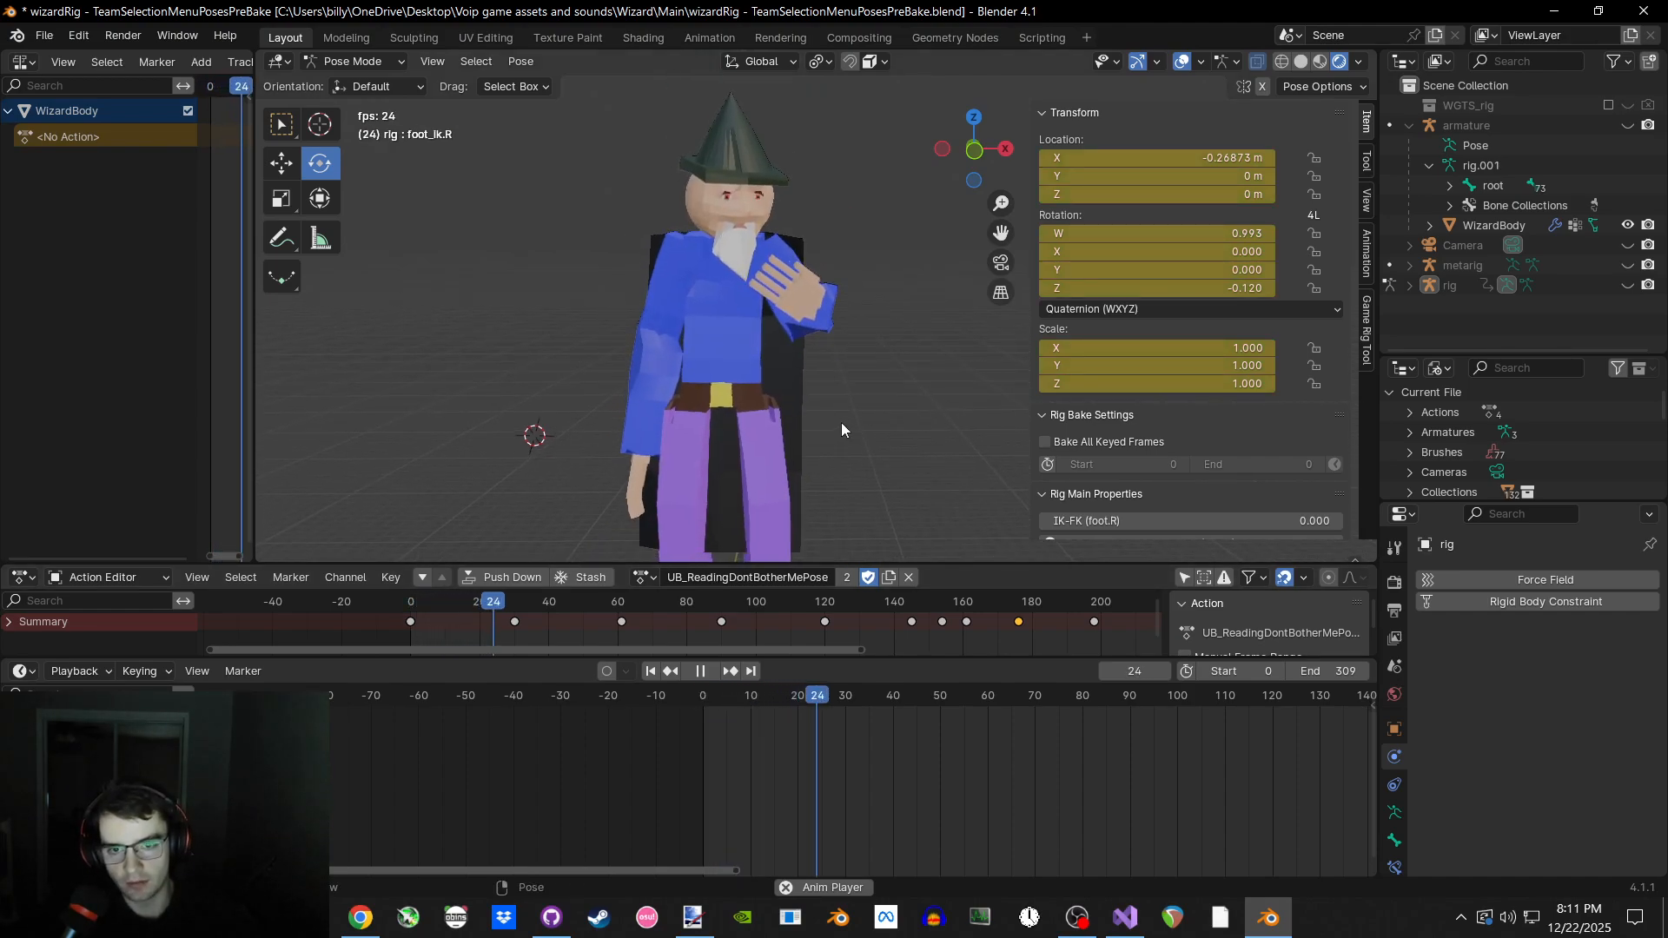
scroll(869, 358, "down", 1)
scroll(869, 356, "down", 1)
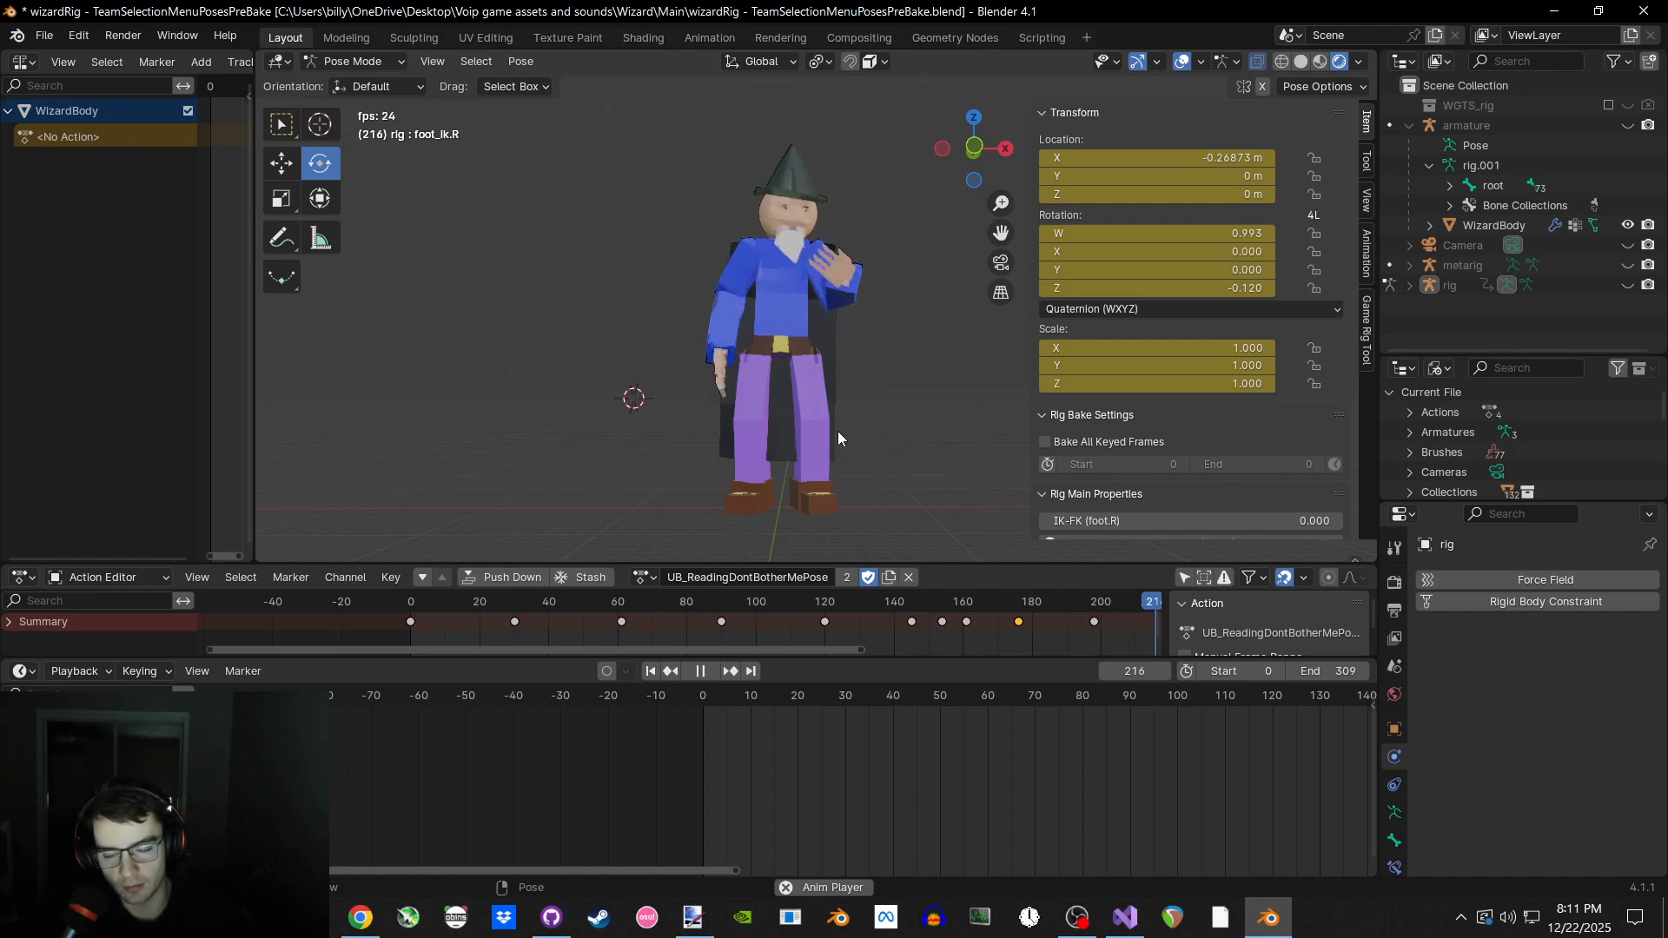
Load the UB_LayingReading action on the rig and replay its animation from the start.
left_click(640, 577)
left_click(705, 644)
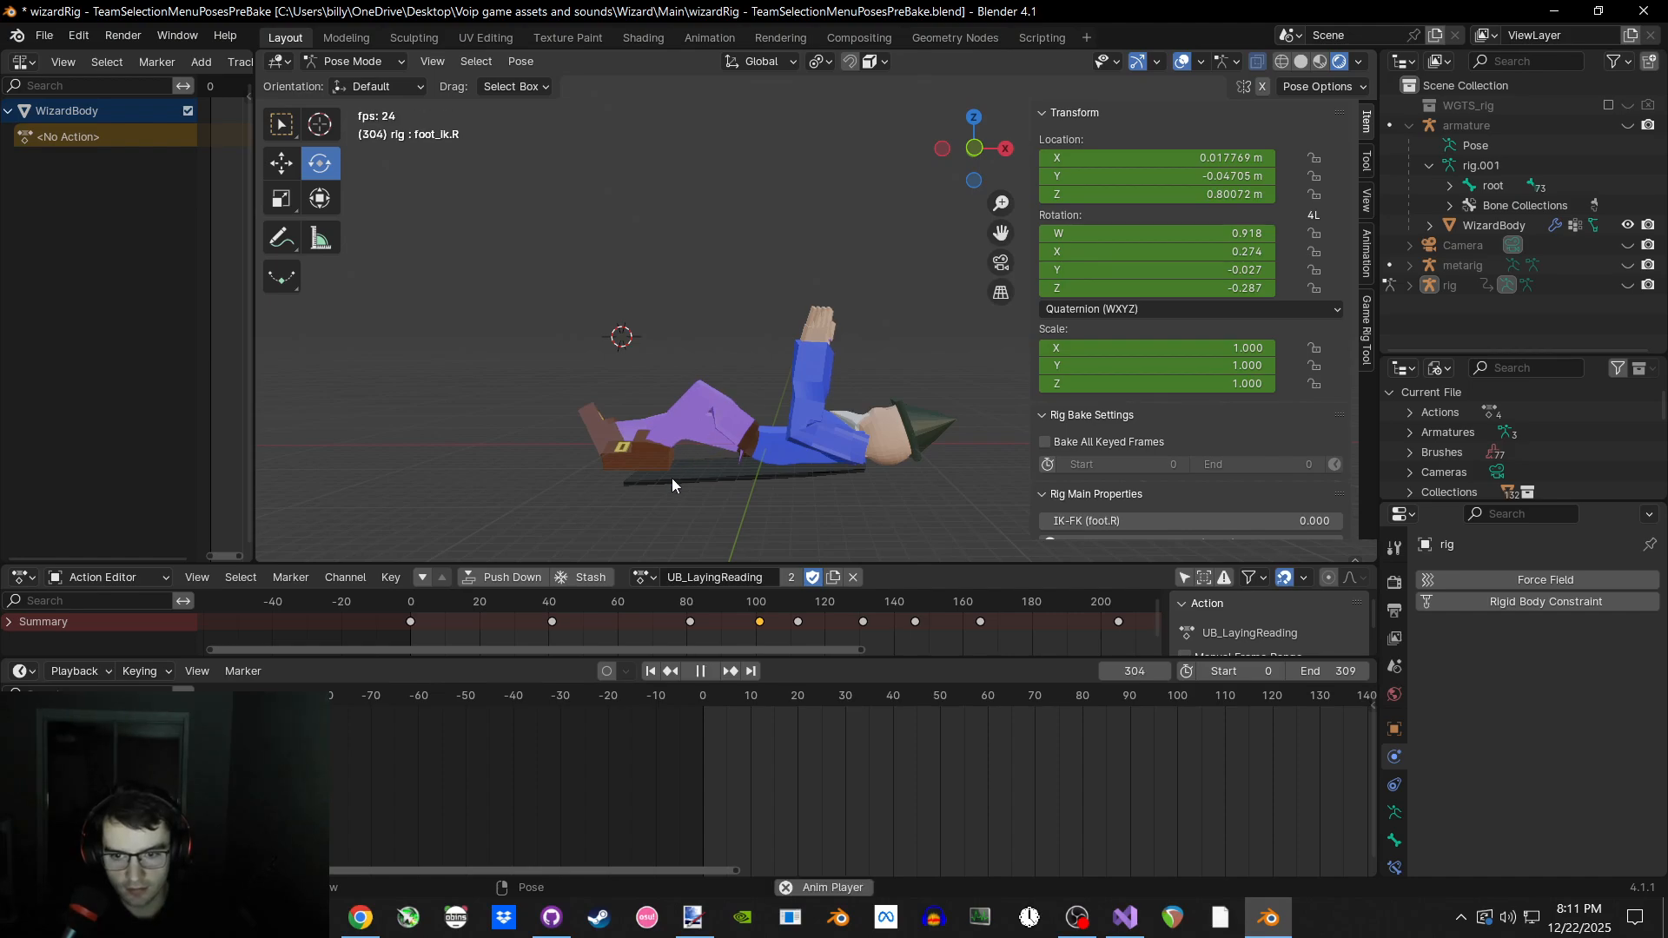
left_click(416, 608)
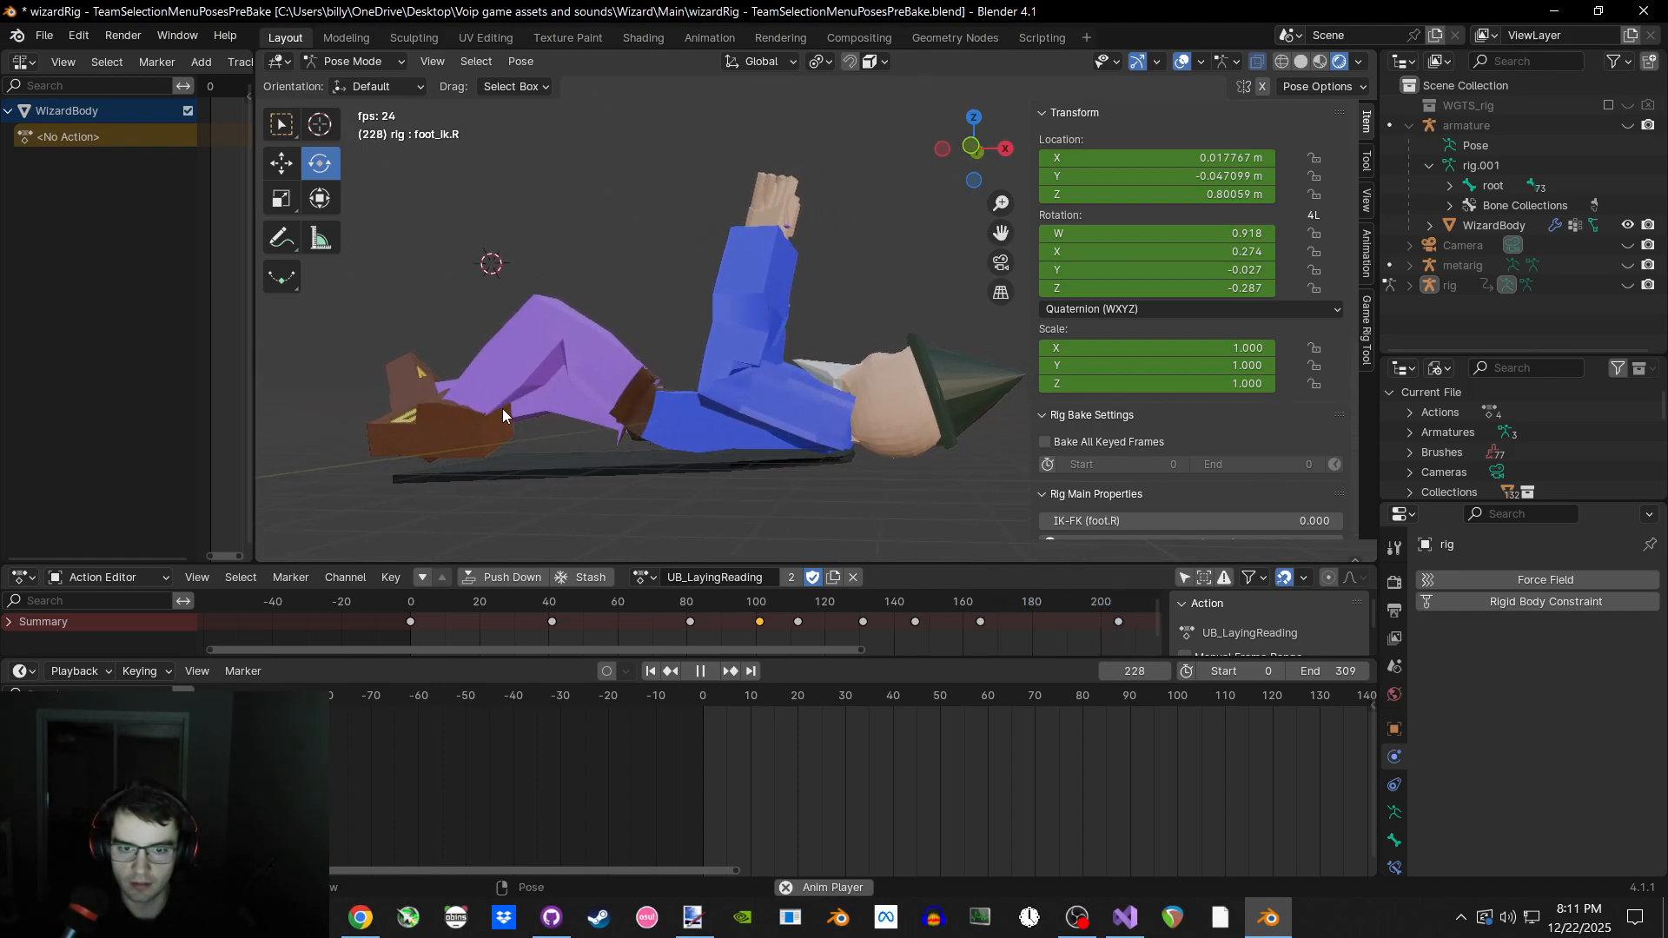
key("space")
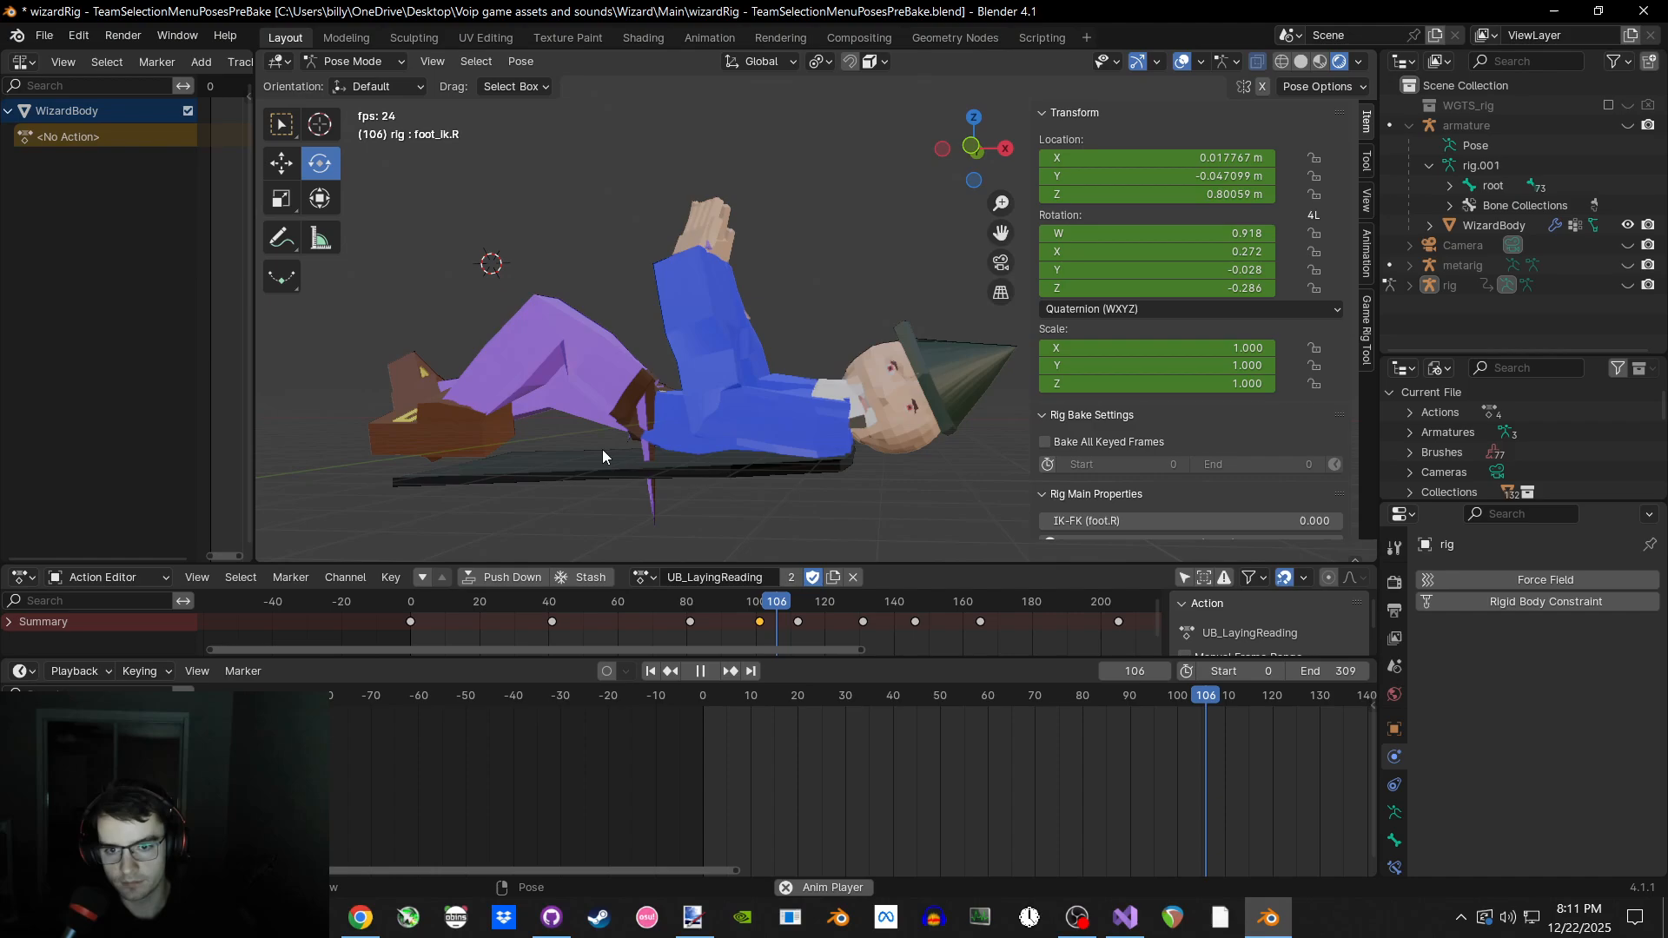
Stop the UB_LayingReading playback and switch the rig to Object Mode.
scroll(627, 463, "up", 4)
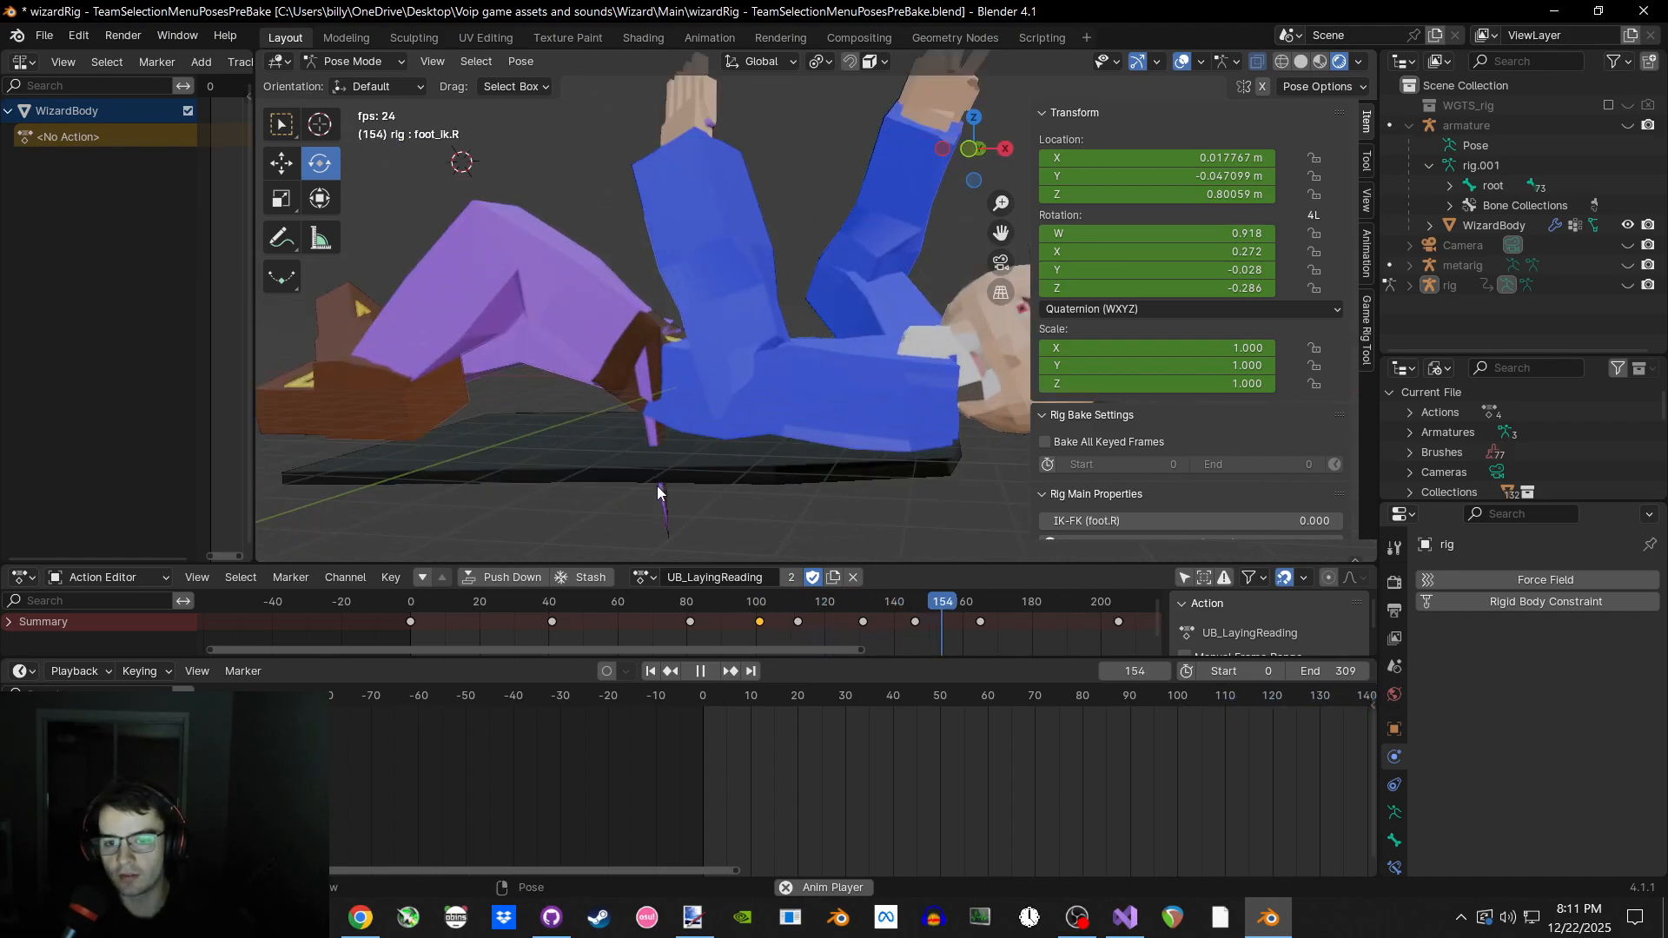
key("space")
middle_click_drag(654, 456, 649, 432)
key("ctrl+Tab")
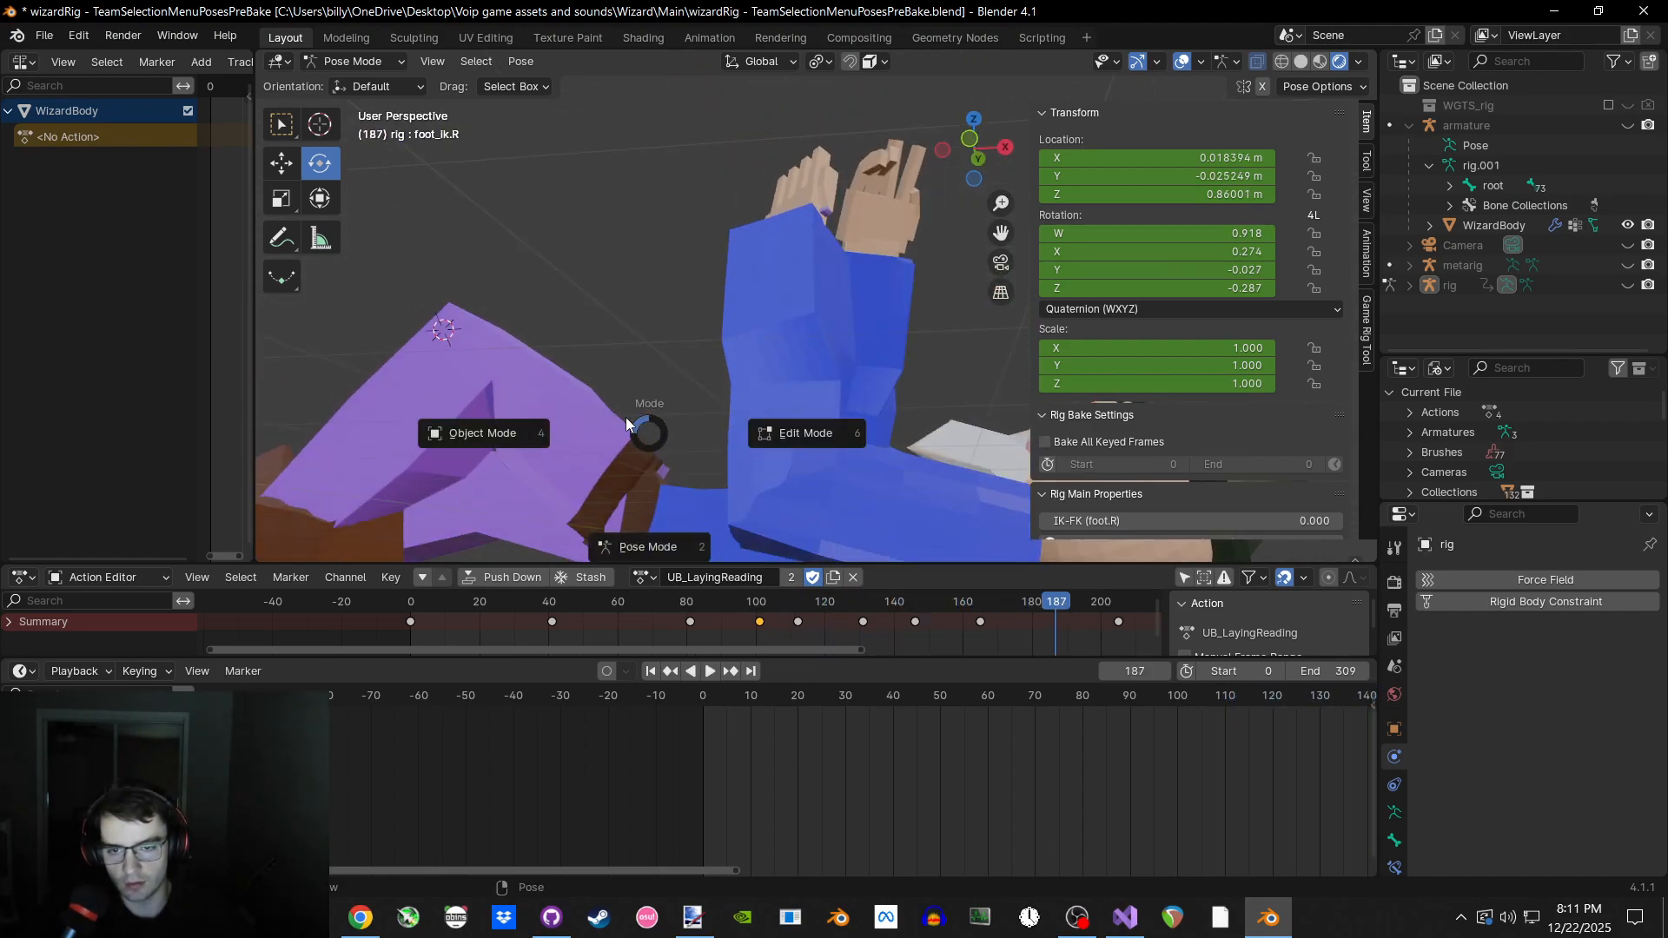
left_click(481, 438)
Select the WizardBody mesh and examine the fingers of the raised hand up close.
scroll(758, 369, "down", 4)
left_click(757, 368)
middle_click_drag(726, 367, 713, 396)
scroll(831, 289, "up", 4)
middle_click_drag(830, 288, 770, 263)
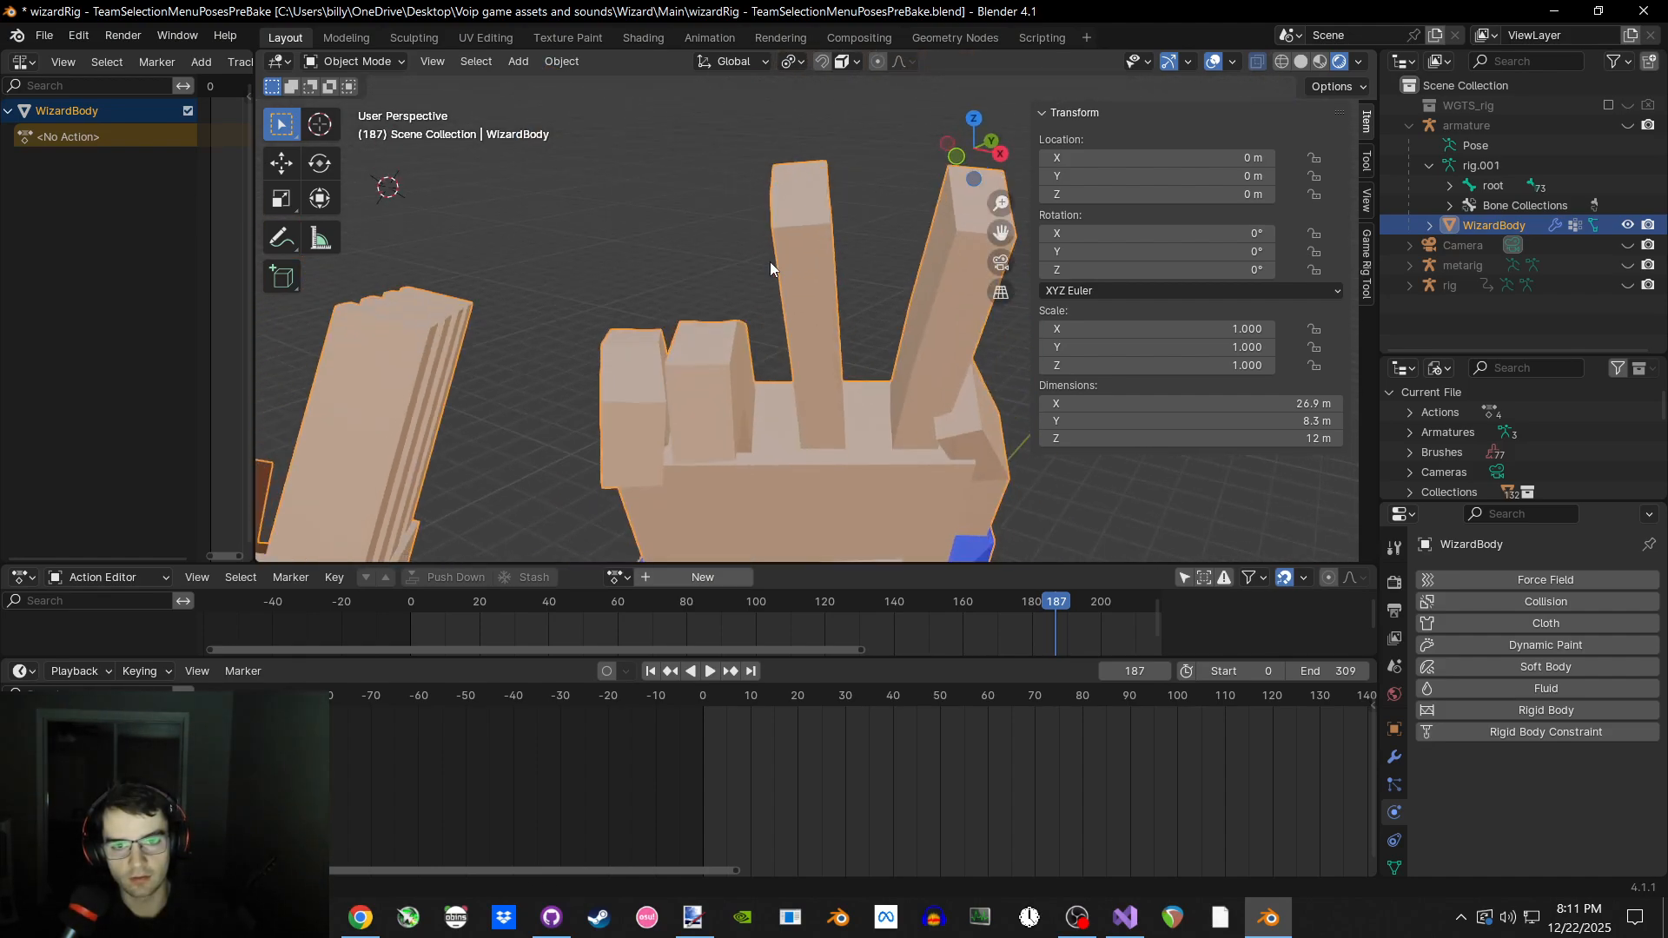
Put WizardBody into Edit Mode, unhide the rig and clear the vertex selection.
key("ctrl+Tab")
left_click(801, 290)
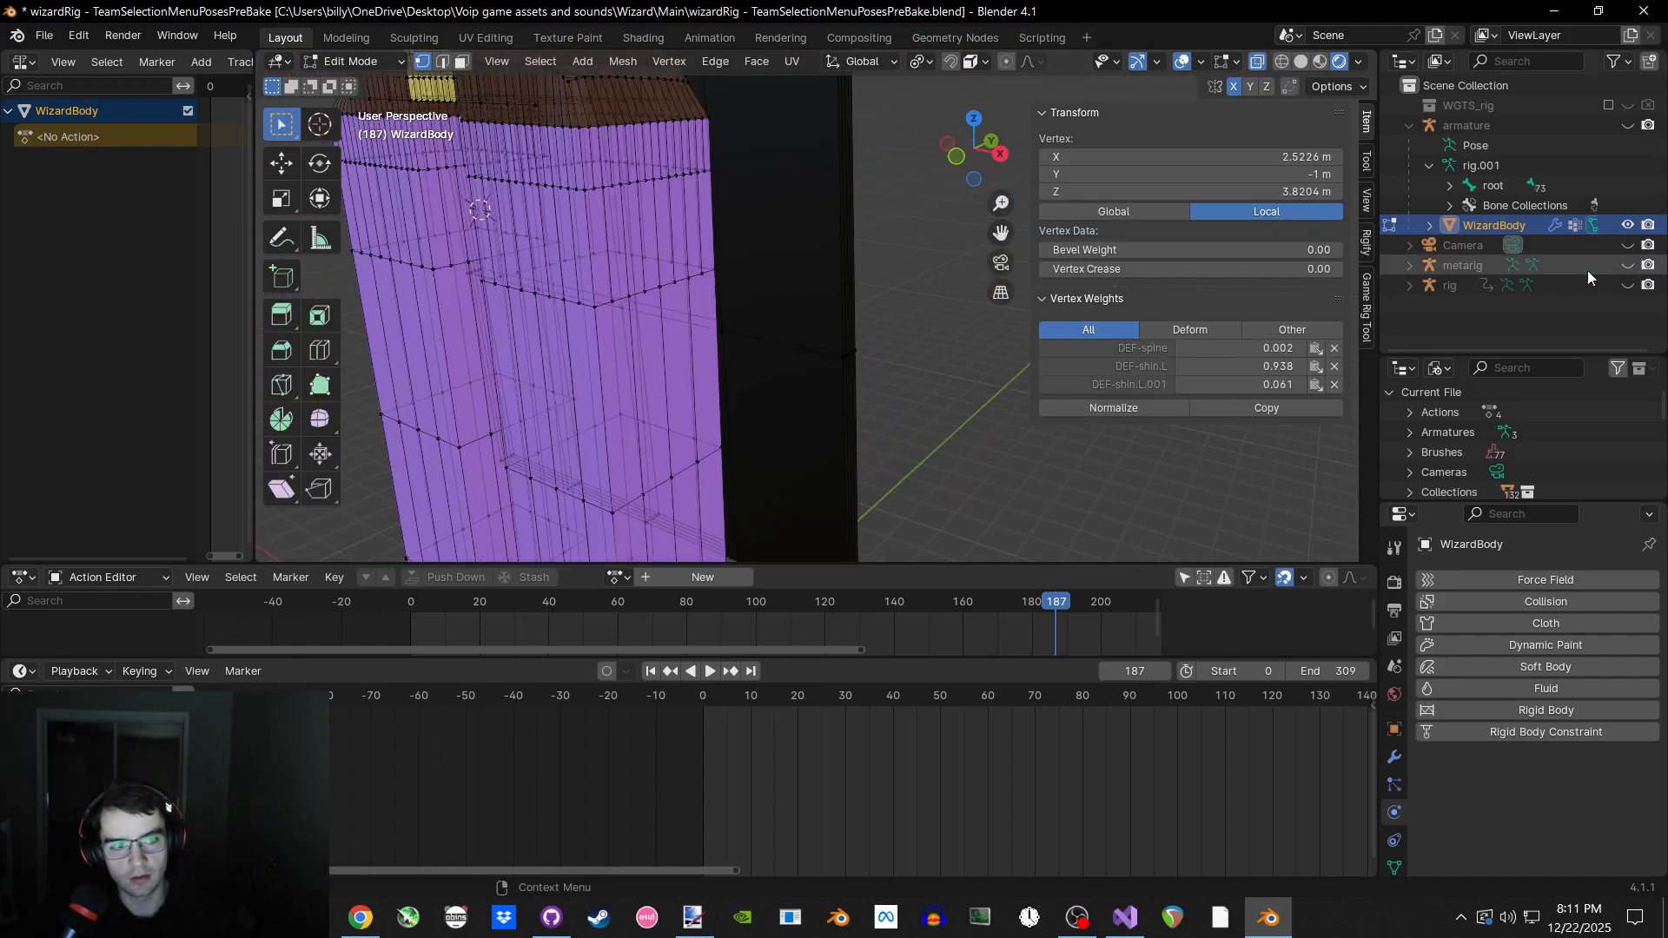
scroll(730, 402, "down", 9)
middle_click_drag(595, 403, 622, 403)
left_click(622, 403)
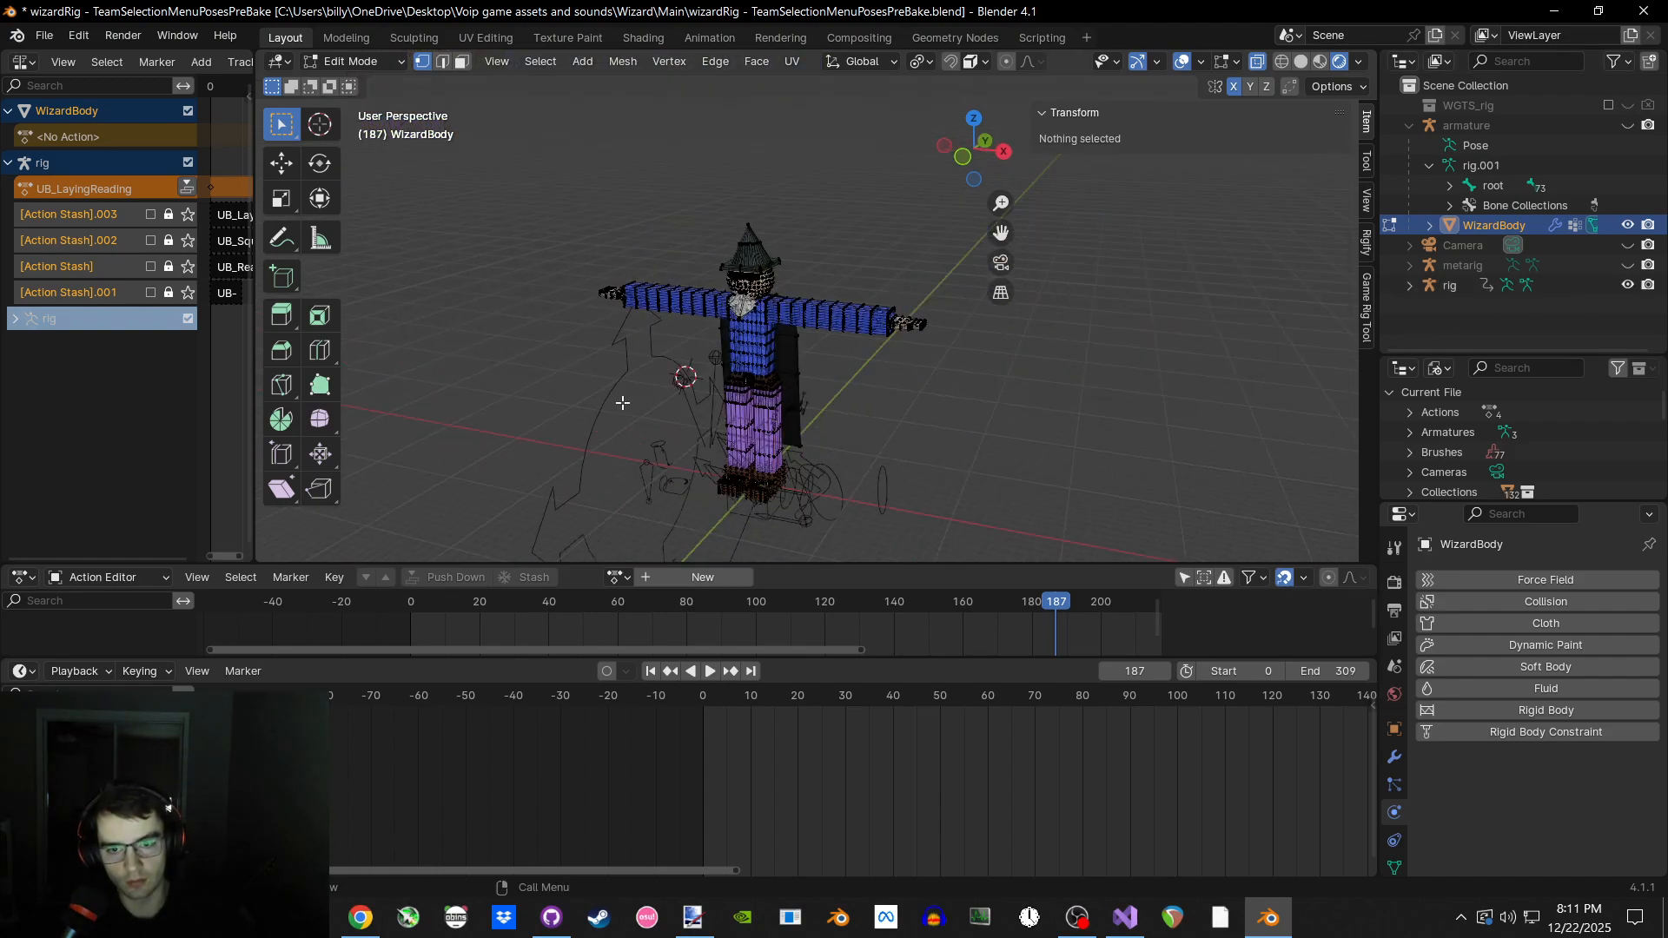
Leave mesh editing, select the rig and put it into Pose Mode around the wizard's hands.
key("Tab")
left_click(507, 377)
left_click(629, 377)
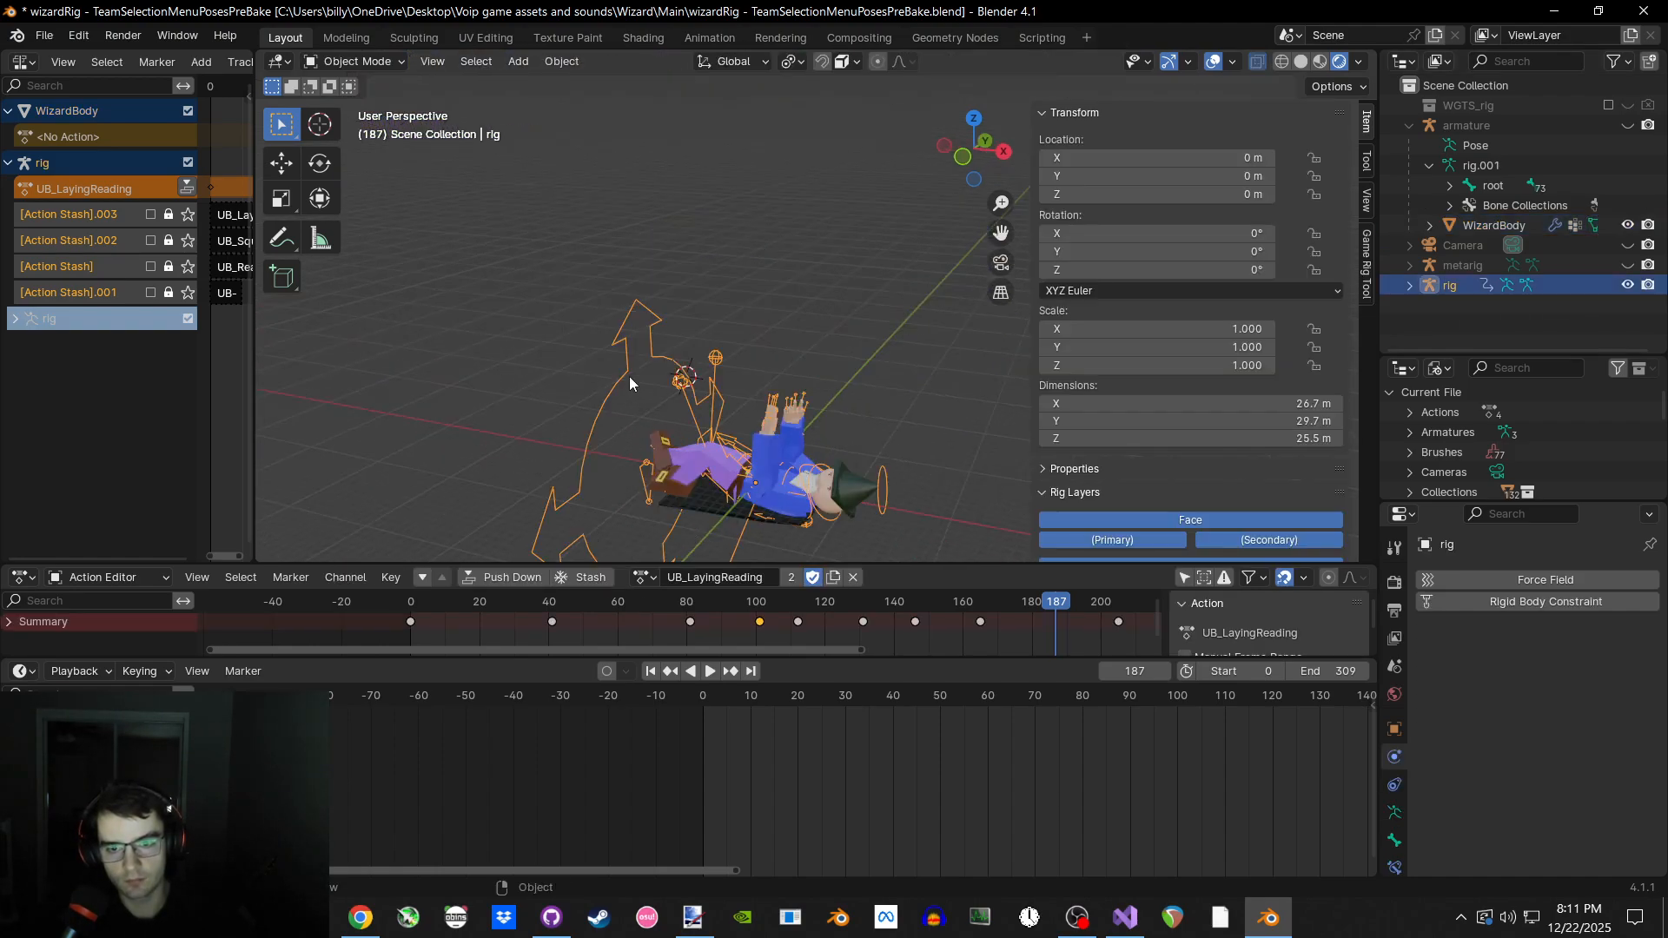
key("Tab")
left_click(644, 480)
middle_click_drag(661, 462, 747, 475)
scroll(815, 387, "up", 8)
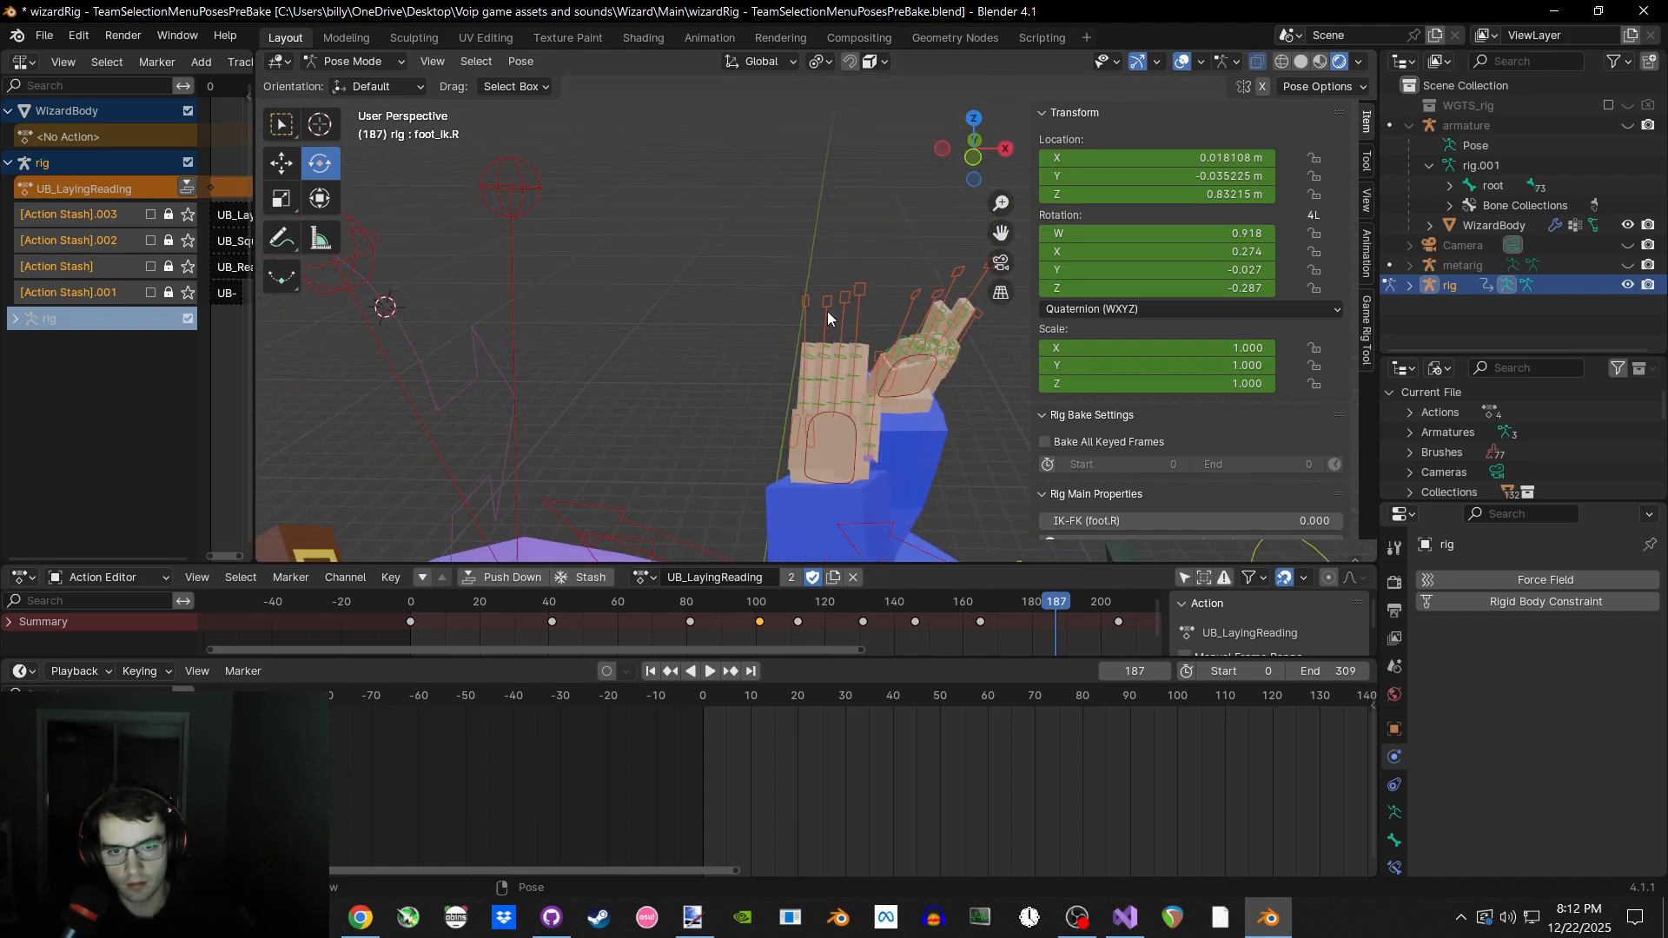
Try scaling the left hand's finger master controls, including the pinky.
left_click(825, 308)
key("s")
right_click(816, 347)
middle_click_drag(806, 335, 835, 320)
left_click(766, 302)
key("s")
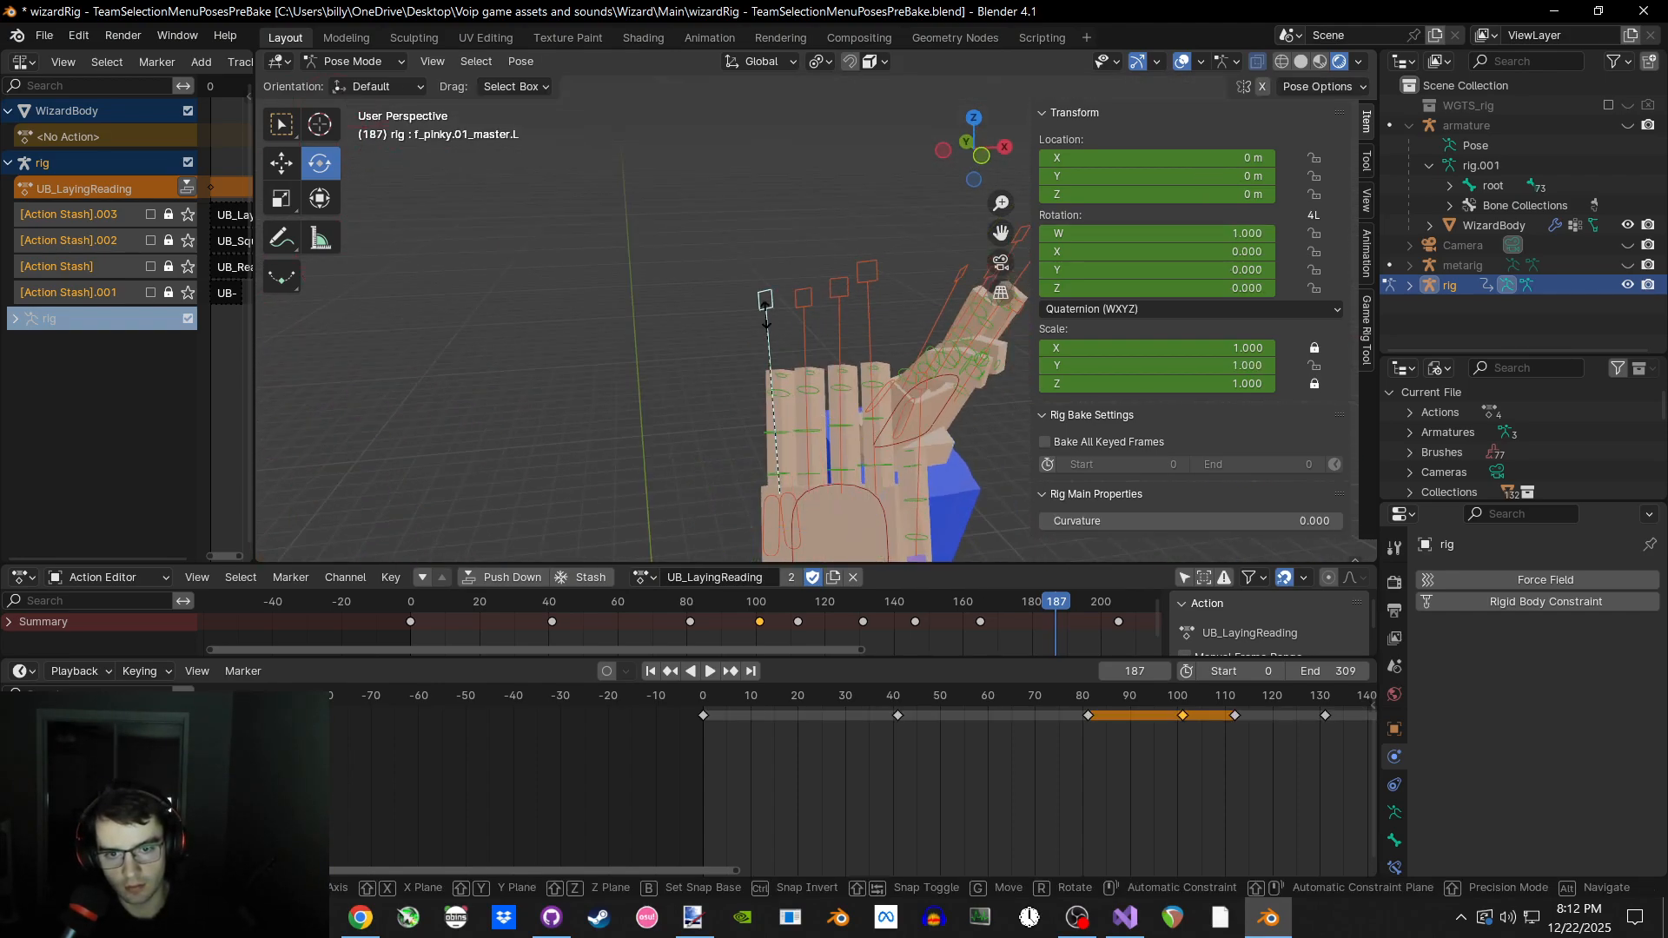
right_click(793, 327)
Try rotating the left index finger's master control and cancel the rotation.
left_click(867, 272)
key("r")
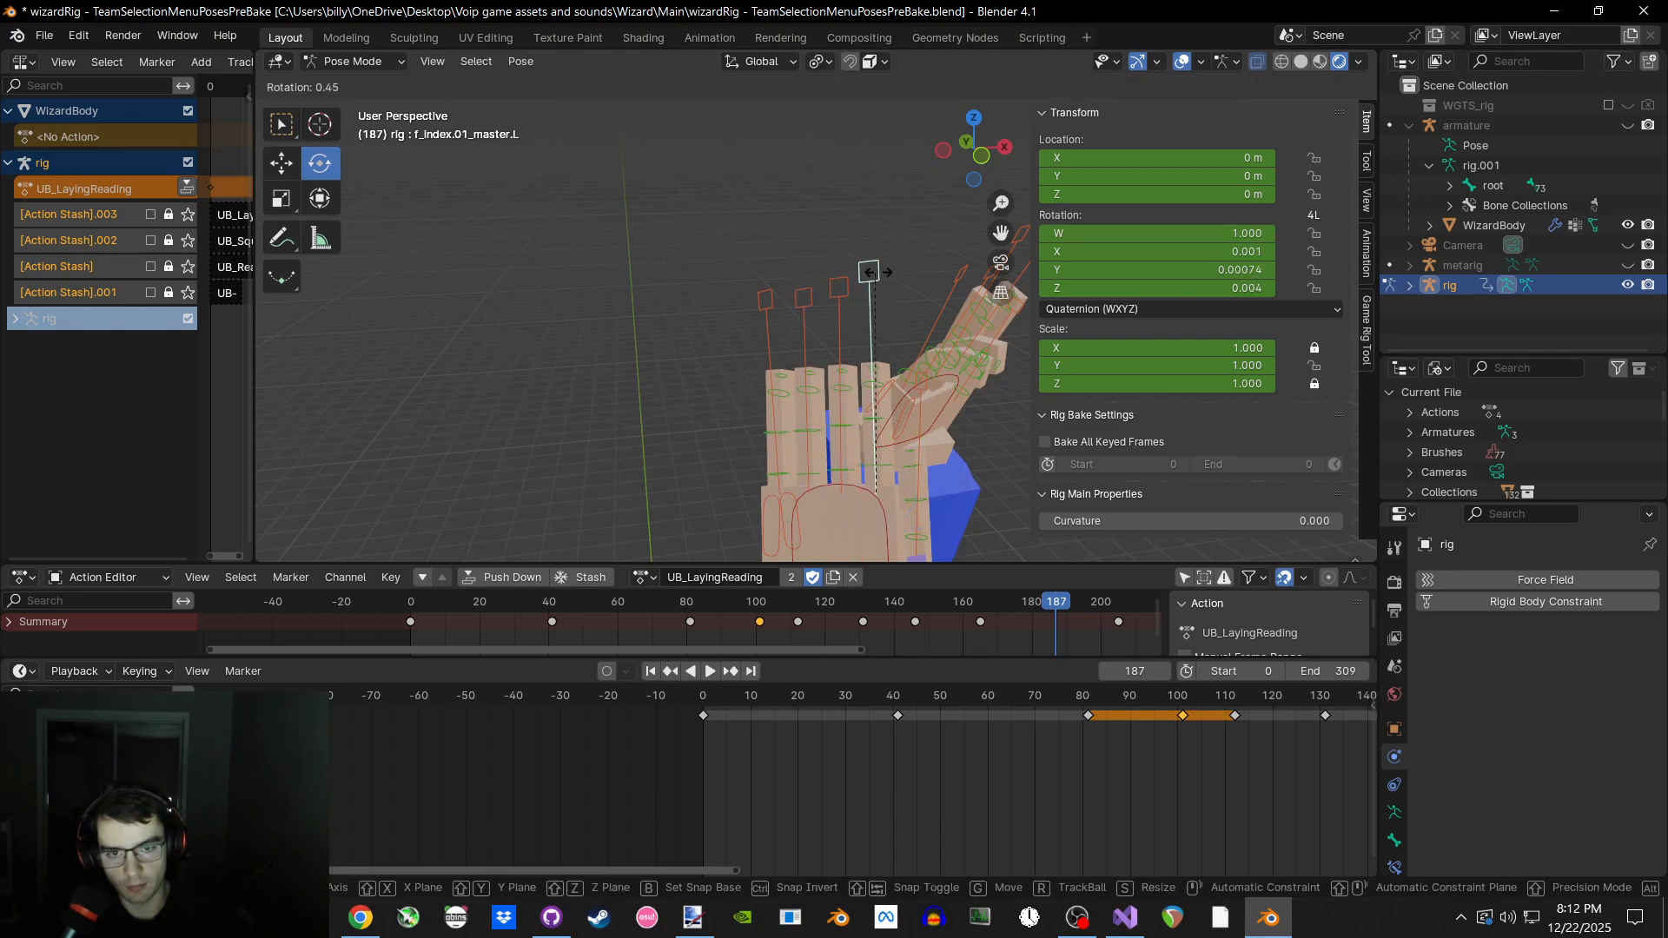
right_click(892, 274)
middle_click_drag(894, 286, 845, 235)
scroll(948, 408, "up", 3)
key("r")
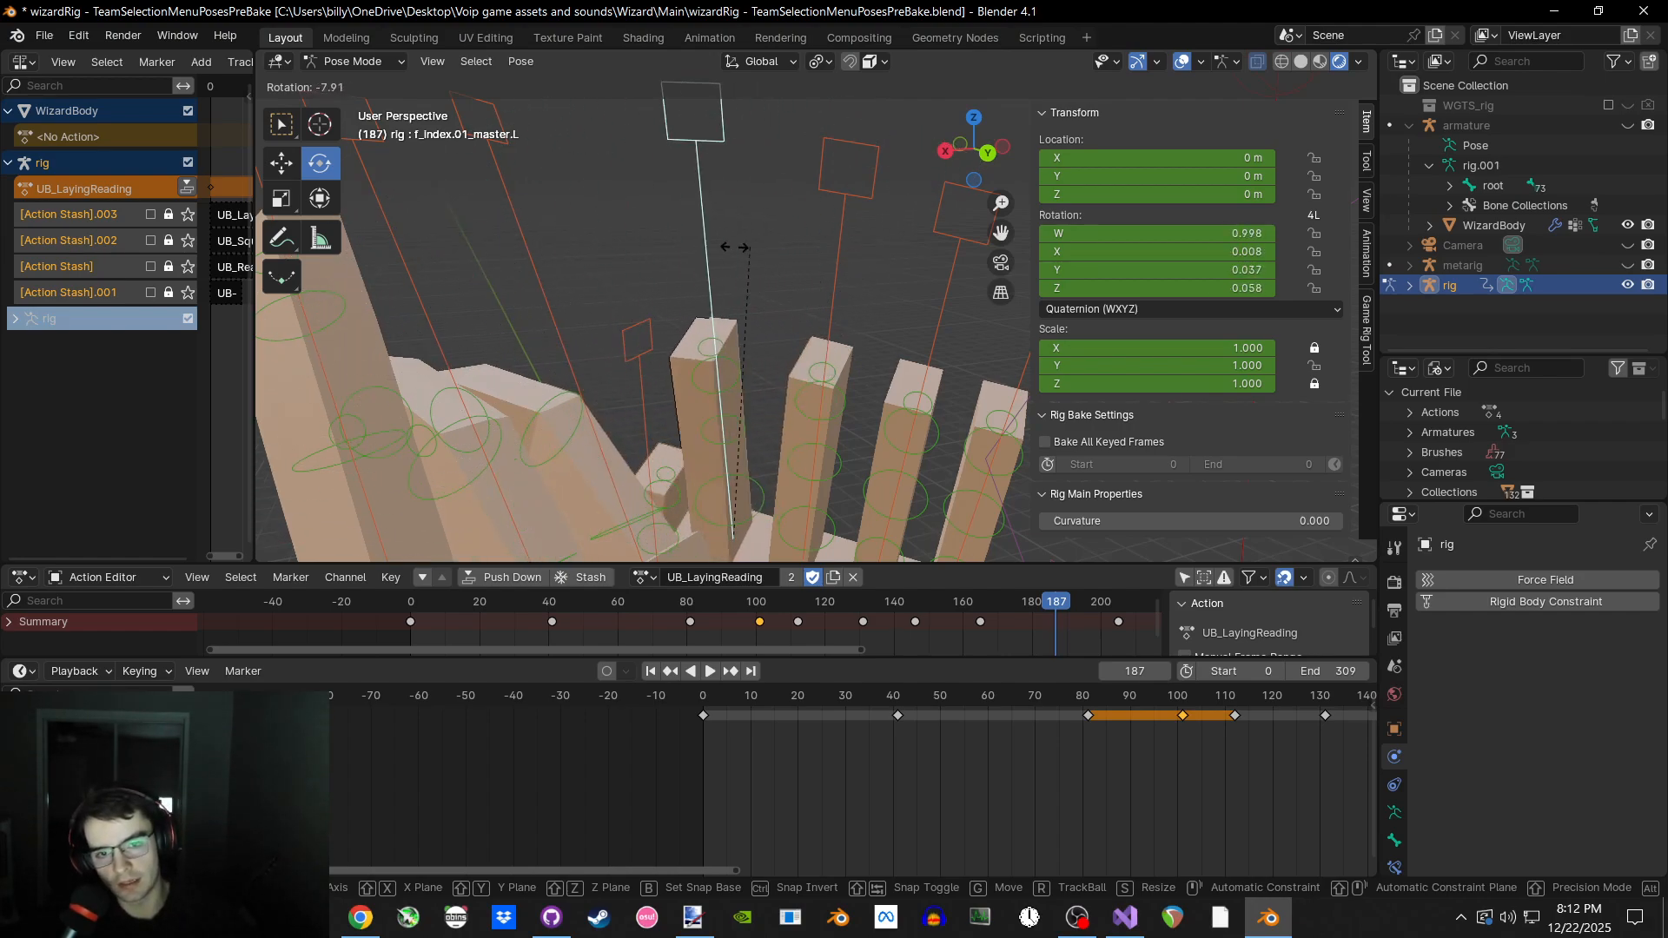
right_click(830, 237)
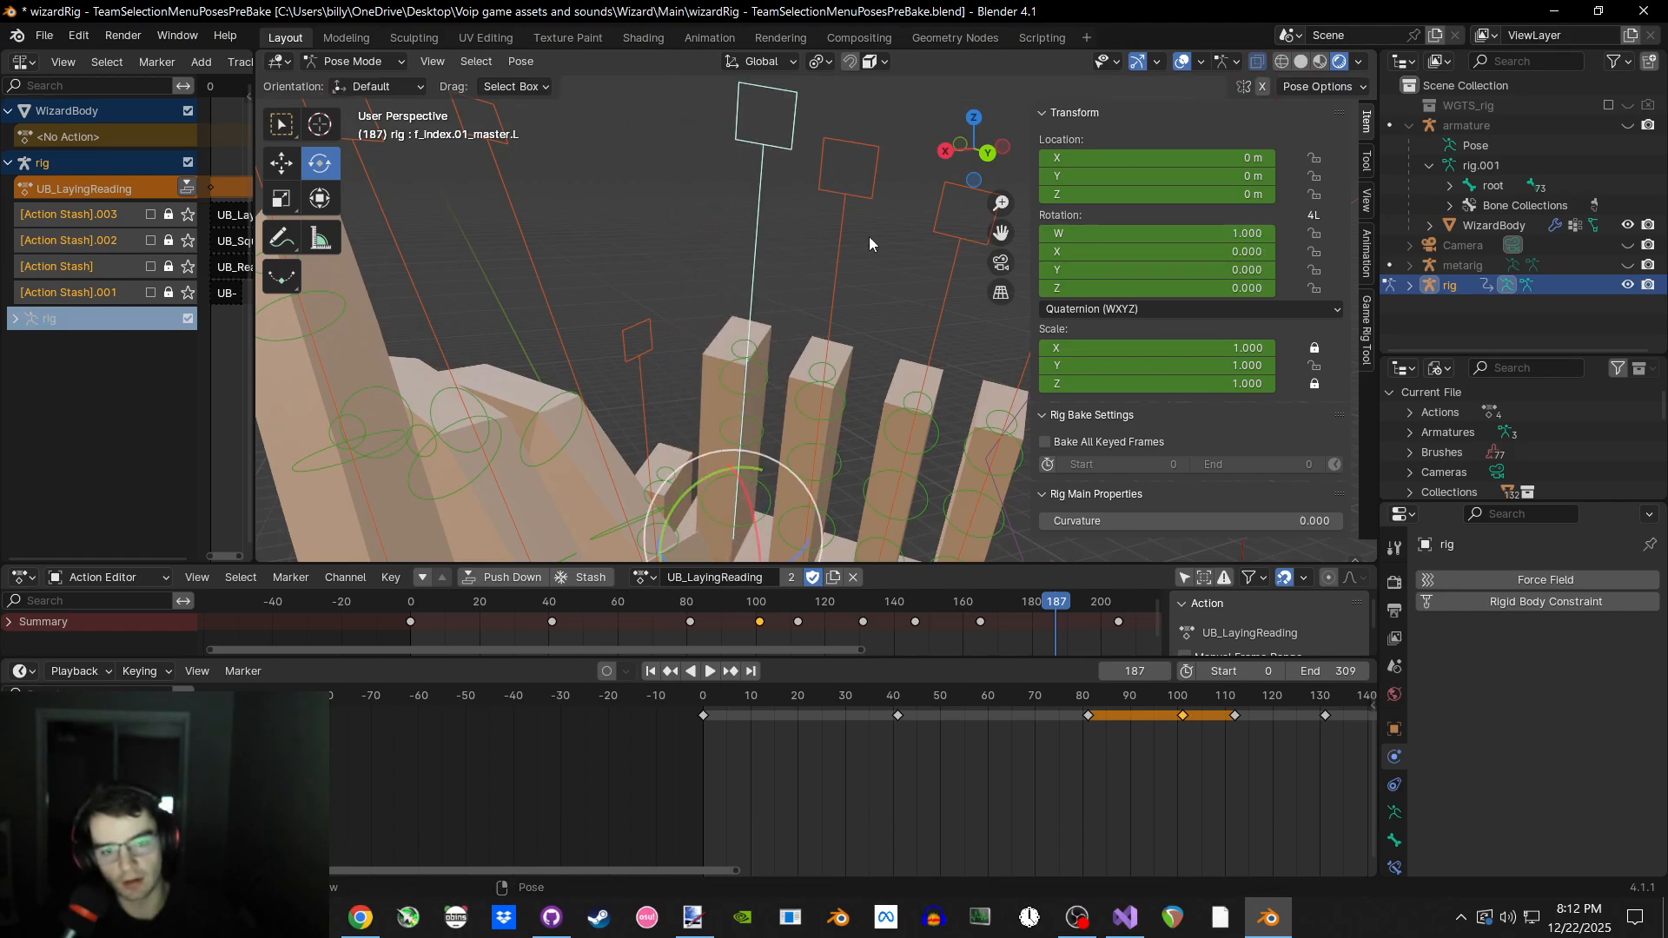
Select the left hand's middle and ring finger controls and examine the fingers from several angles.
middle_click_drag(869, 238, 804, 232)
left_click(794, 206)
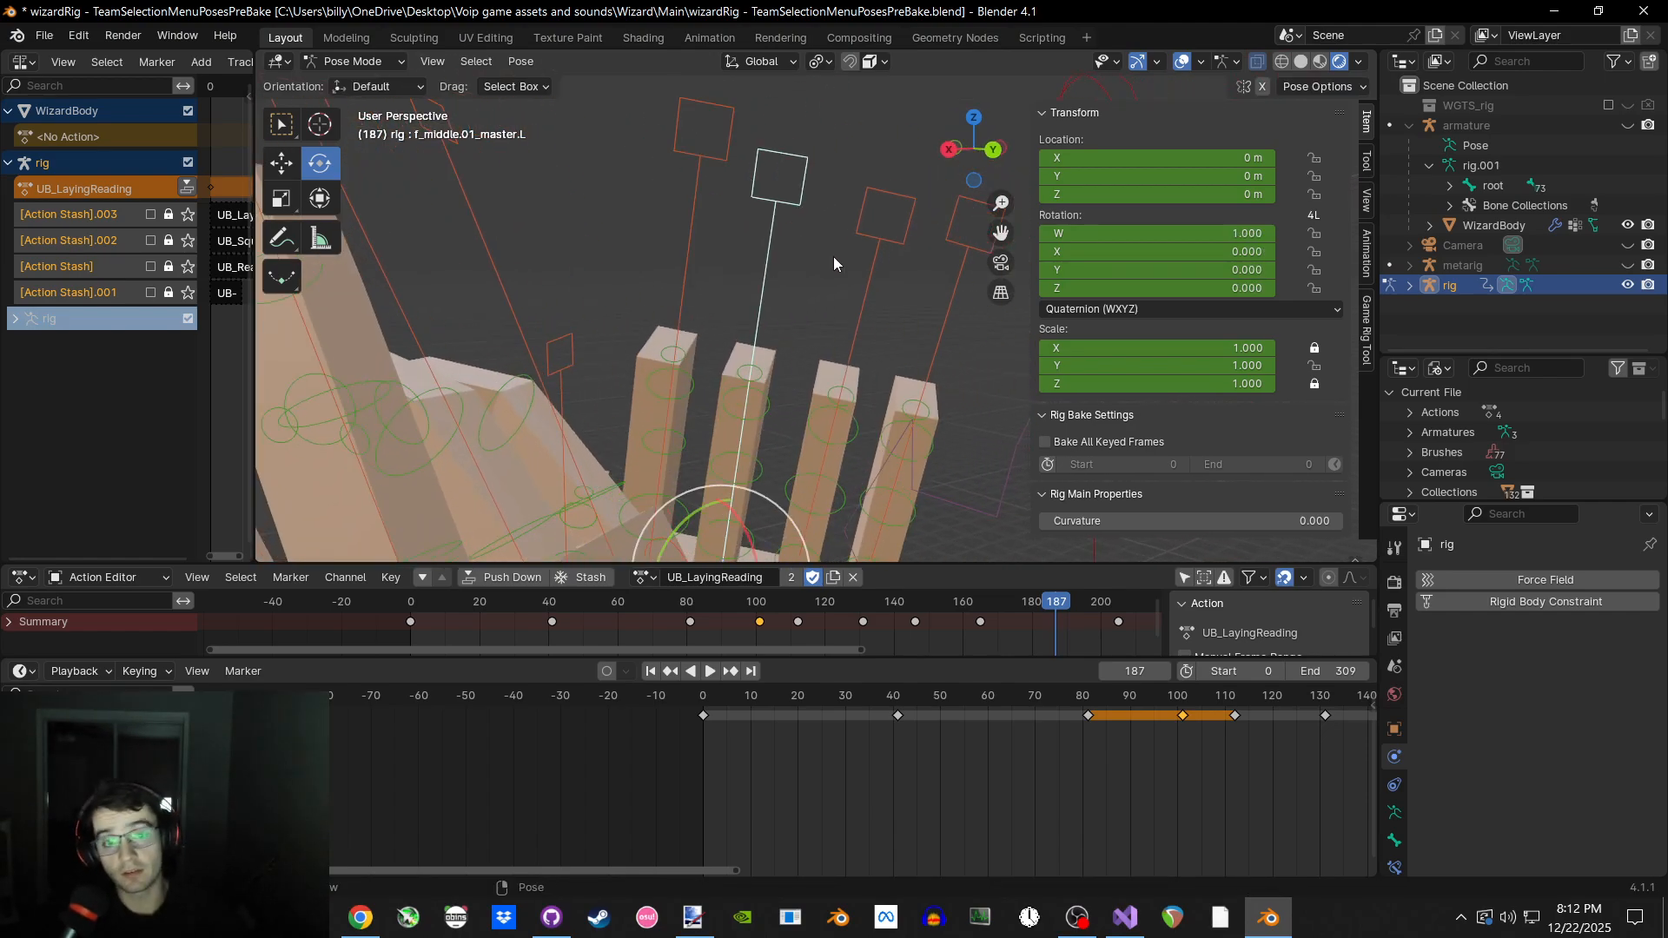
left_click(832, 257)
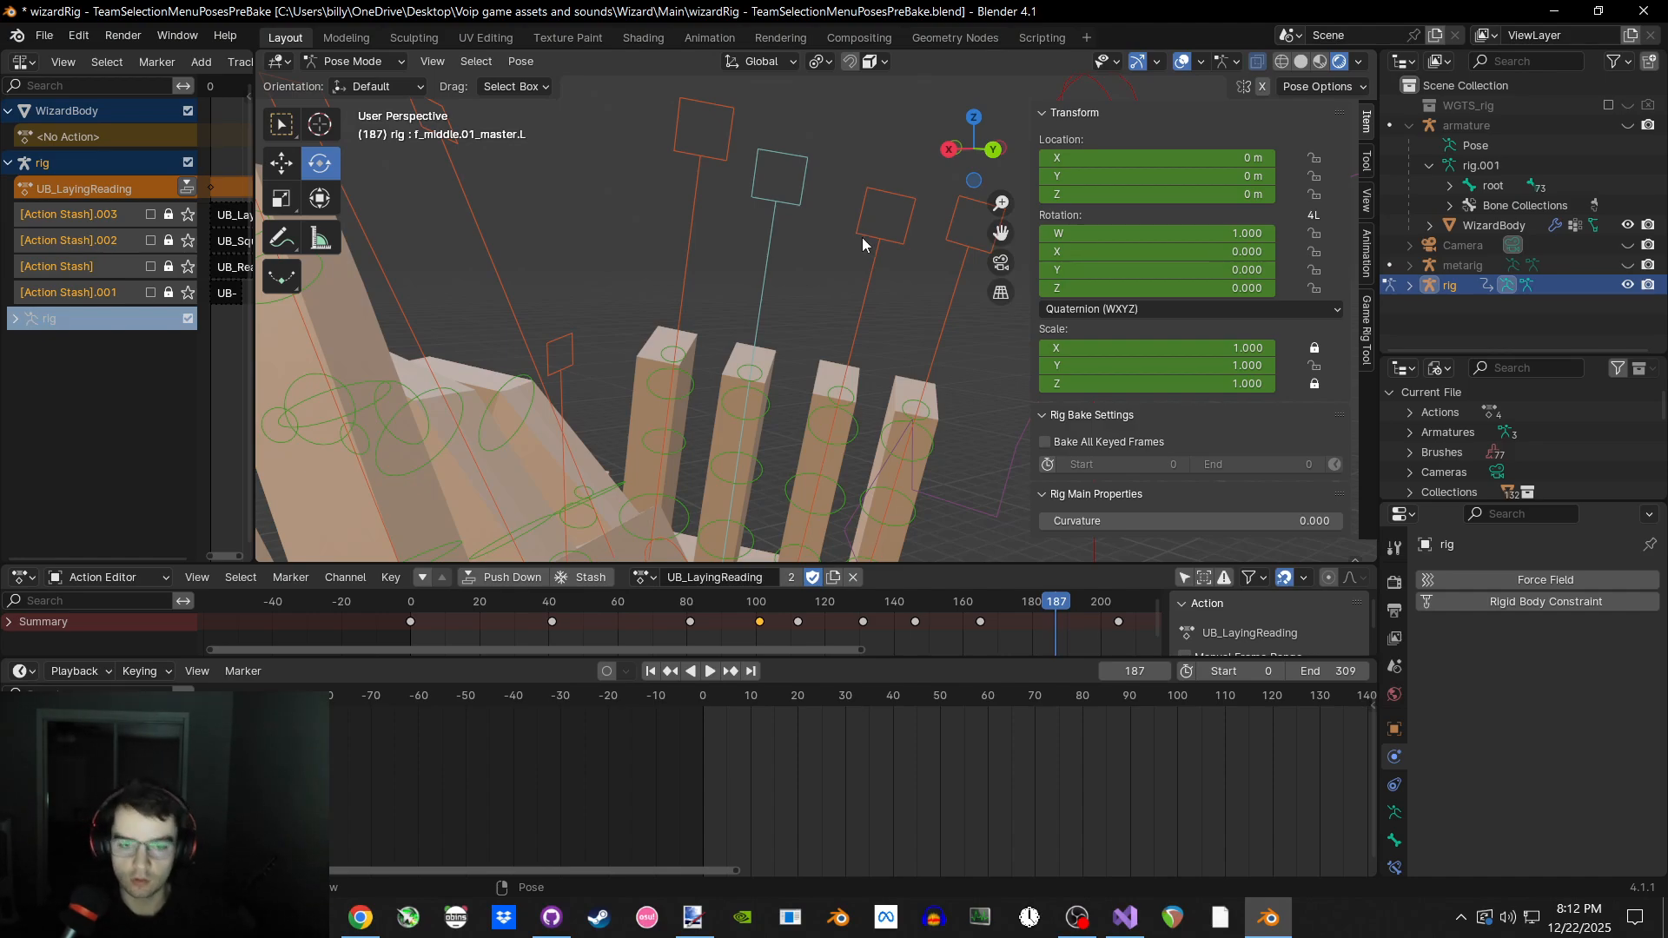
left_click(863, 237)
middle_click_drag(742, 363, 690, 261)
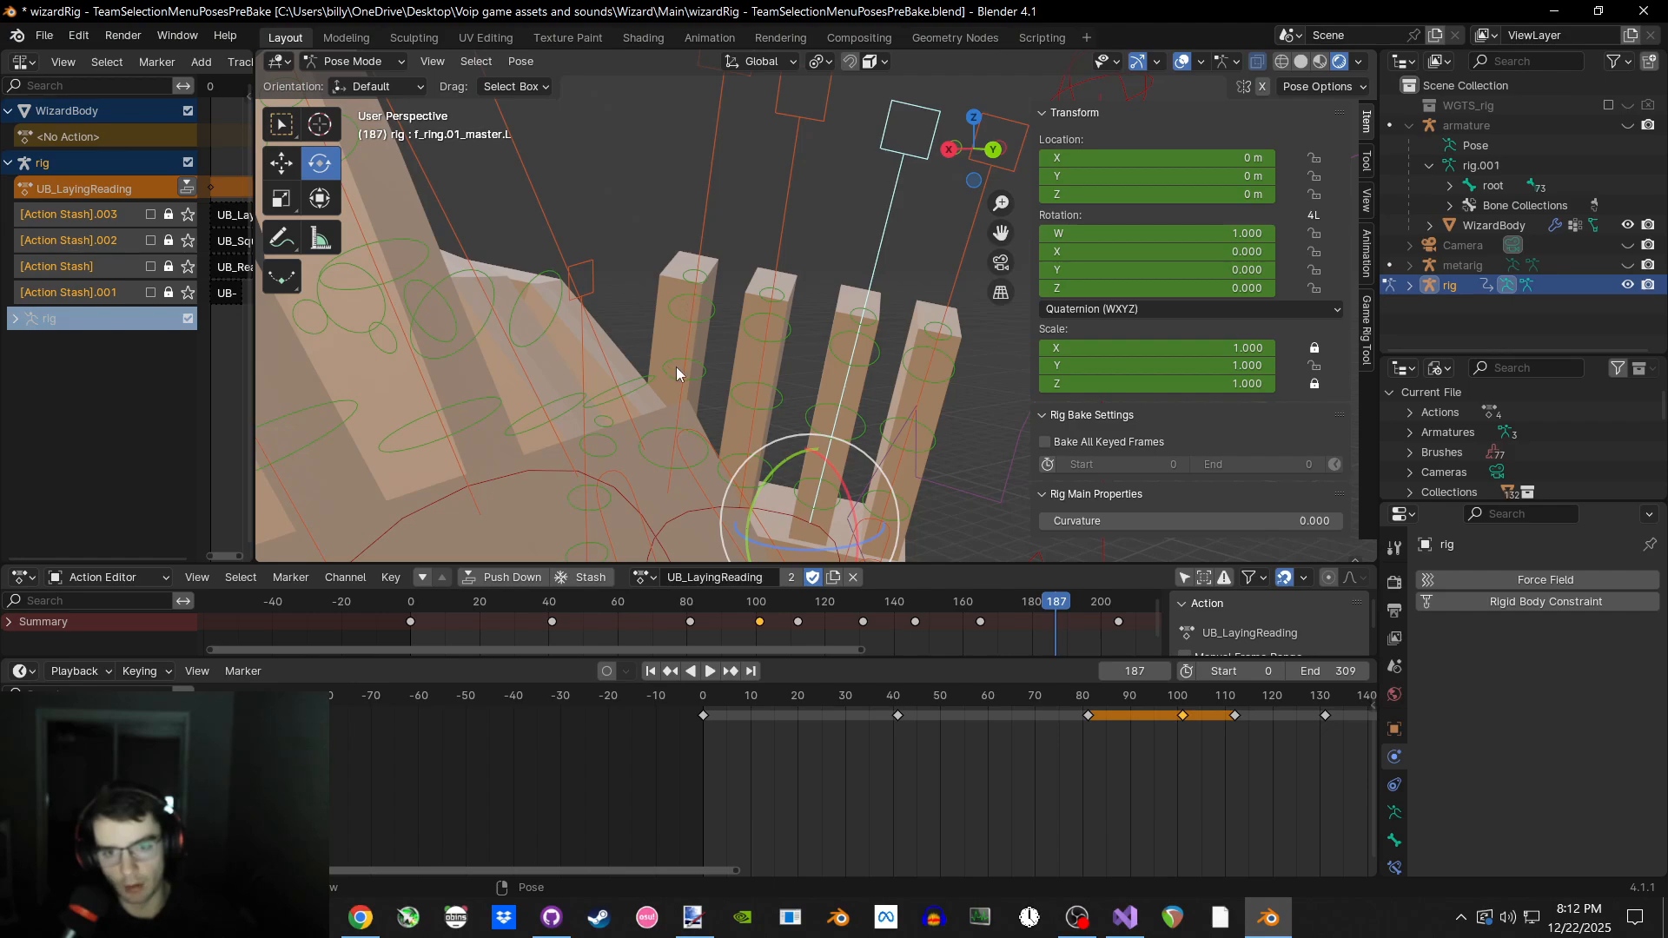
middle_click_drag(676, 367, 681, 337)
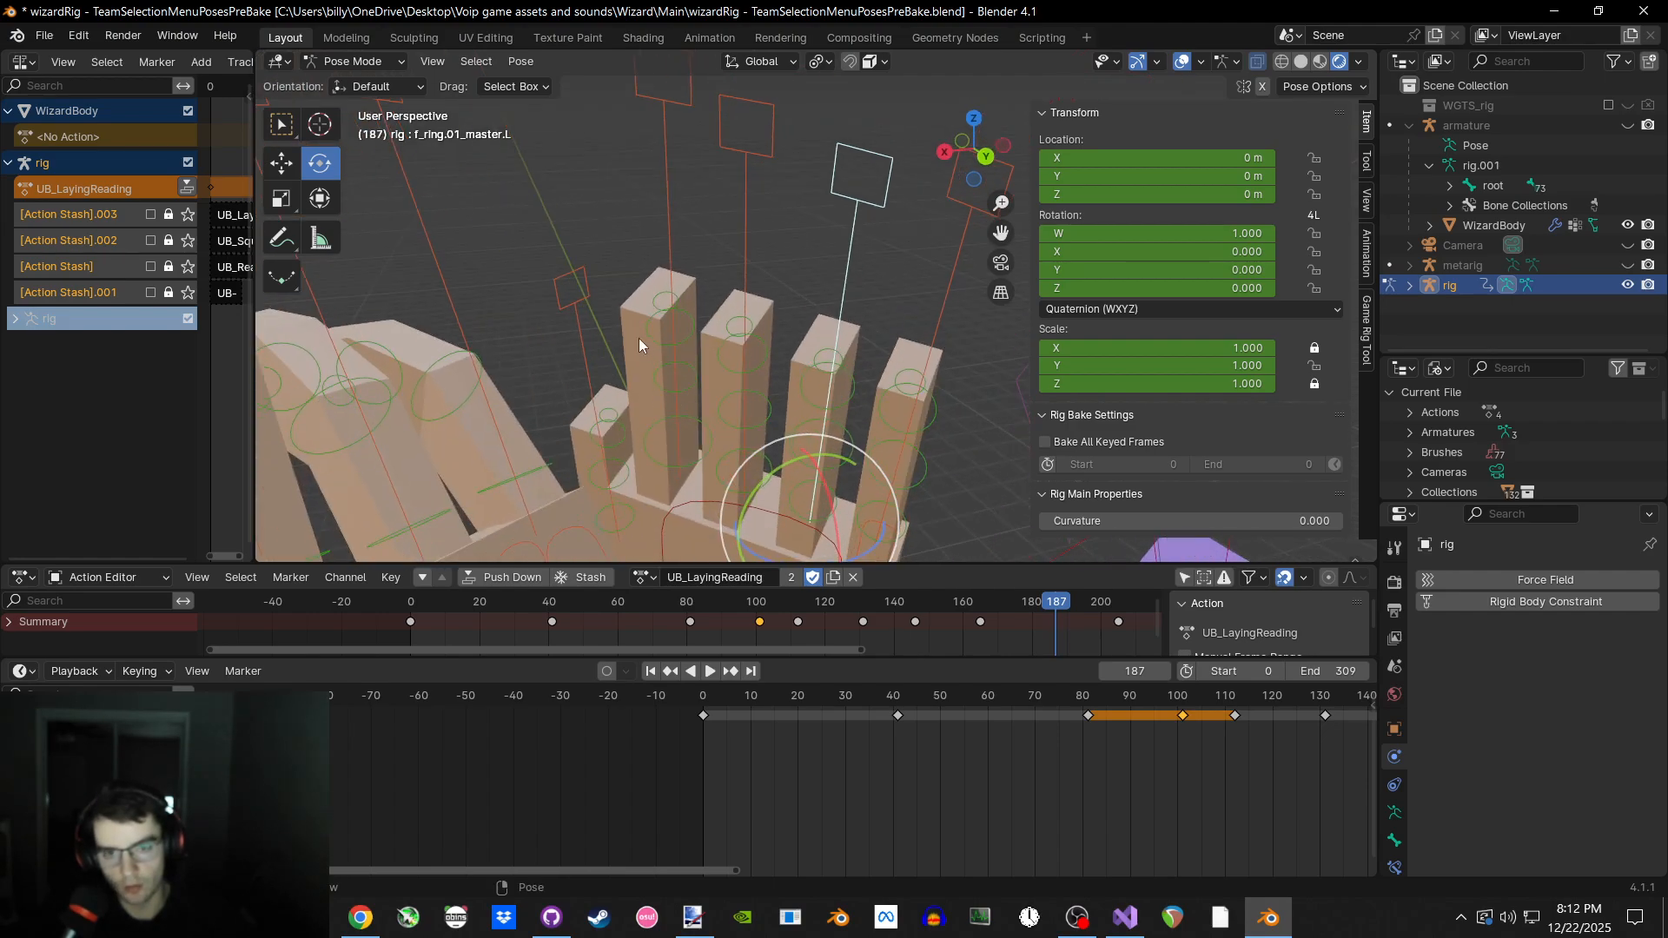
middle_click_drag(954, 451, 747, 265)
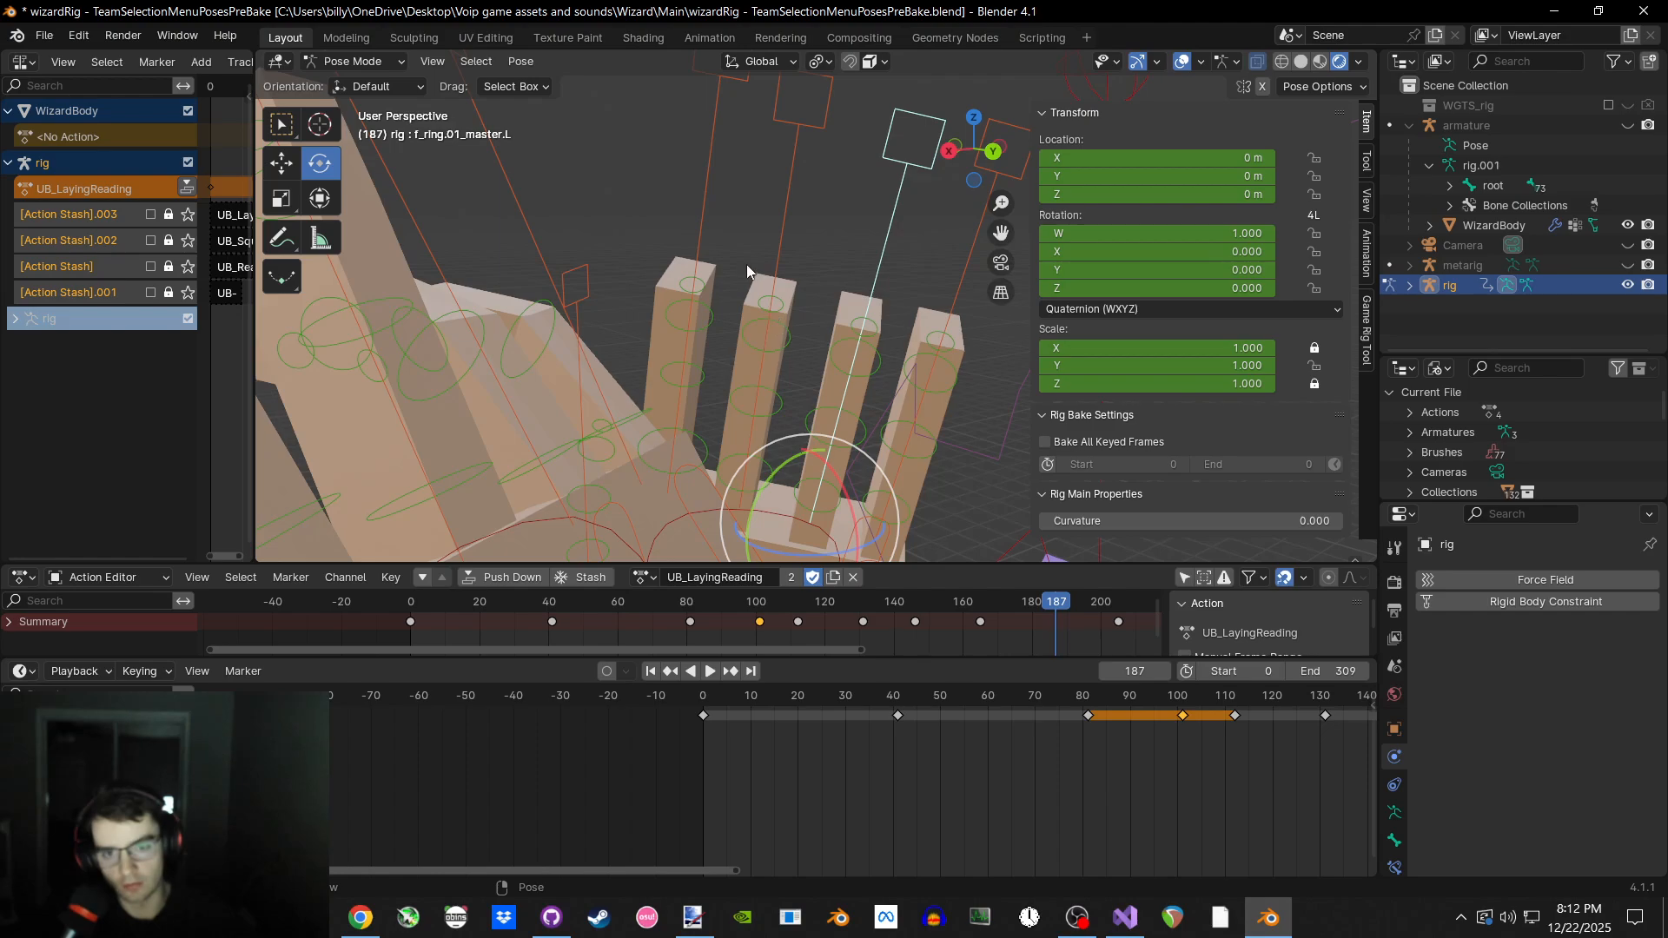
Box-select the controls around the left index finger, then clear the selection.
left_click_drag(739, 249, 986, 537)
left_click(638, 251)
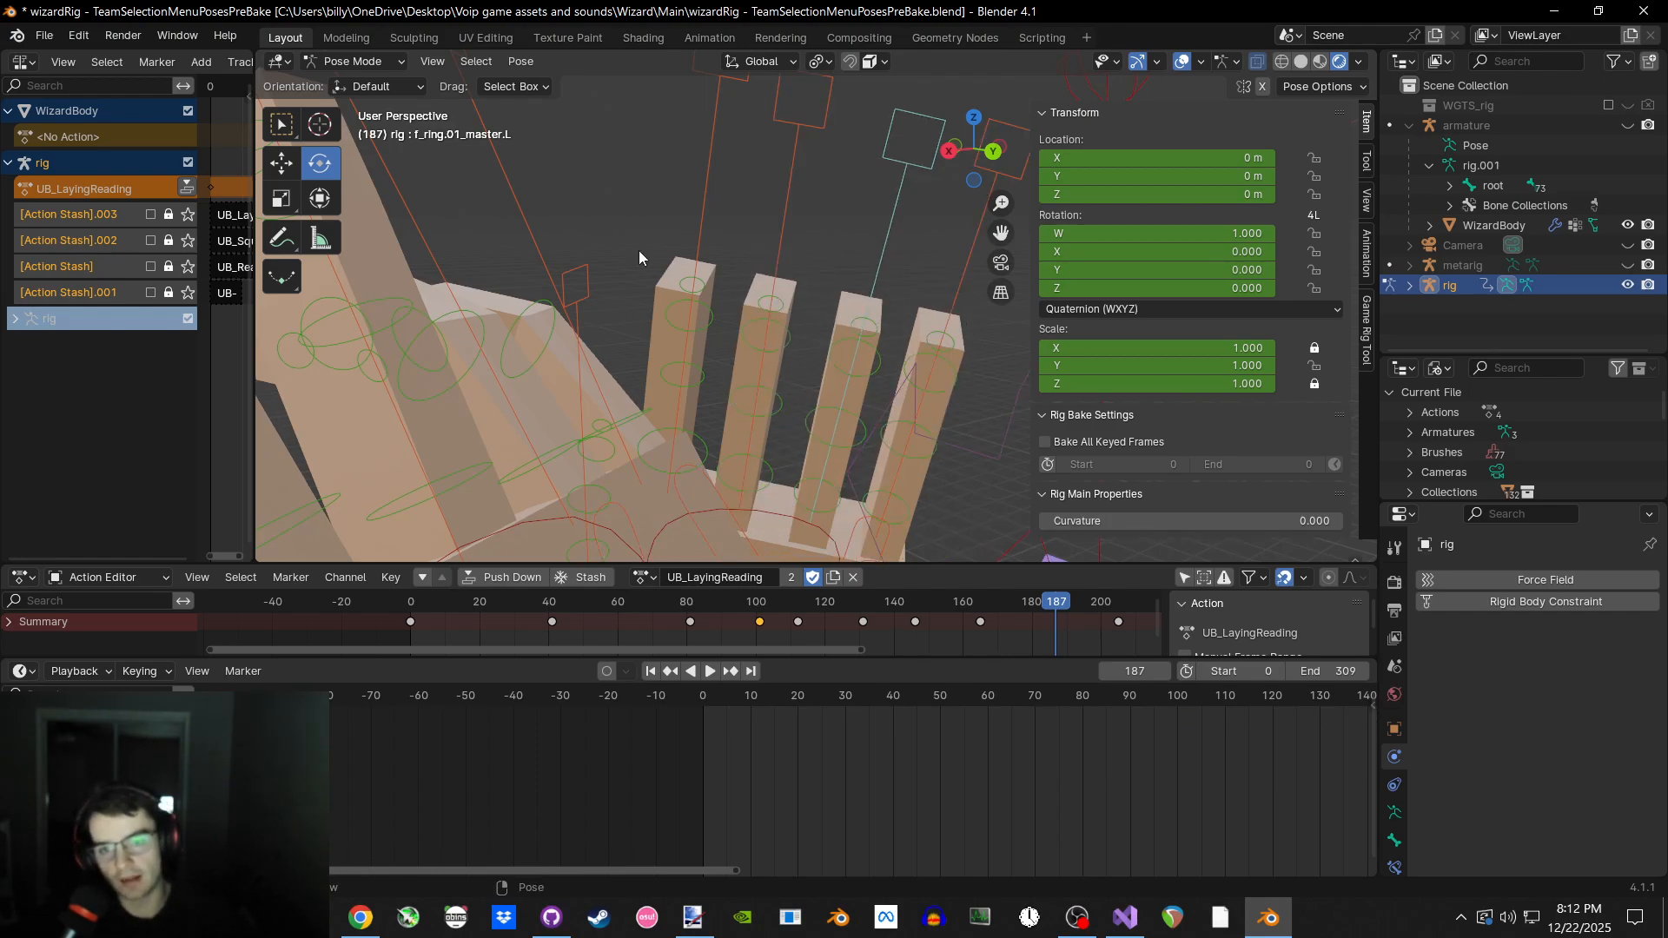
middle_click_drag(639, 250, 646, 268)
left_click_drag(618, 237, 729, 427)
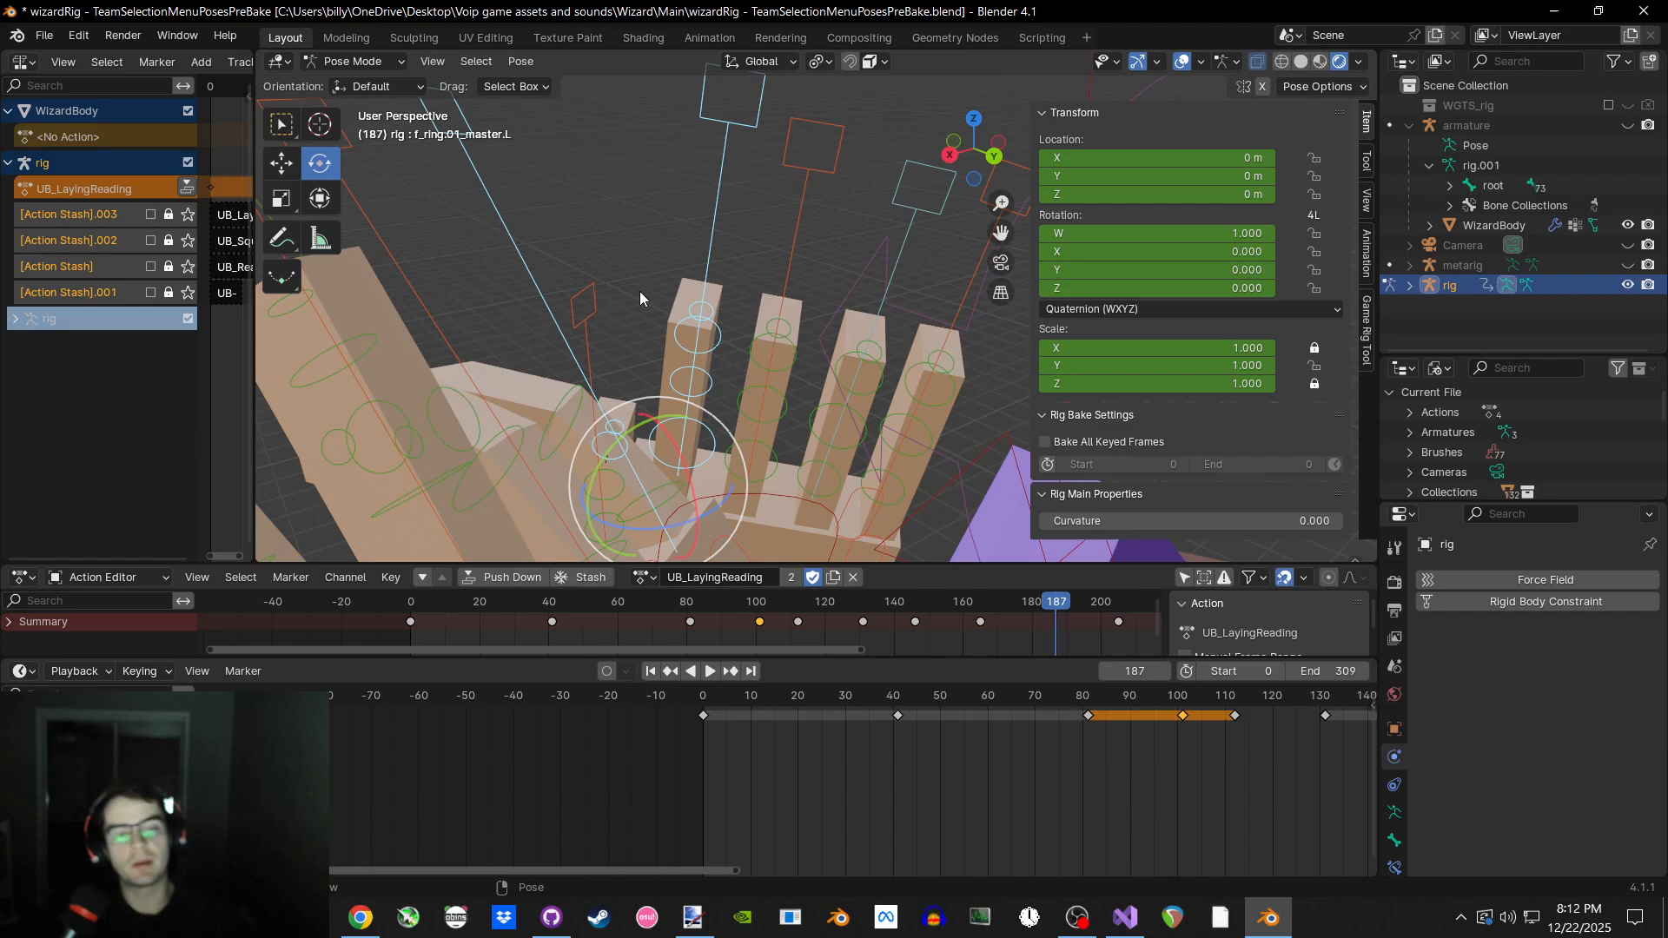
left_click(634, 275)
Switch back to Object Mode, unhide the armature and select the rig.
middle_click_drag(751, 294, 680, 341)
key("ctrl+Tab")
left_click(566, 316)
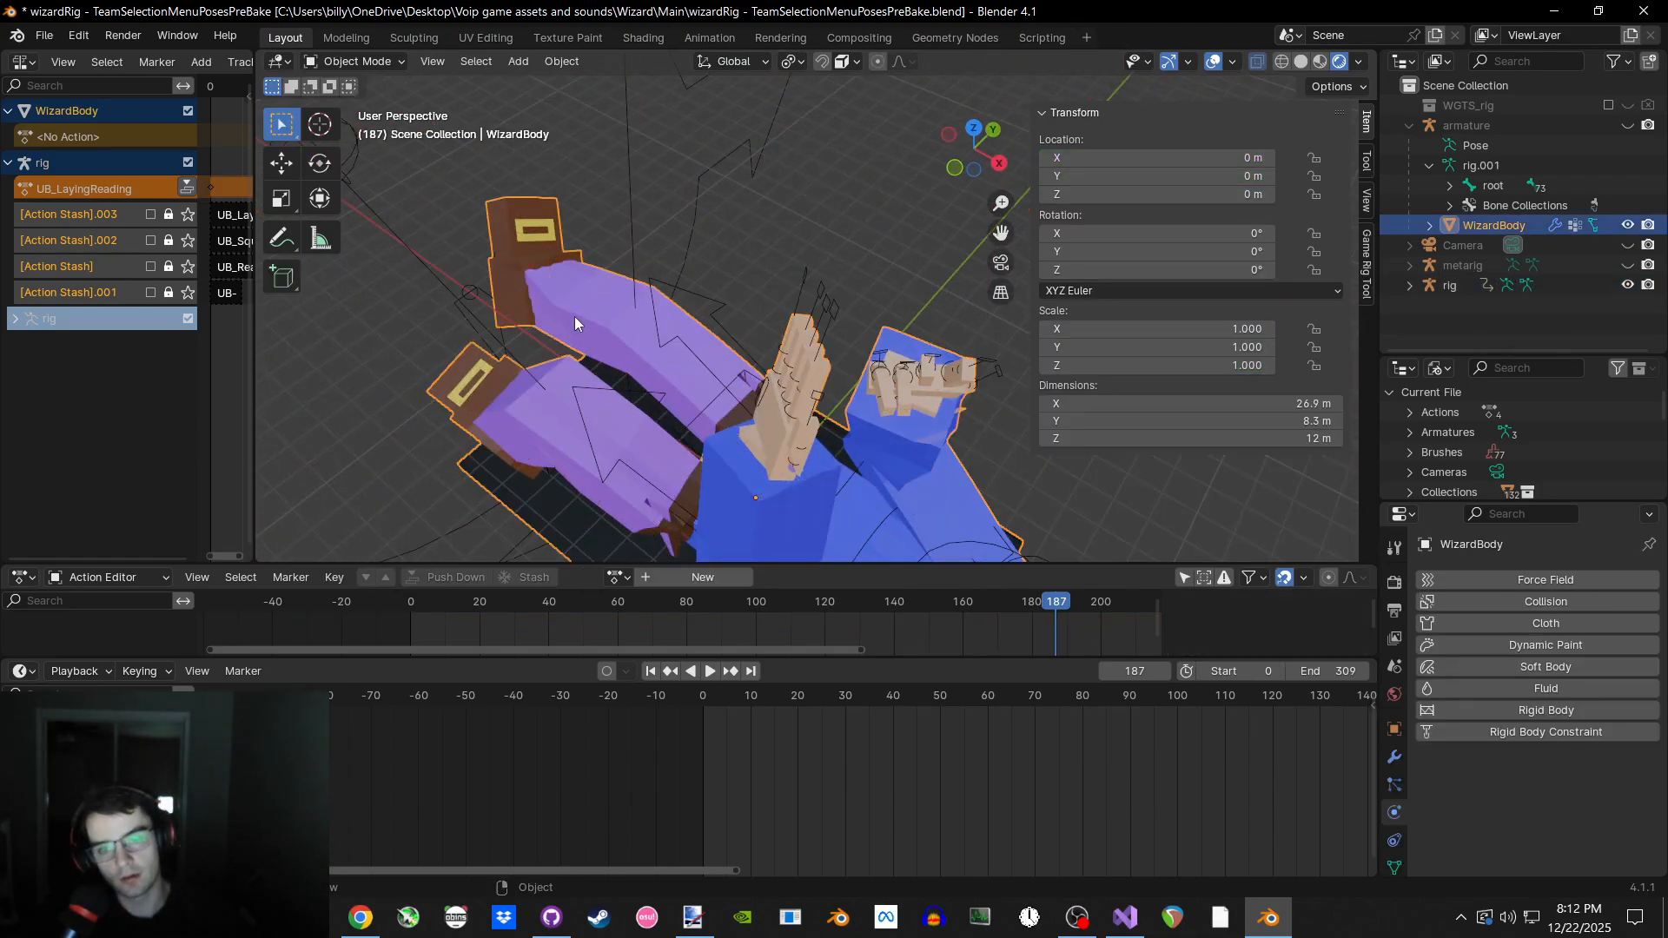
left_click(1628, 126)
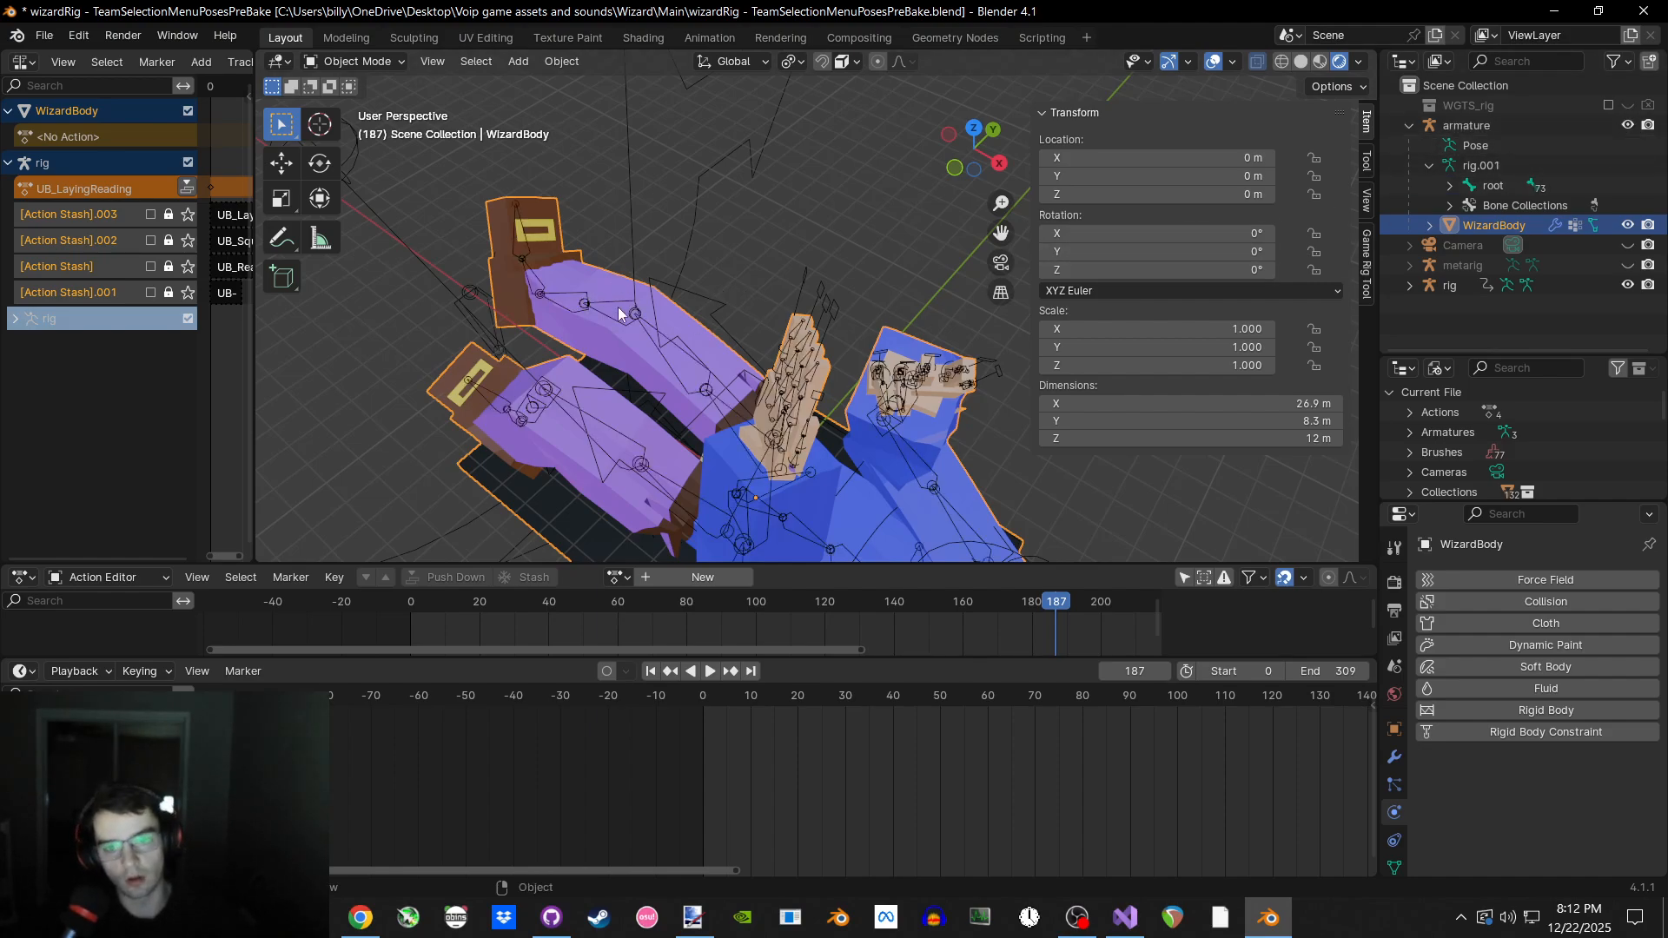
left_click(685, 191)
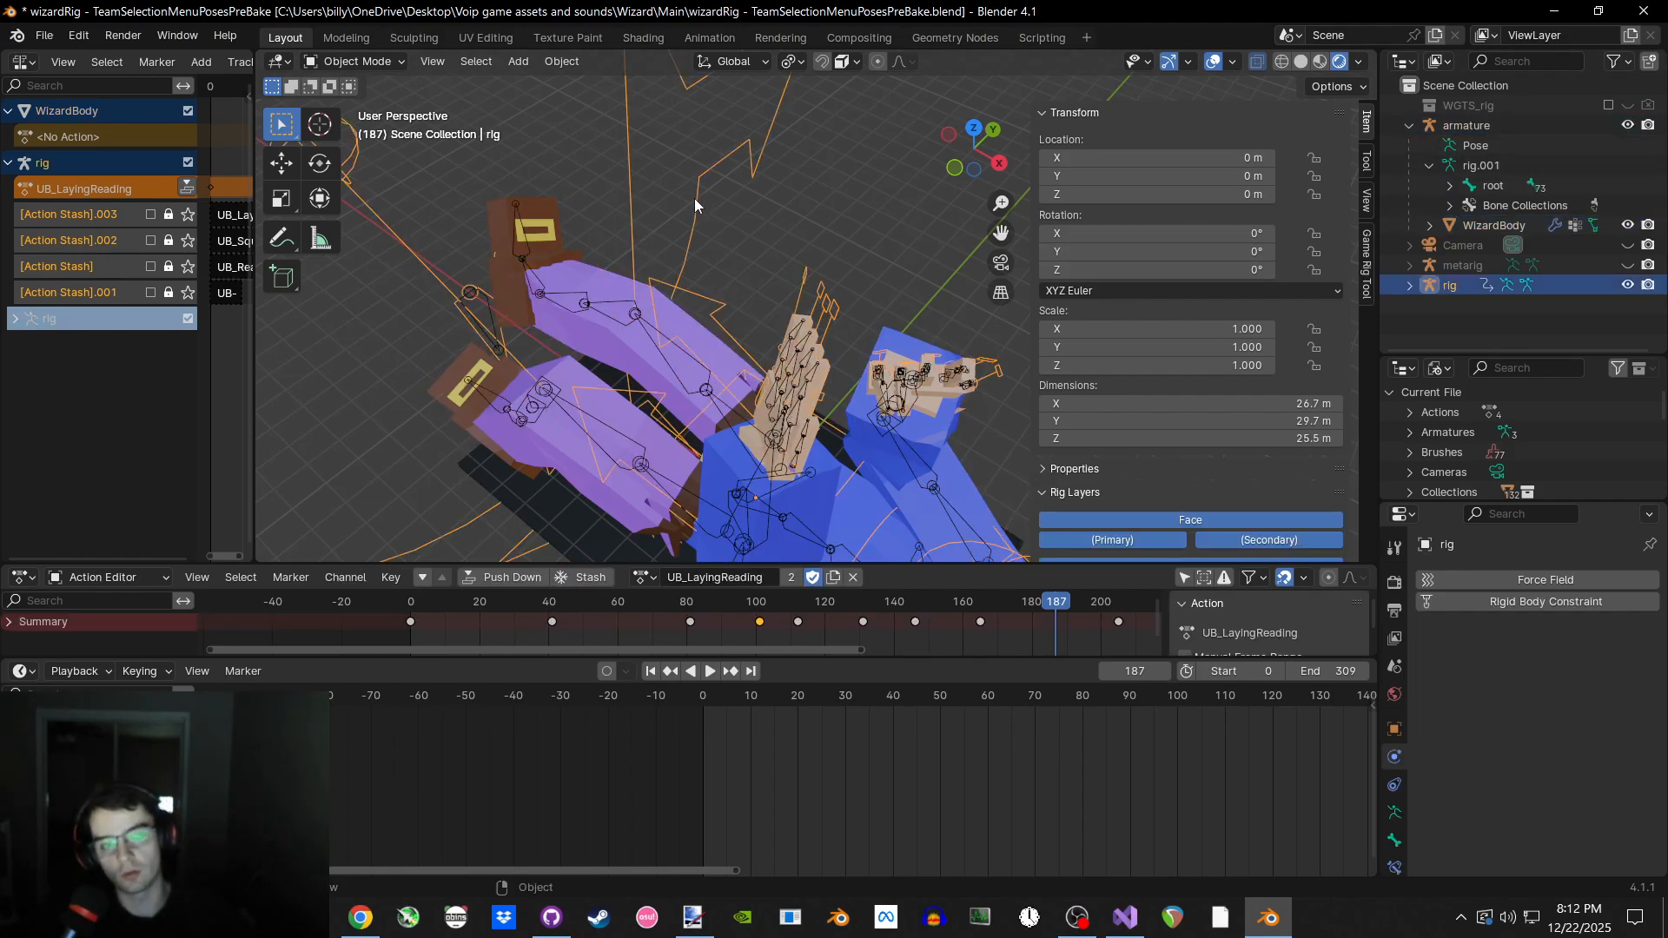
Show the metarig, select it to inspect its bones and hide it again.
left_click(1627, 268)
scroll(699, 231, "down", 5)
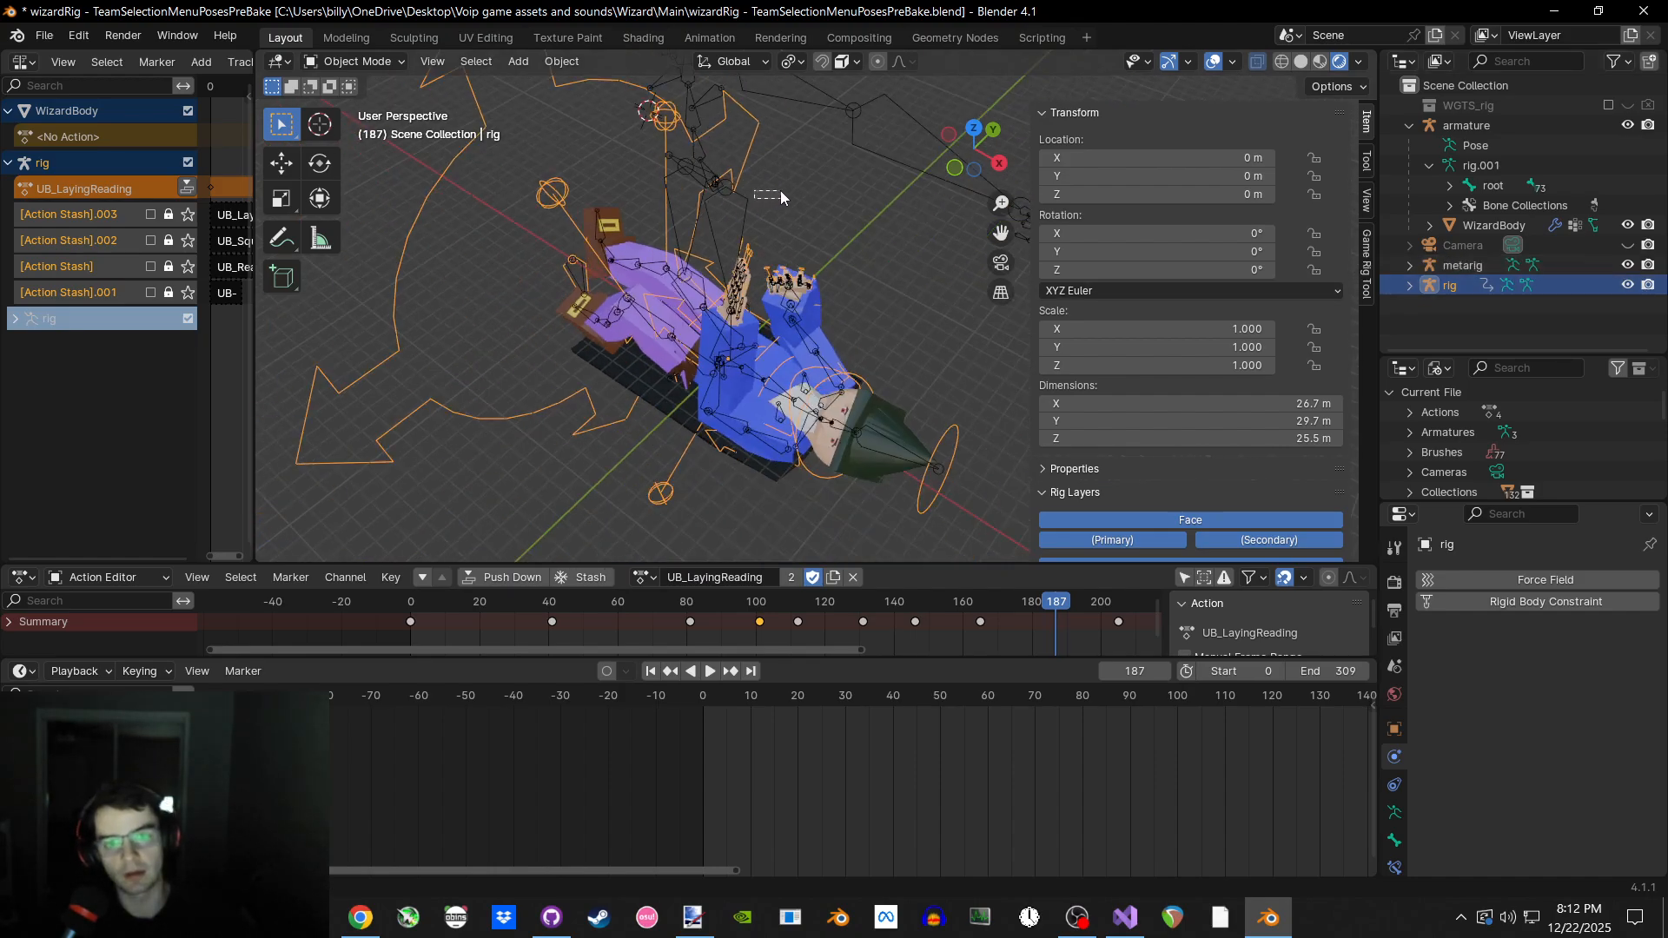
left_click(754, 205)
middle_click_drag(754, 205, 739, 218)
middle_click_drag(838, 398, 849, 349)
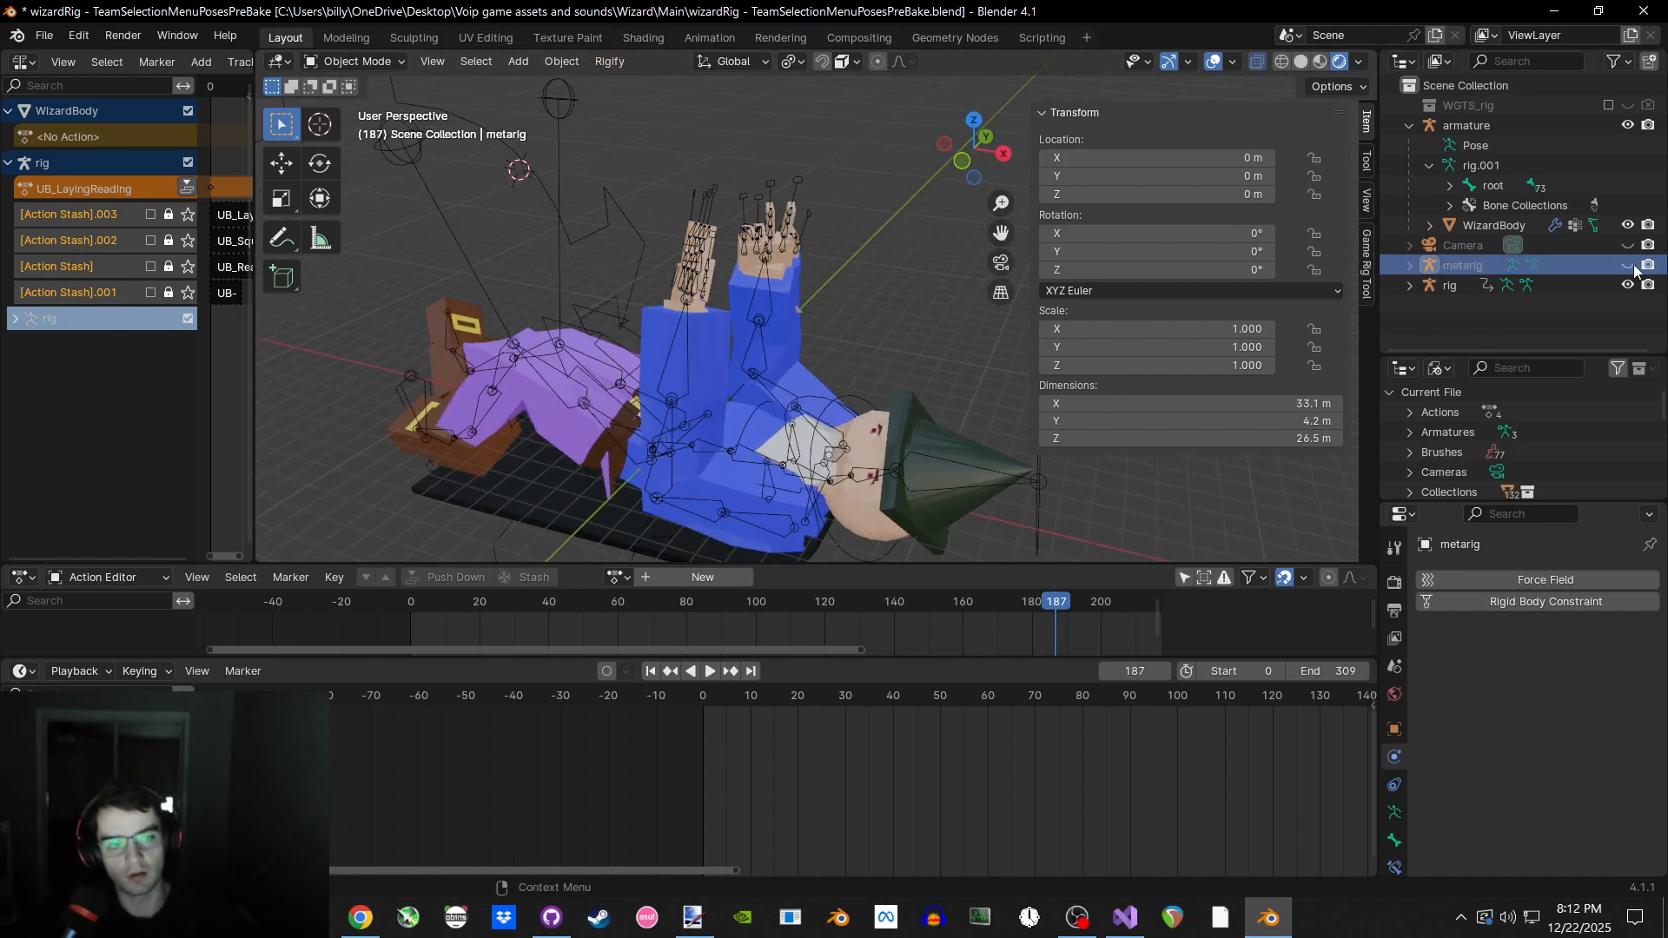
Select the WizardBody mesh, open it in Edit Mode and close in on its geometry.
left_click(715, 283)
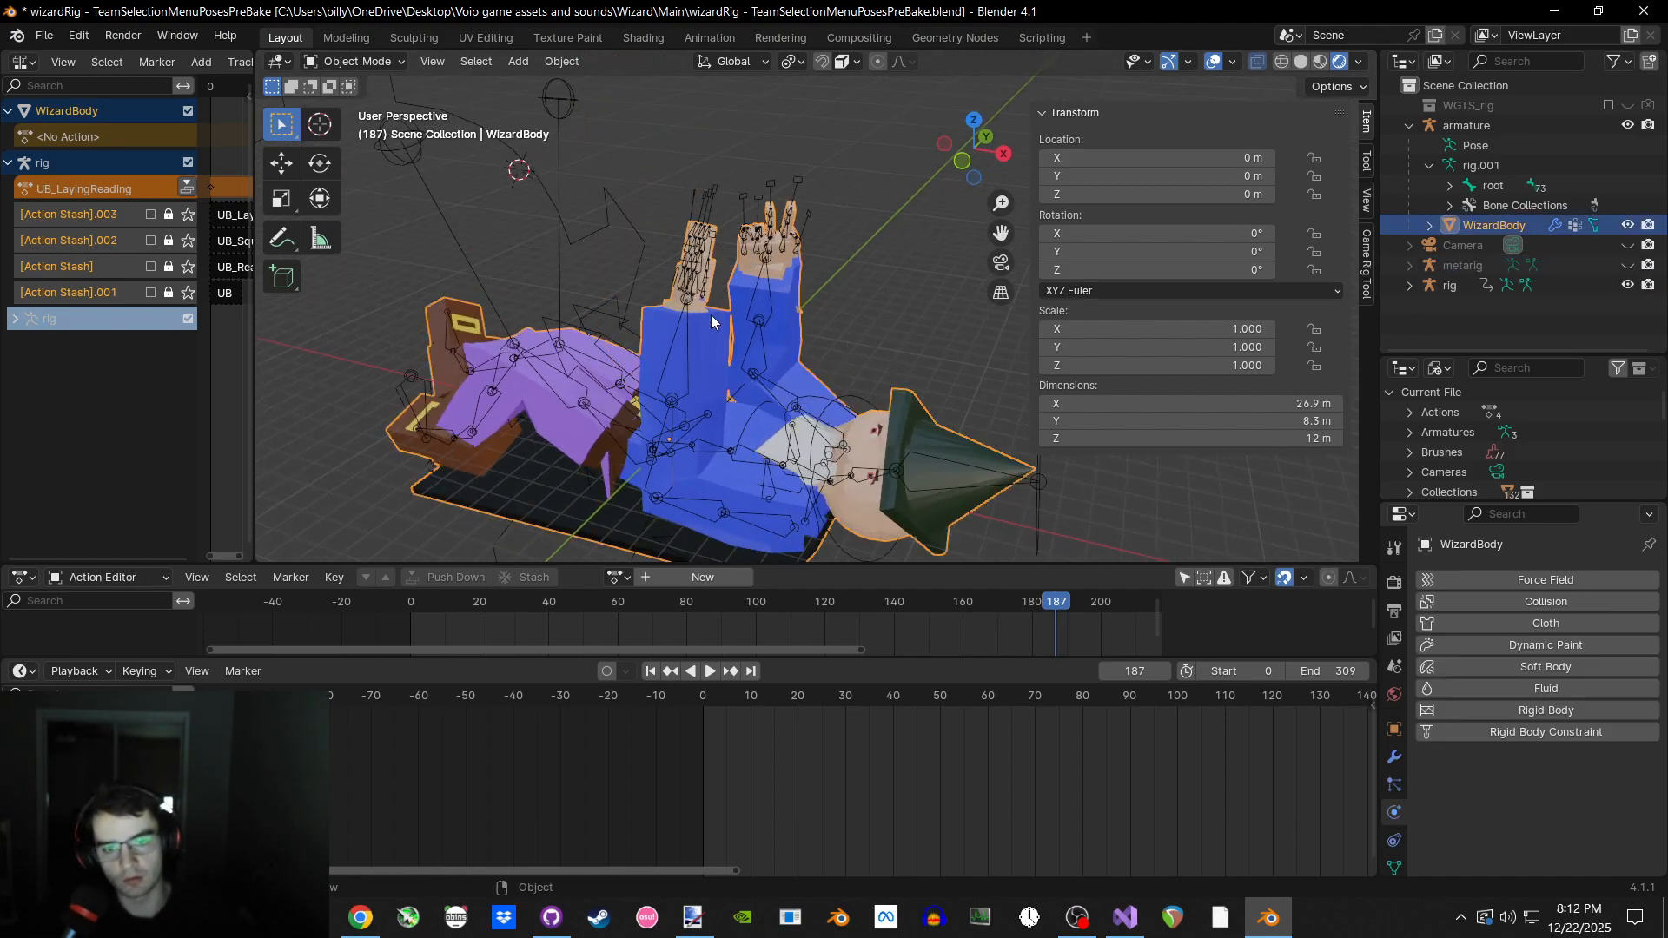
scroll(808, 322, "down", 1)
key("Tab")
mouse_move(834, 323)
middle_mouse_down()
mouse_move(808, 305)
mouse_move(853, 287)
mouse_move(838, 304)
middle_mouse_up()
scroll(838, 304, "up", 3)
middle_click_drag(838, 382, 878, 305)
scroll(933, 348, "up", 4)
scroll(912, 320, "down", 4)
middle_click_drag(964, 334, 887, 243)
scroll(908, 372, "up", 4)
scroll(878, 374, "up", 1)
Select a vertex on the body mesh and inspect the surrounding geometry.
left_click(873, 372)
scroll(874, 372, "down", 4)
left_click(873, 374)
scroll(896, 375, "down", 4)
scroll(896, 375, "down", 3)
scroll(883, 354, "up", 4)
scroll(893, 324, "up", 3)
scroll(873, 318, "up", 5)
scroll(865, 318, "down", 4)
scroll(901, 101, "down", 5)
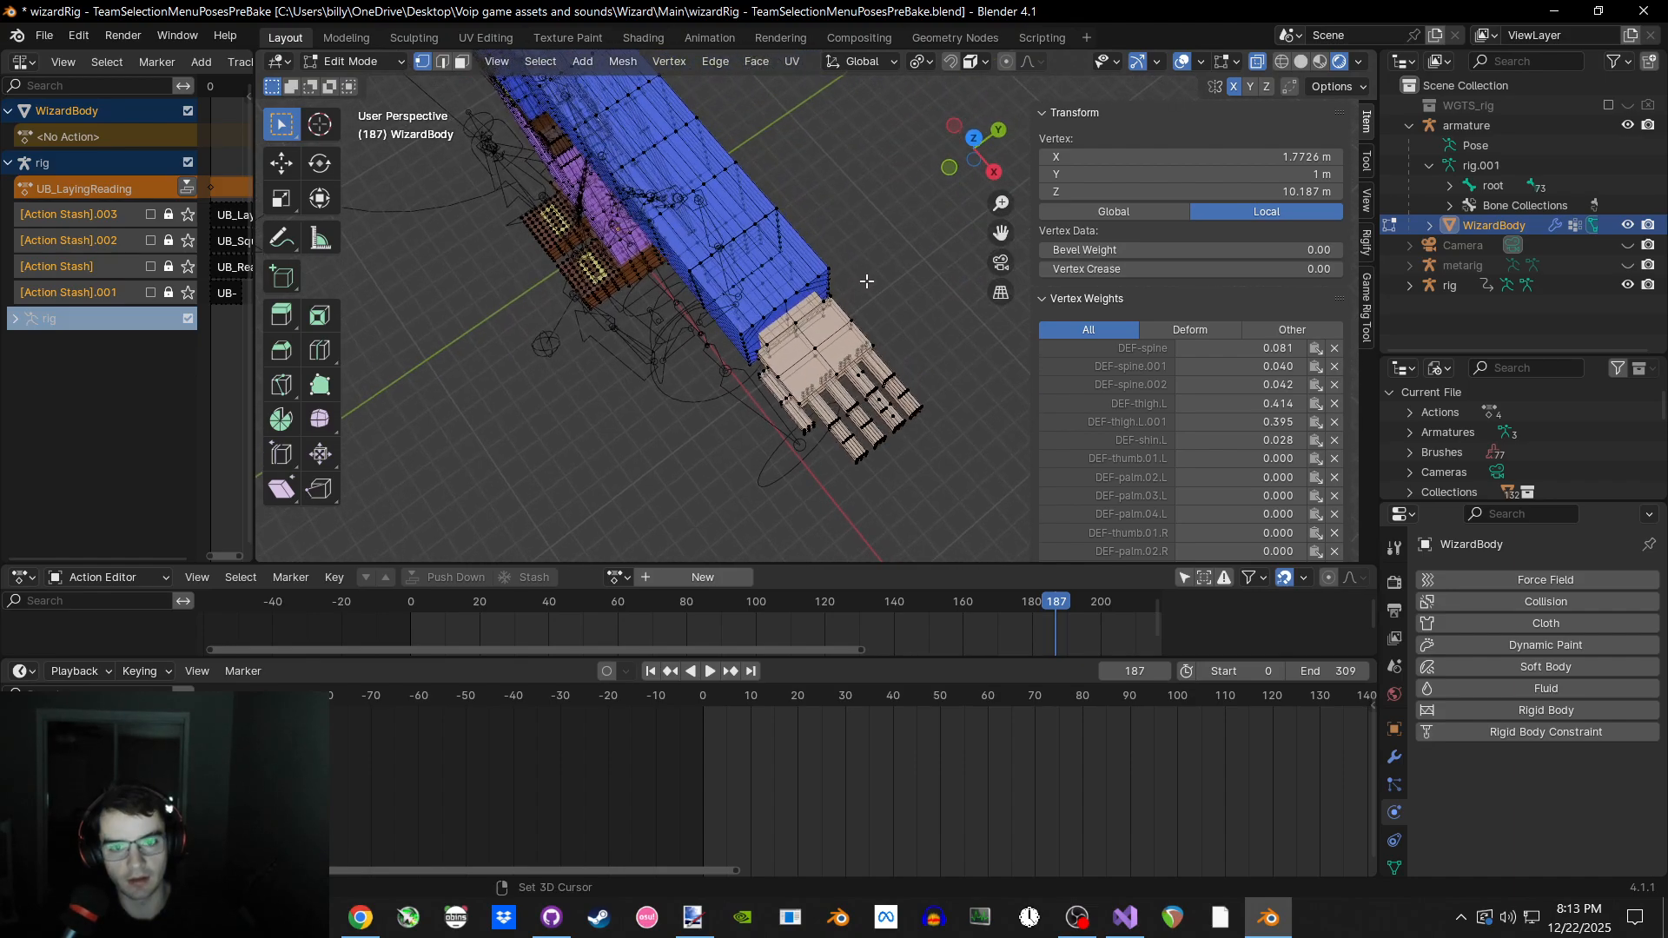
Select a vertex at the base of the left ring finger and examine the finger geometry around it.
scroll(873, 312, "up", 8)
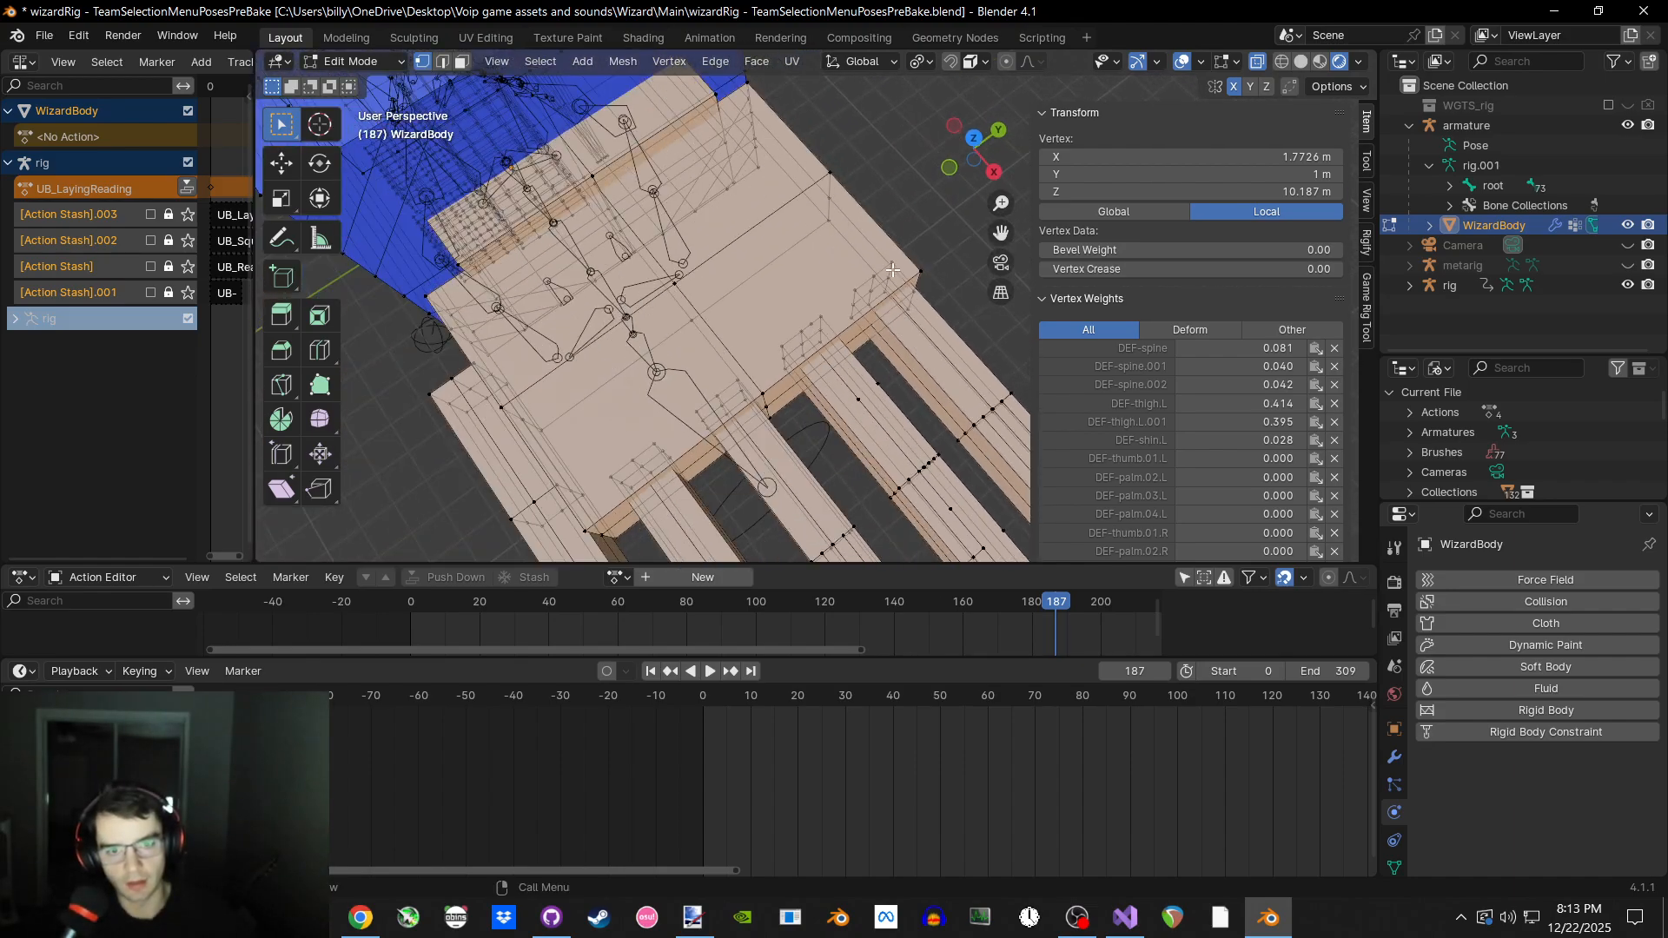
scroll(892, 270, "down", 2)
middle_click_drag(890, 291, 836, 261, "shift")
scroll(832, 270, "down", 4)
scroll(832, 271, "up", 6)
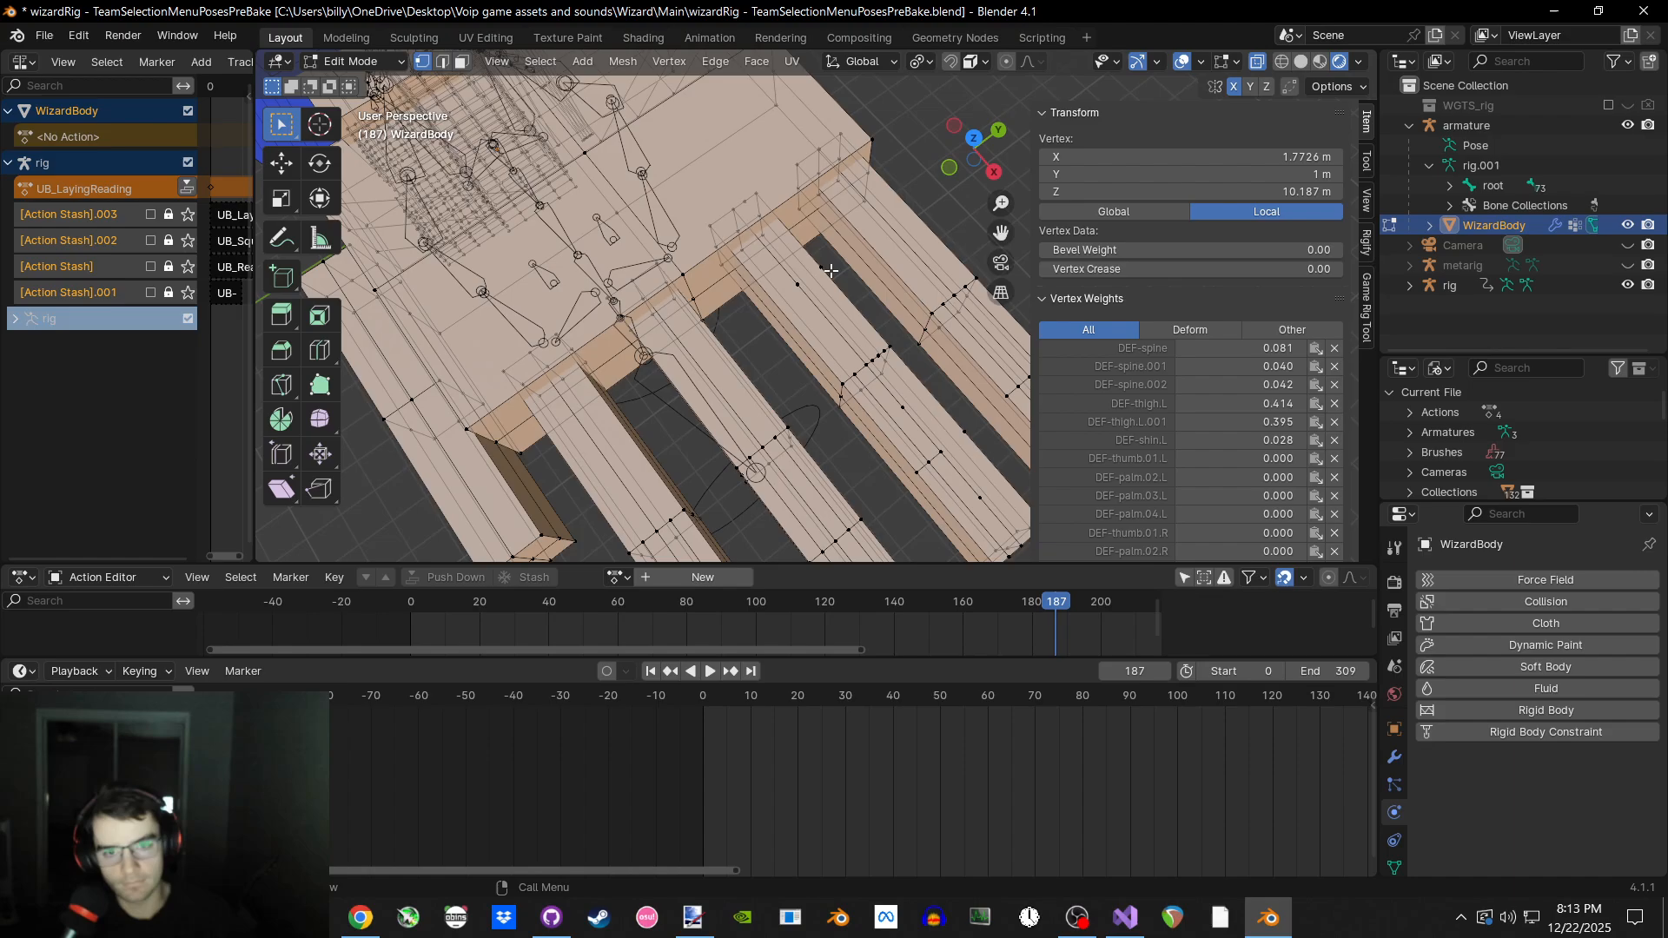
left_click(745, 229)
scroll(745, 230, "down", 4)
middle_click_drag(733, 335, 786, 326)
scroll(786, 326, "up", 3)
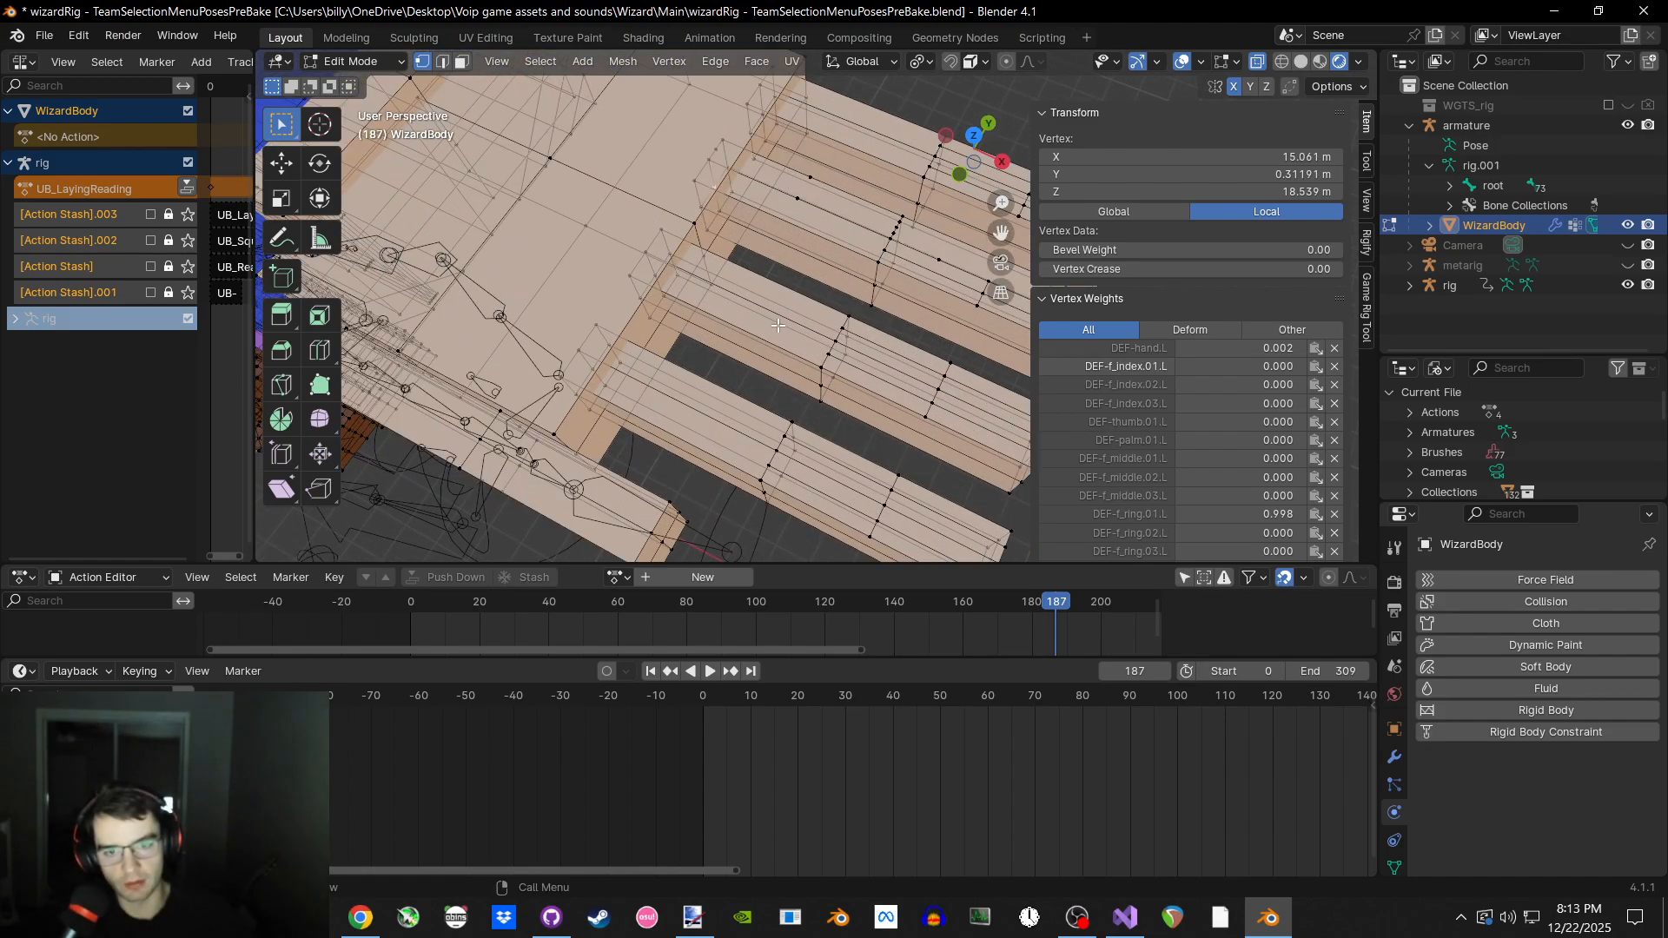
Reveal the mesh's hidden geometry and examine the topology of the wizard's hands.
scroll(779, 326, "down", 3)
scroll(759, 296, "down", 6)
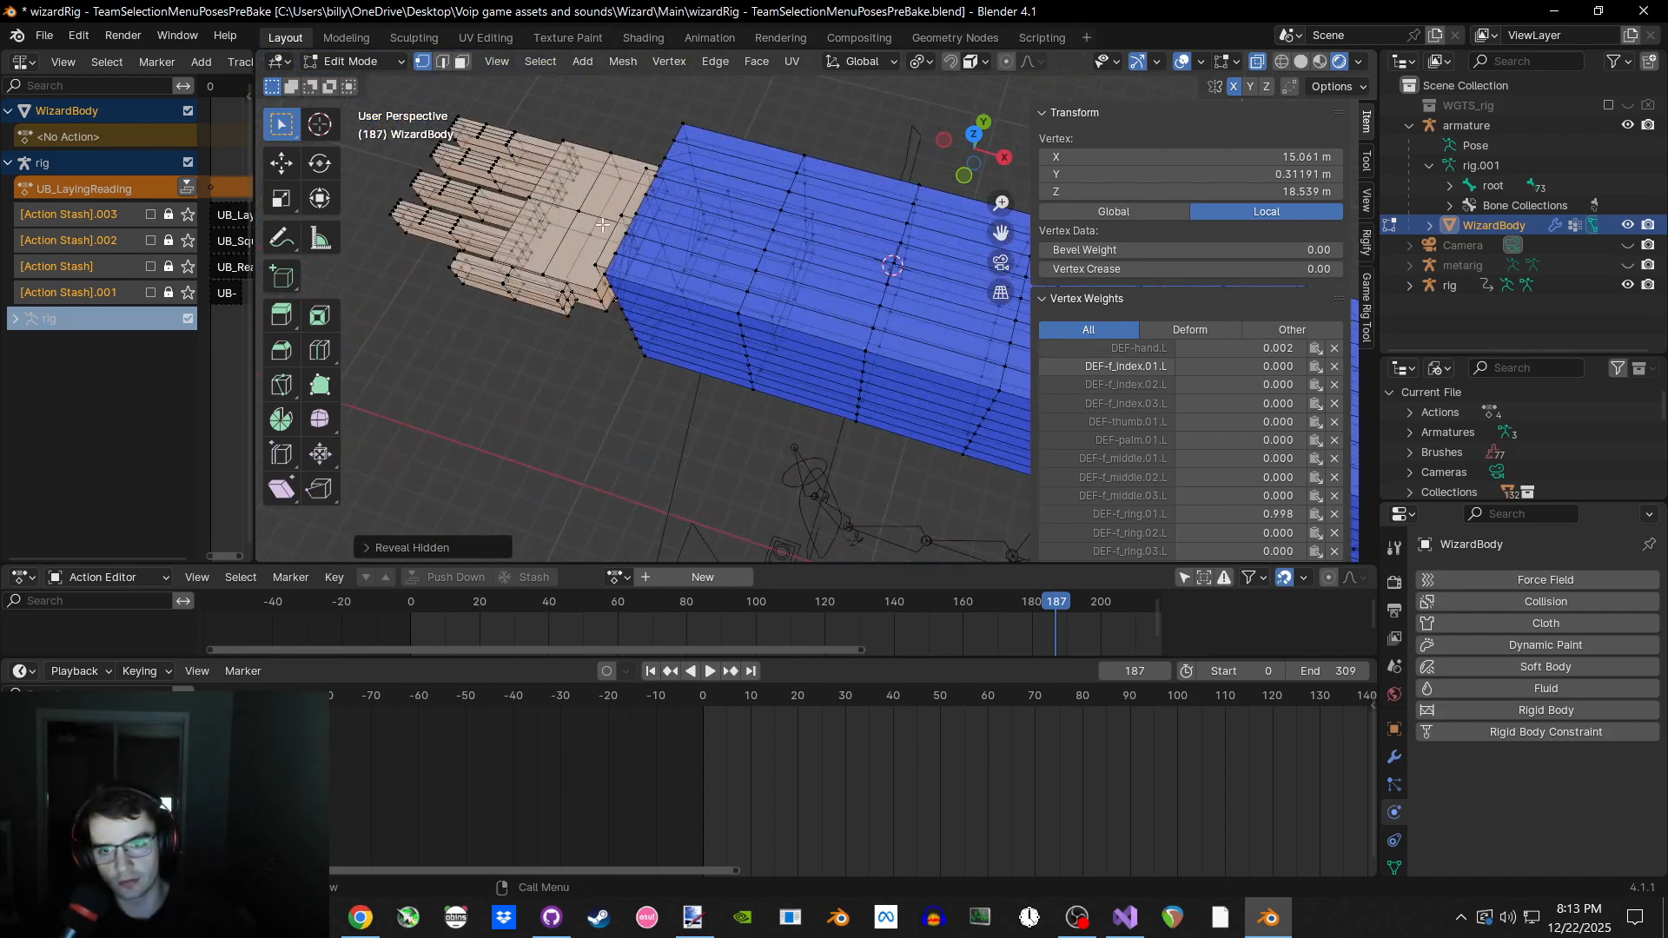
scroll(798, 298, "up", 5)
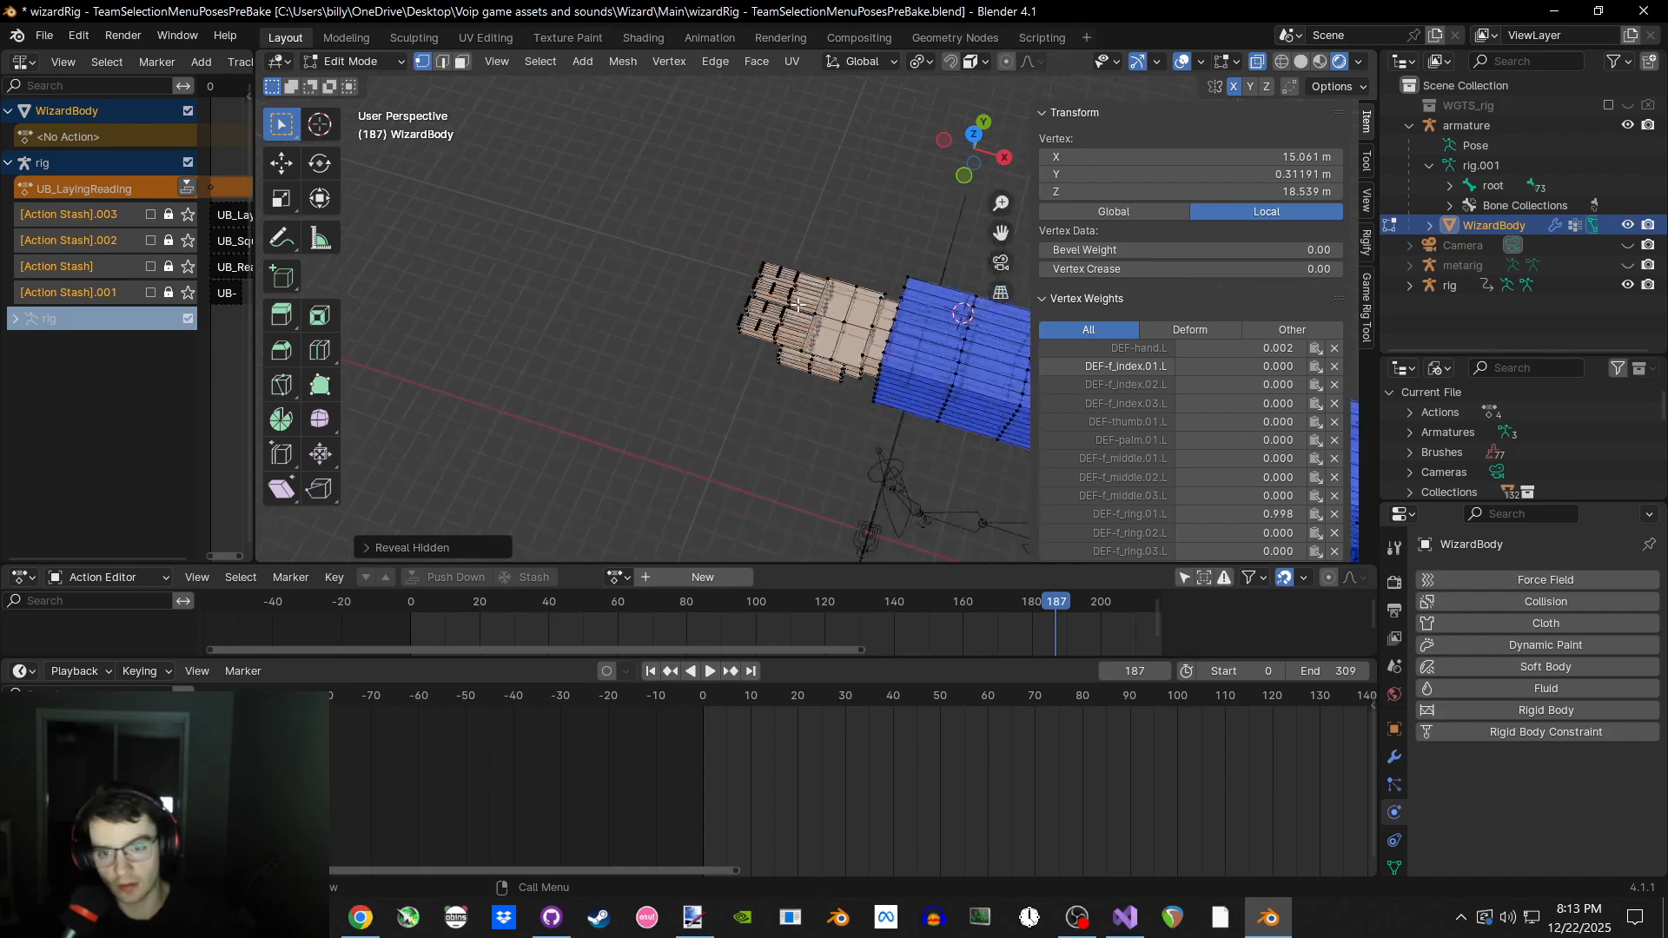
scroll(782, 307, "up", 2)
scroll(849, 372, "up", 8)
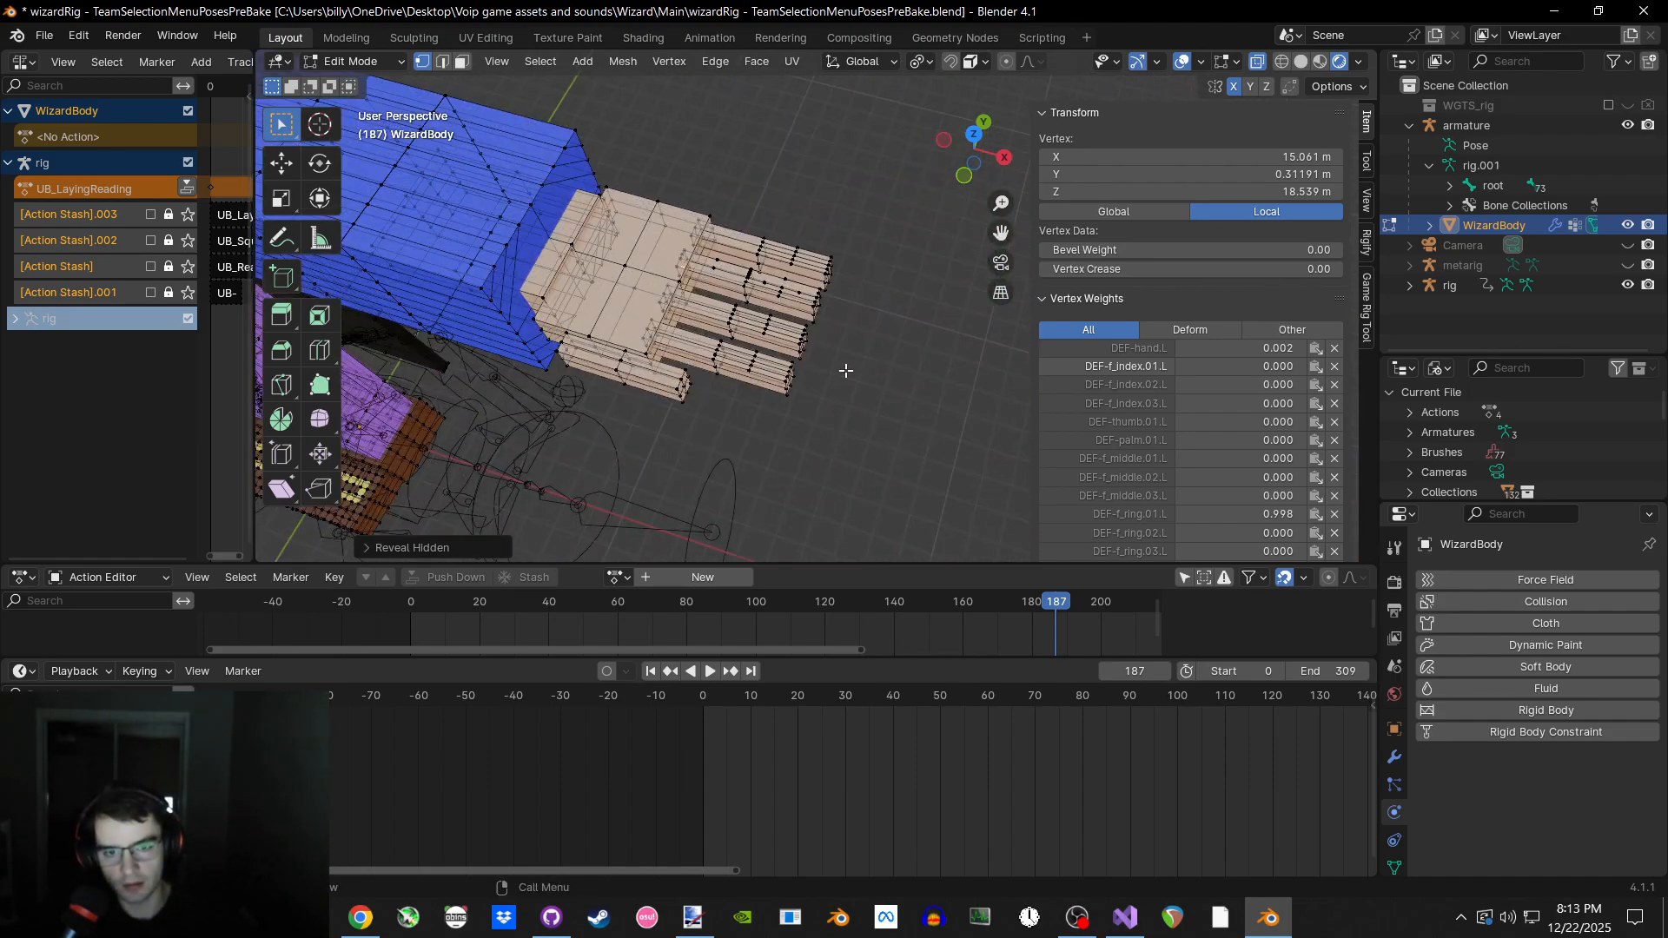
scroll(955, 424, "down", 8)
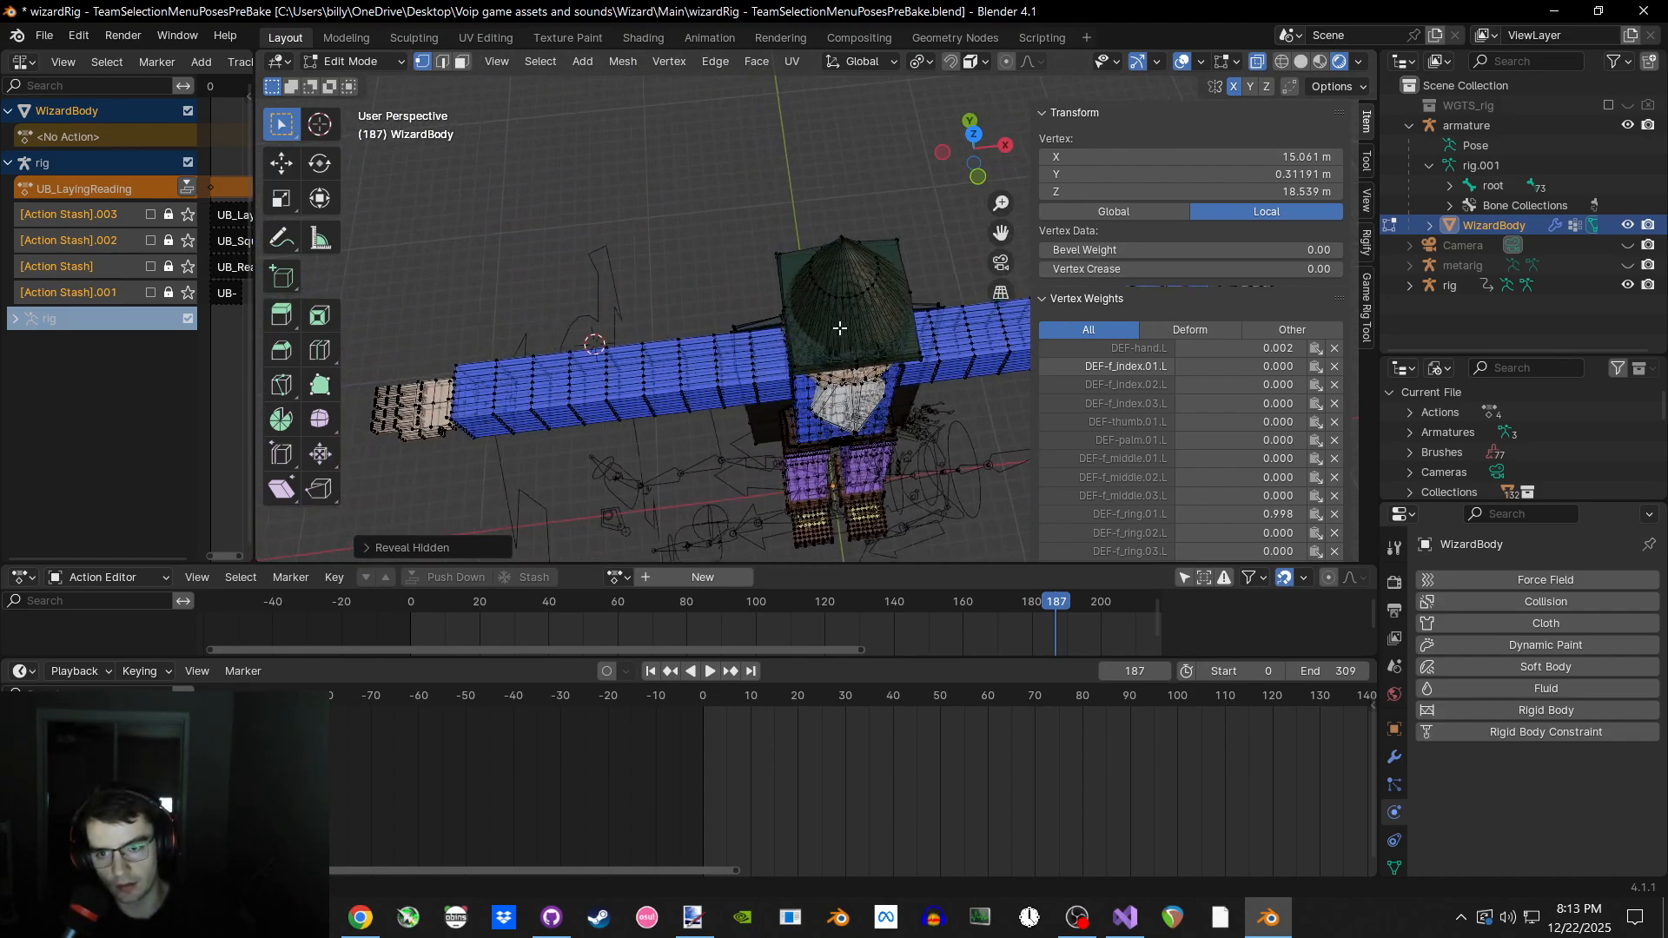
Inspect the whole WizardBody mesh from above, focusing on how the left hand joins the sleeve.
middle_click_drag(658, 362, 666, 309)
scroll(663, 361, "down", 4)
scroll(714, 285, "up", 3)
scroll(739, 296, "down", 5)
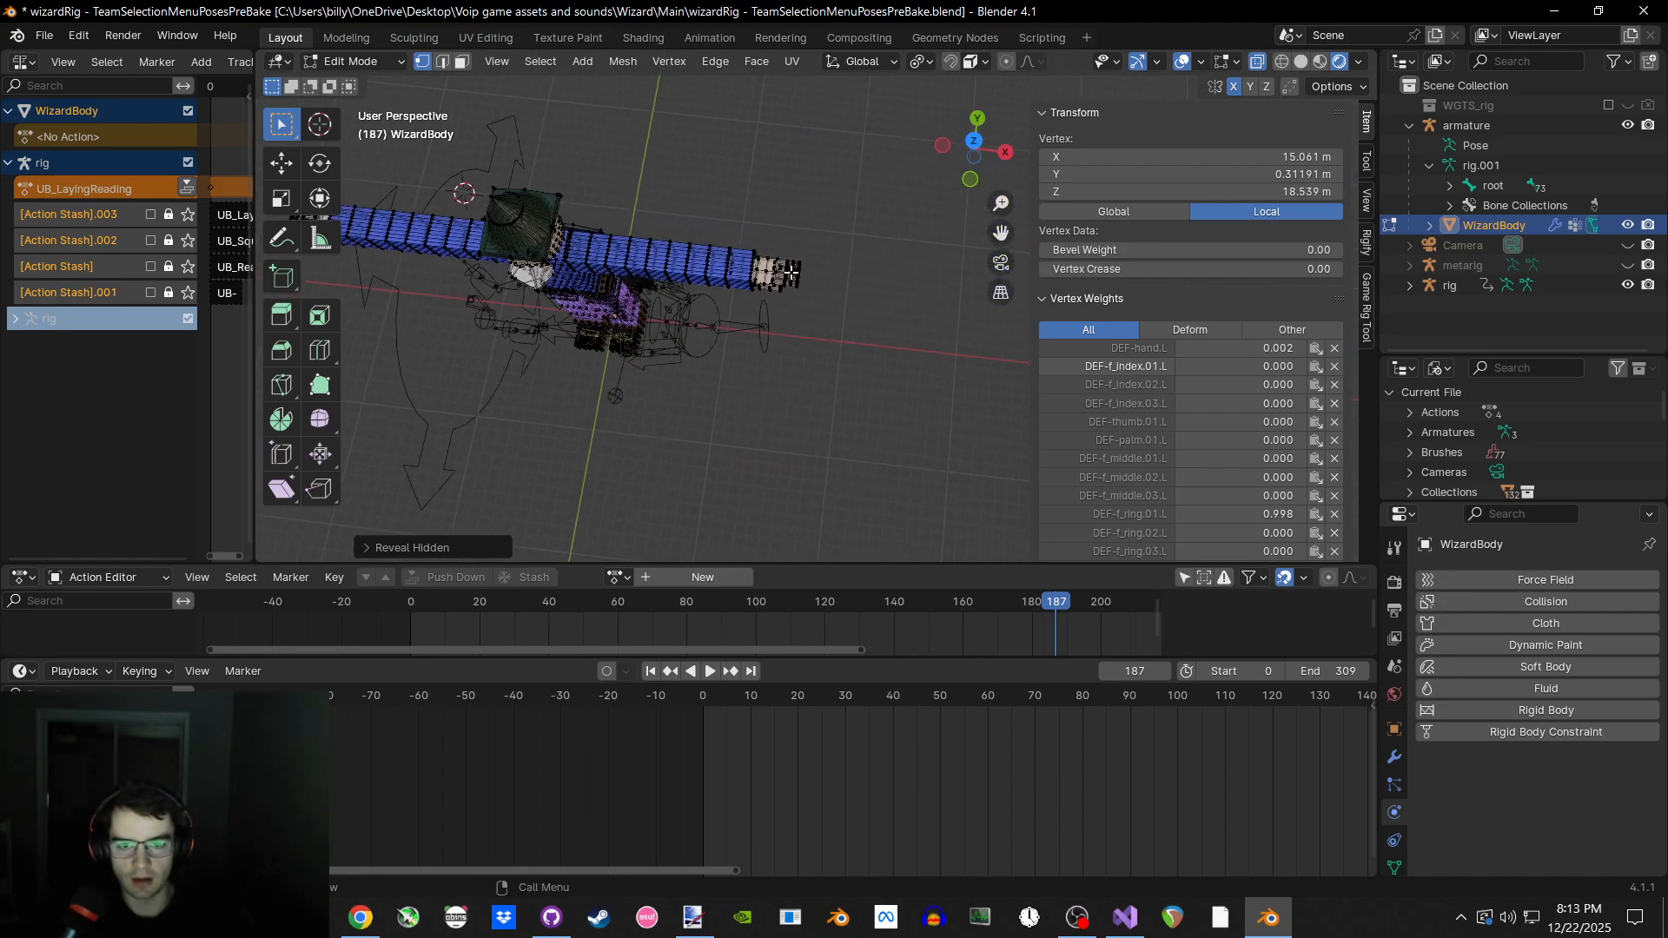
scroll(790, 272, "up", 10)
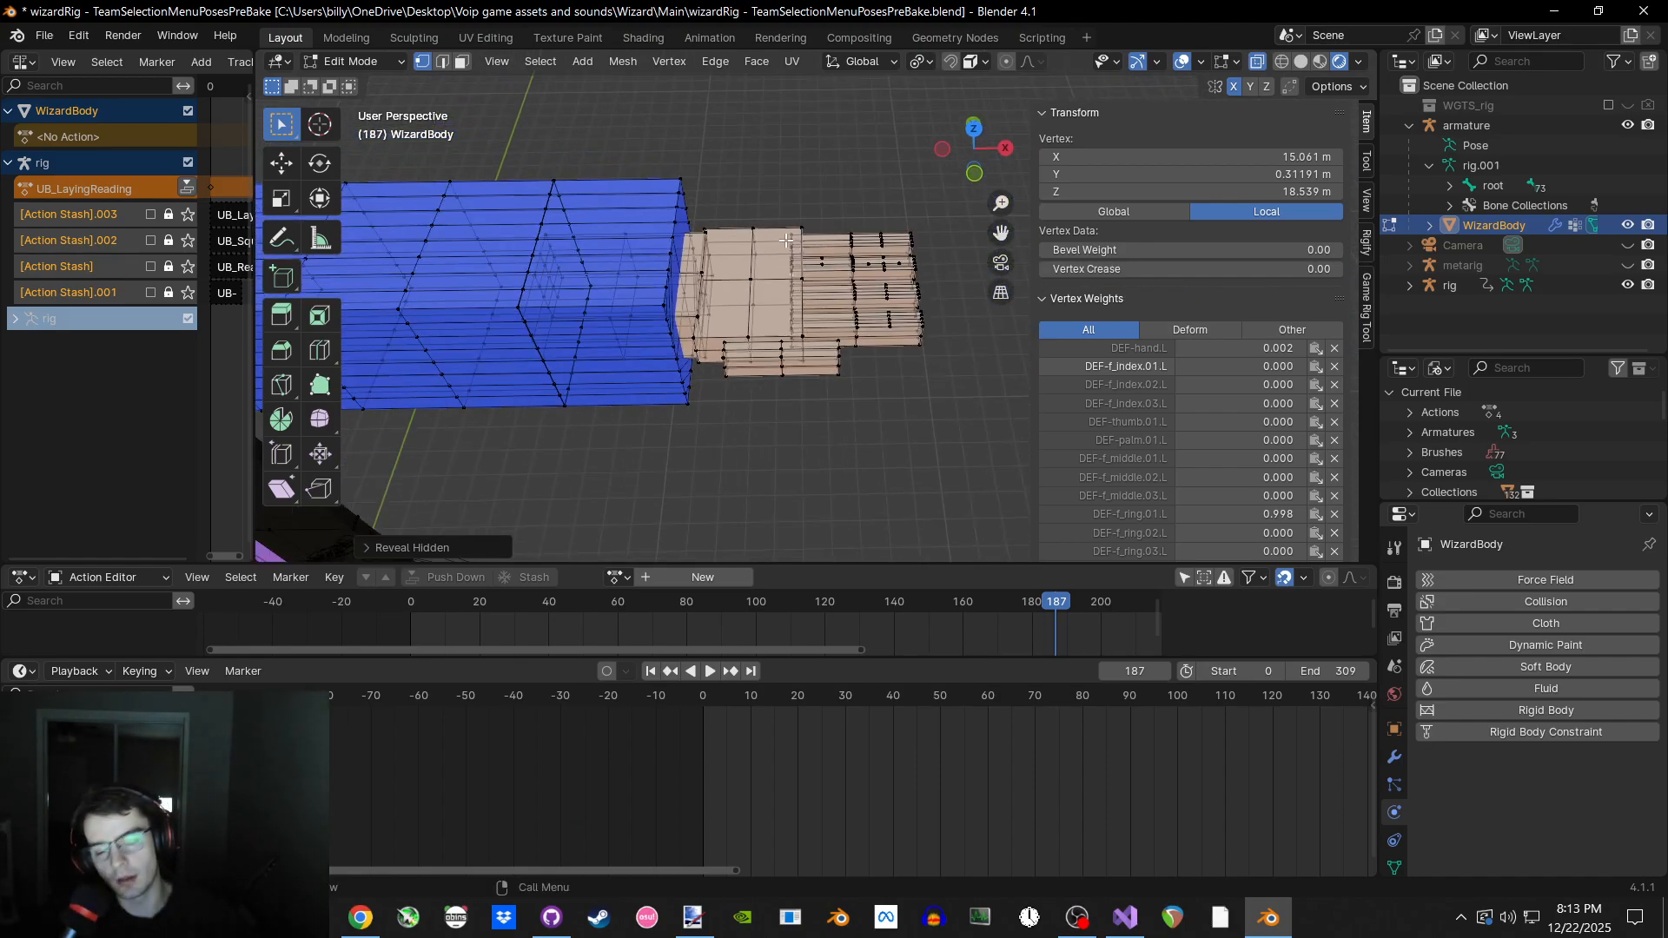
scroll(782, 233, "down", 2)
middle_click_drag(779, 227, 808, 267)
scroll(790, 217, "down", 5)
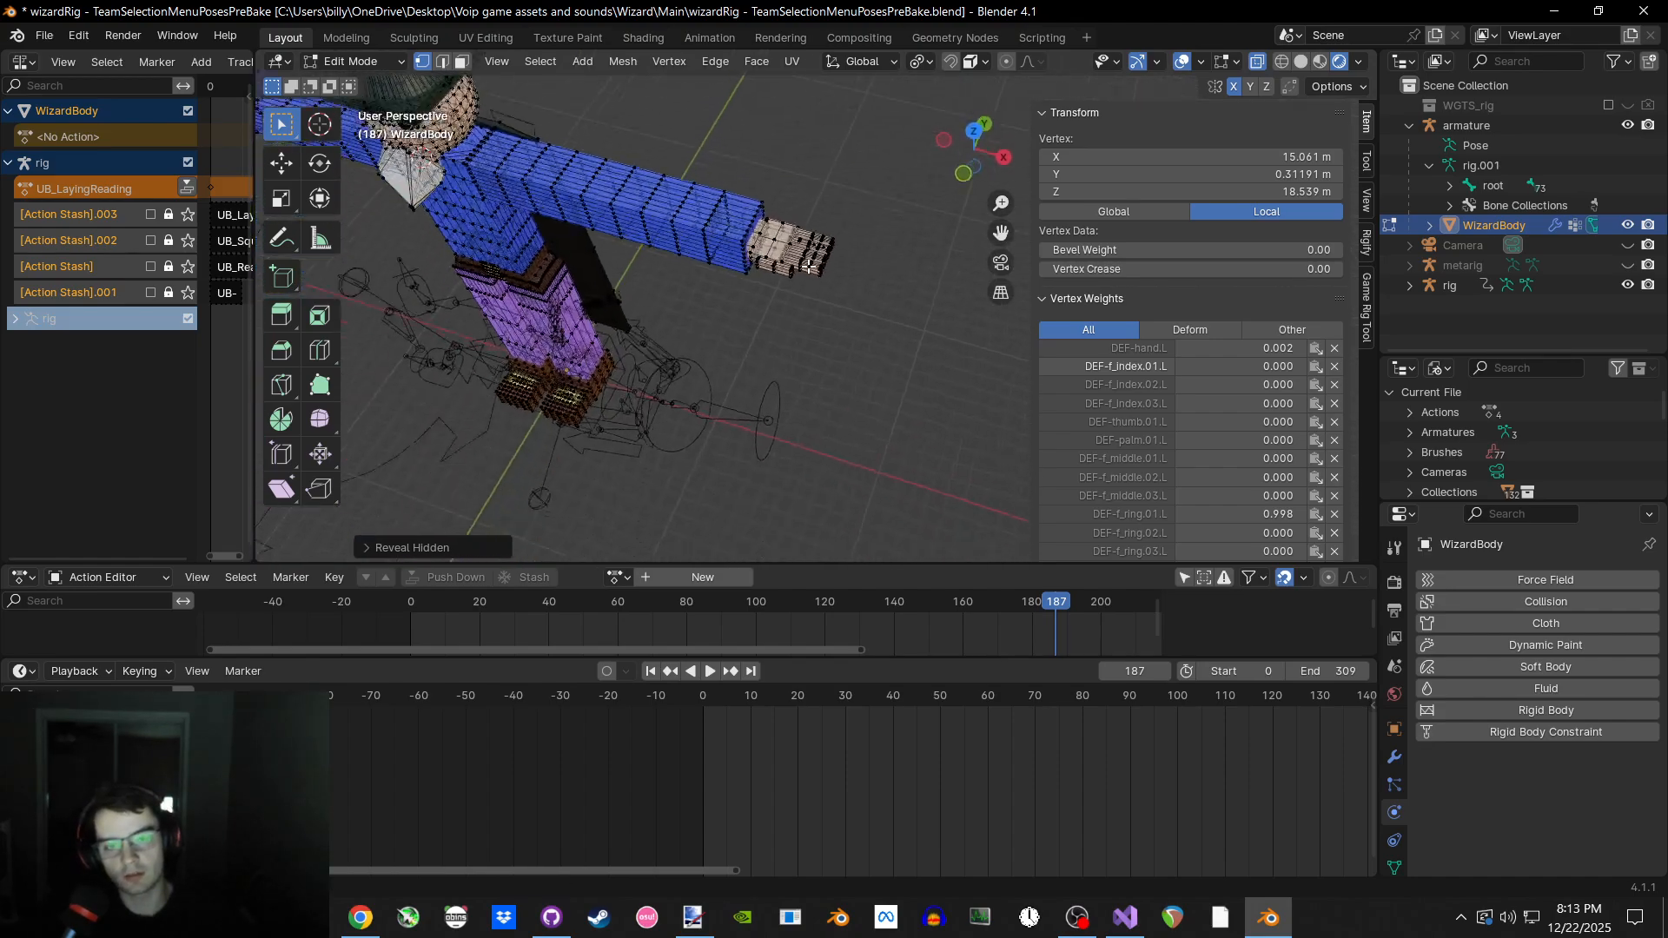
Switch to face selection and box-select the faces along the outer part of the left ring finger.
scroll(809, 267, "up", 5)
scroll(858, 420, "up", 4)
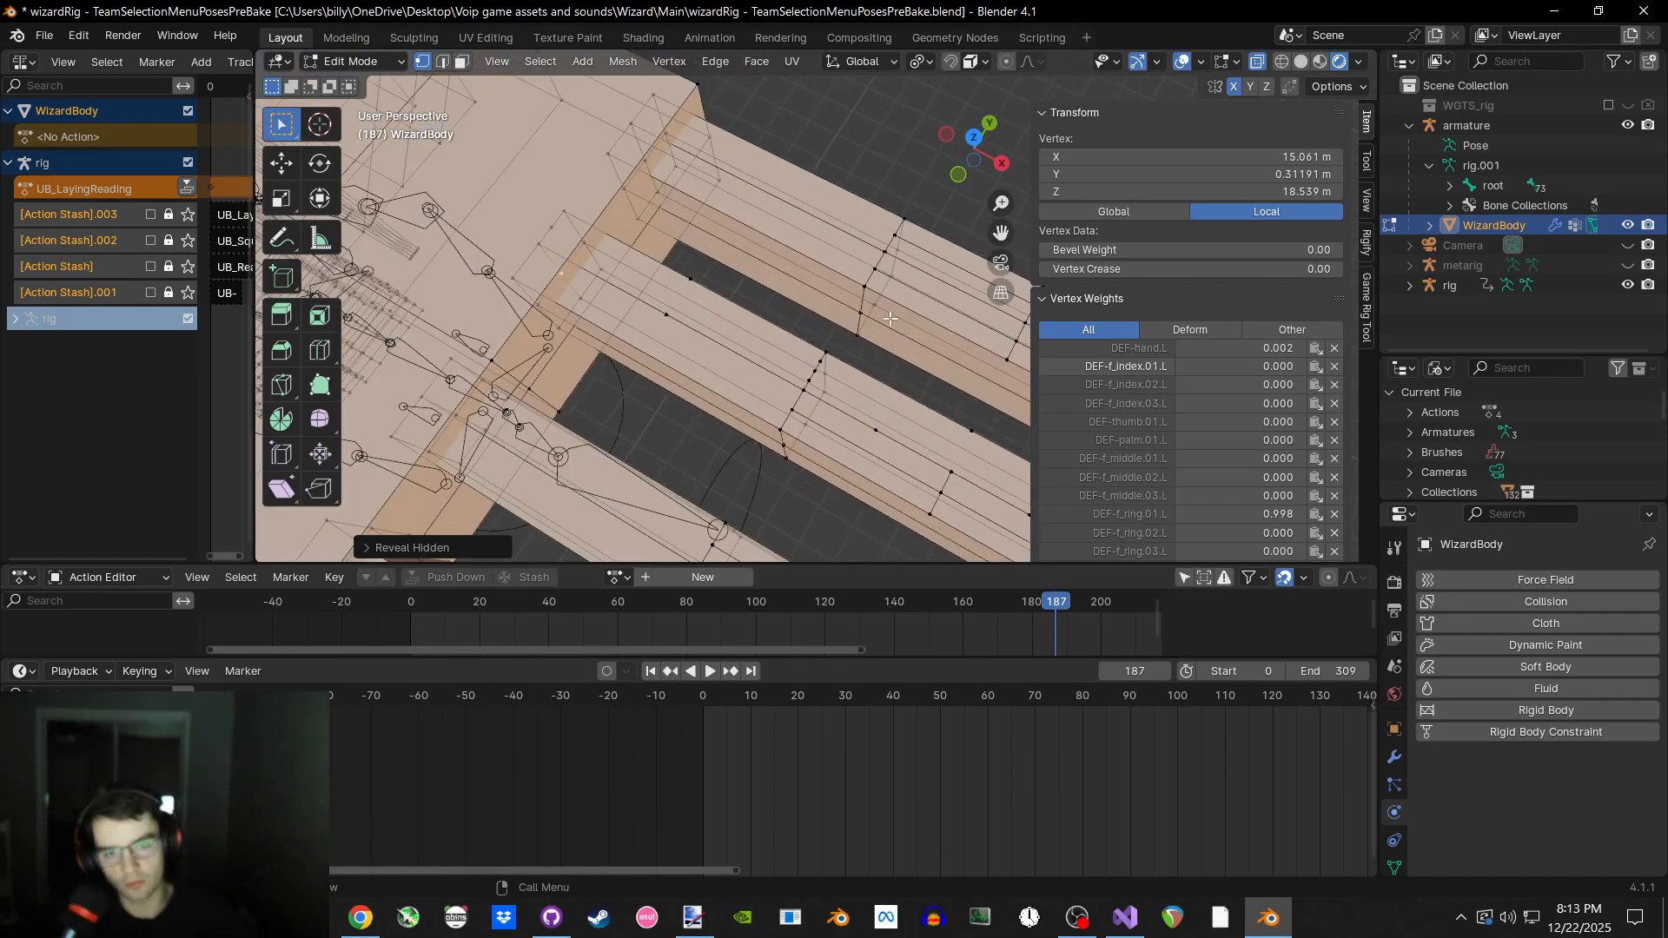
scroll(830, 291, "down", 5)
scroll(682, 313, "up", 4)
scroll(683, 356, "down", 2)
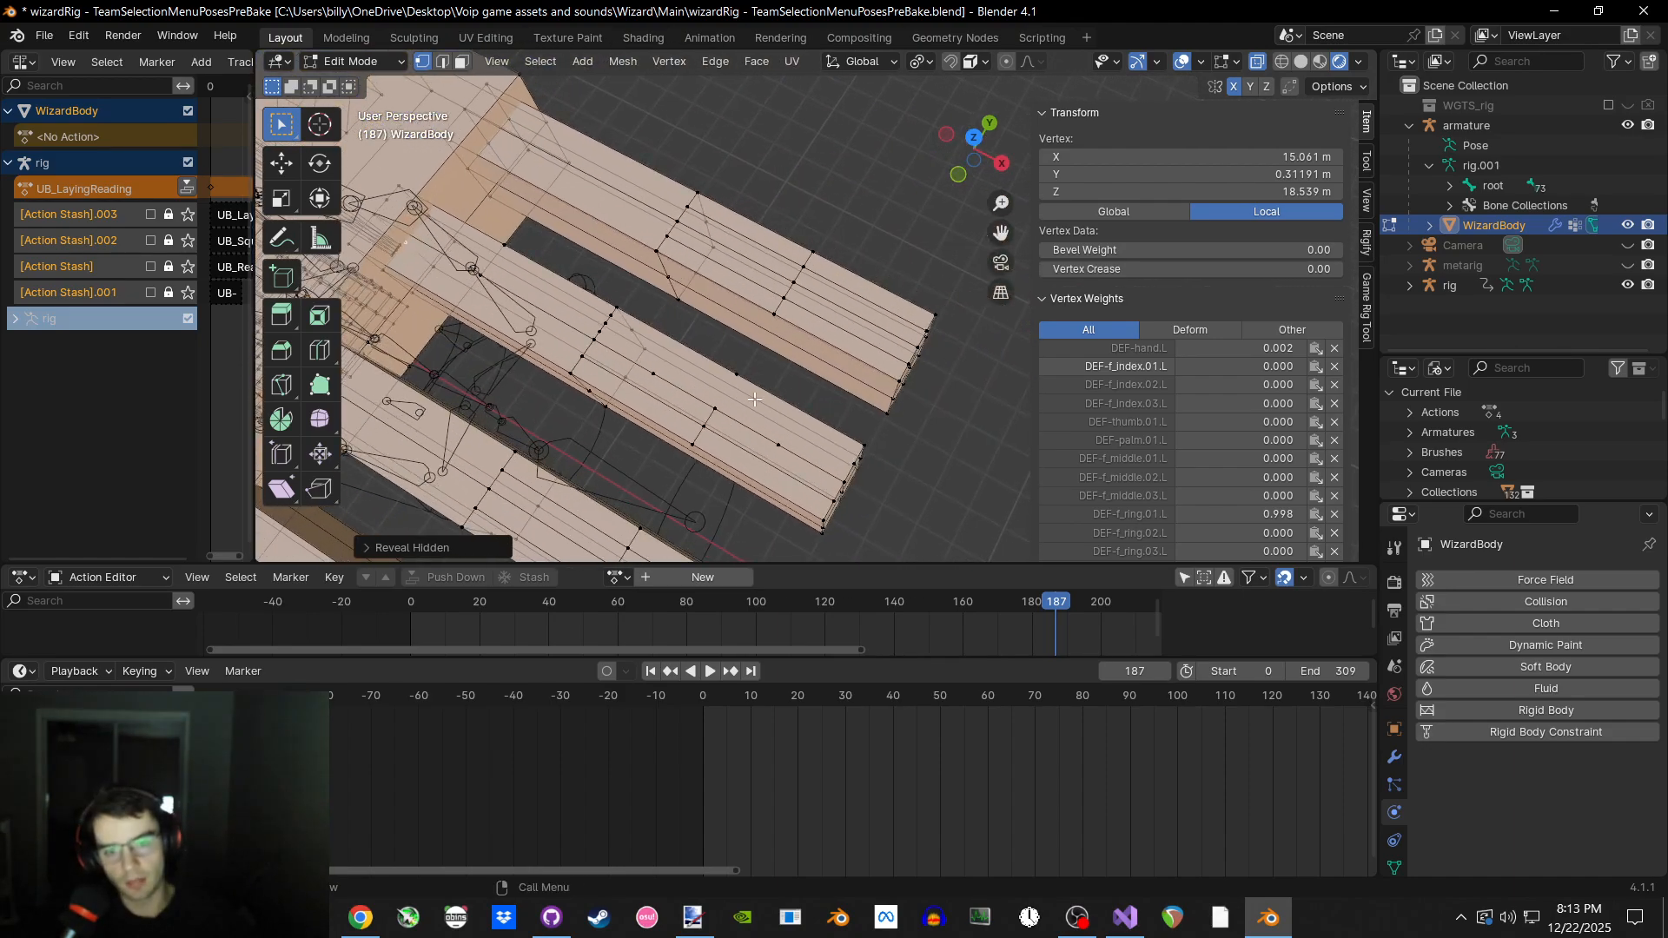
left_click_drag(753, 431, 779, 448)
middle_click_drag(724, 403, 749, 360, "shift")
left_click(462, 61)
left_click_drag(691, 304, 849, 428)
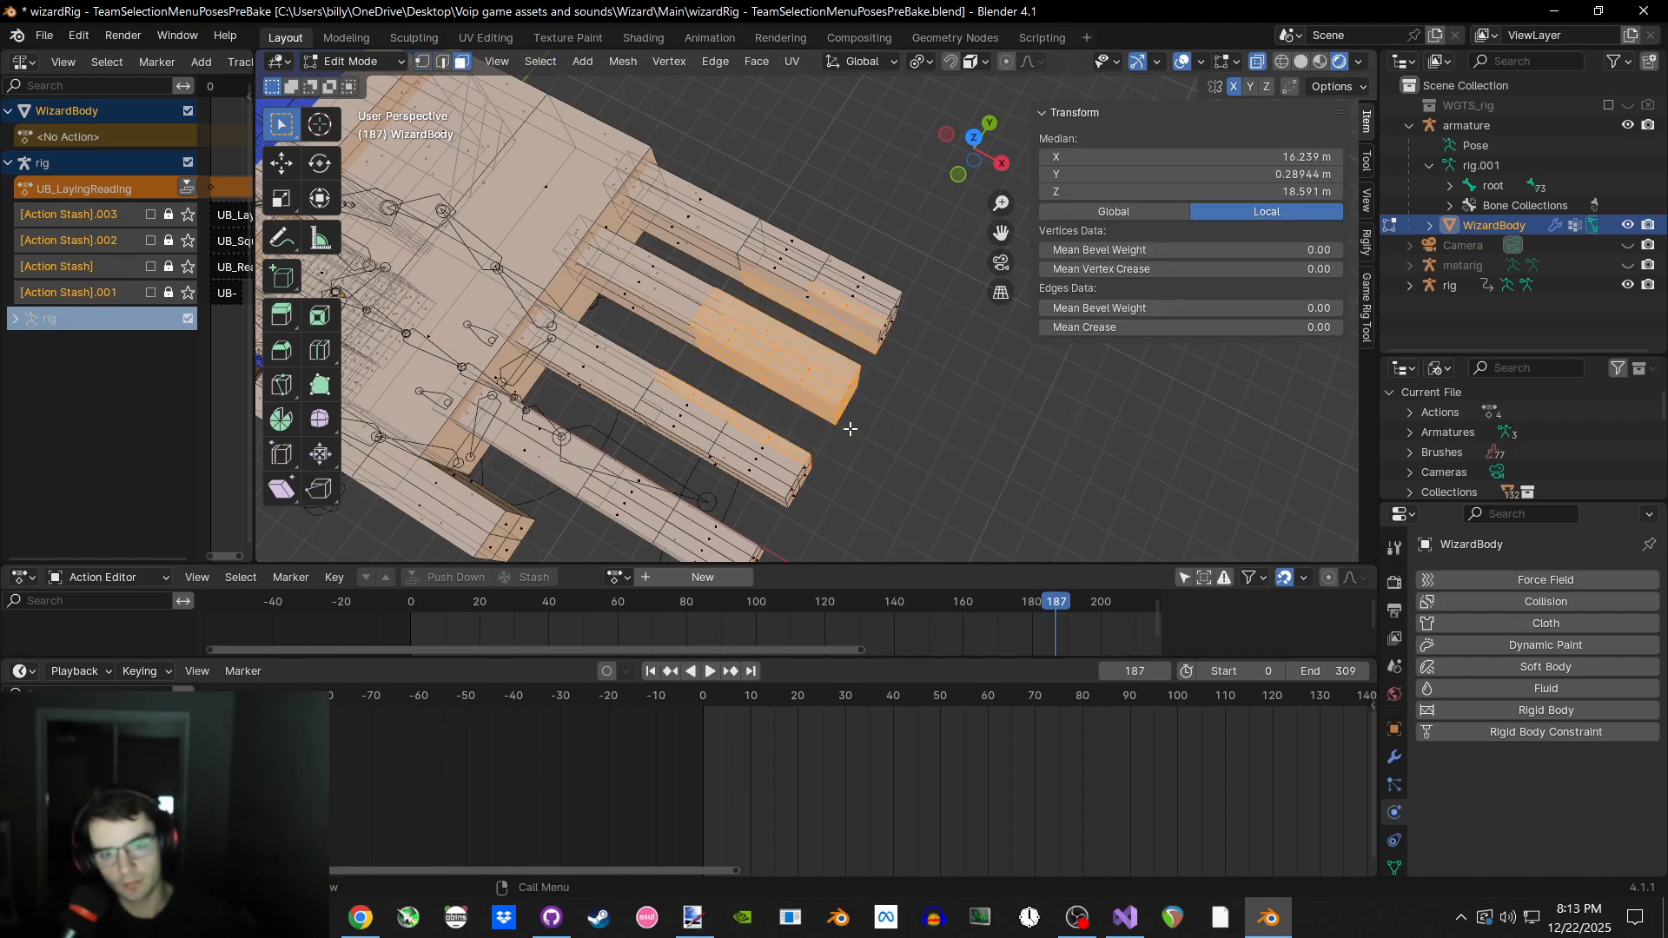
Select faces on the left middle and index fingers and try rotating them.
middle_click_drag(849, 428, 899, 402)
left_click(924, 398)
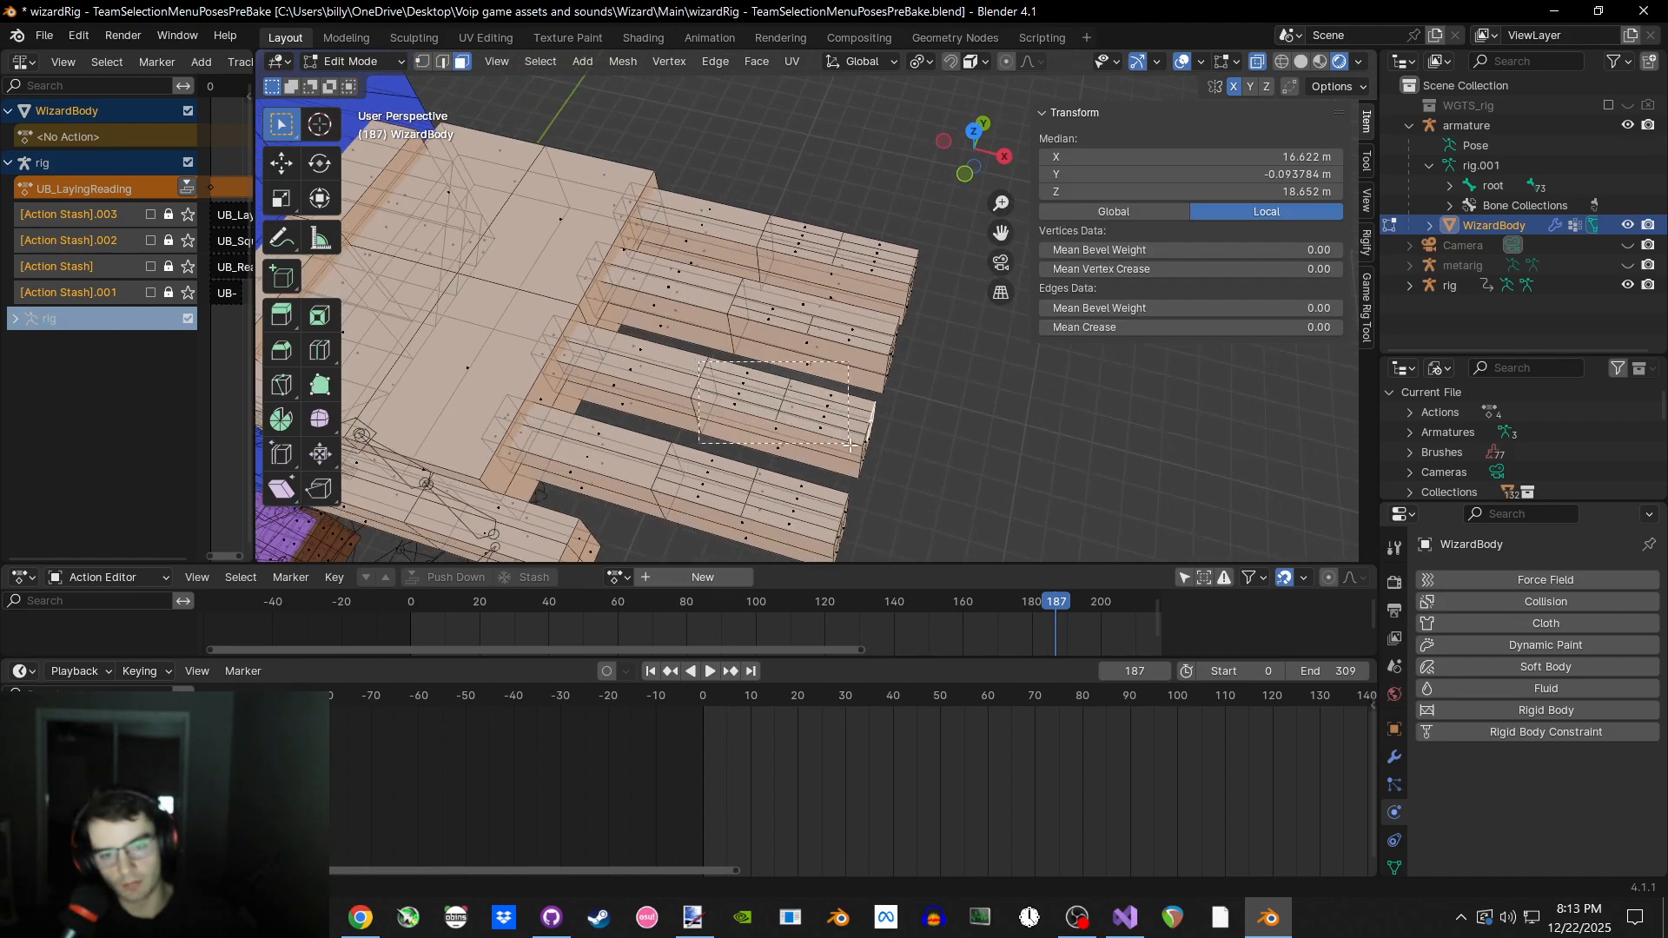
middle_click_drag(900, 470, 777, 478)
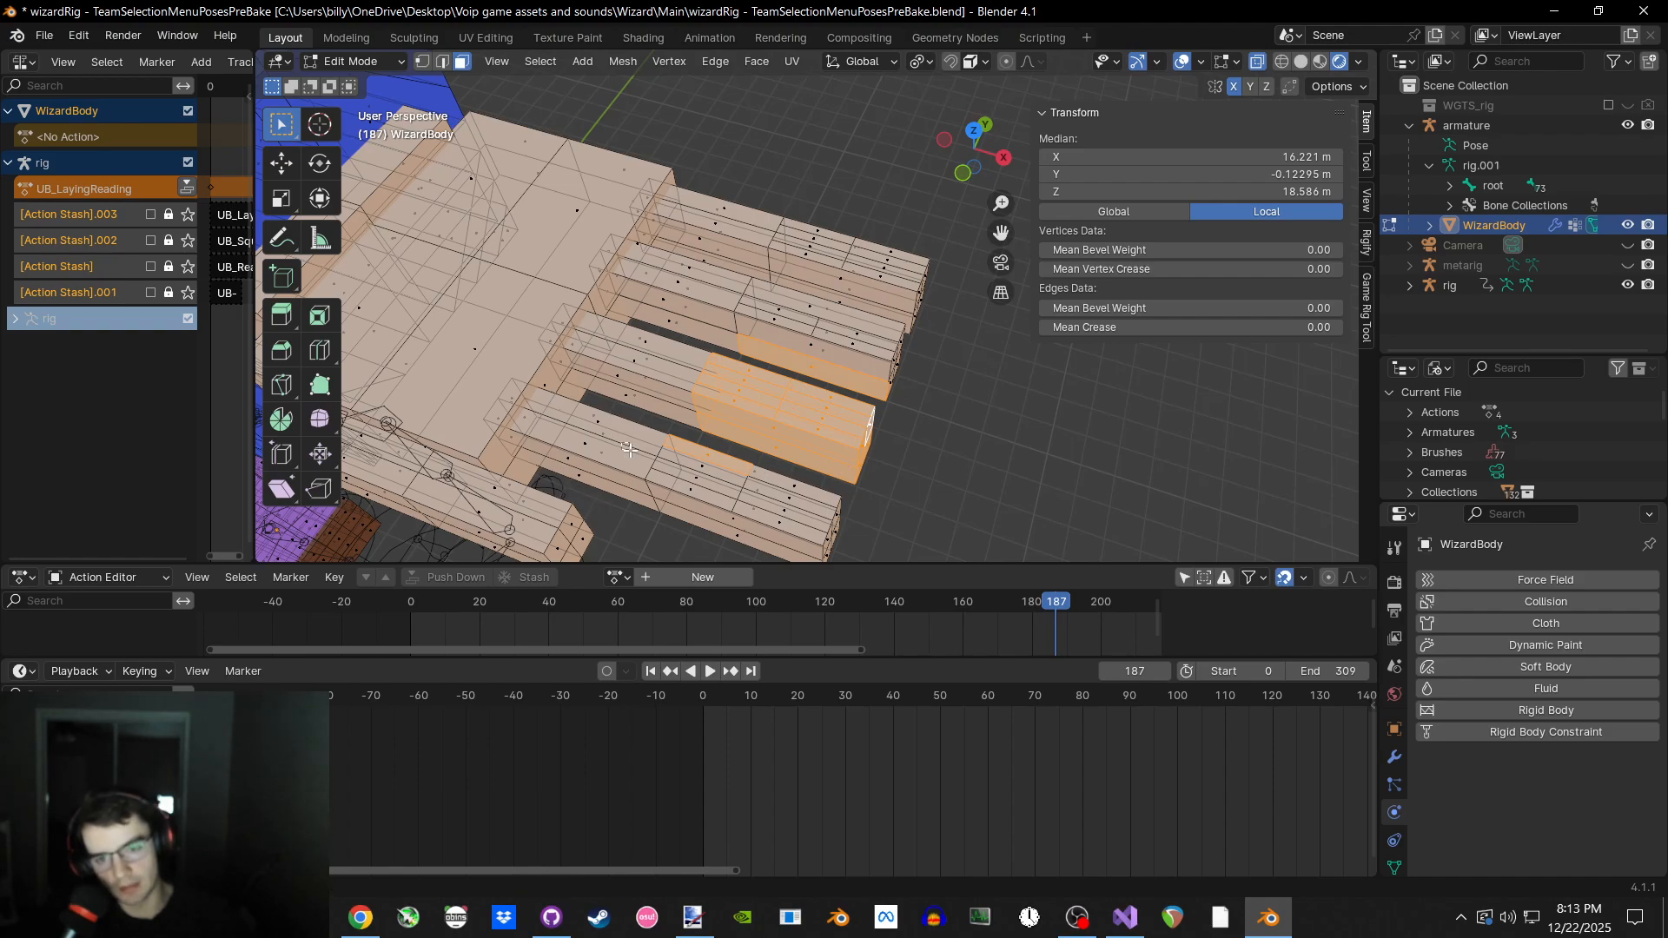
left_click_drag(630, 449, 772, 552)
left_click_drag(750, 382, 751, 383)
middle_click_drag(751, 383, 883, 442)
key("r")
right_click(878, 454)
left_click(932, 447)
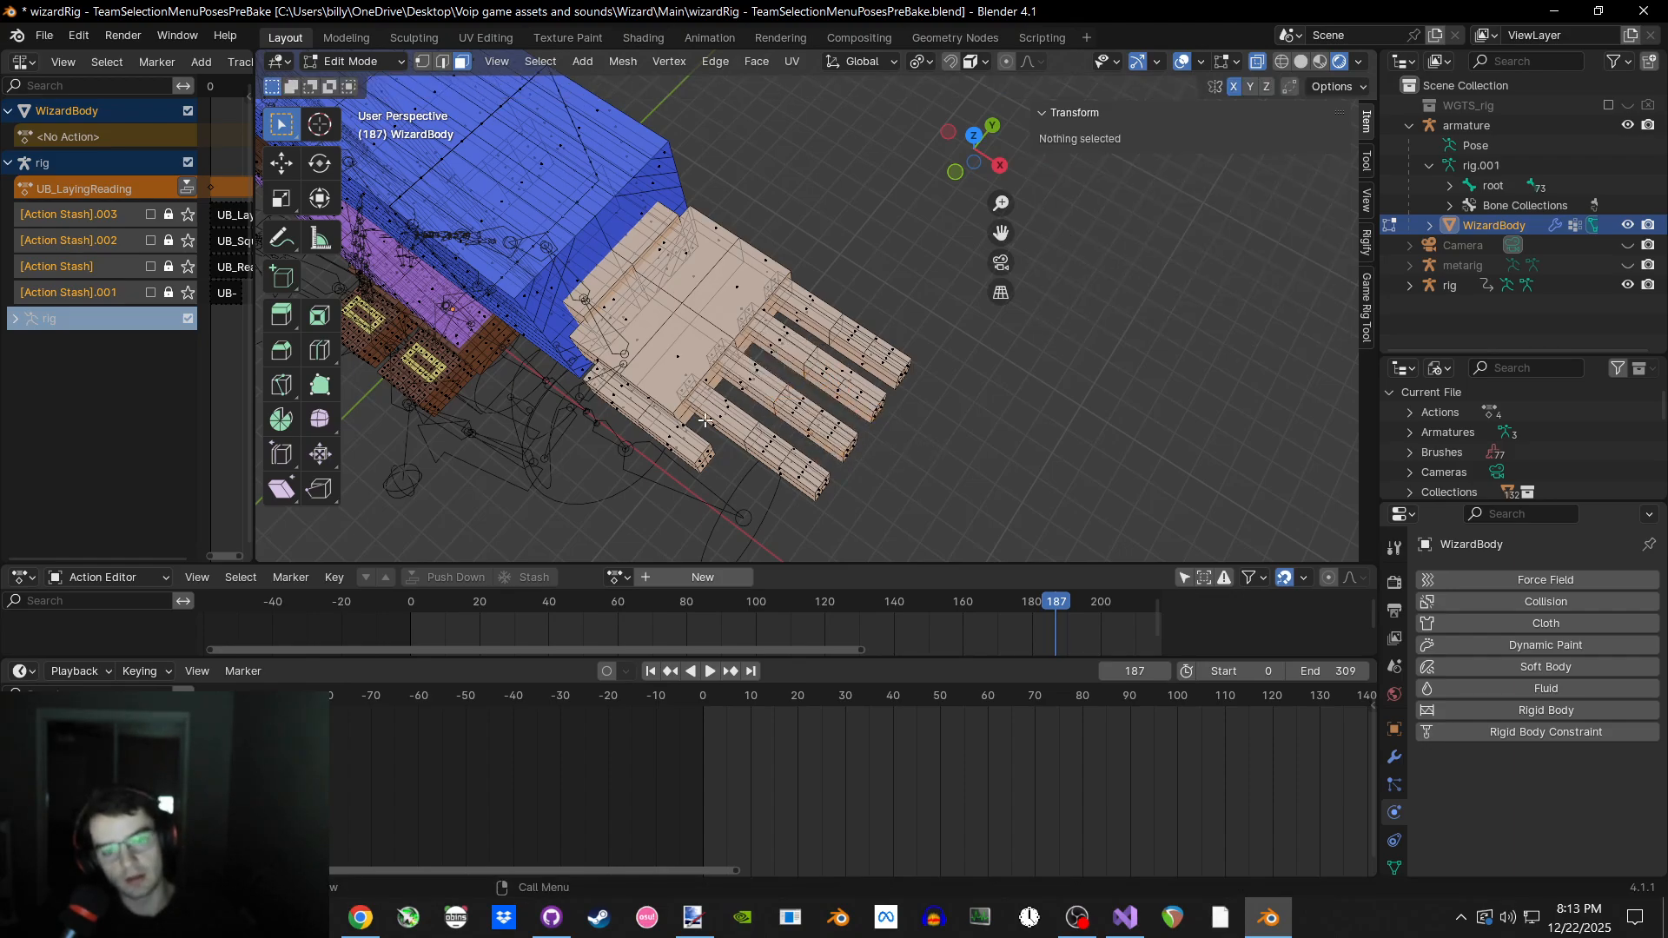
left_click_drag(801, 410, 845, 363)
Put WizardBody into Weight Paint mode with the armature selected alongside it.
scroll(913, 434, "down", 7)
middle_click_drag(745, 442, 808, 386)
scroll(786, 406, "down", 2)
scroll(786, 407, "down", 3)
scroll(921, 330, "up", 5)
key("ctrl+Tab")
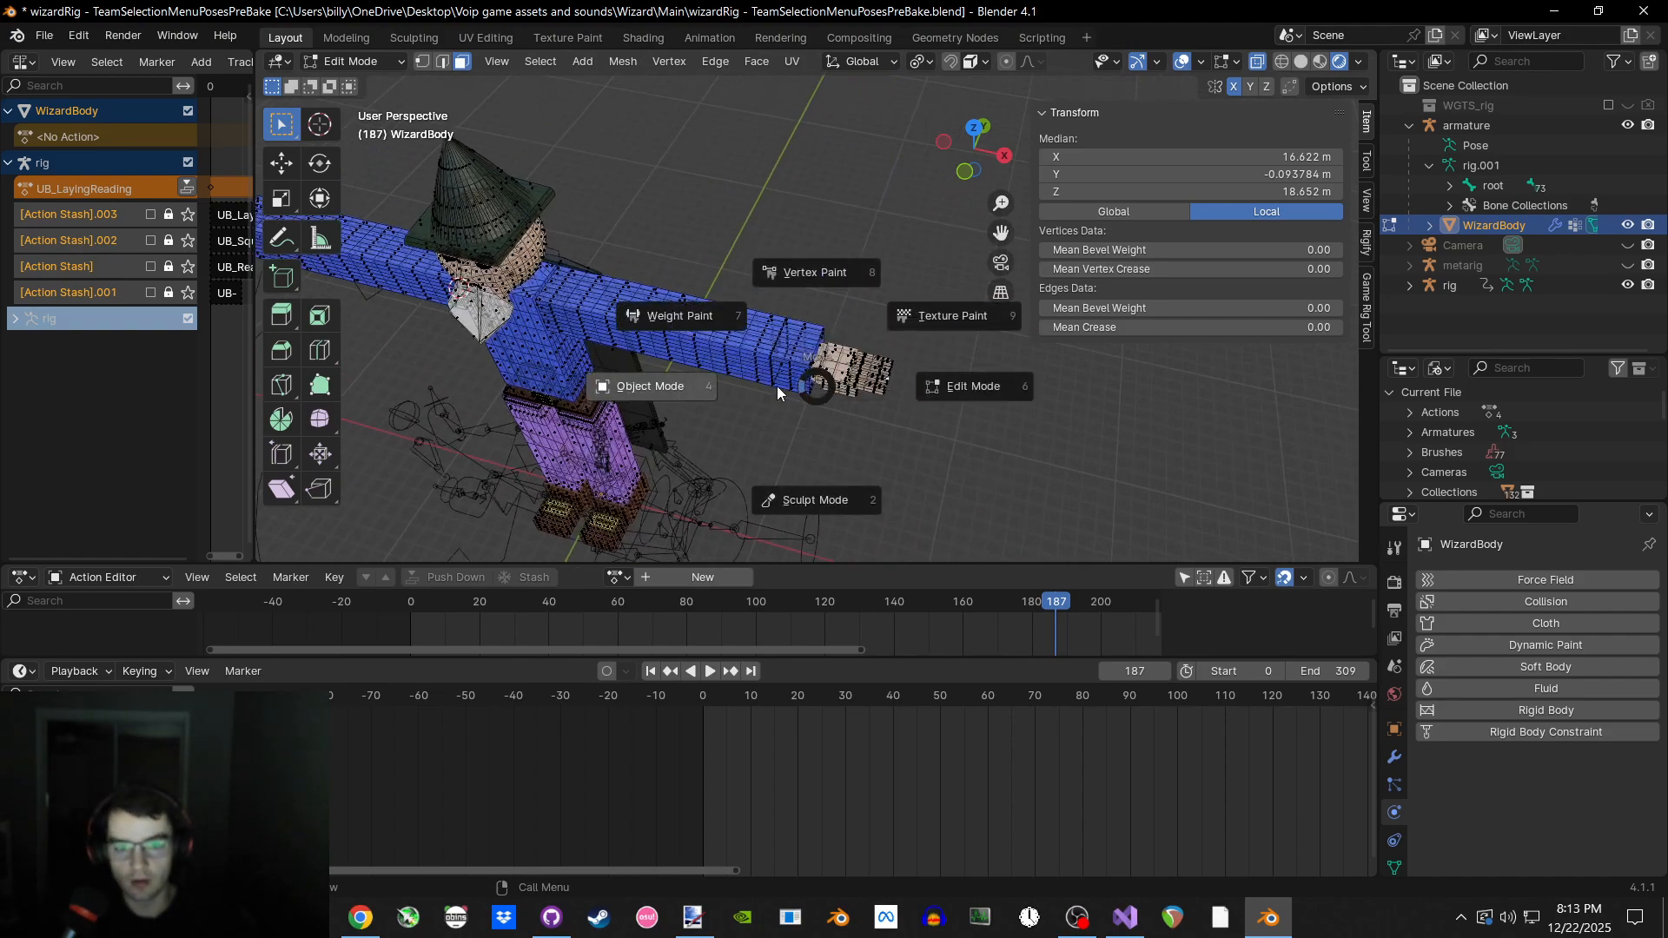
left_click(703, 390)
left_click(1489, 129)
left_click(1468, 227, "ctrl")
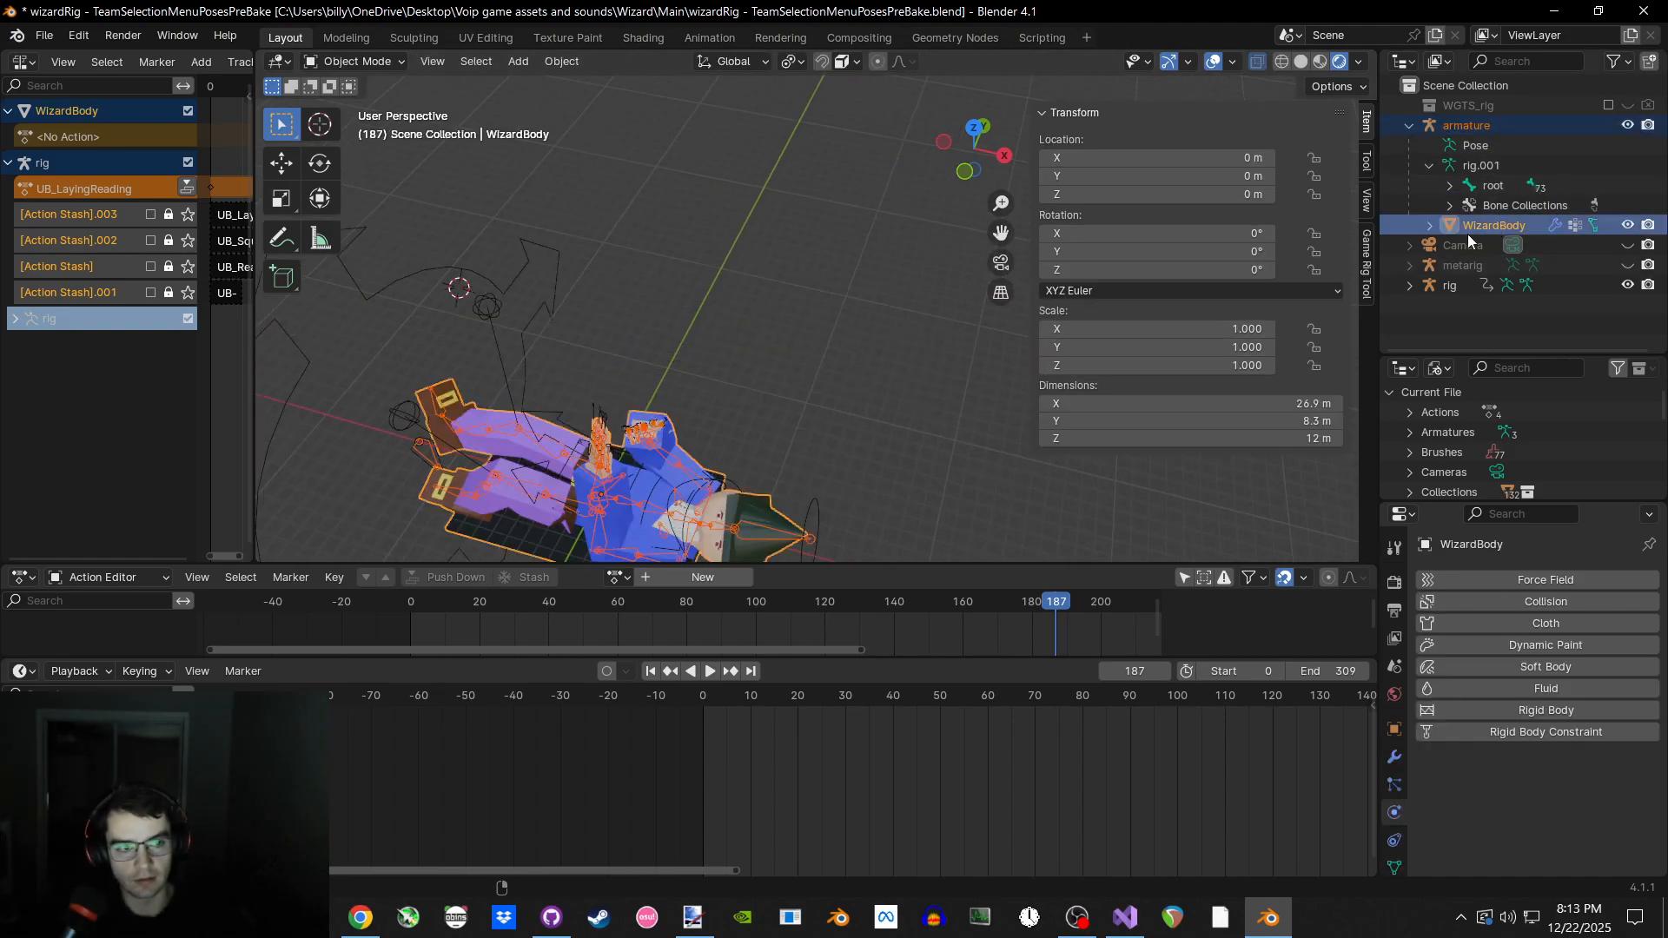
key("ctrl+Tab")
left_click(681, 287)
Inspect the vertex weights of the left hand's finger bones, including the base and tip bones of the middle finger.
scroll(722, 375, "down", 3)
scroll(722, 374, "up", 8)
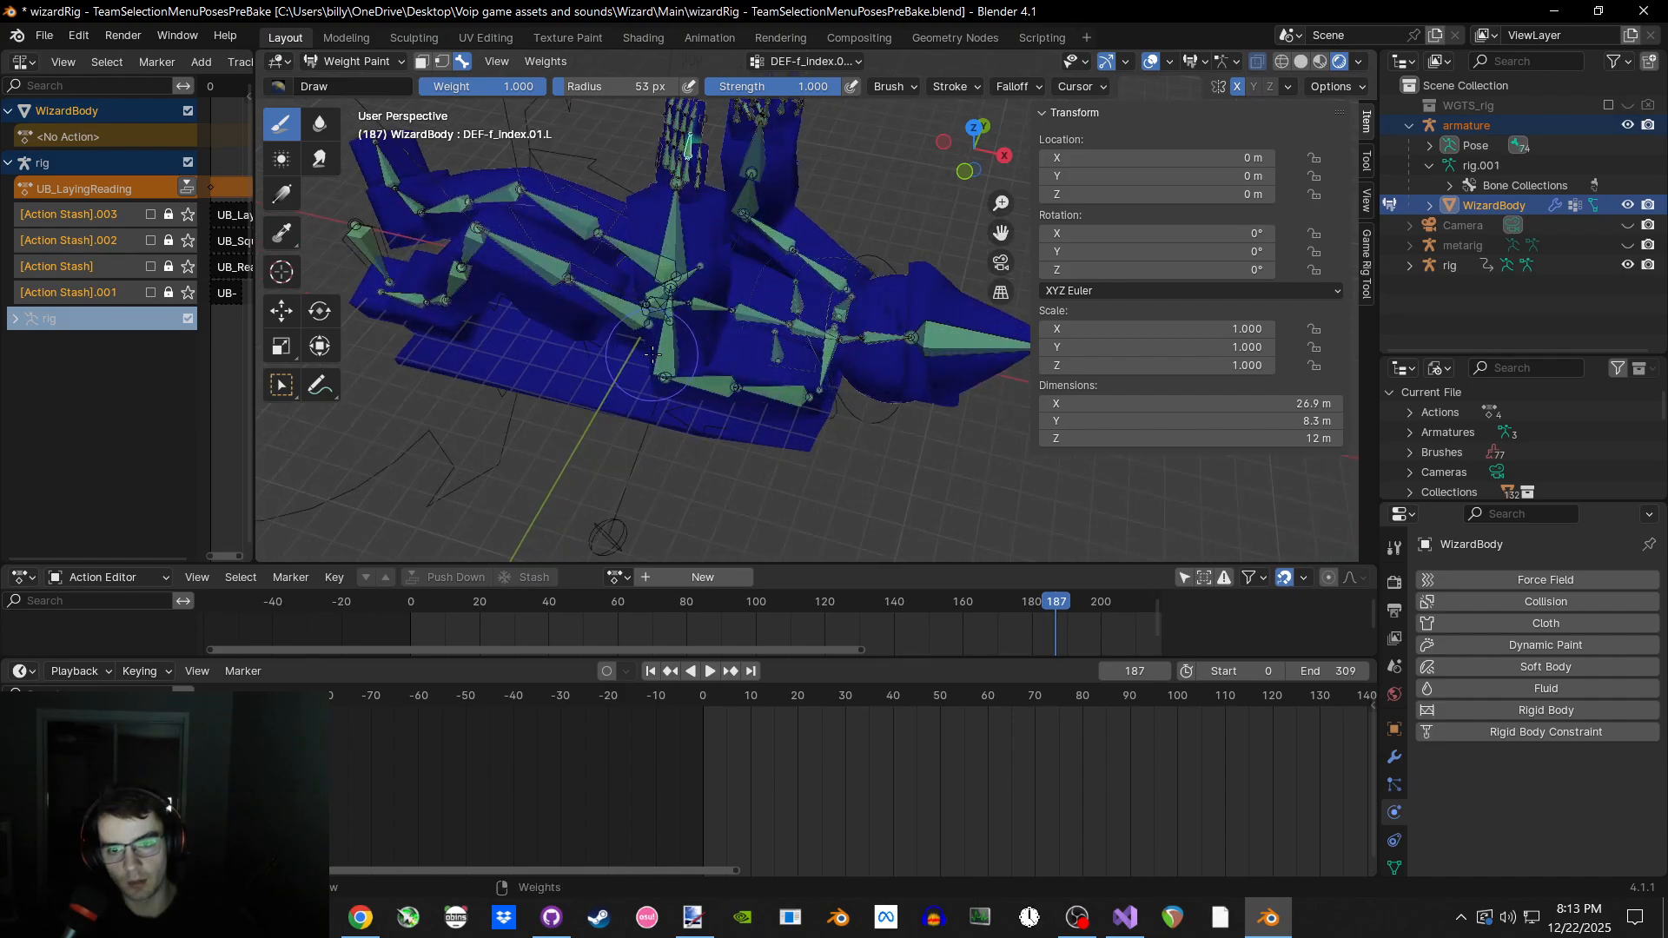
middle_click_drag(722, 375, 714, 358)
left_click(695, 326, "ctrl+shift")
scroll(734, 337, "down", 4)
scroll(721, 347, "up", 3)
middle_click_drag(734, 287, 834, 278, "shift")
middle_click_drag(867, 257, 772, 263)
left_click(750, 268, "alt")
left_click(751, 289, "alt")
left_click(771, 340, "alt")
left_click(736, 369, "alt")
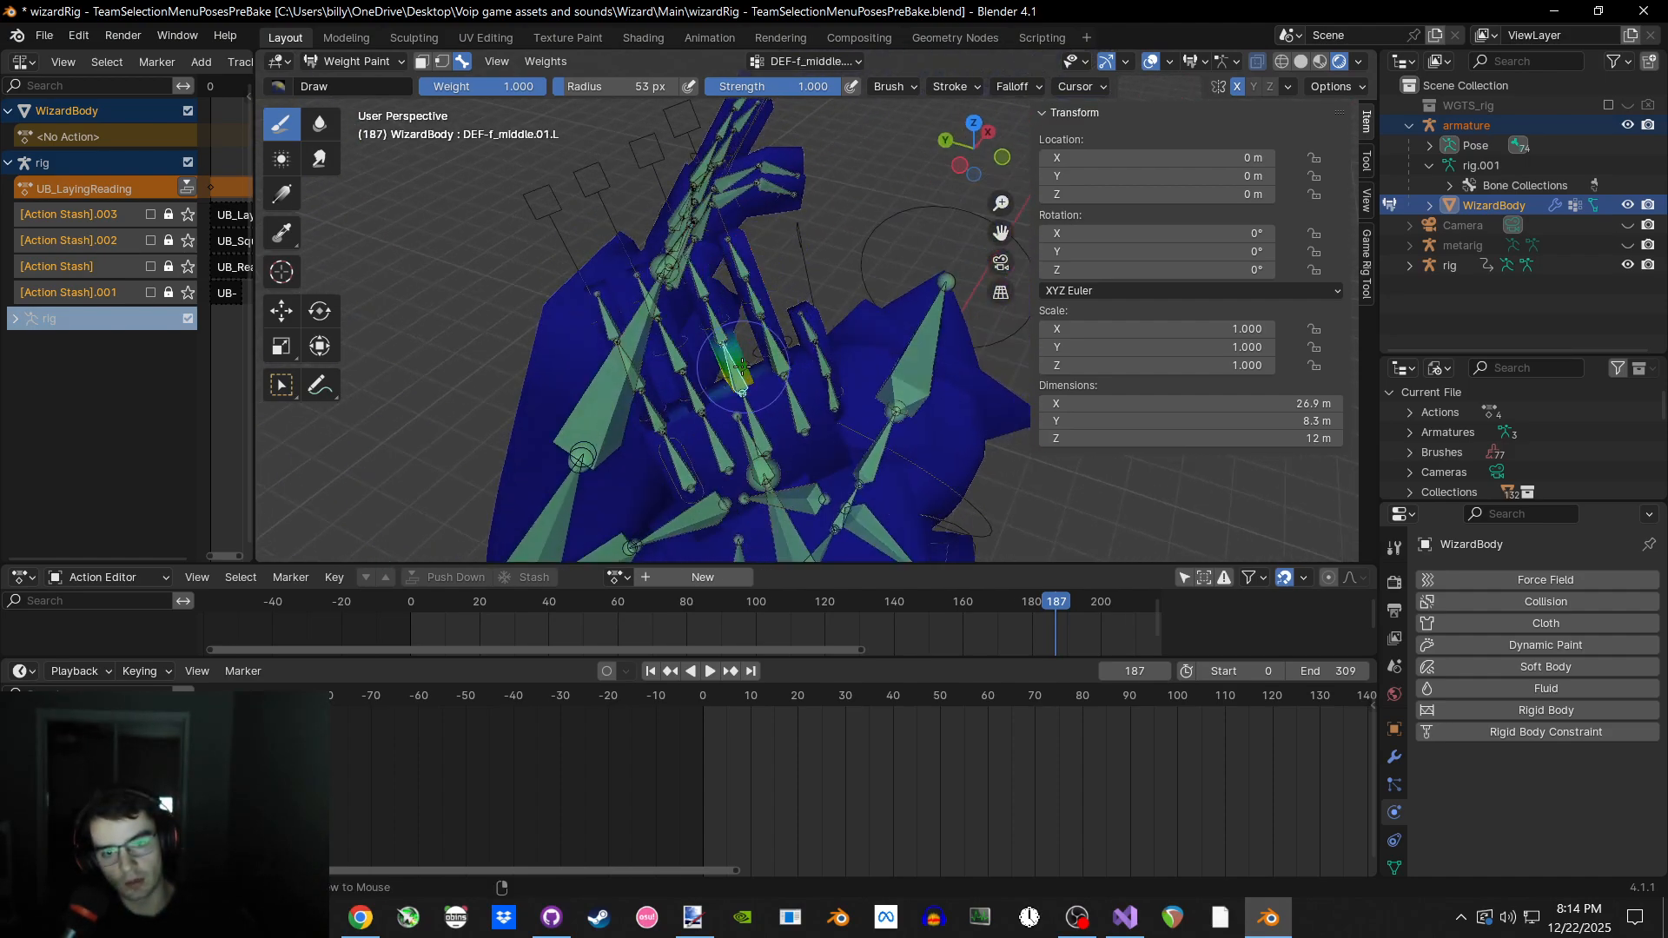
left_click(704, 288, "alt")
In WizardBody's Edit Mode, isolate the right hand by selecting its faces and hiding all other geometry.
key("ctrl+Tab")
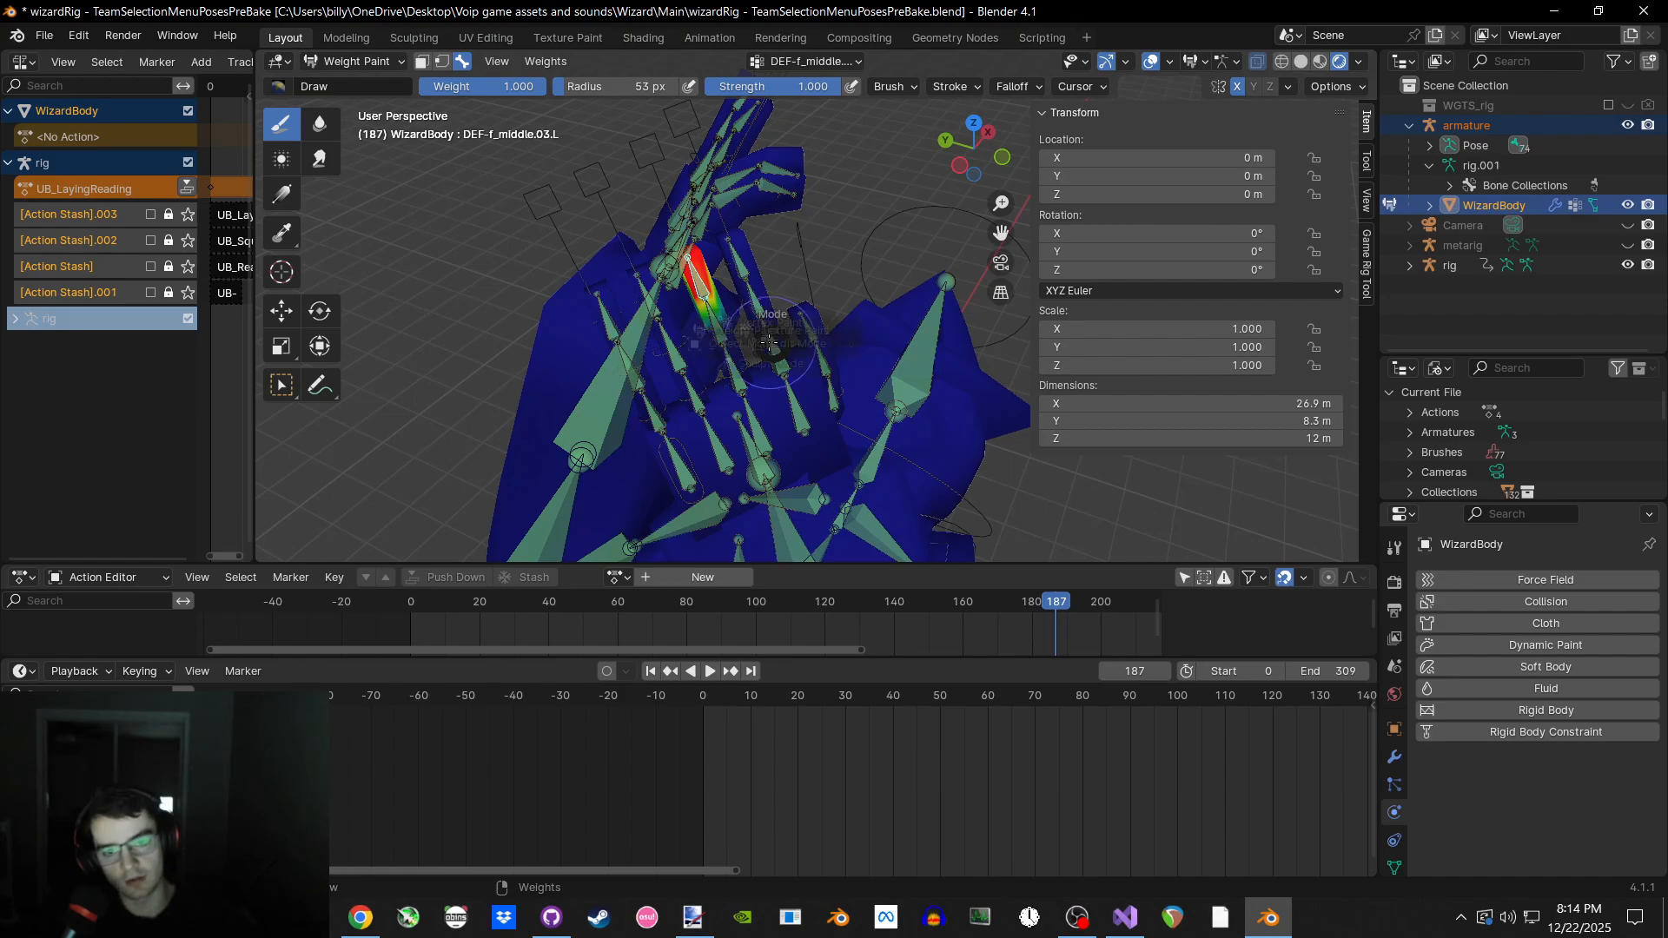
left_click(730, 336)
left_click(819, 345)
left_click(826, 331)
key("Tab")
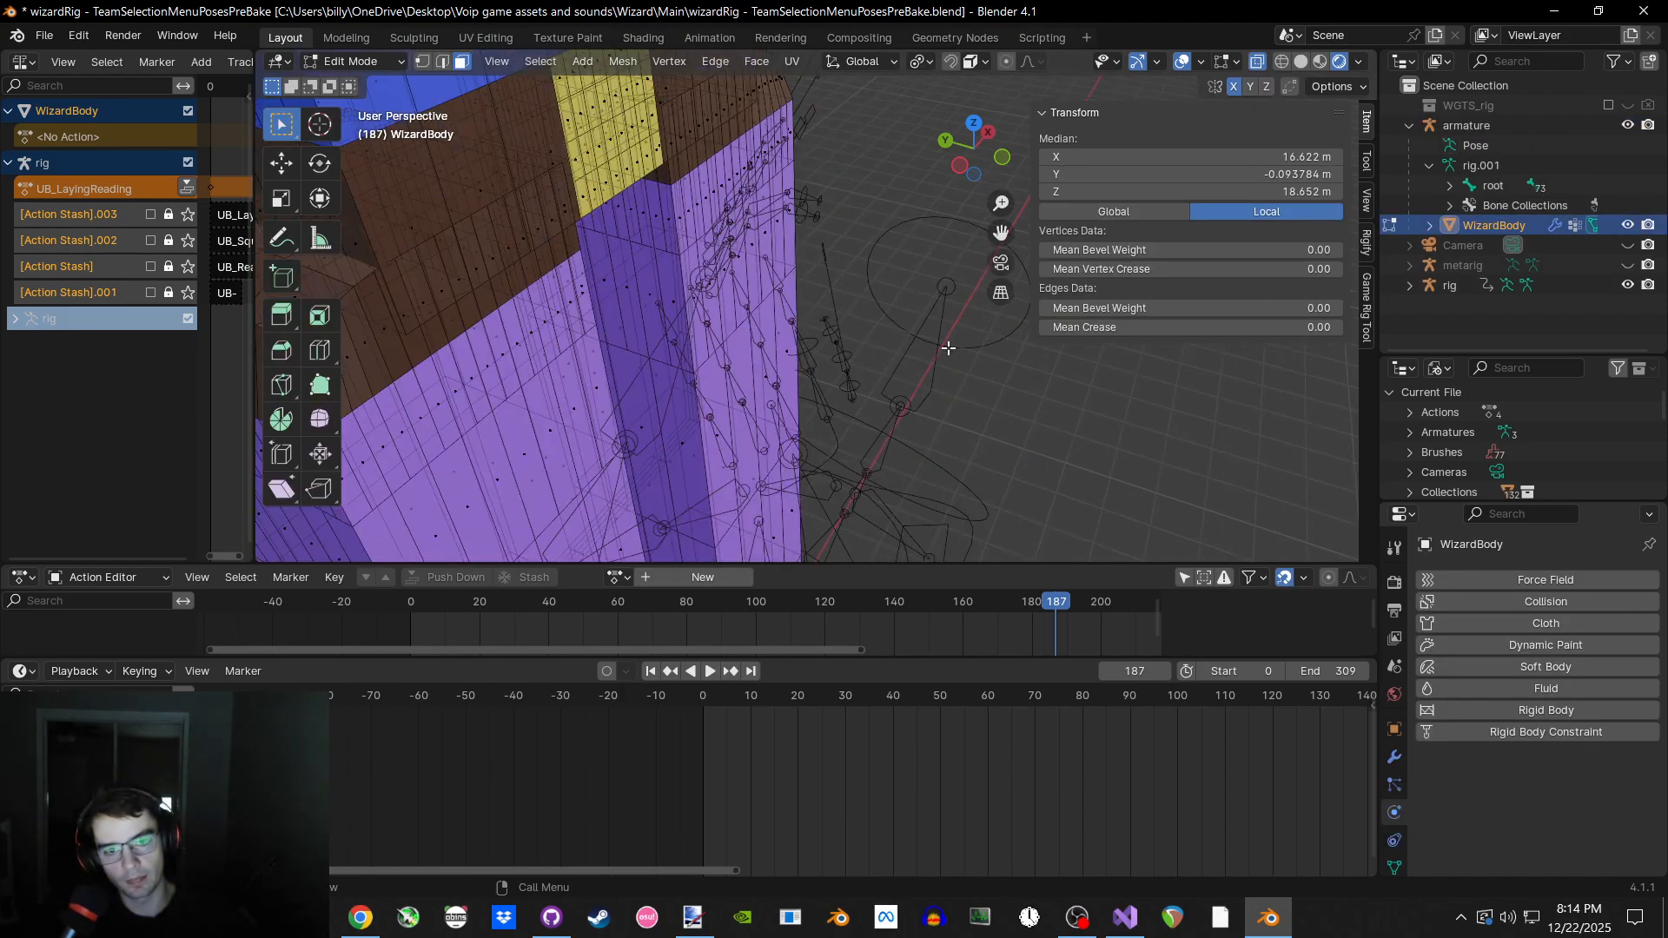
scroll(946, 345, "down", 10)
middle_click_drag(946, 343, 842, 339)
scroll(630, 202, "up", 6)
left_click_drag(502, 149, 668, 284)
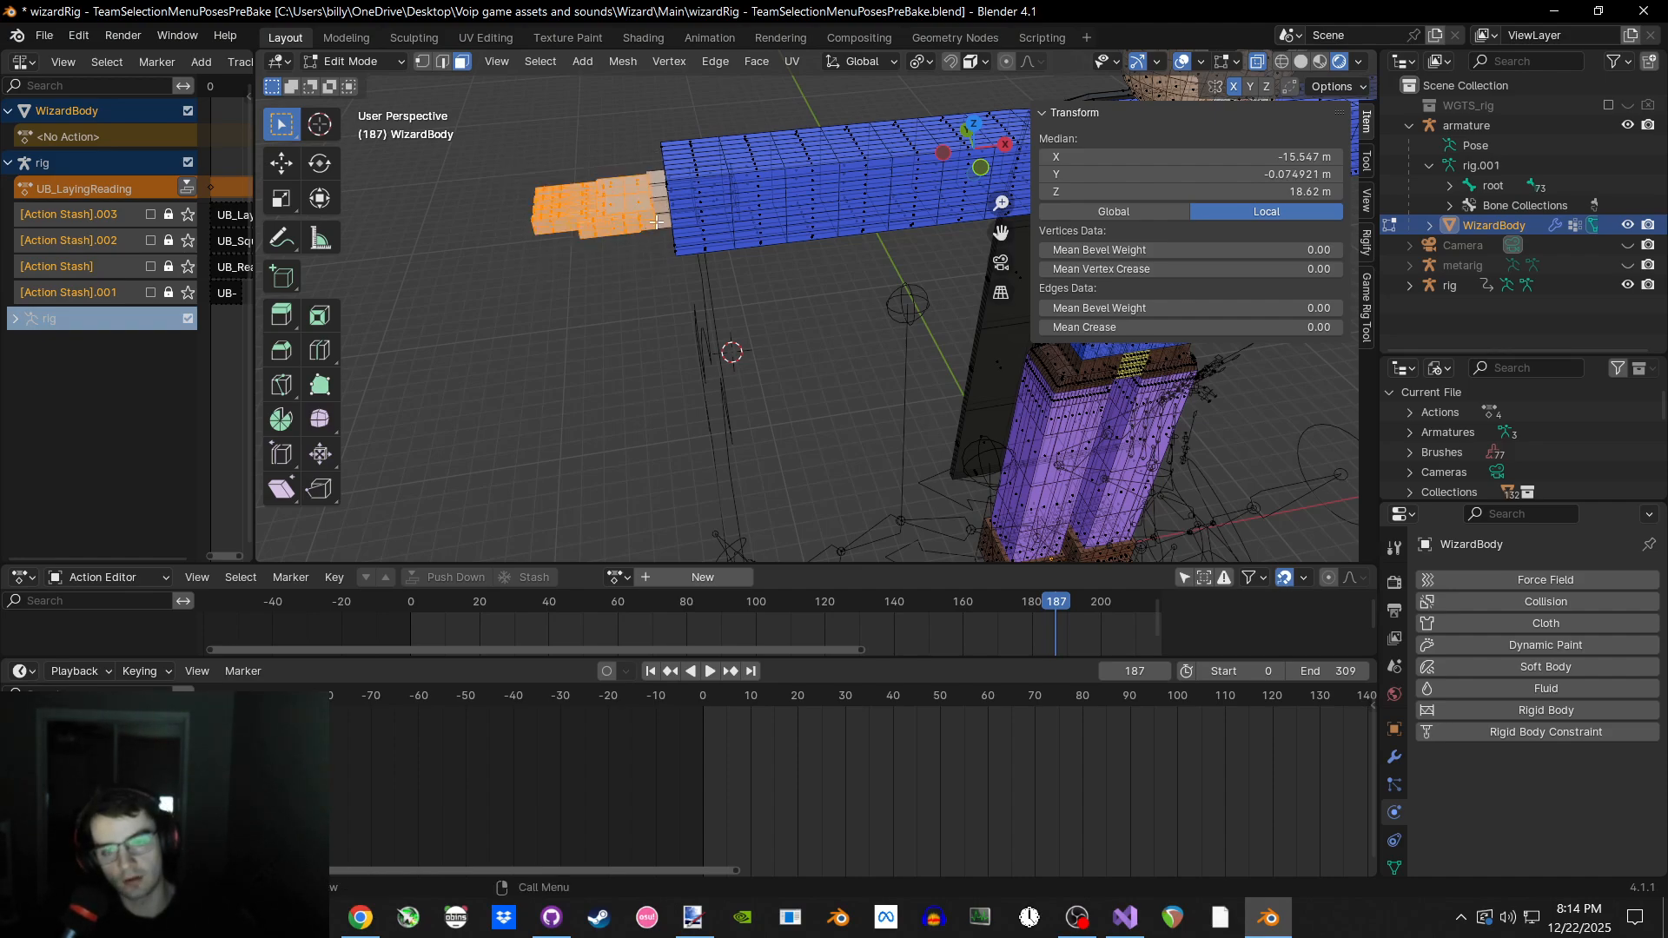
key("shift+h")
Leave Edit Mode and return WizardBody to Weight Paint mode together with the armature.
key("ctrl+Tab")
left_click(624, 231)
scroll(847, 306, "down", 3)
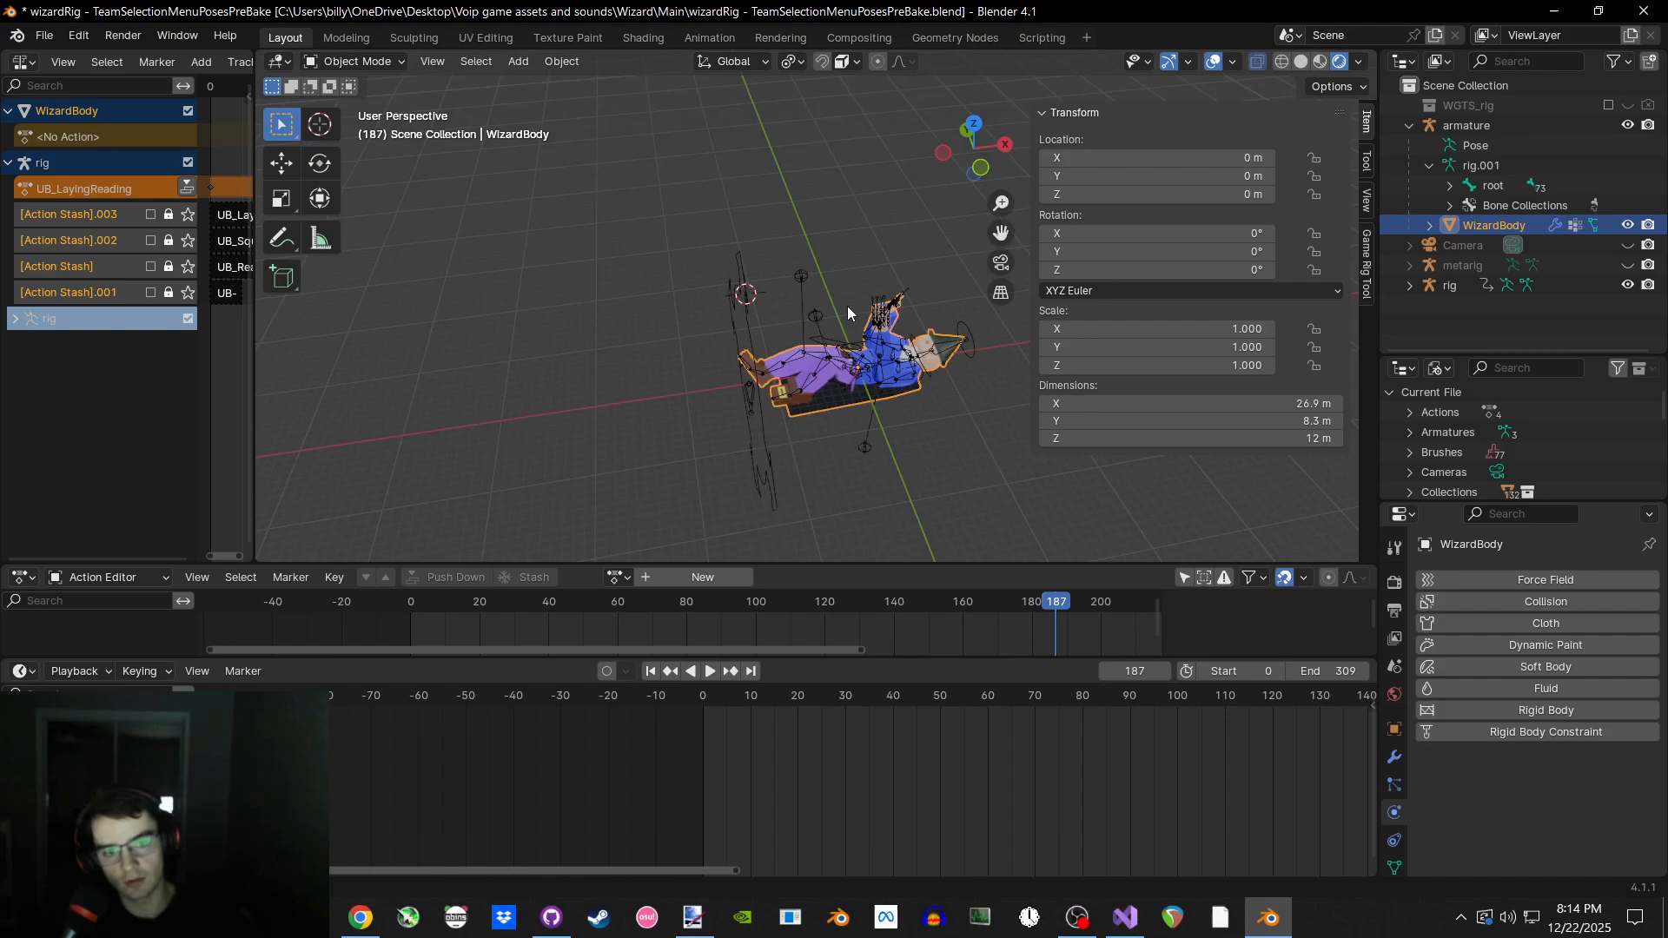
left_click(1467, 125)
left_click(1485, 226, "ctrl")
key("ctrl+Tab")
left_click(695, 210)
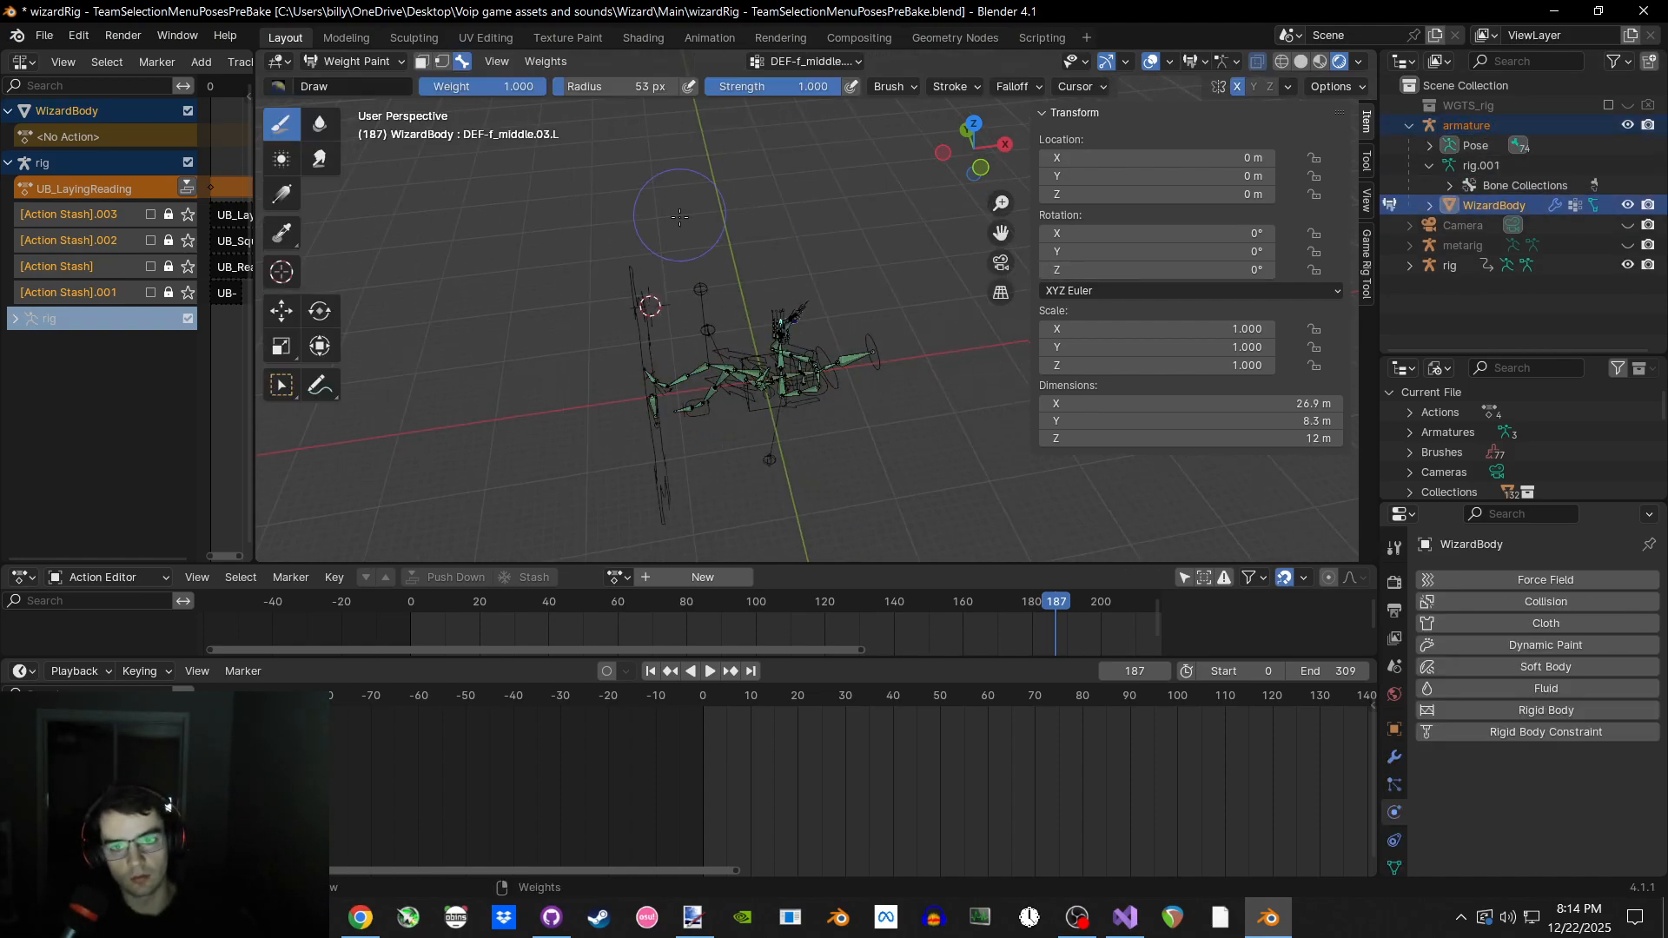
Undo the stray weight stroke on the right hand and display the weights of the middle fingertip bone DEF-f_middle.03.R.
scroll(704, 235, "down", 2)
scroll(779, 293, "up", 8)
middle_click_drag(779, 292, 667, 183)
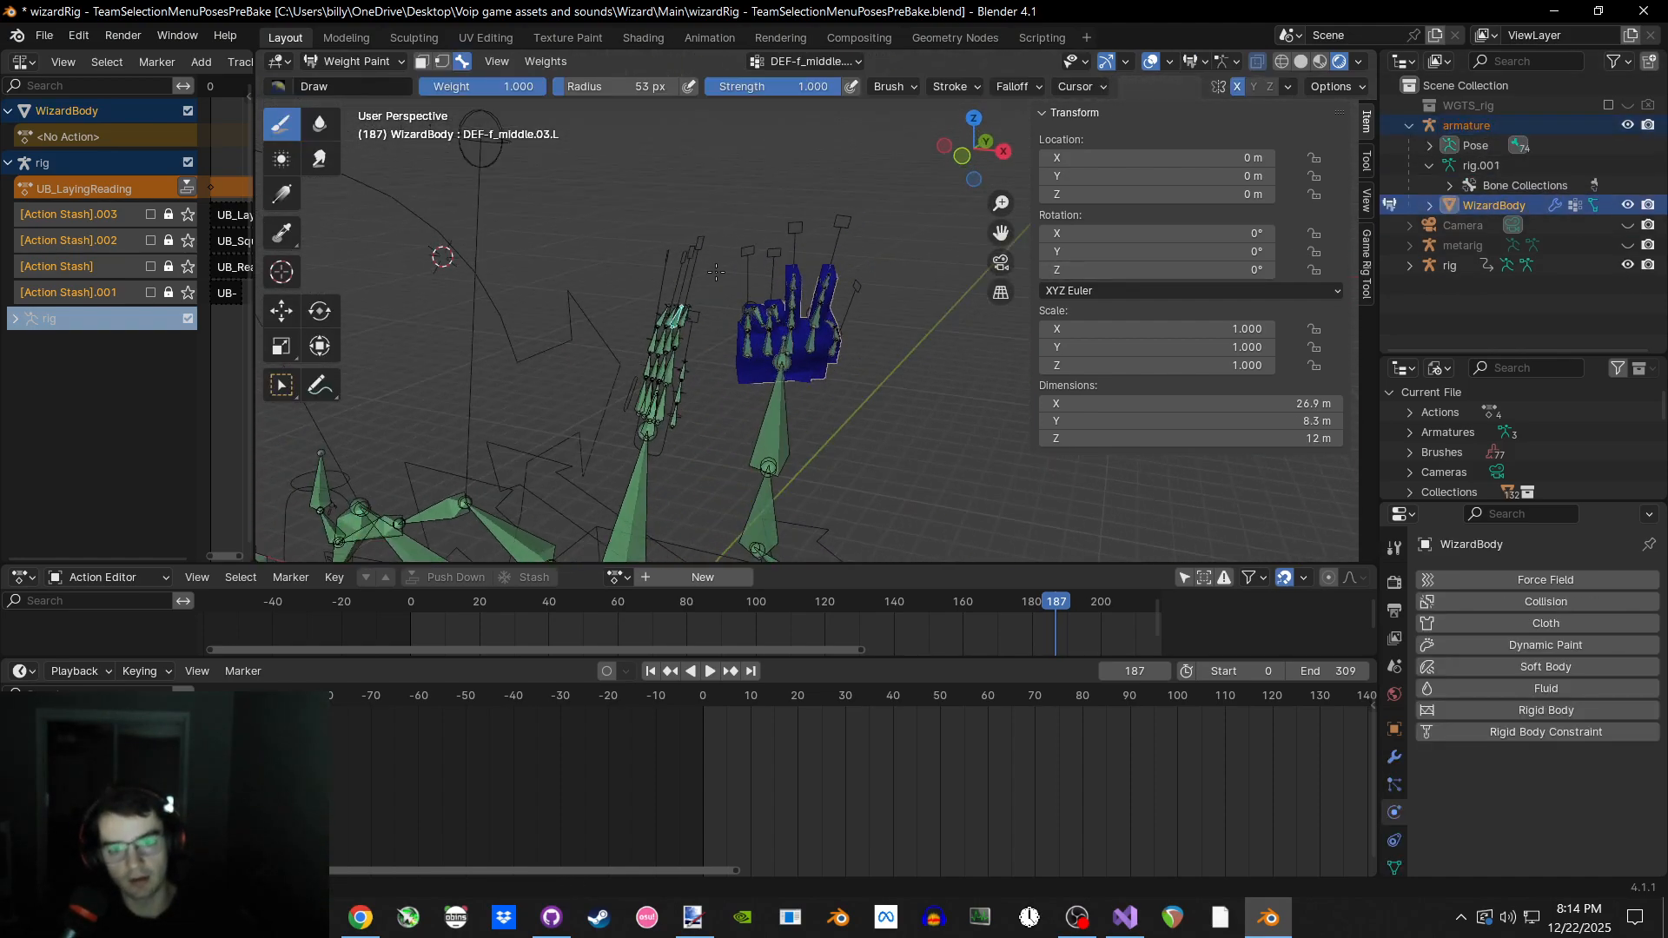
scroll(821, 280, "up", 7)
left_click(704, 233)
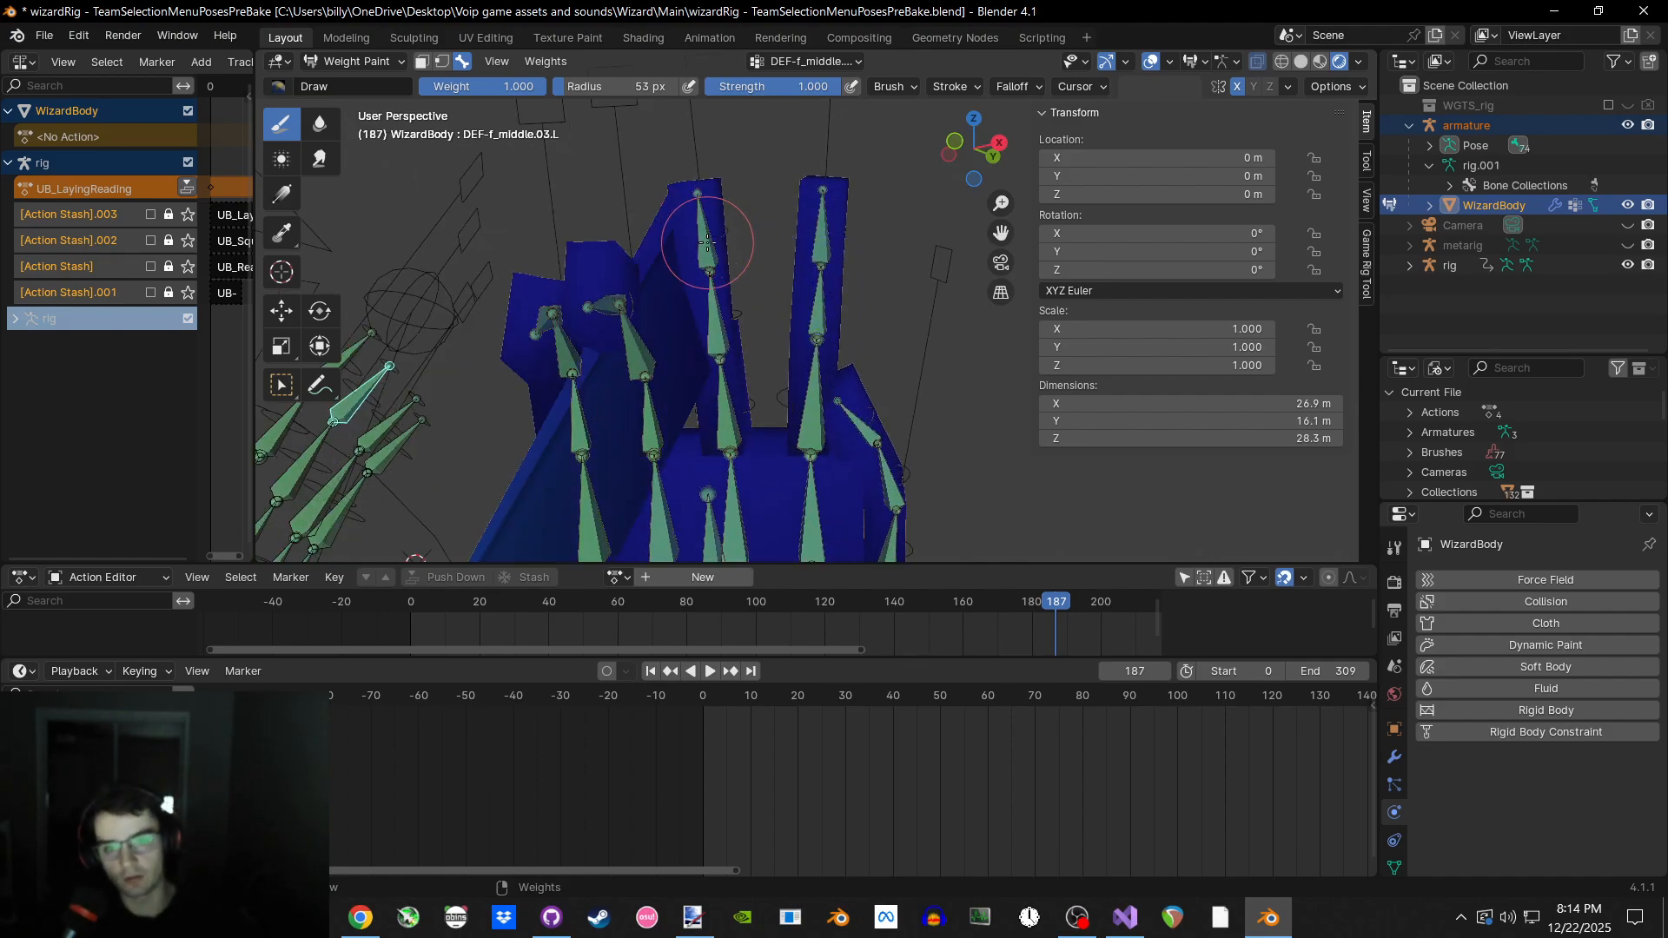
left_click_drag(710, 243, 717, 250, "alt")
scroll(718, 251, "down", 4)
key("ctrl+z")
left_click(725, 259, "alt")
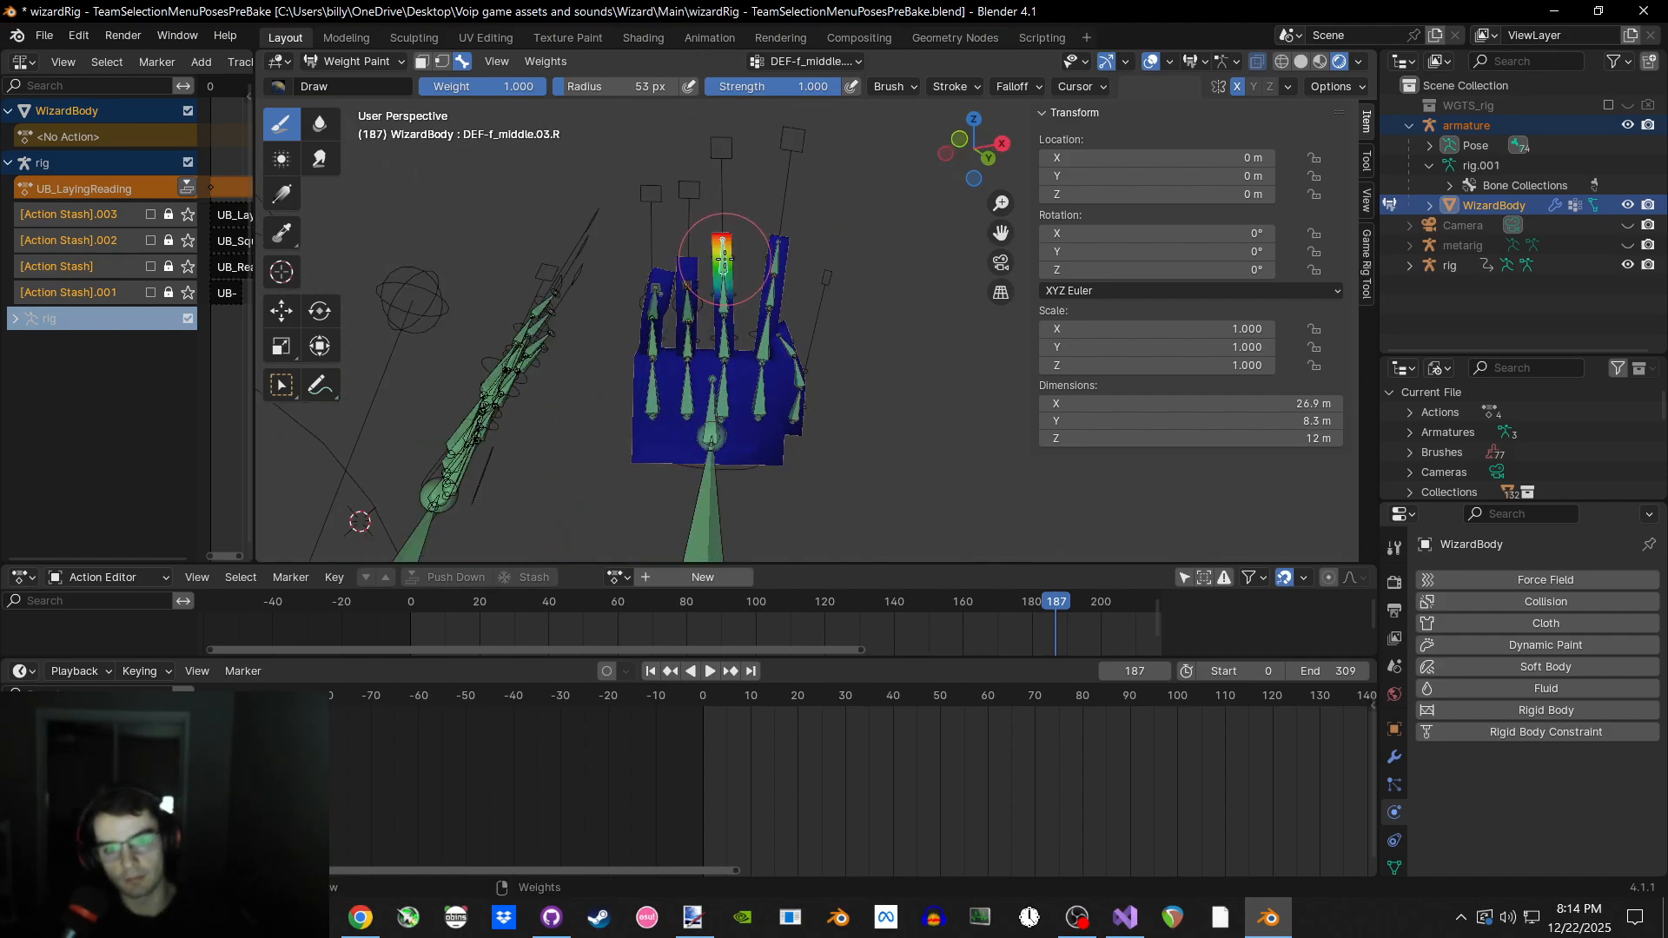
scroll(717, 259, "up", 2)
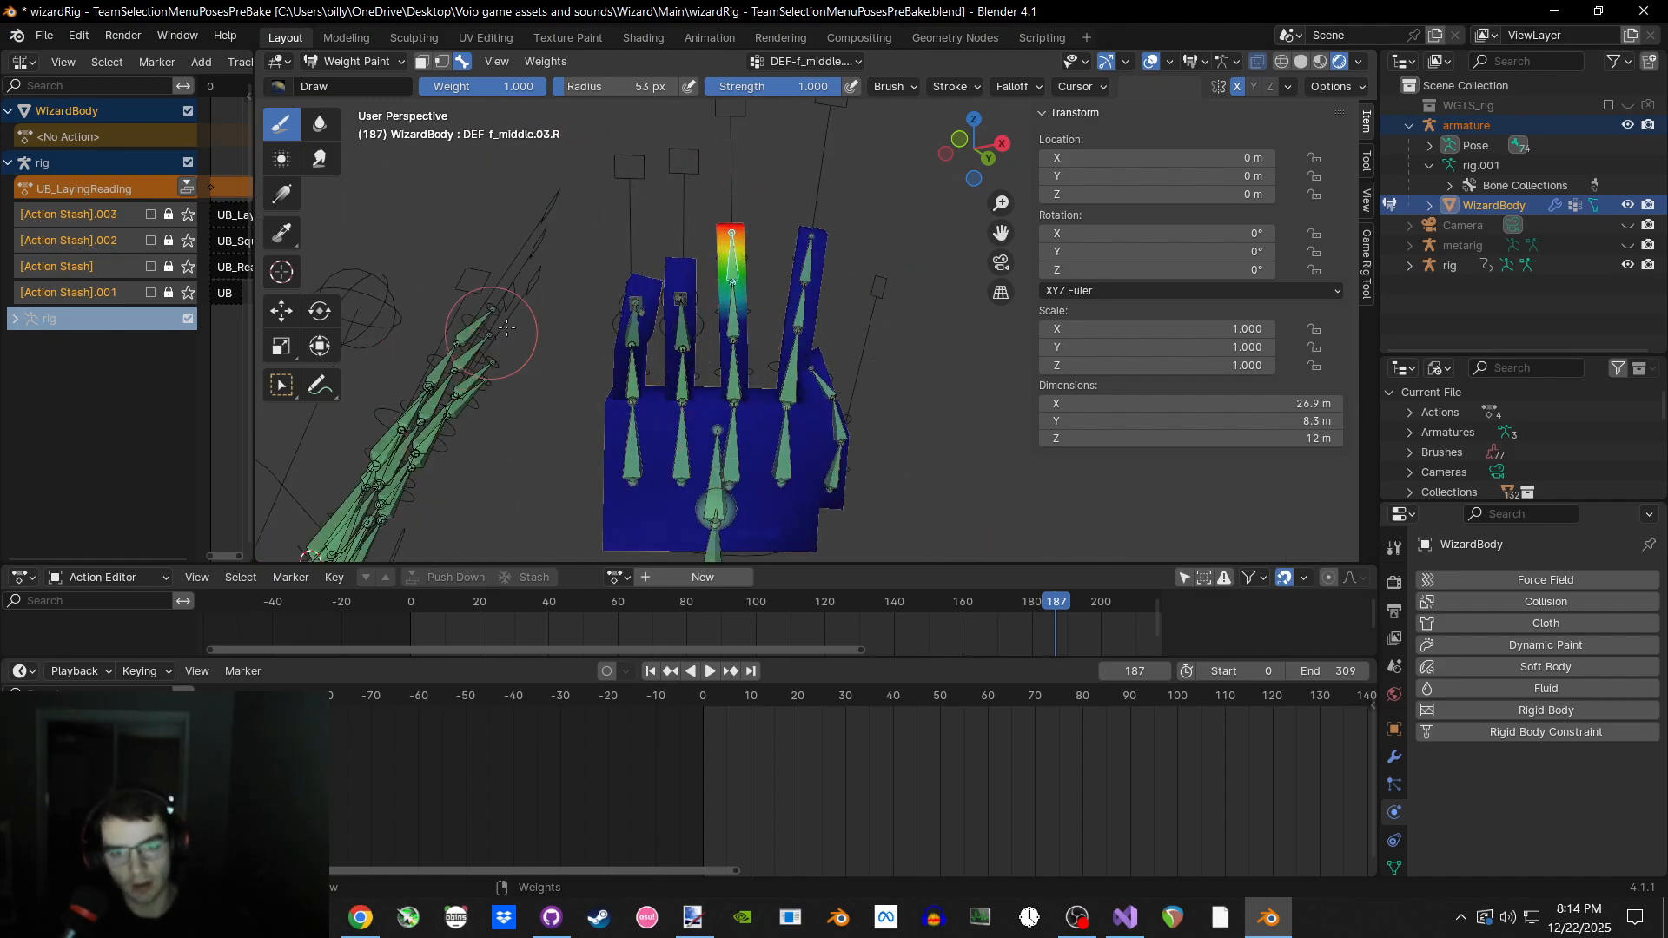
key("ctrl+z")
key("ctrl+z")
key("ctrl+z")
key("ctrl+shift+z")
key("ctrl+shift+z")
key("ctrl+shift+z")
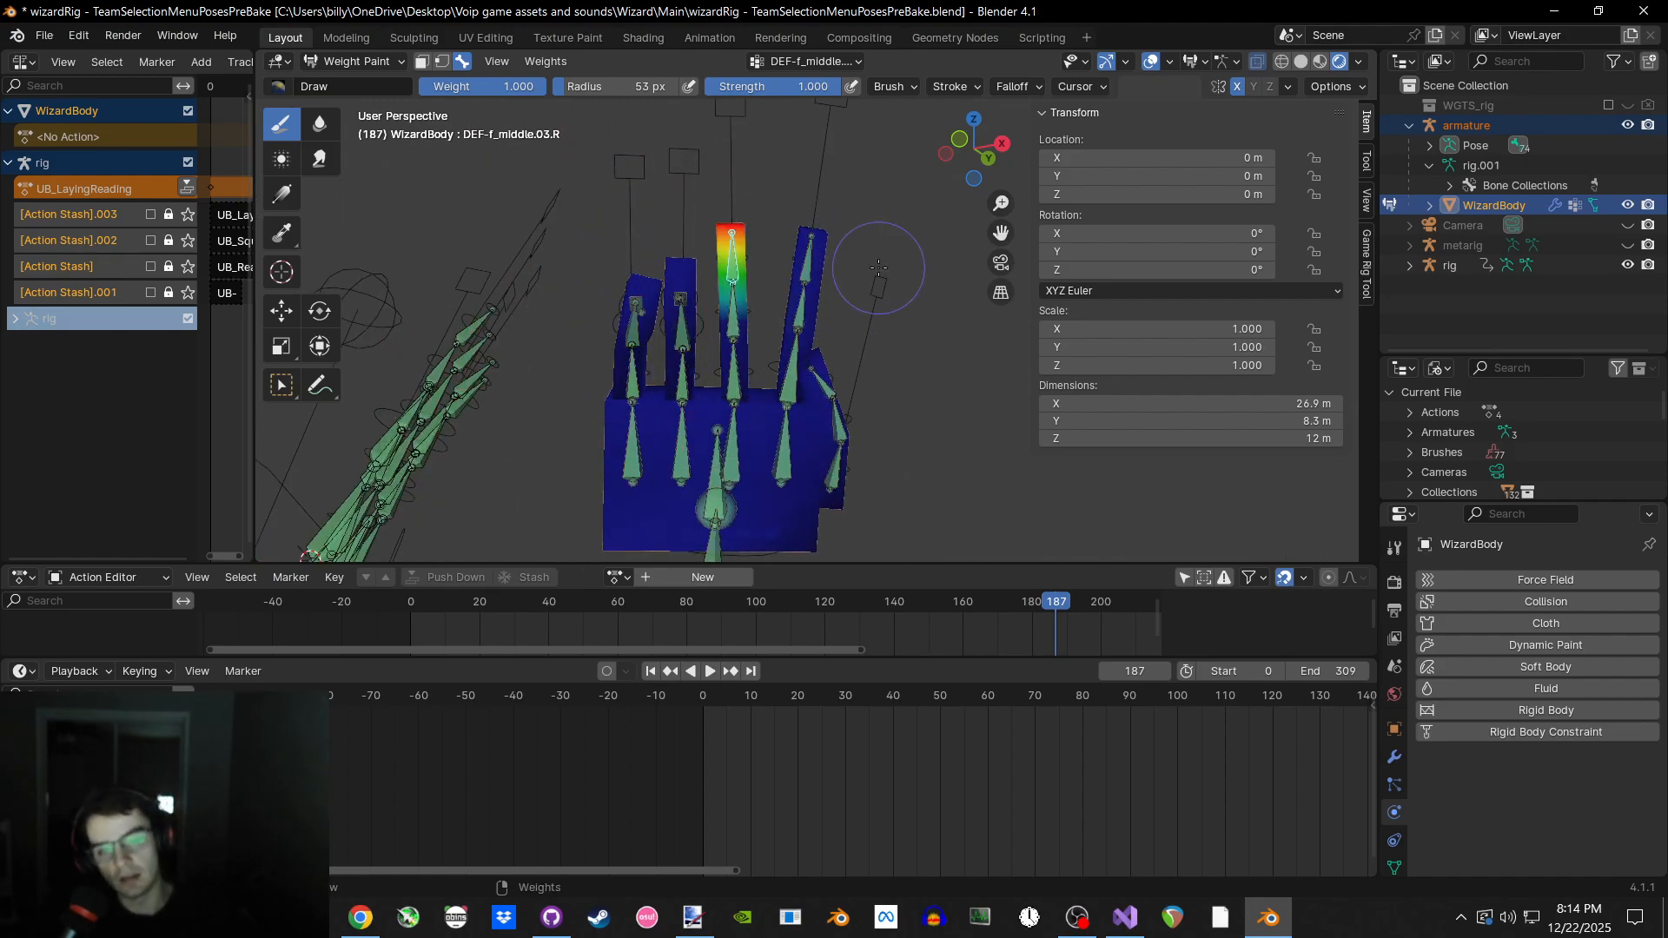
Check the vertex weights of the right hand's middle, index, ring and pinky bones one segment at a time.
left_click(733, 323, "alt")
left_click(733, 371, "alt")
left_click(794, 367, "alt")
left_click(800, 322, "alt")
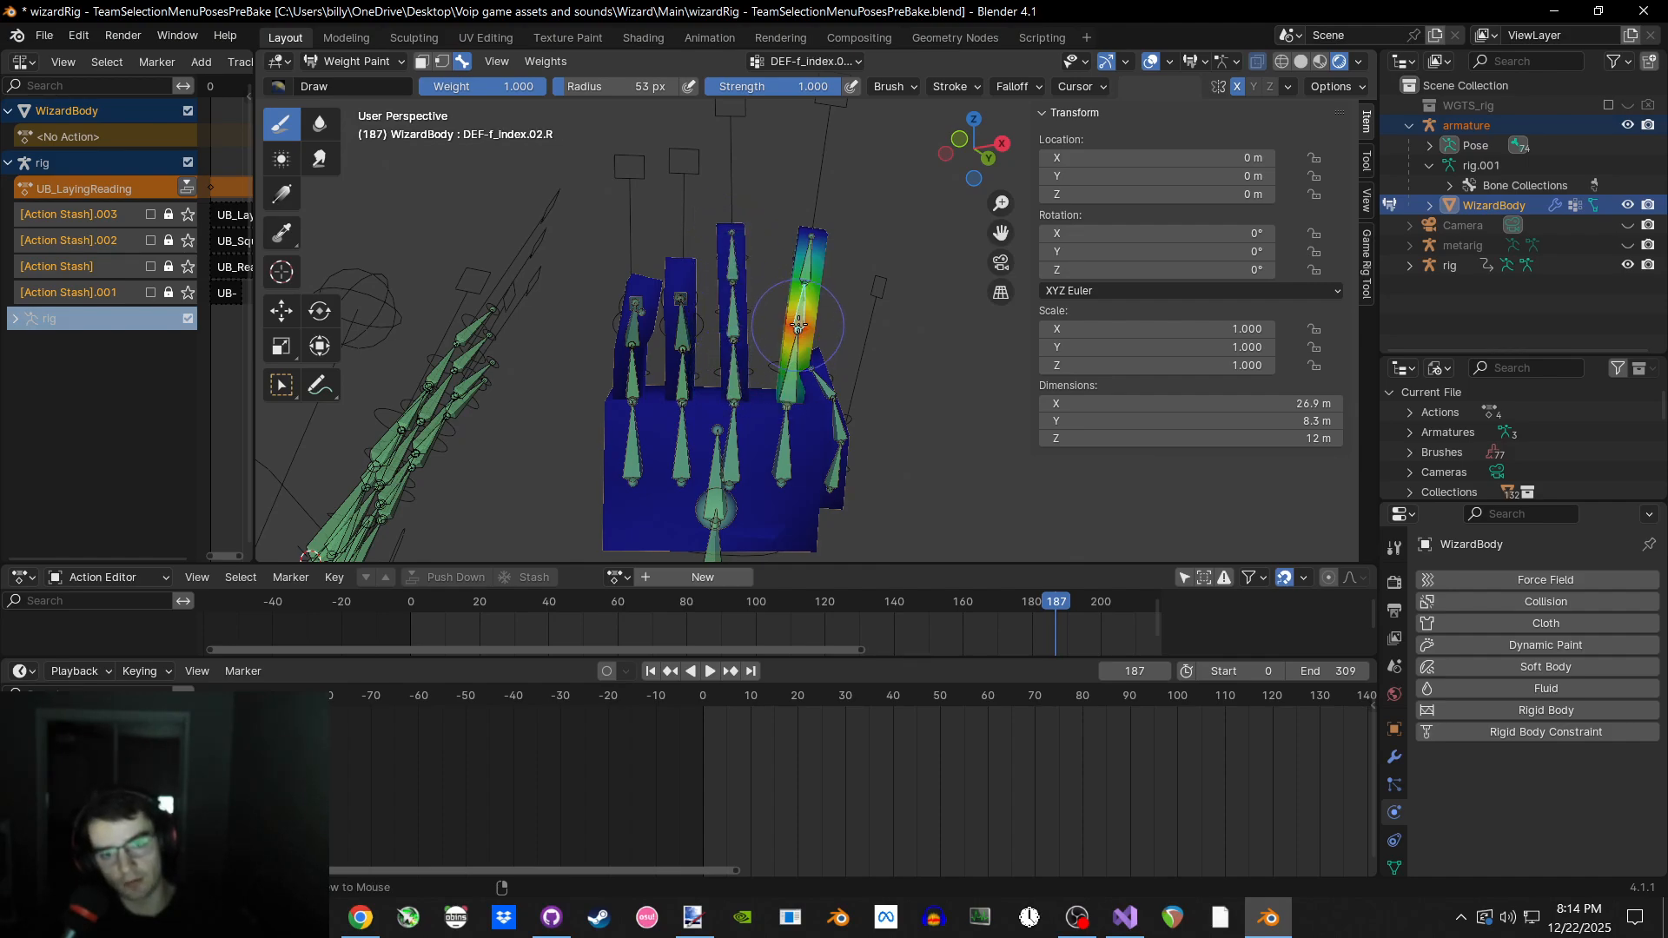
left_click(805, 272, "alt")
left_click(731, 372, "alt")
left_click(678, 379, "alt")
left_click(681, 325, "alt")
left_click(681, 296, "alt")
left_click(632, 301, "alt")
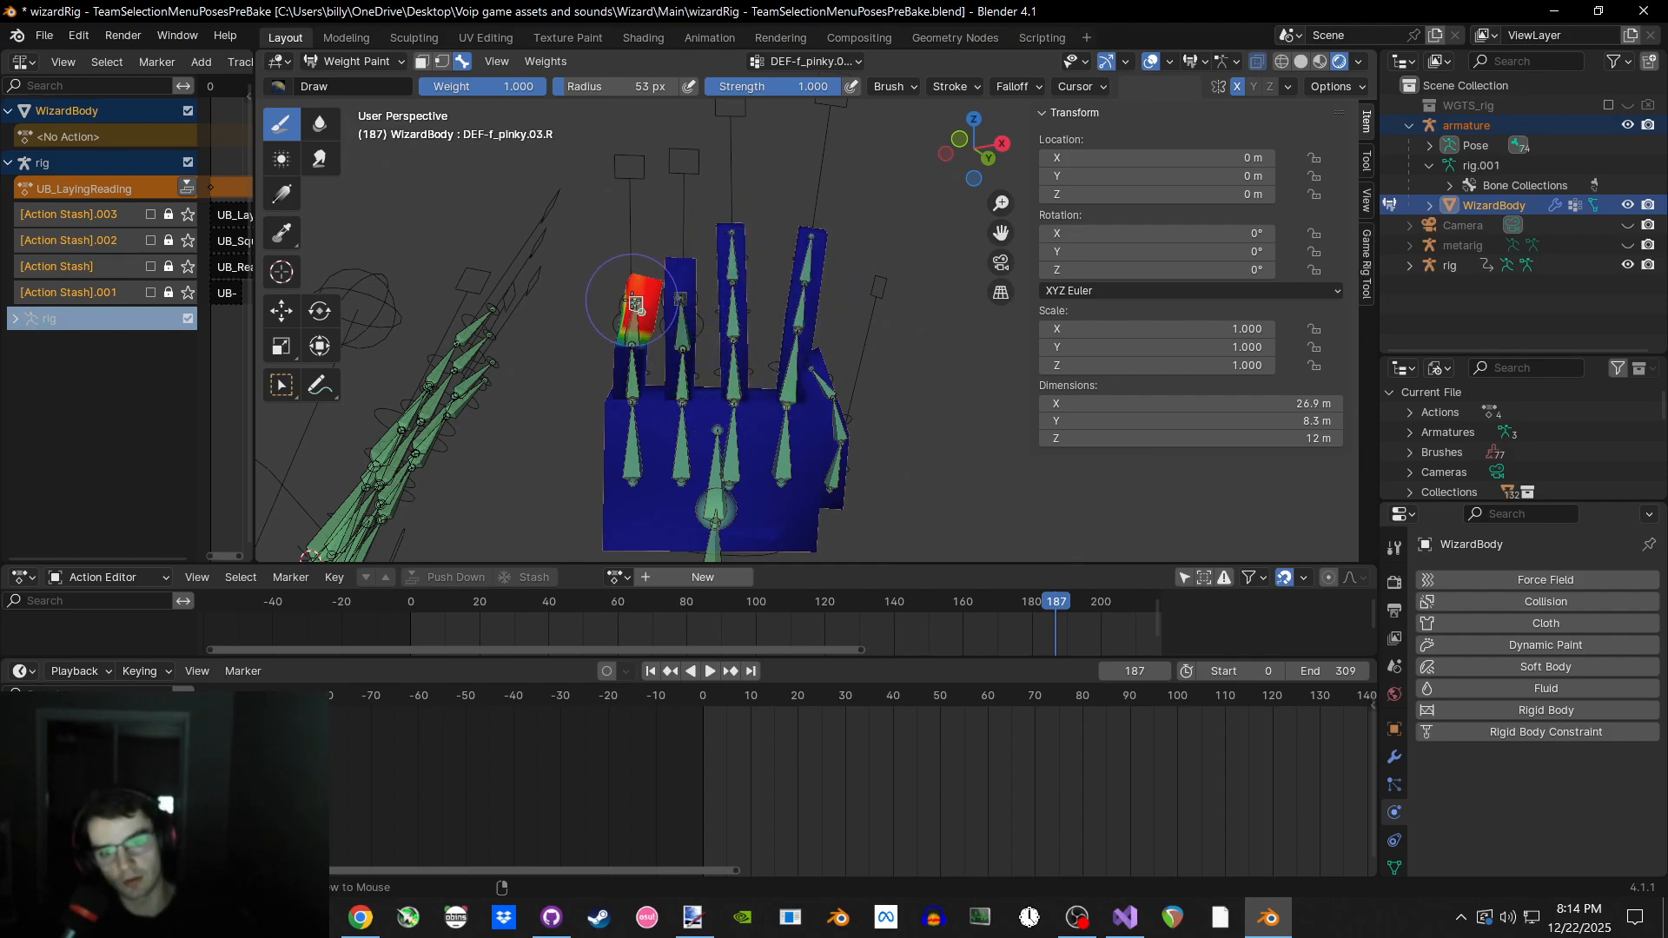
left_click(633, 331, "alt")
left_click(632, 371, "alt")
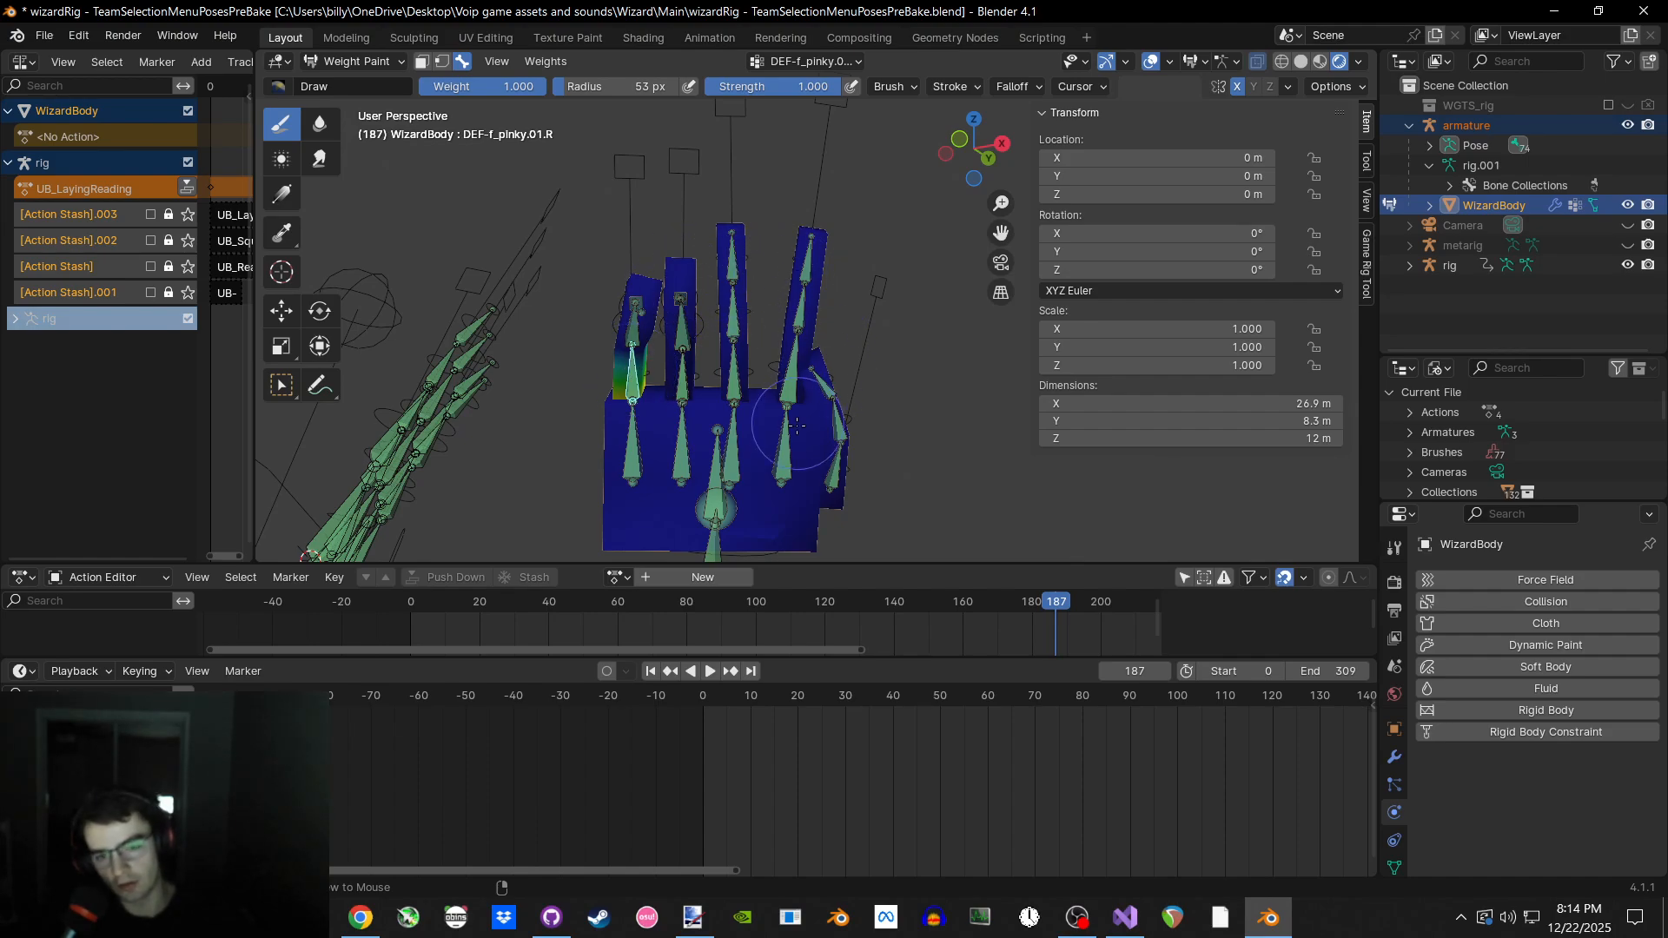
Return to Object Mode and reveal all hidden objects in the scene.
key("ctrl+Tab")
left_click(678, 311)
scroll(748, 338, "down", 6)
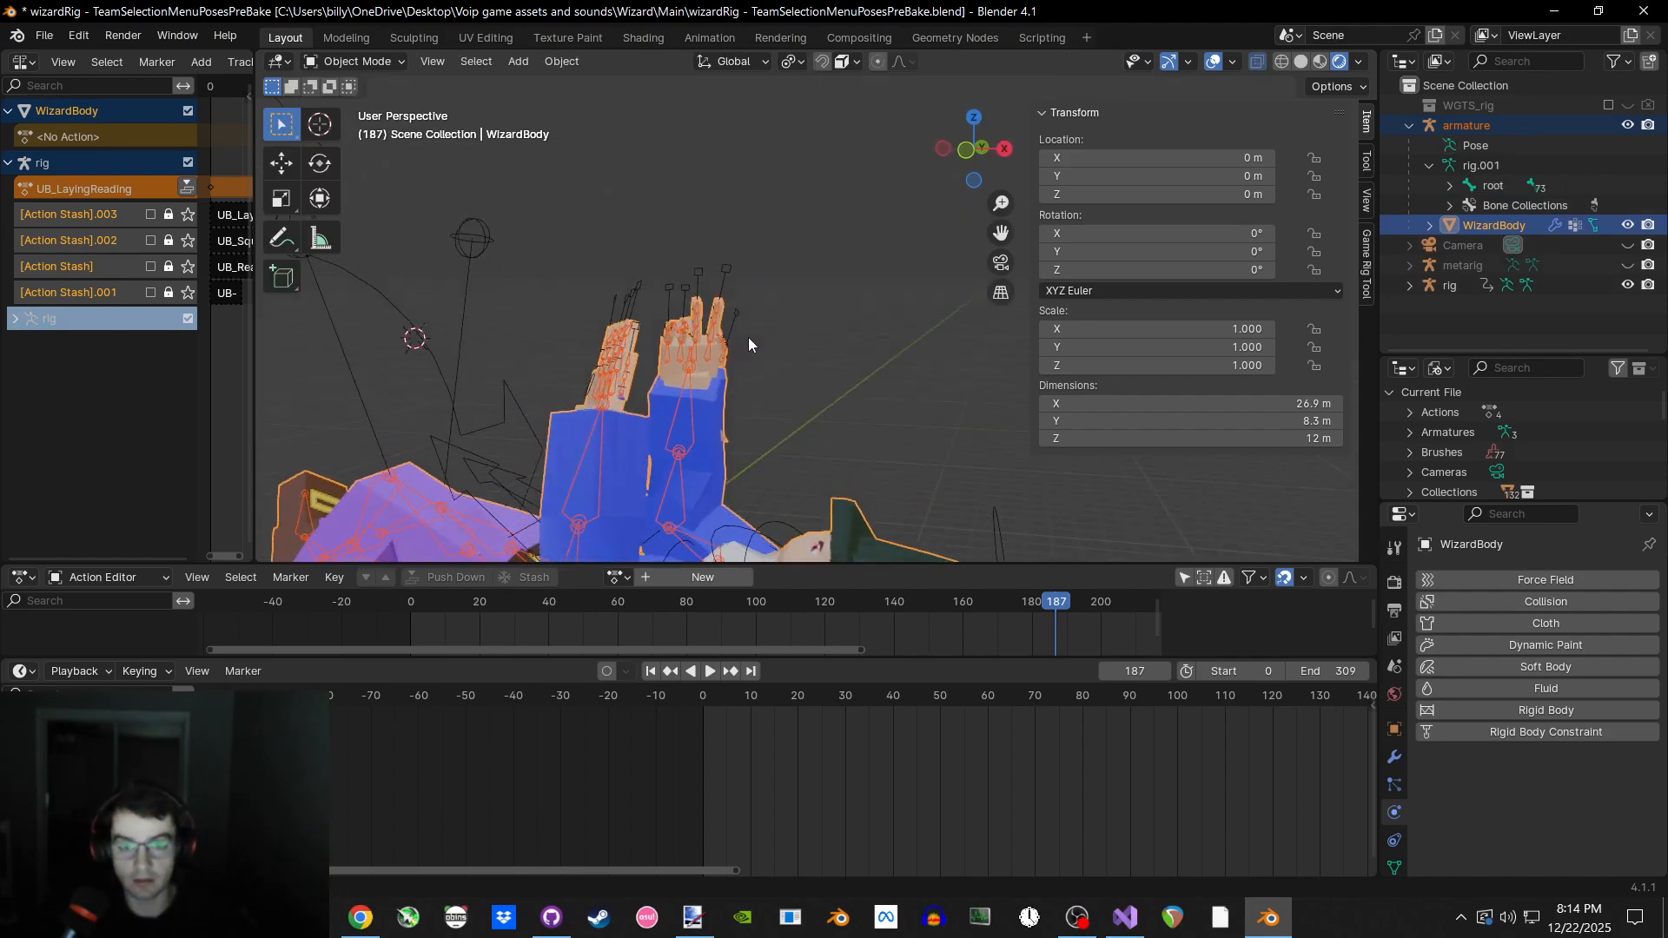
key("alt+h")
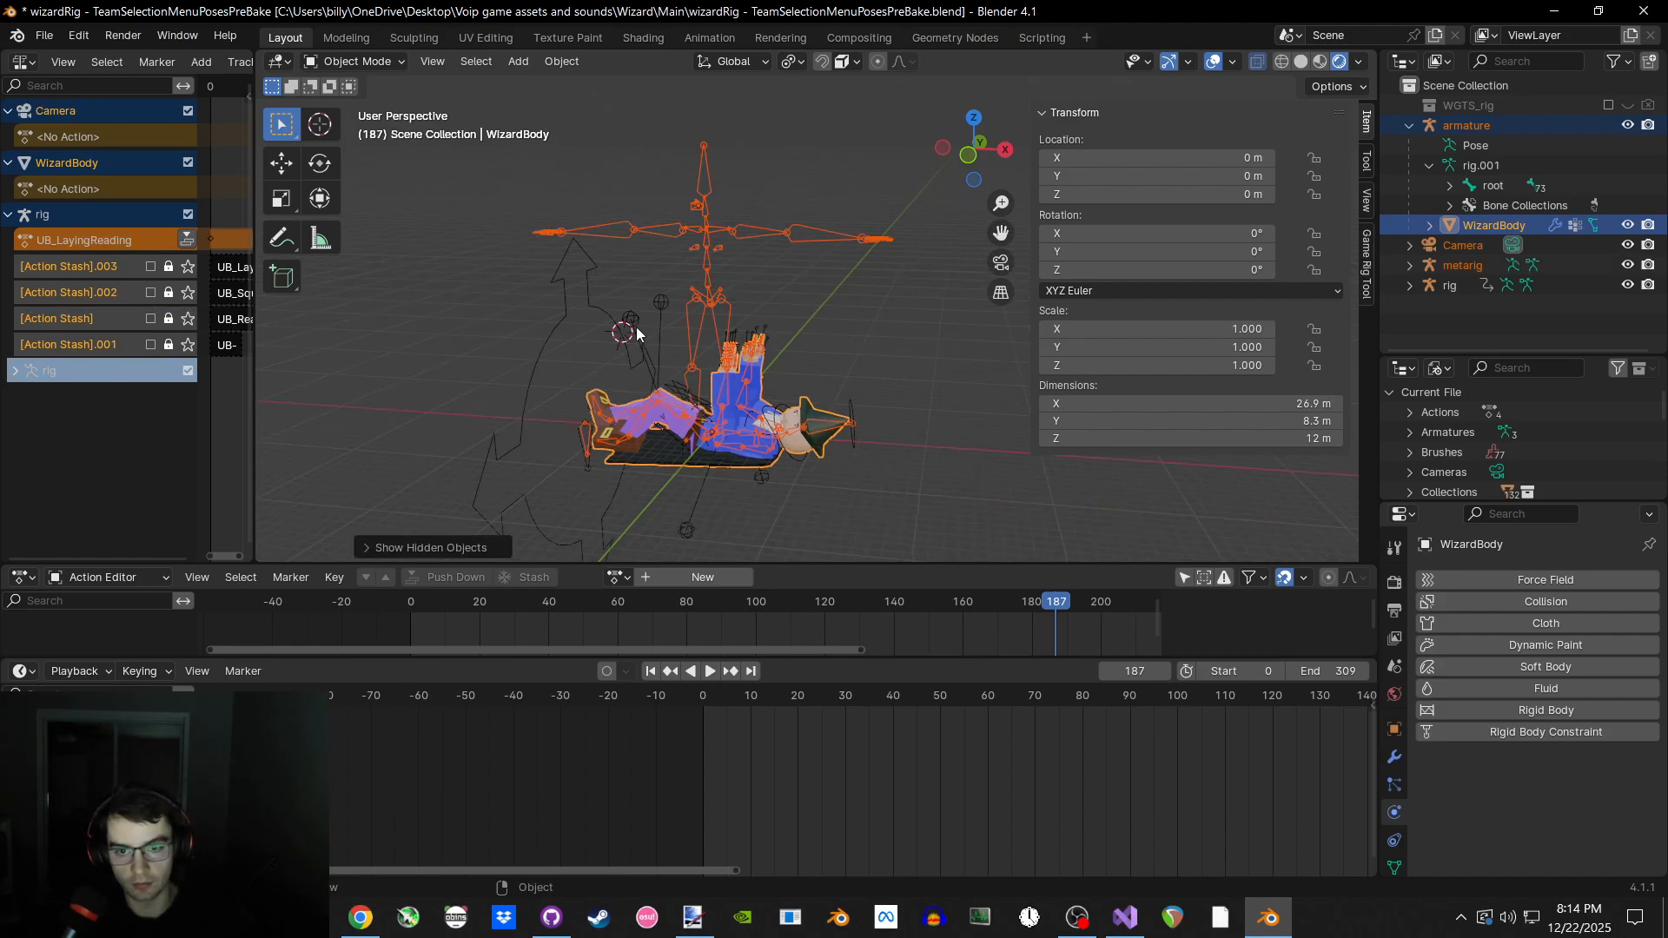
Hide WizardBody, select the control rig and switch it to Pose Mode.
left_click(1631, 225)
left_click(580, 279)
key("ctrl+Tab")
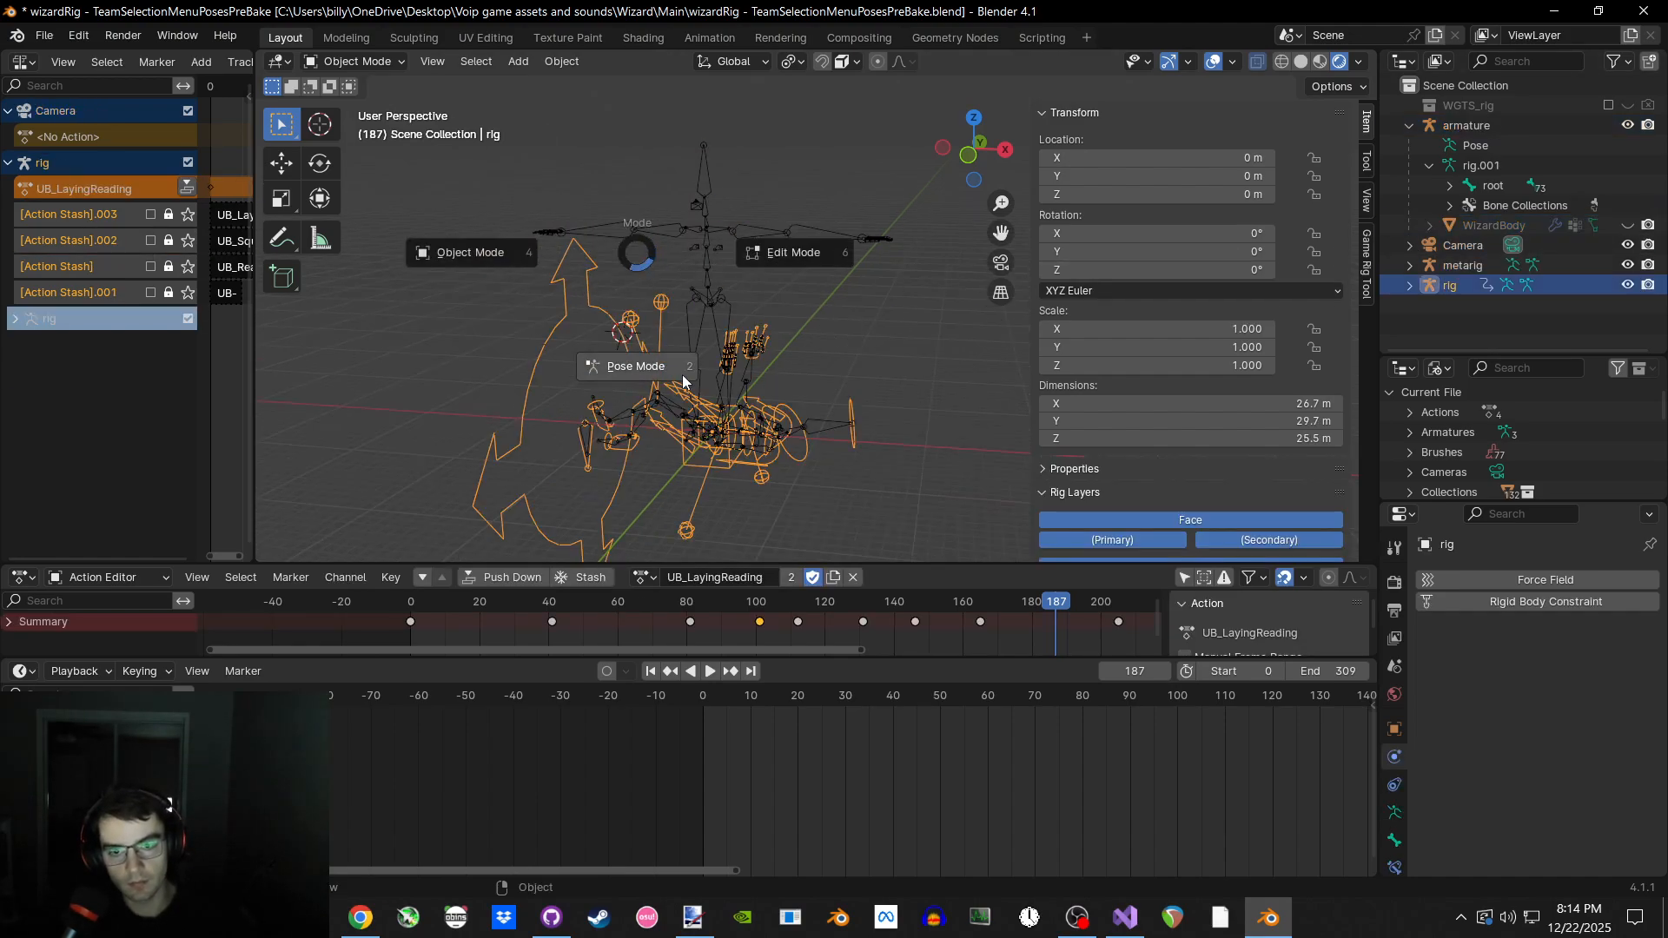
left_click(683, 378)
Show WizardBody again and hide the Camera and metarig objects.
left_click(1631, 230)
left_click(1631, 231)
left_click(1629, 245)
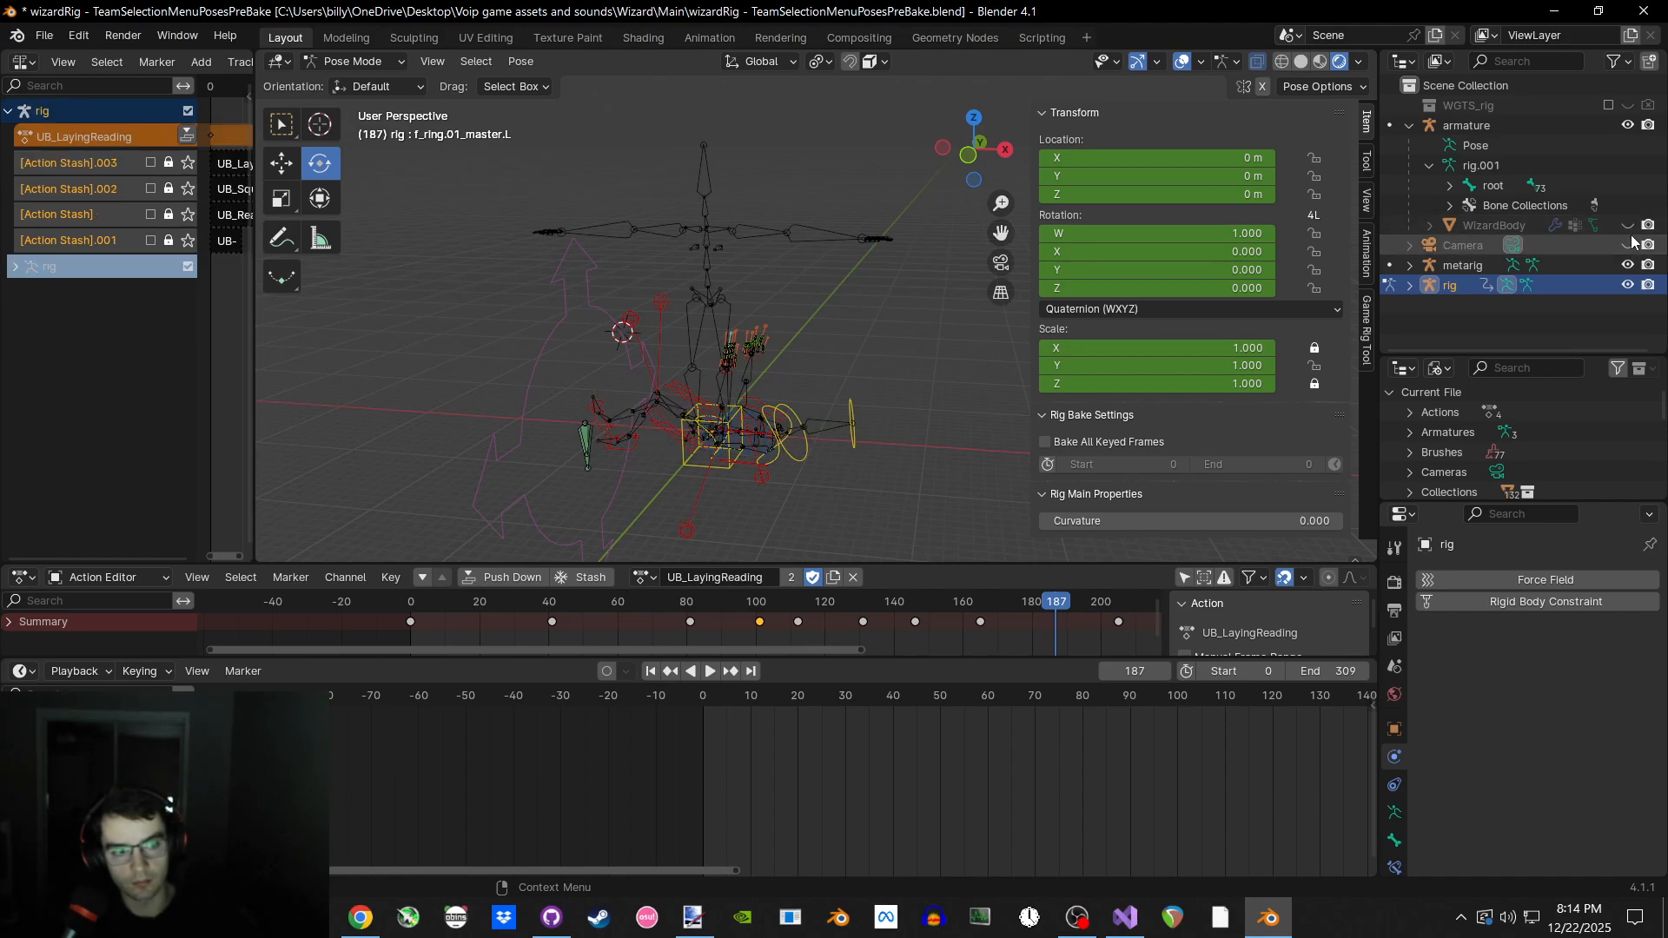
left_click(1629, 226)
left_click(1627, 266)
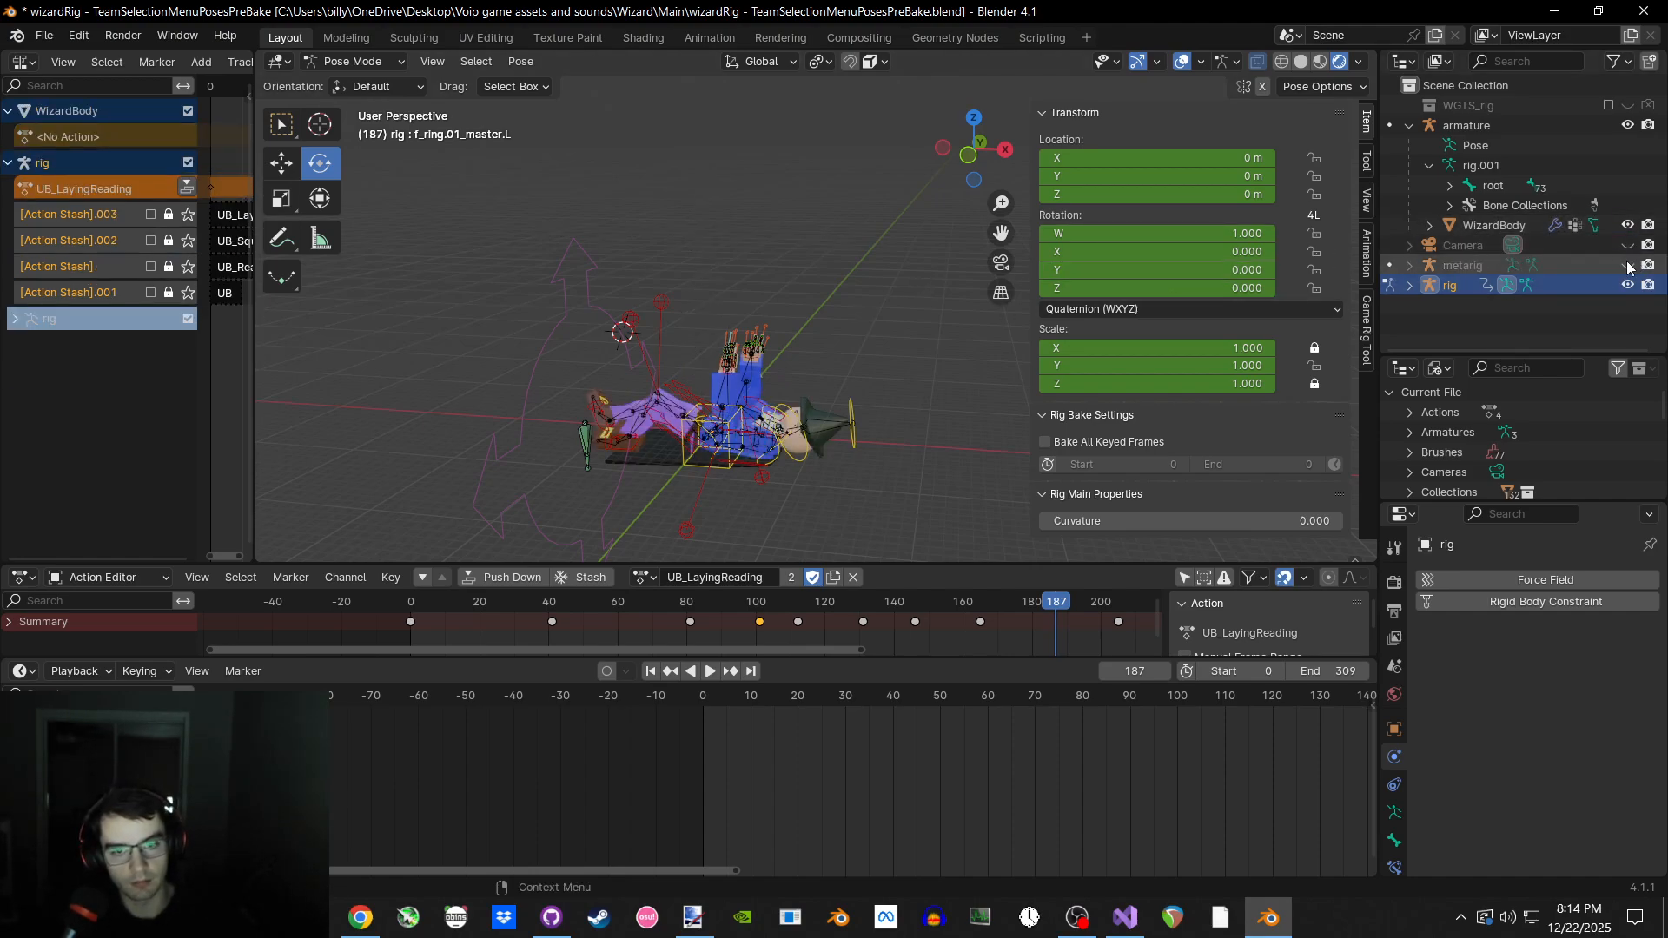
left_click(1627, 265)
left_click(1627, 265)
Try scaling and rotating the right middle finger's master control, f_middle.01_master.R.
scroll(782, 356, "up", 6)
left_click(742, 255)
scroll(764, 265, "up", 5)
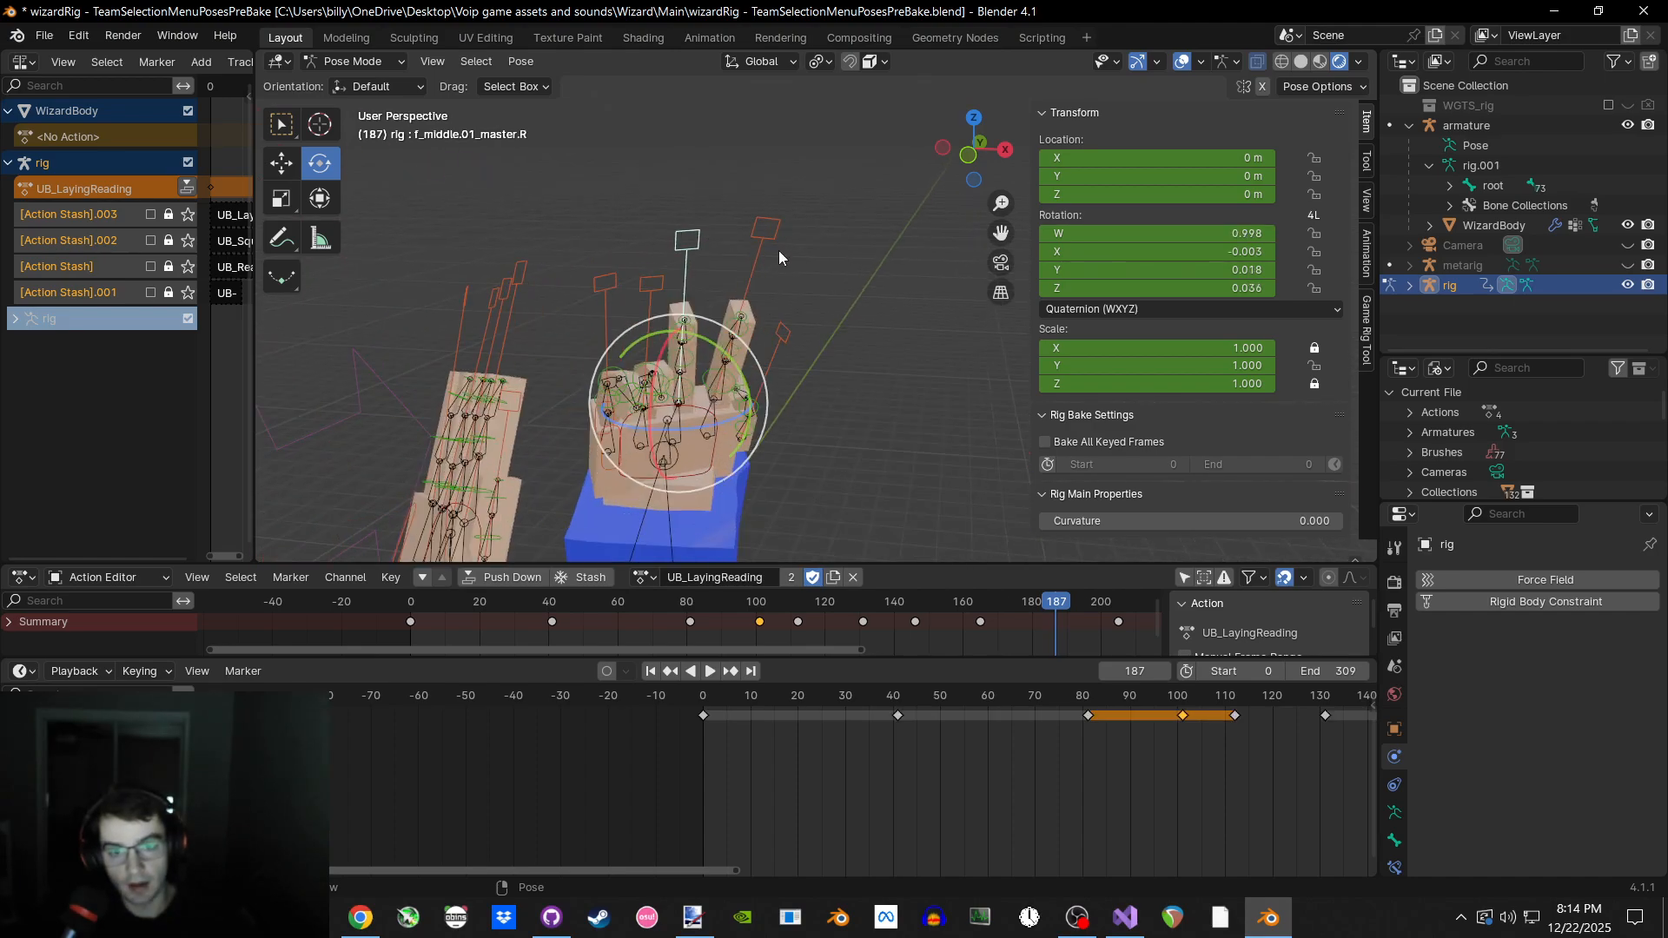
middle_click_drag(778, 250, 757, 229)
key("s")
right_click(771, 283)
key("r")
right_click(852, 254)
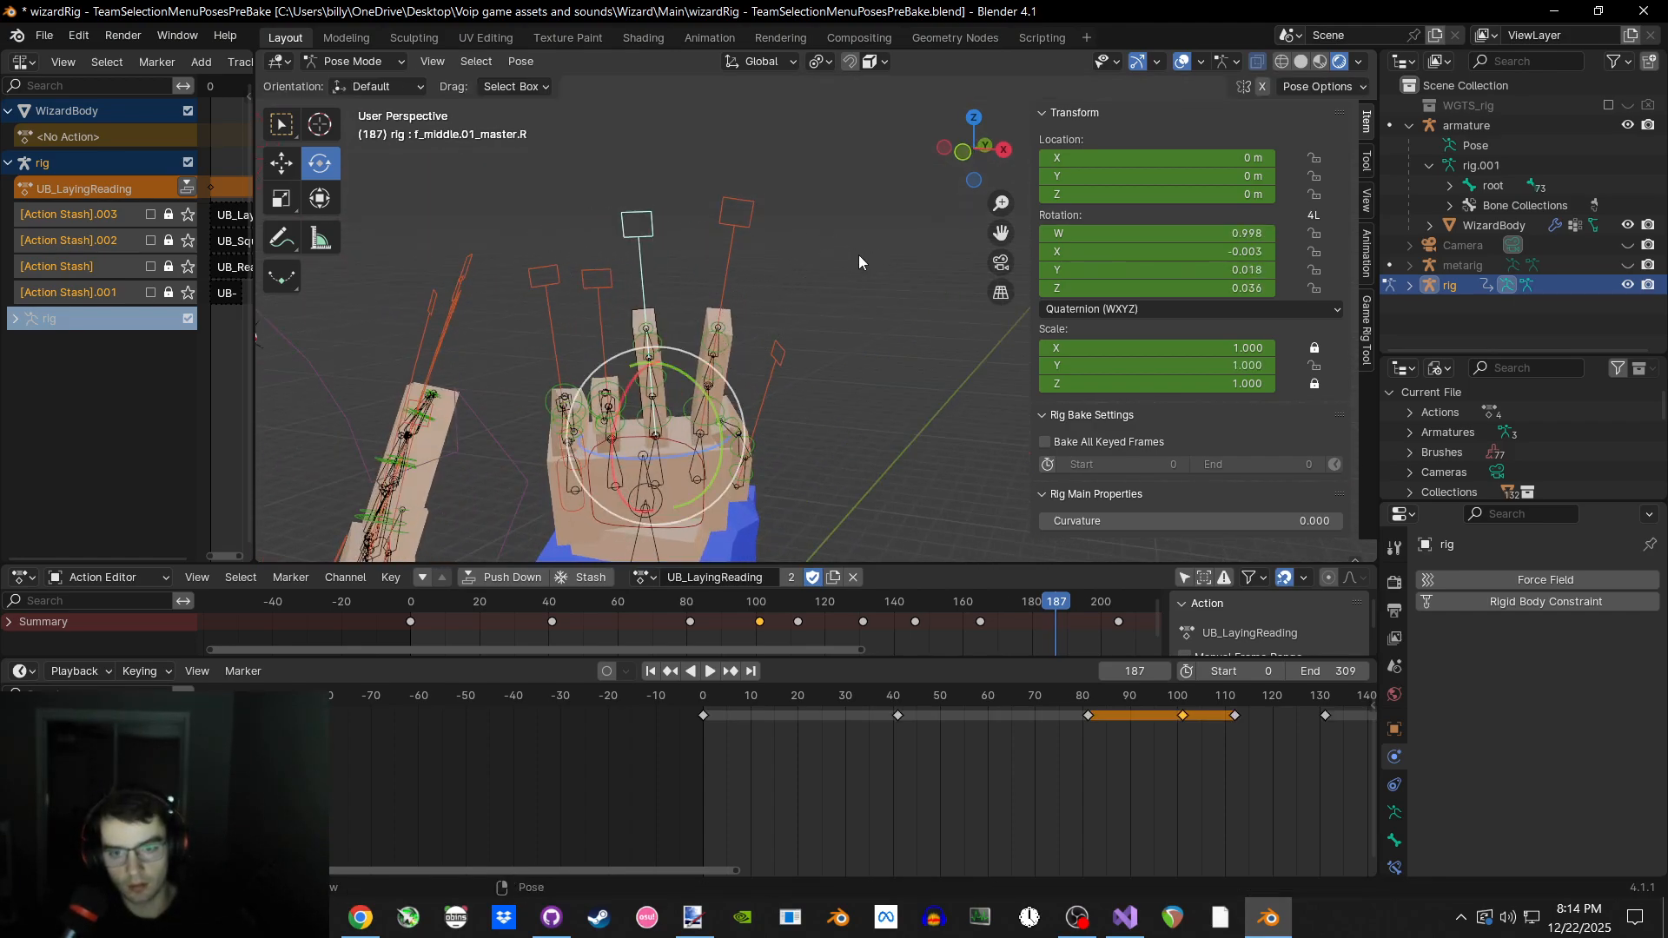
Try rotating the right index finger's master control, f_index.01_master.R.
left_click(749, 222)
key("r")
right_click(730, 220)
Close Blender while saving the wizardRig file, and launch the voip project from Visual Studio without debugging.
left_click(1644, 11)
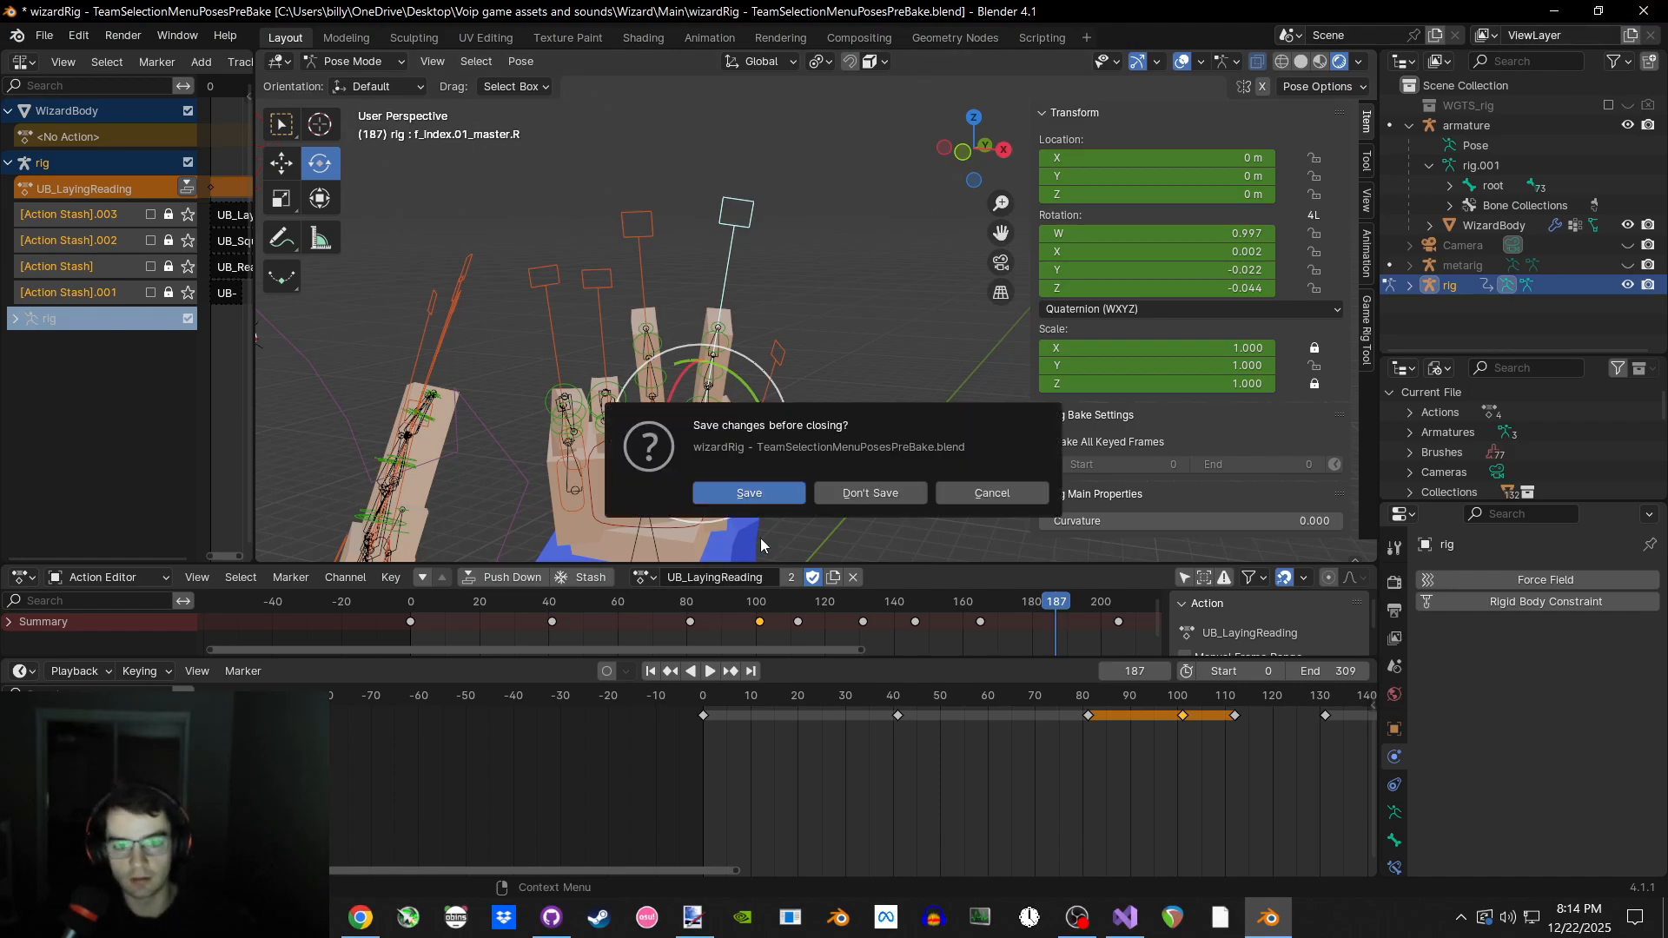
left_click(751, 492)
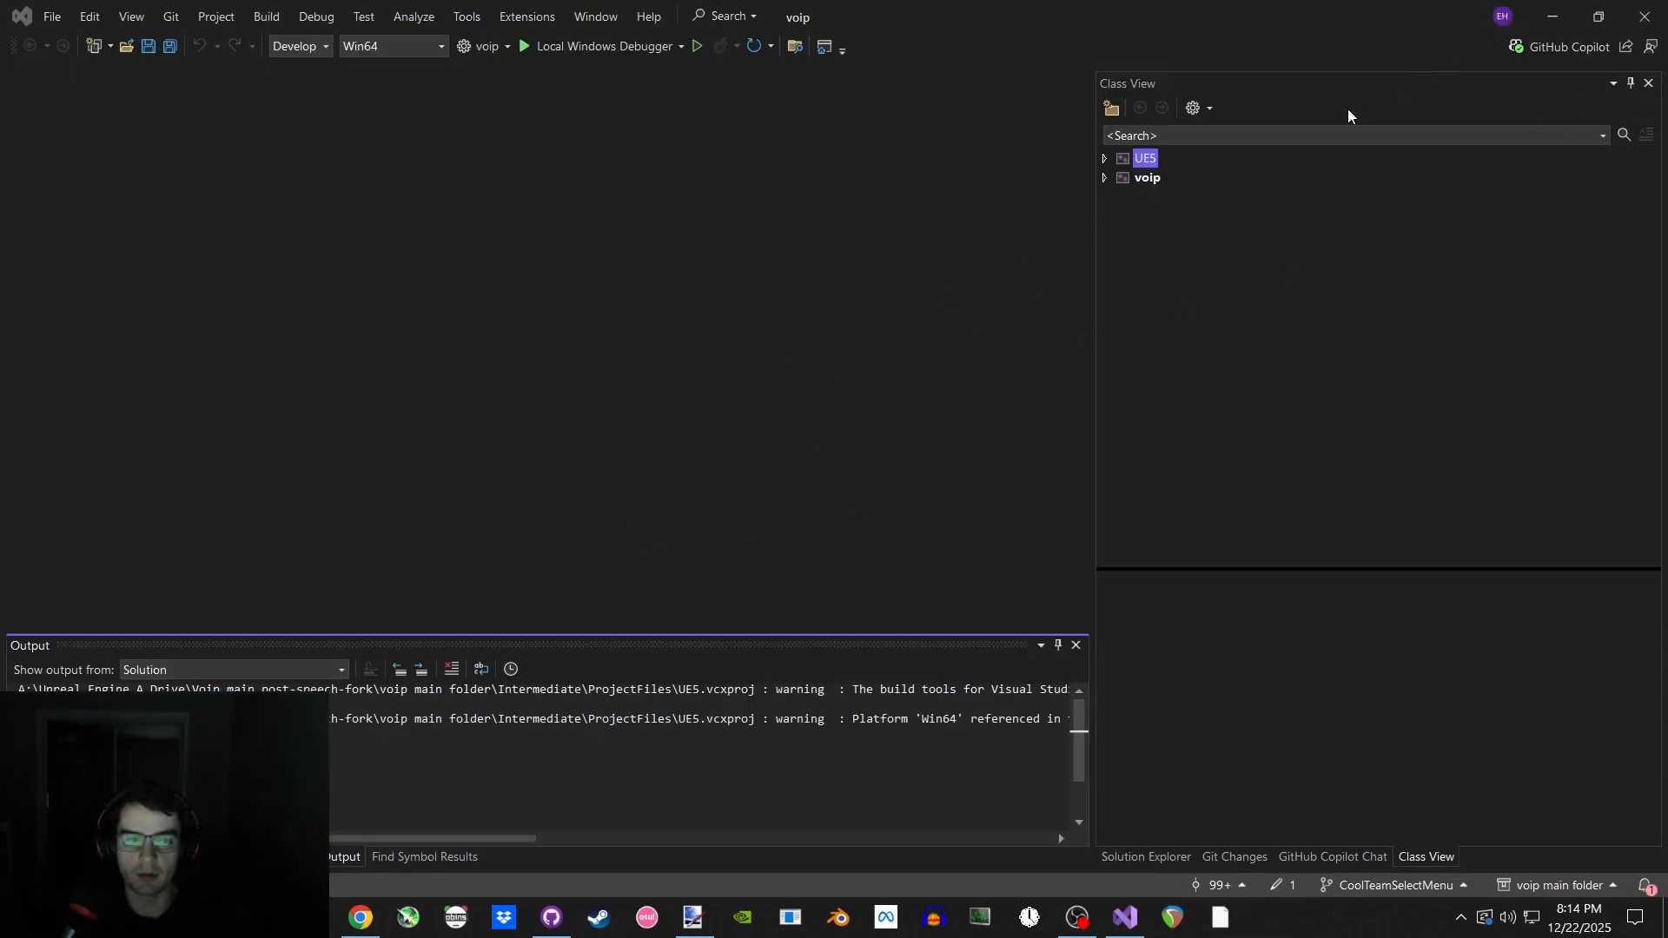
left_click(699, 47)
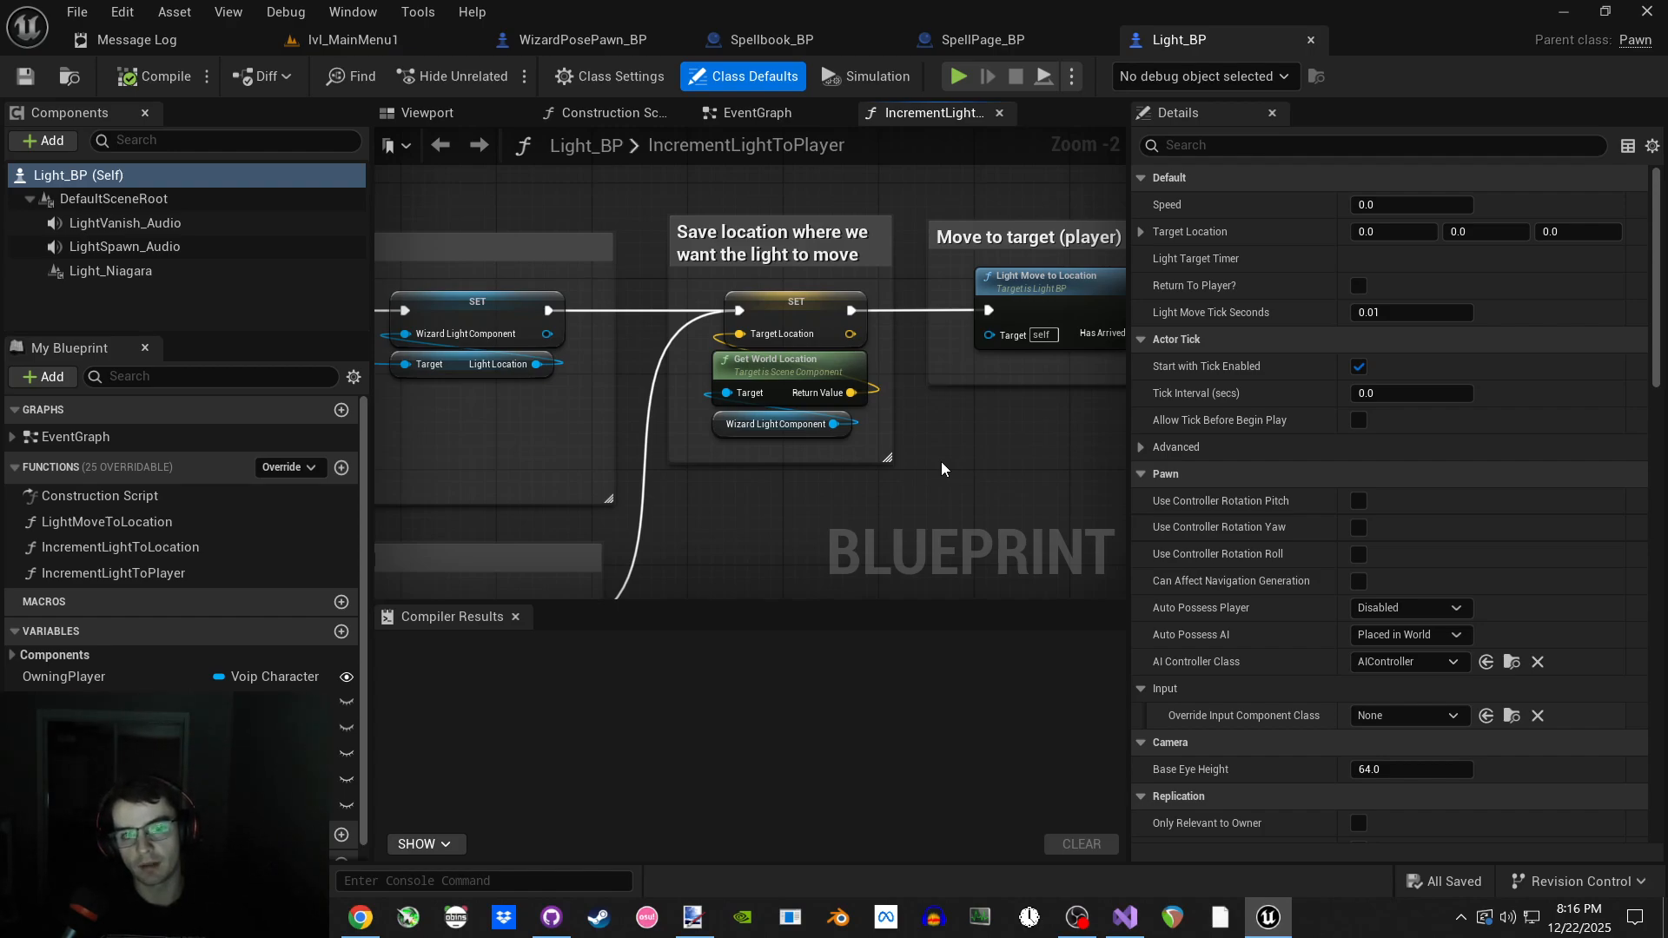
Look over the whole IncrementLightToPlayer graph in Light_BP and switch to the lvl_MainMenu1 level.
right_click_drag(941, 463, 677, 238)
scroll(1004, 498, "down", 10)
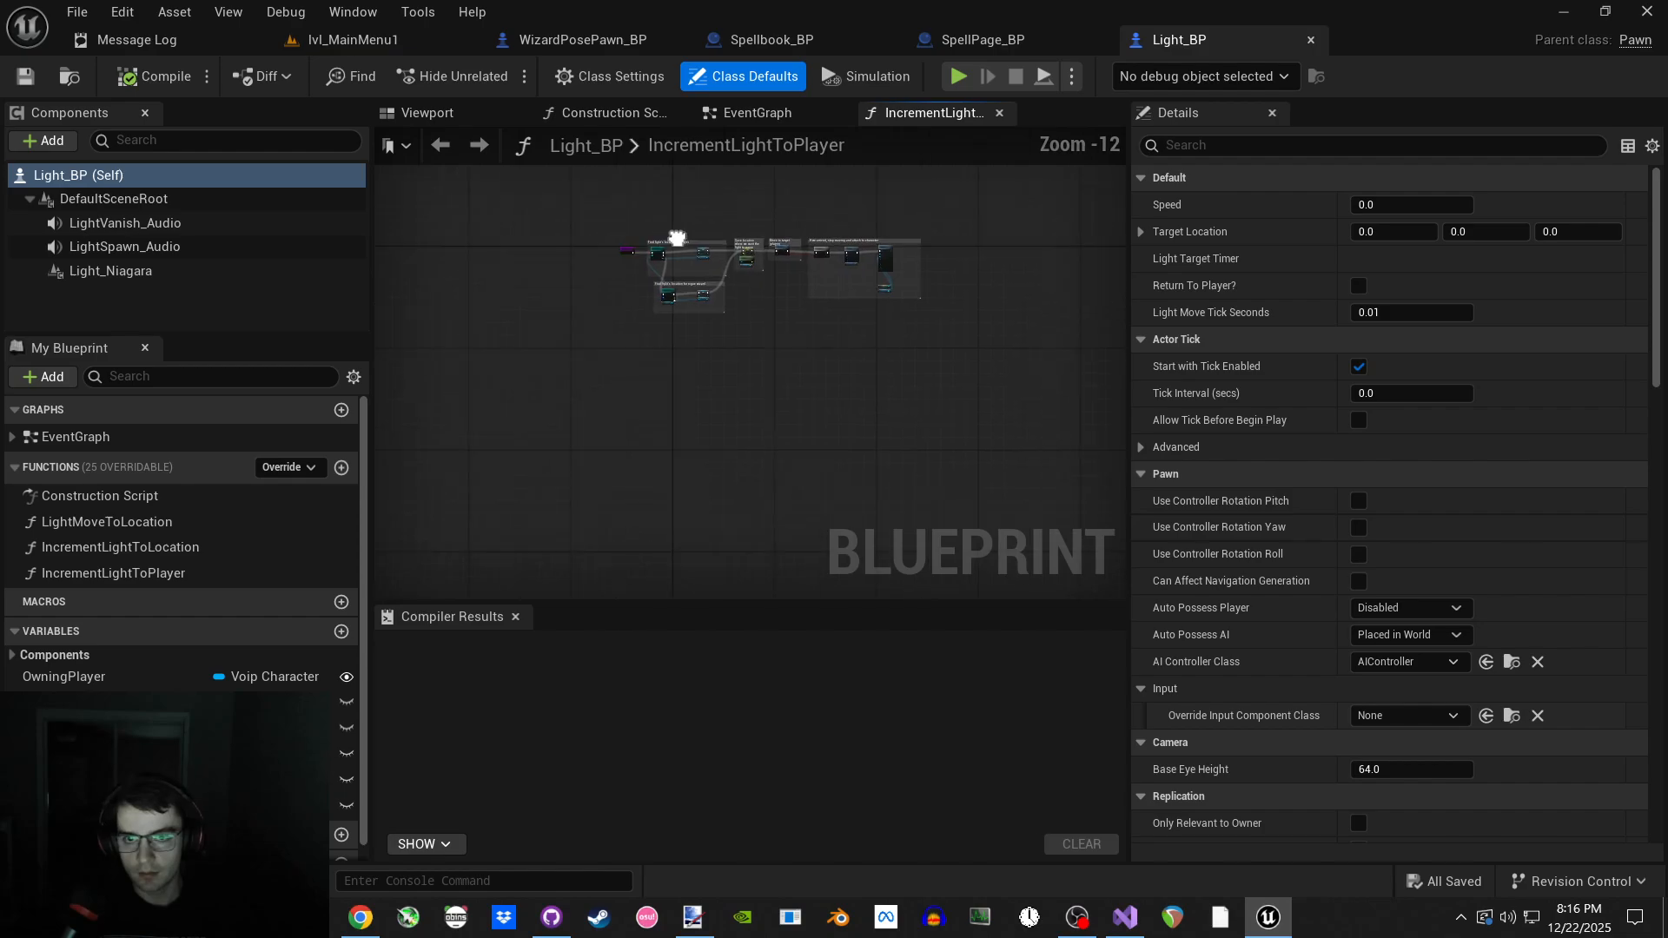
left_click(435, 39)
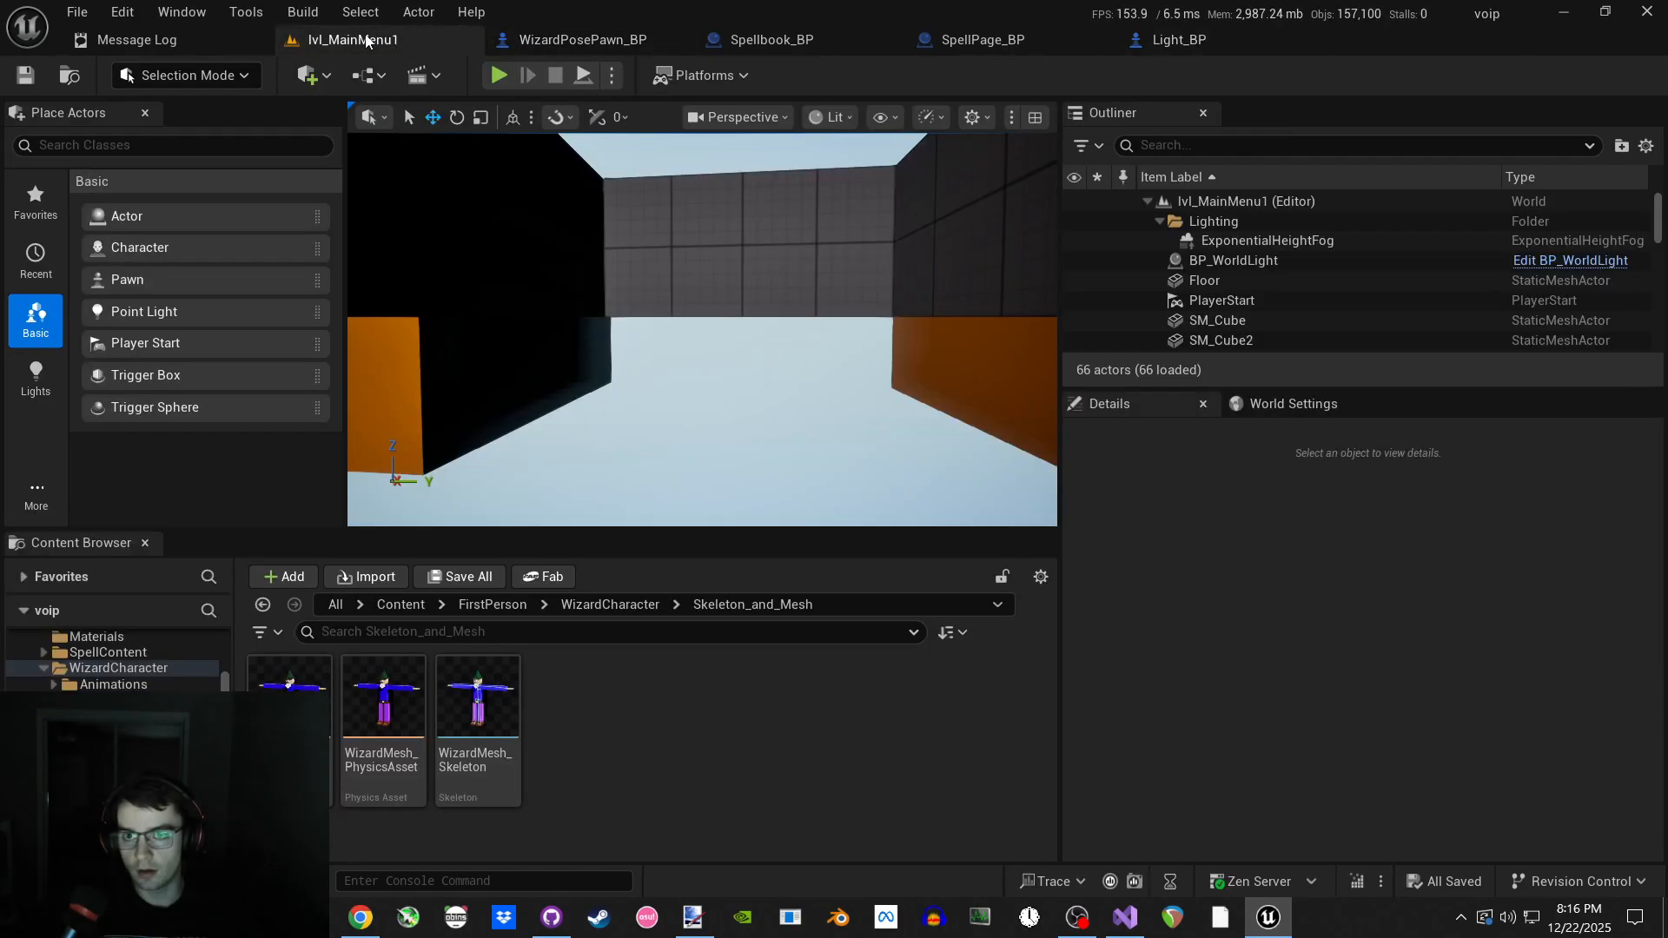
key("alt+p")
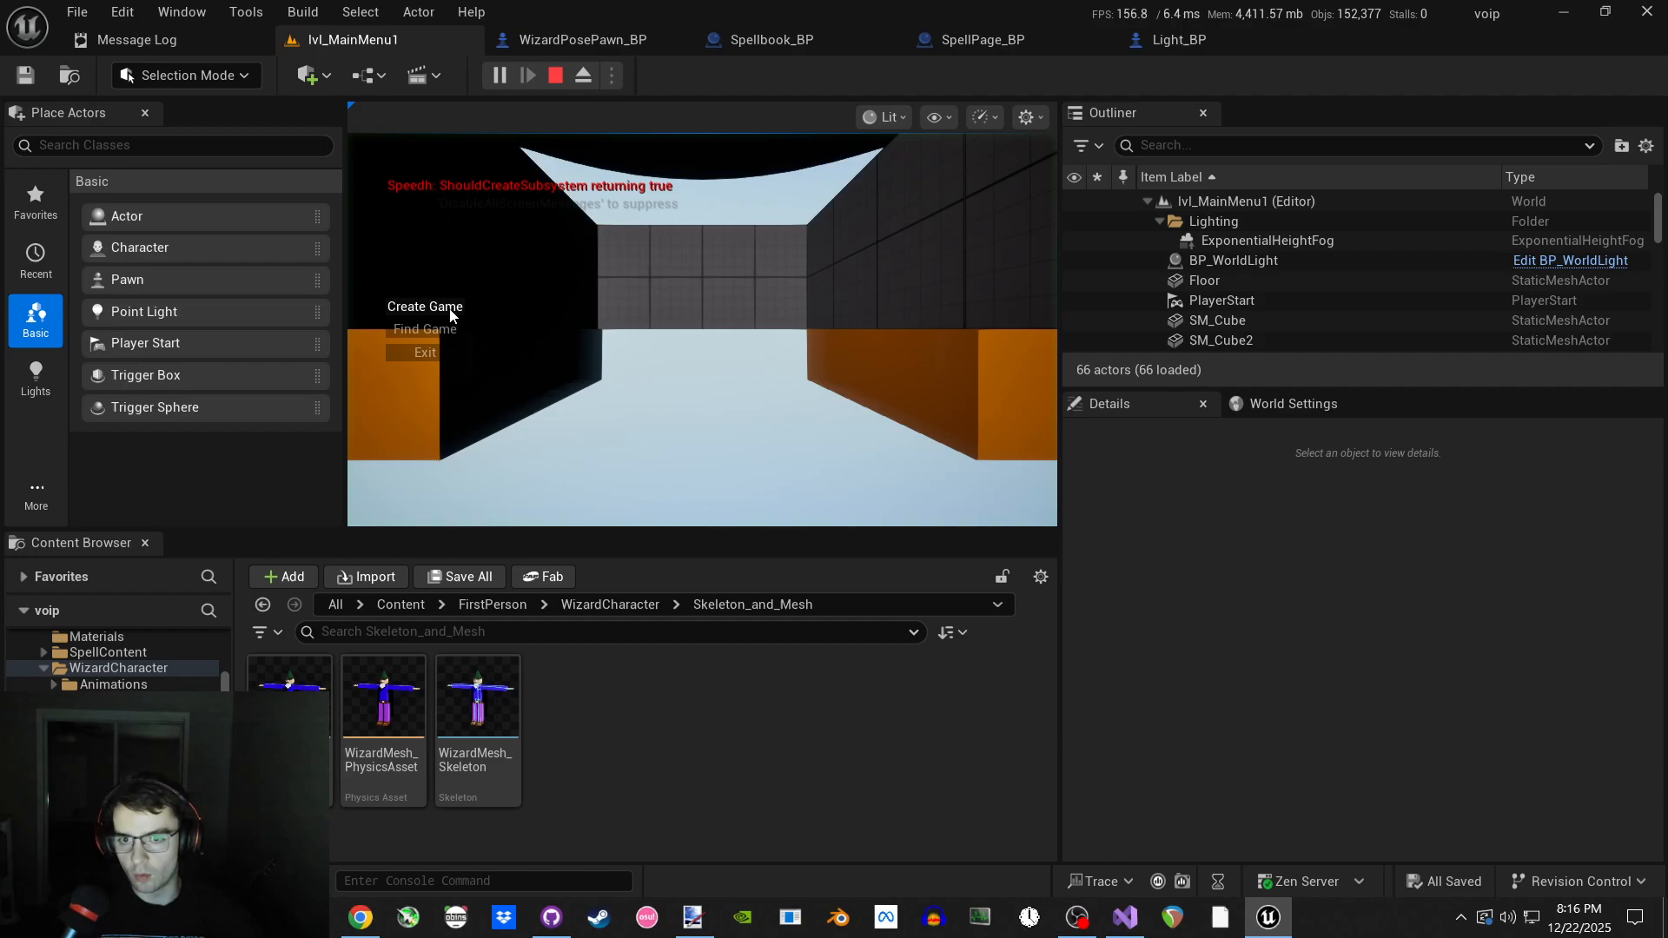
left_click(415, 309)
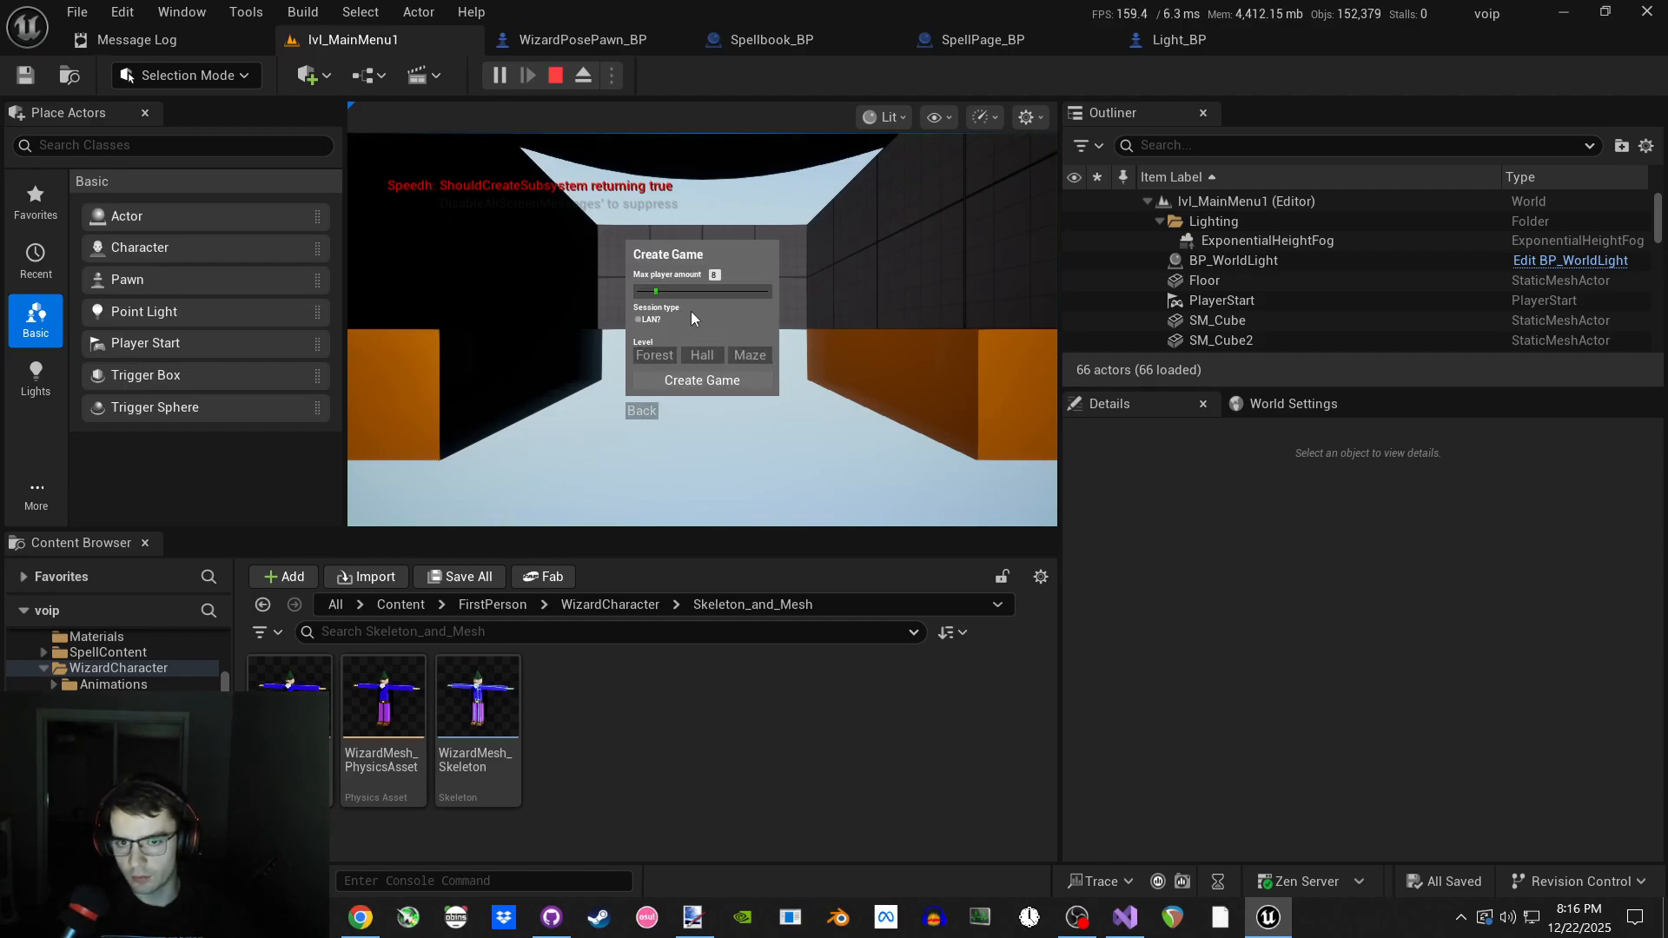
key("Escape")
Play-test the main menu level, create a game in Team Deathmatch mode to view the team selection screen, and stop the session.
left_click(498, 76)
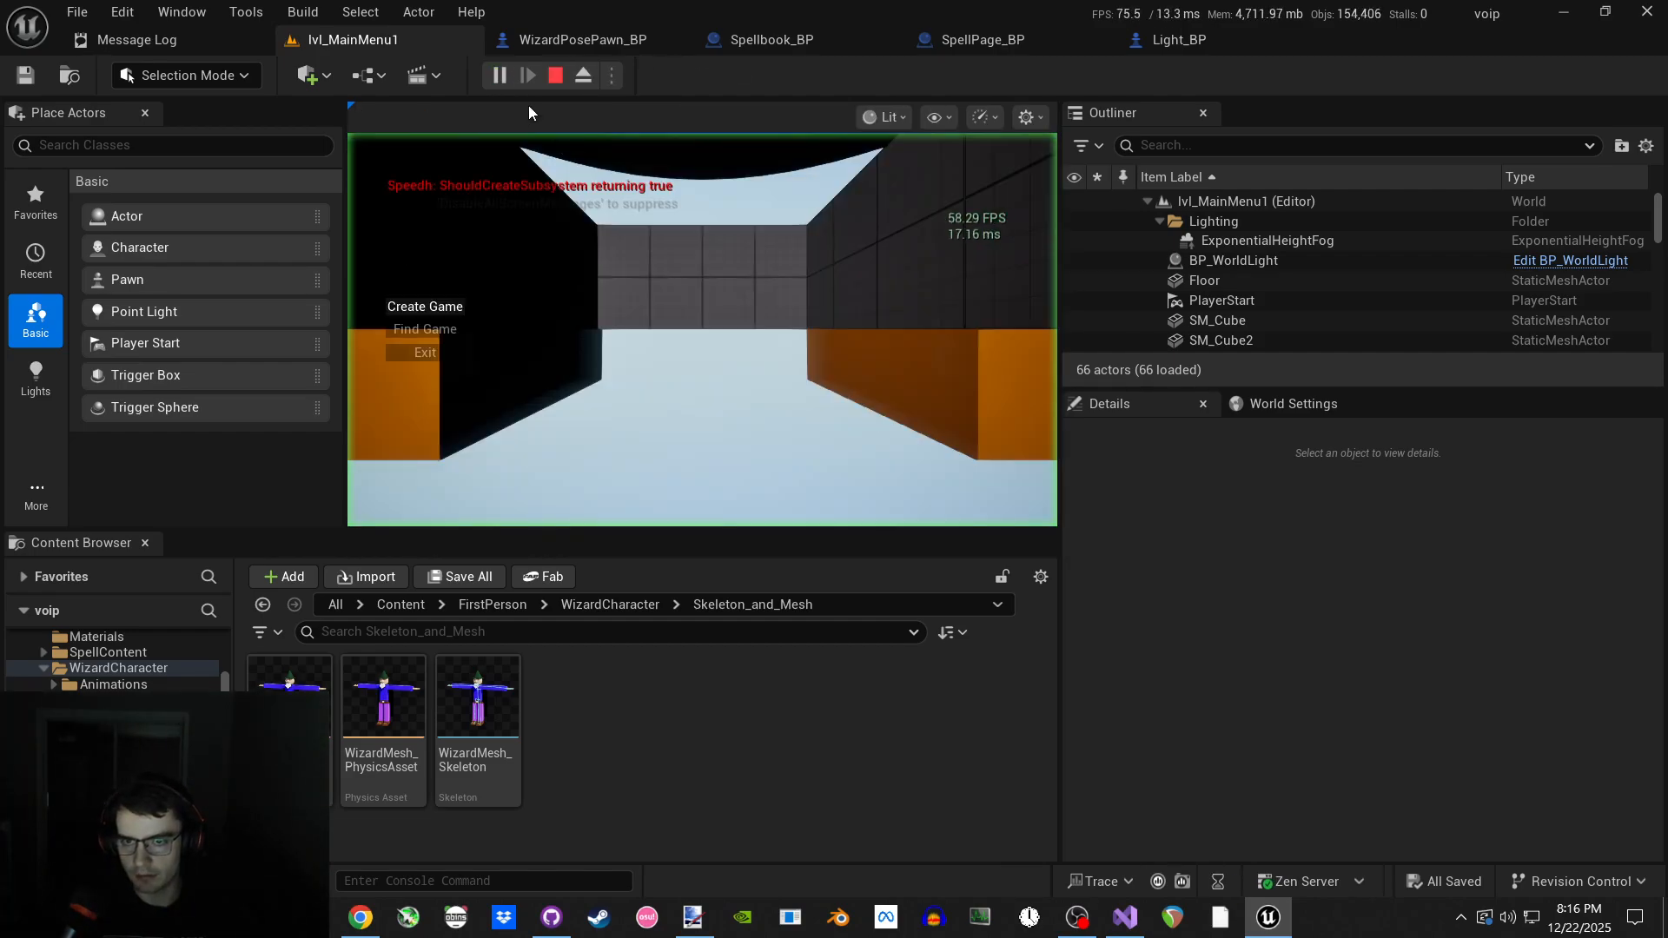
left_click(425, 307)
left_click(698, 375)
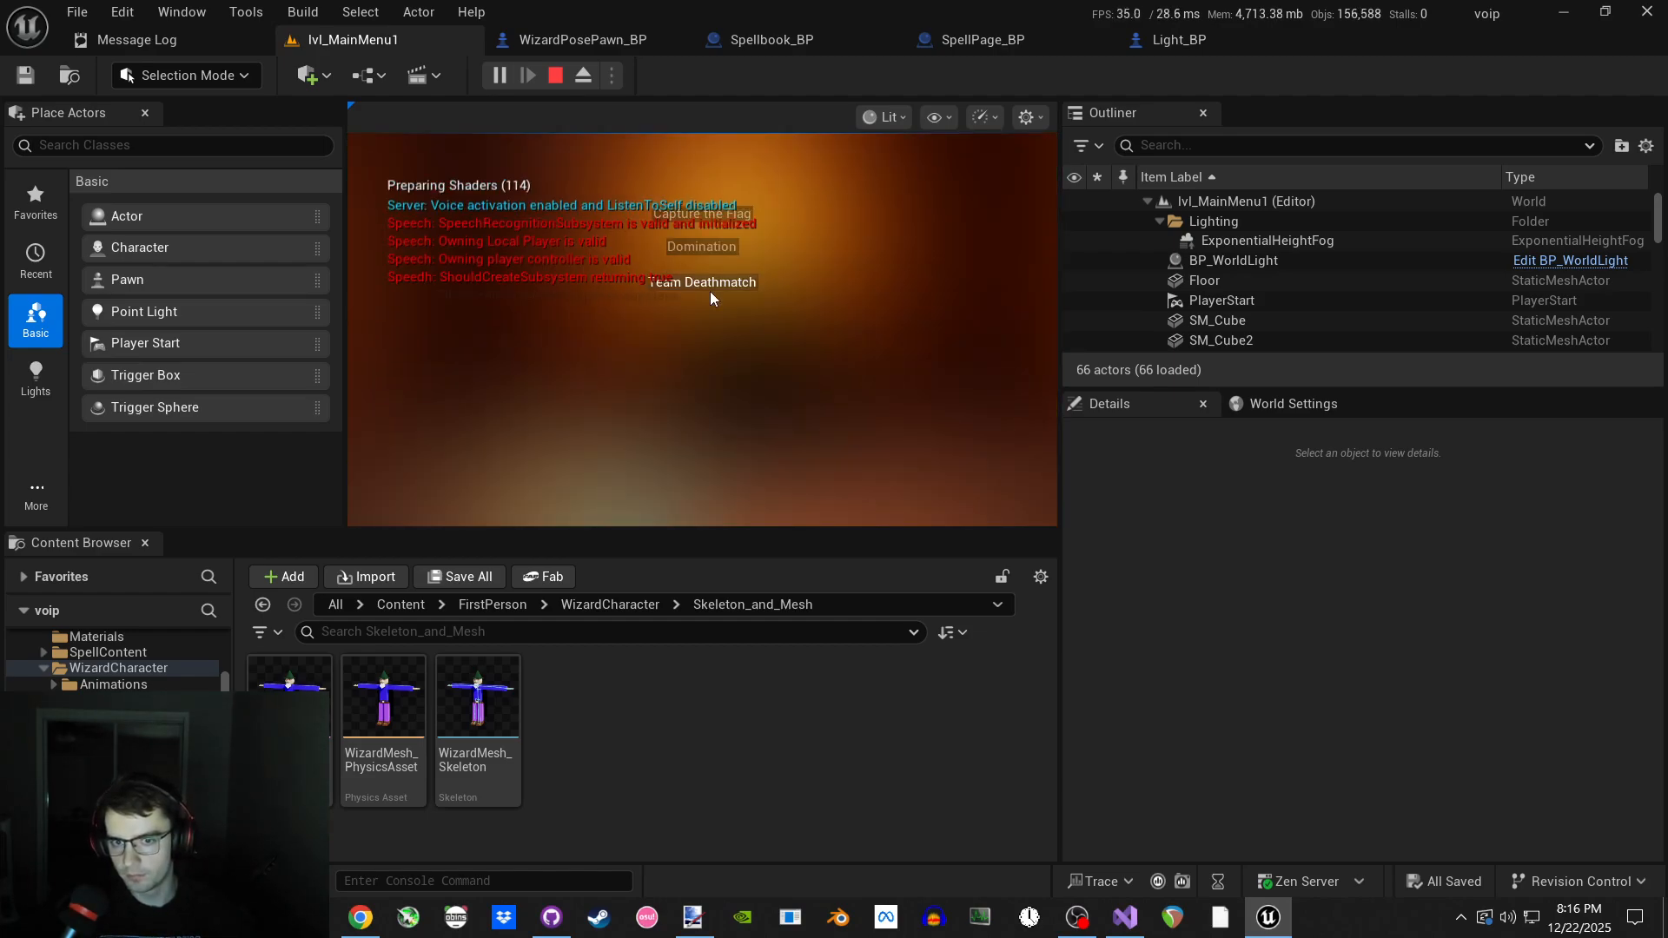
left_click(711, 287)
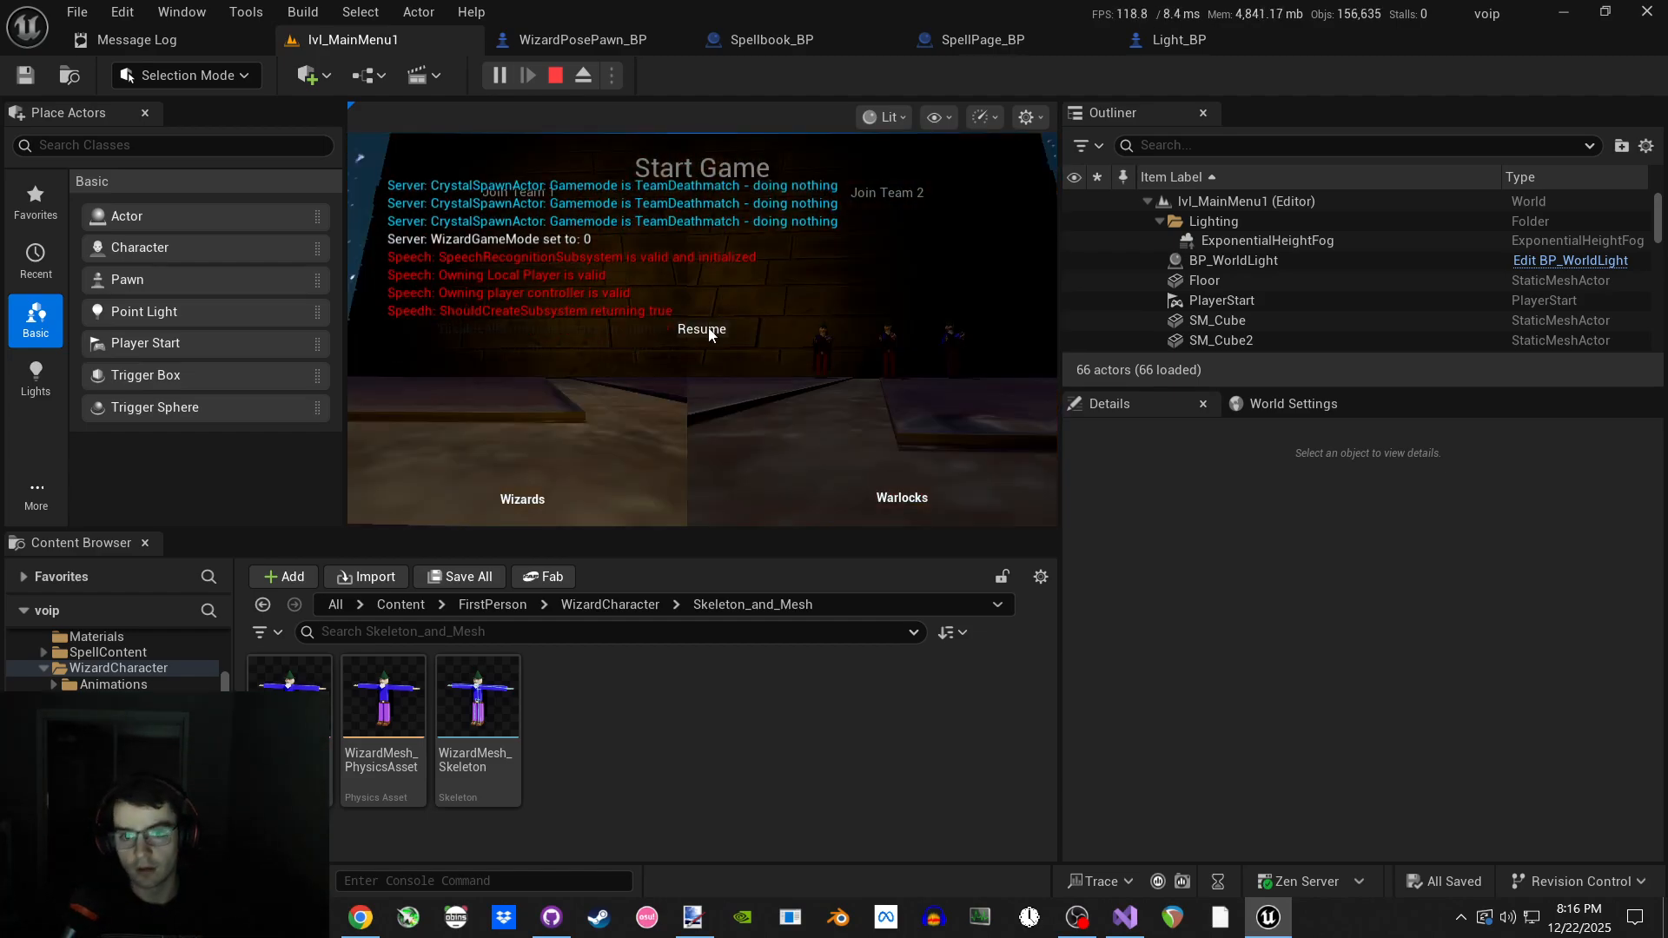
key("Escape")
right_click_drag(703, 327, 556, 356)
Open HallLevel from the Content/Levels/Dungeon/Hall folder.
left_click(477, 700)
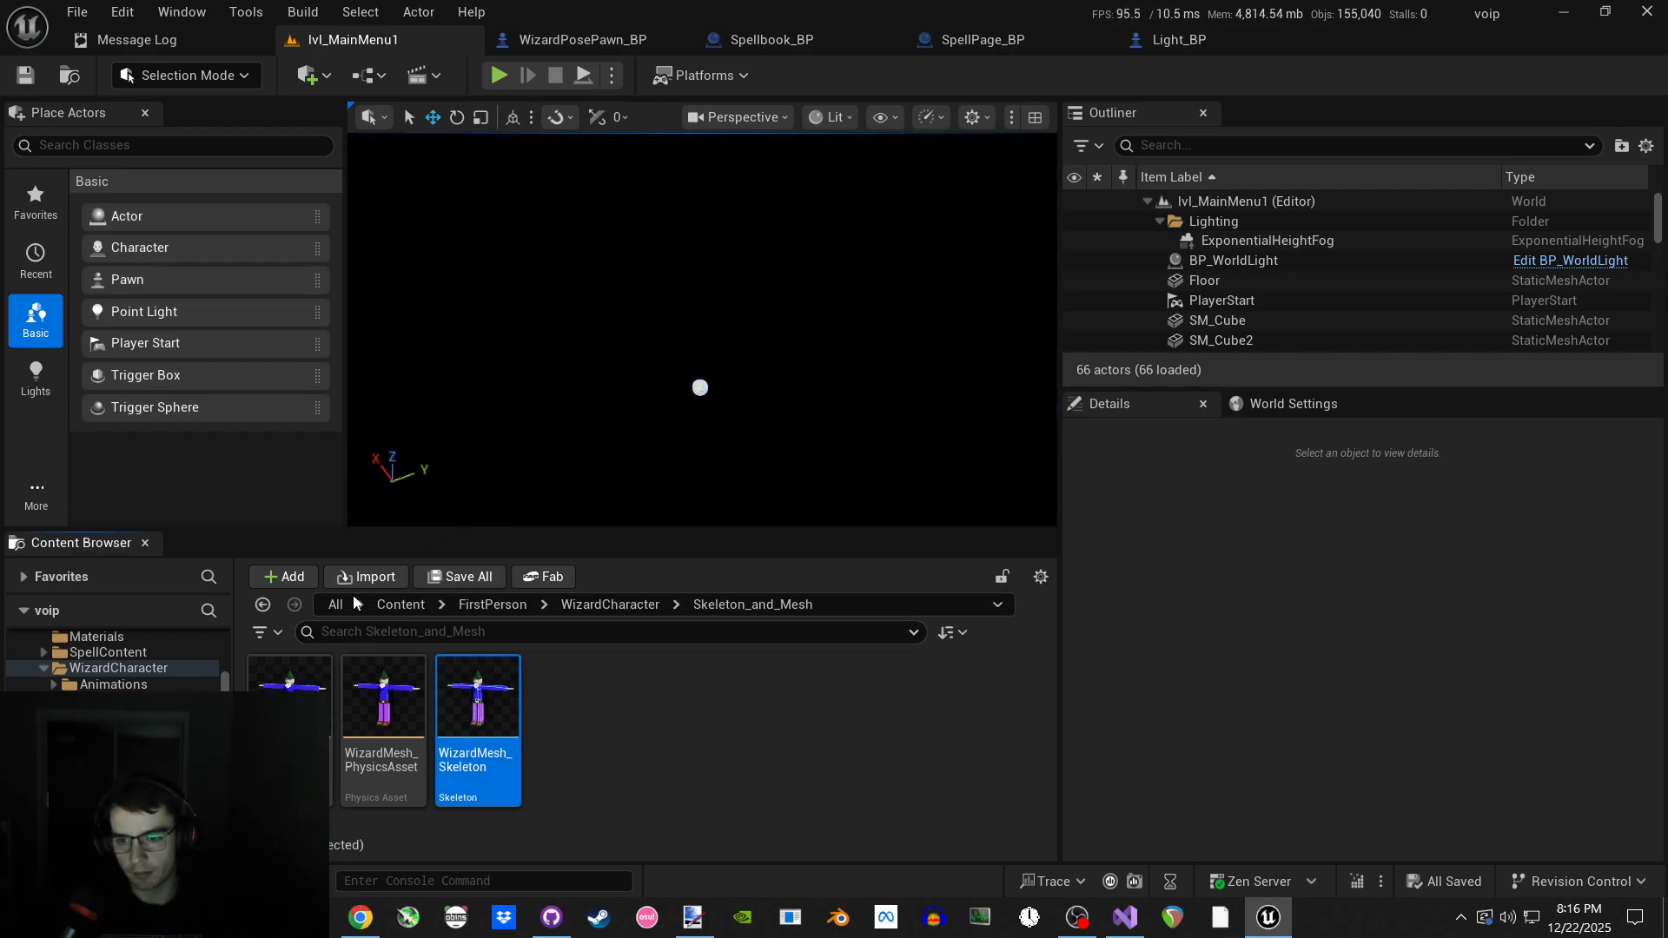
left_click(401, 605)
double_click(947, 695)
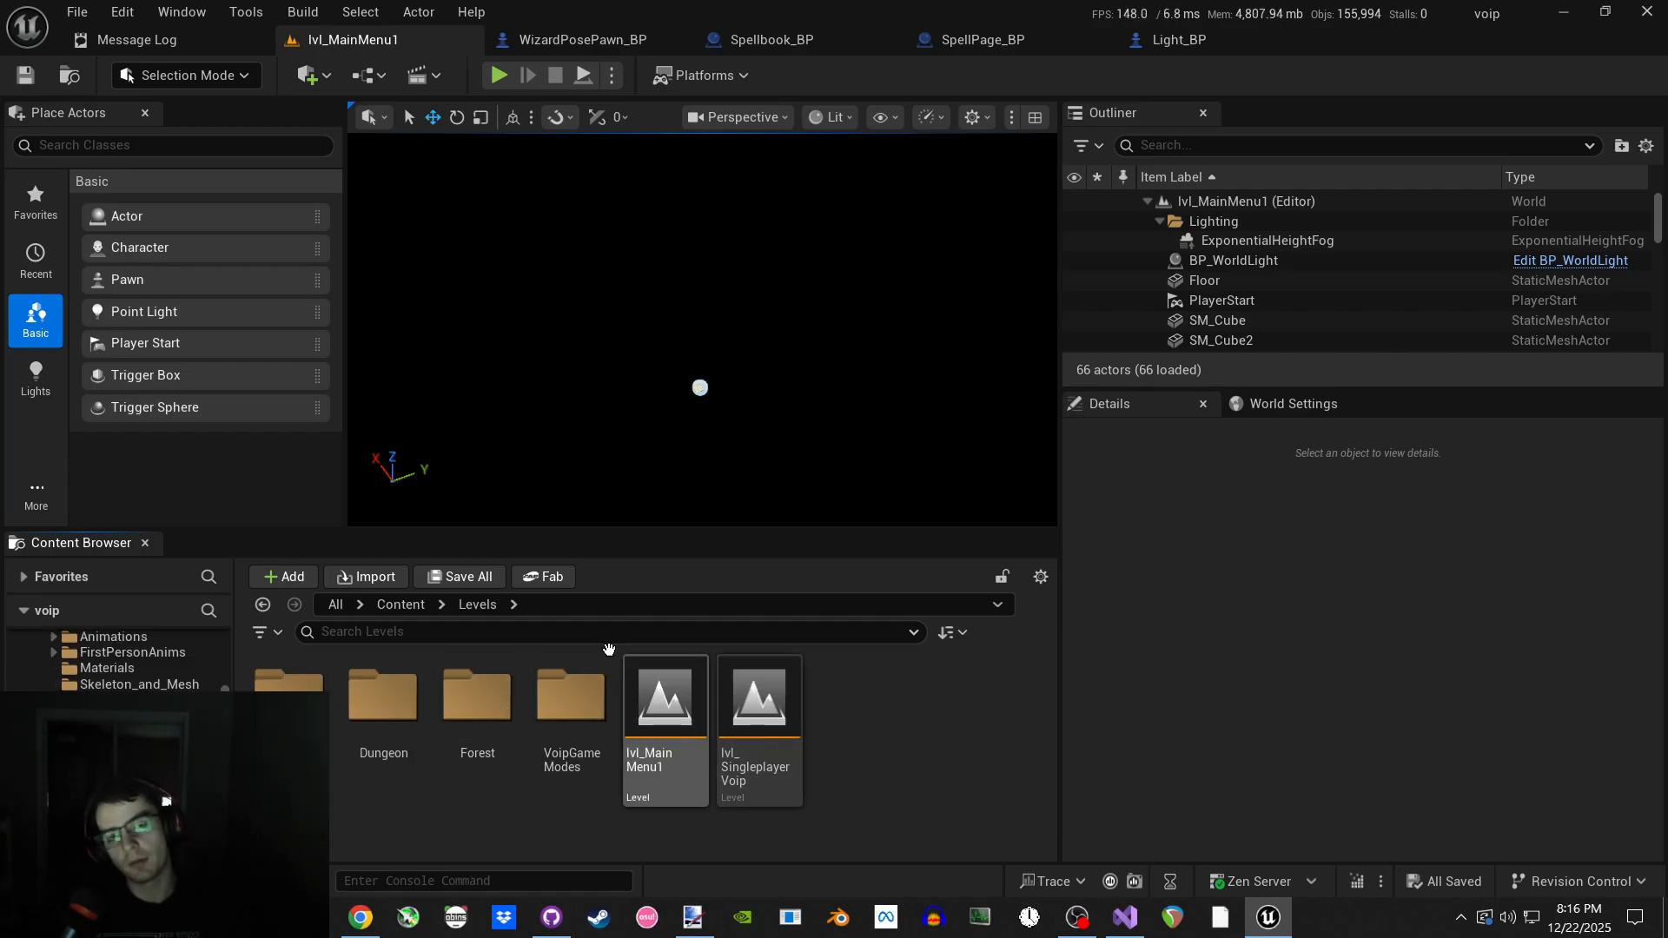
left_click(579, 772)
double_click(396, 746)
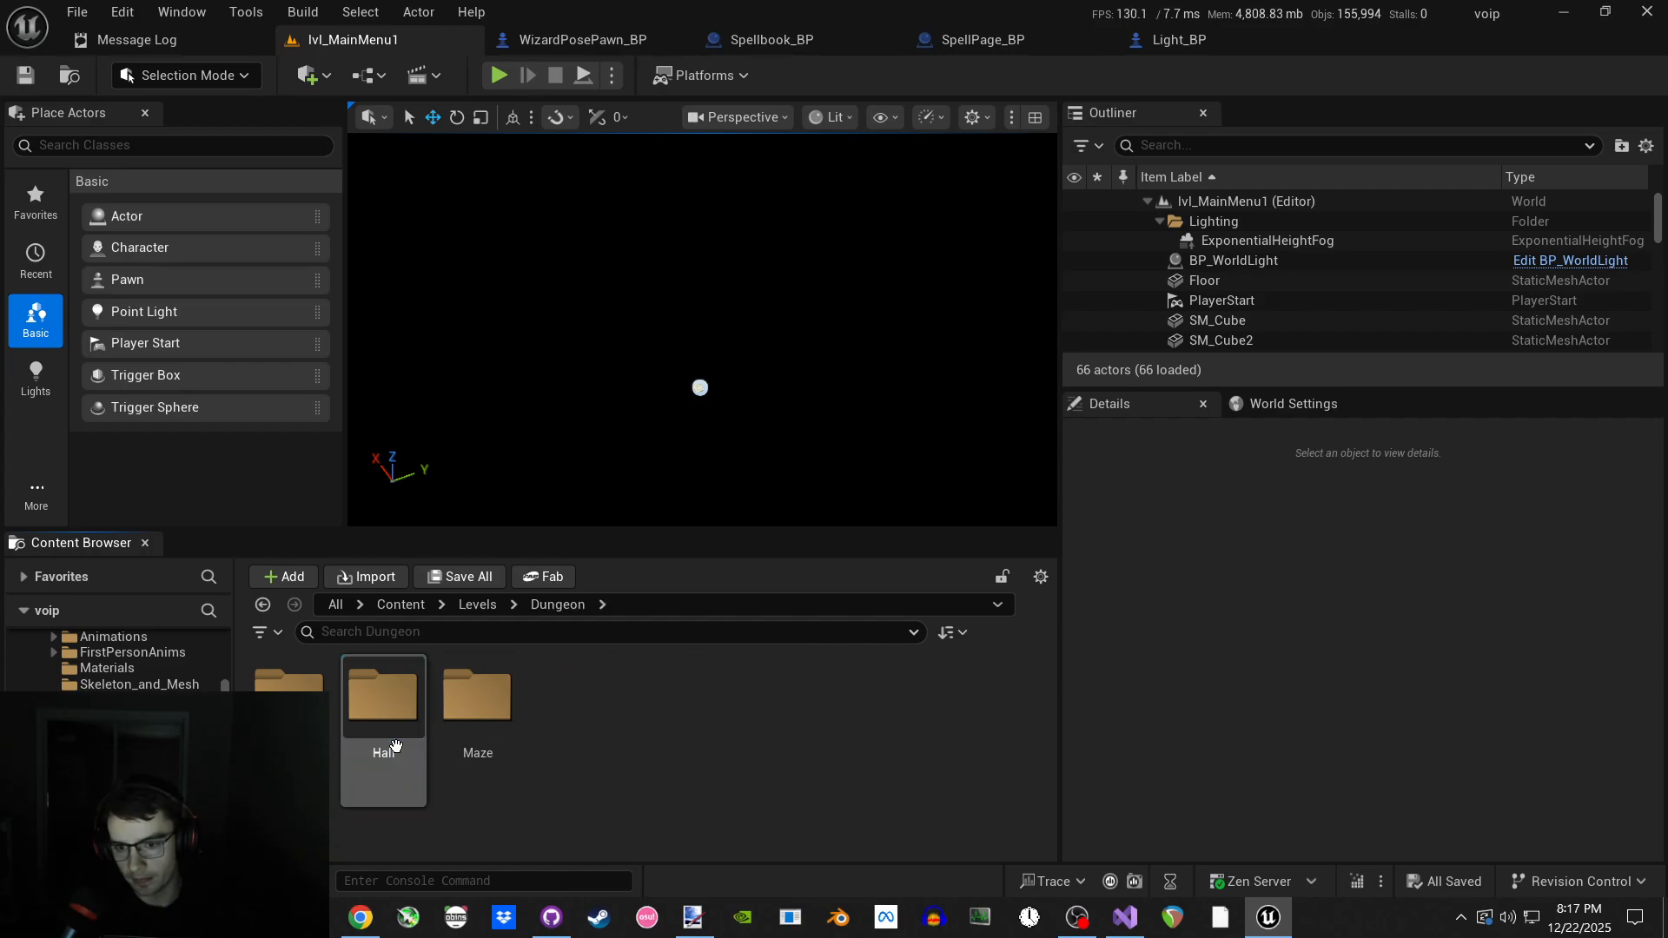
double_click(391, 766)
double_click(300, 743)
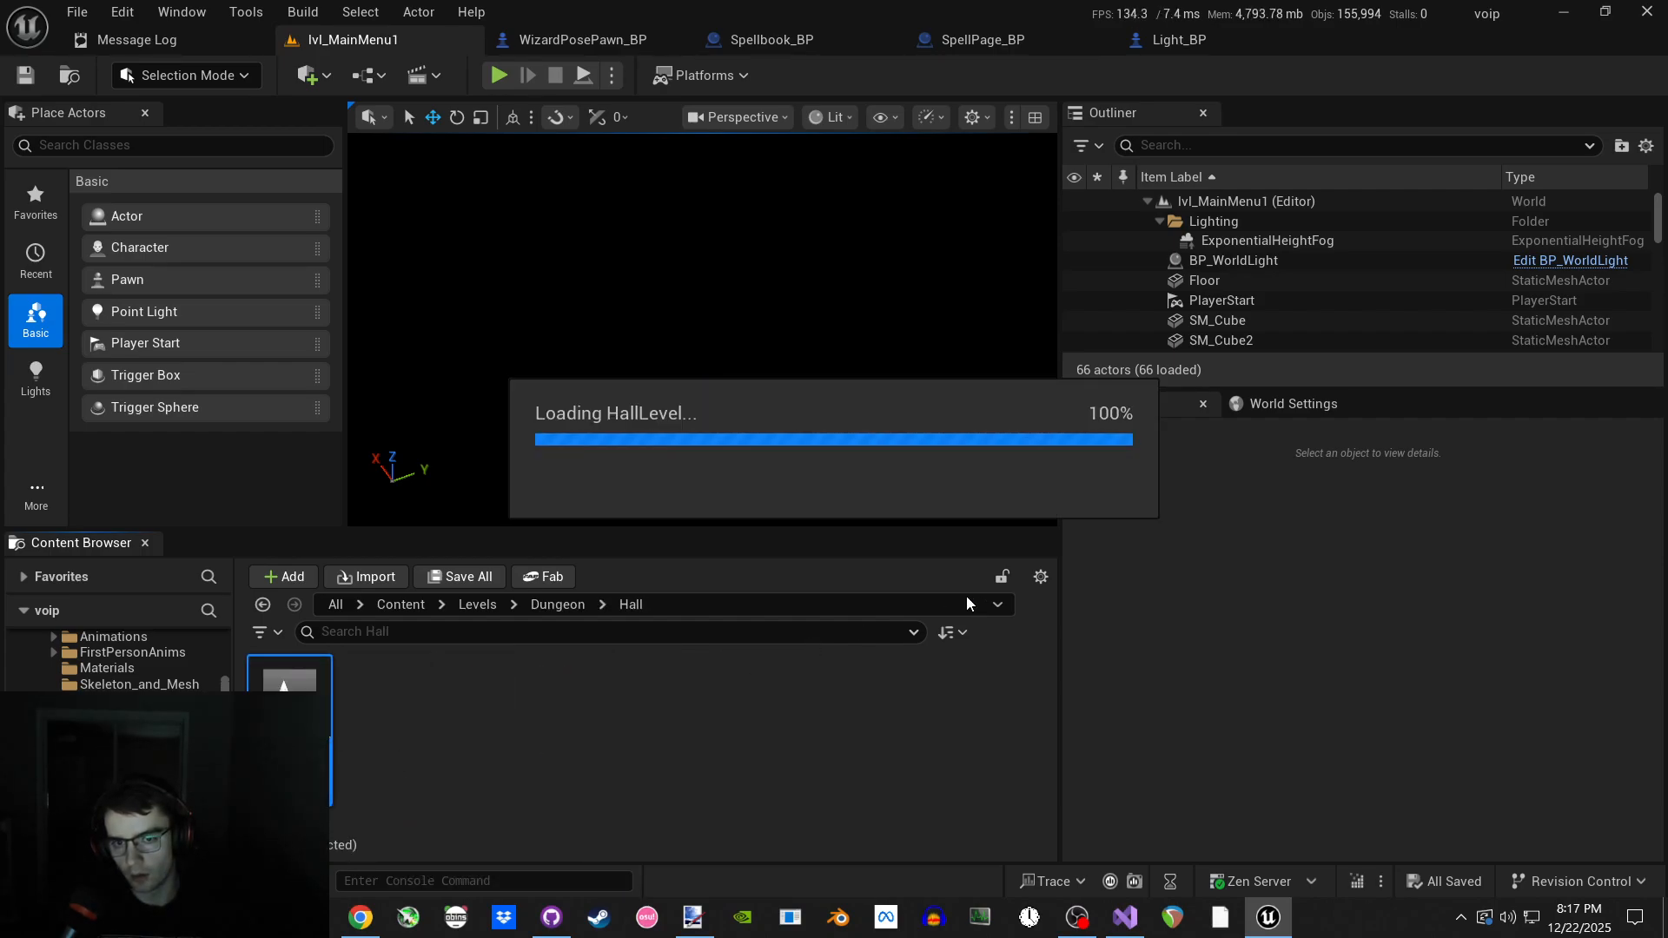
Look over the hanging lantern's light in the hall, play HallLevel briefly to view the team selection screen, and stop.
right_click_drag(726, 435, 634, 454)
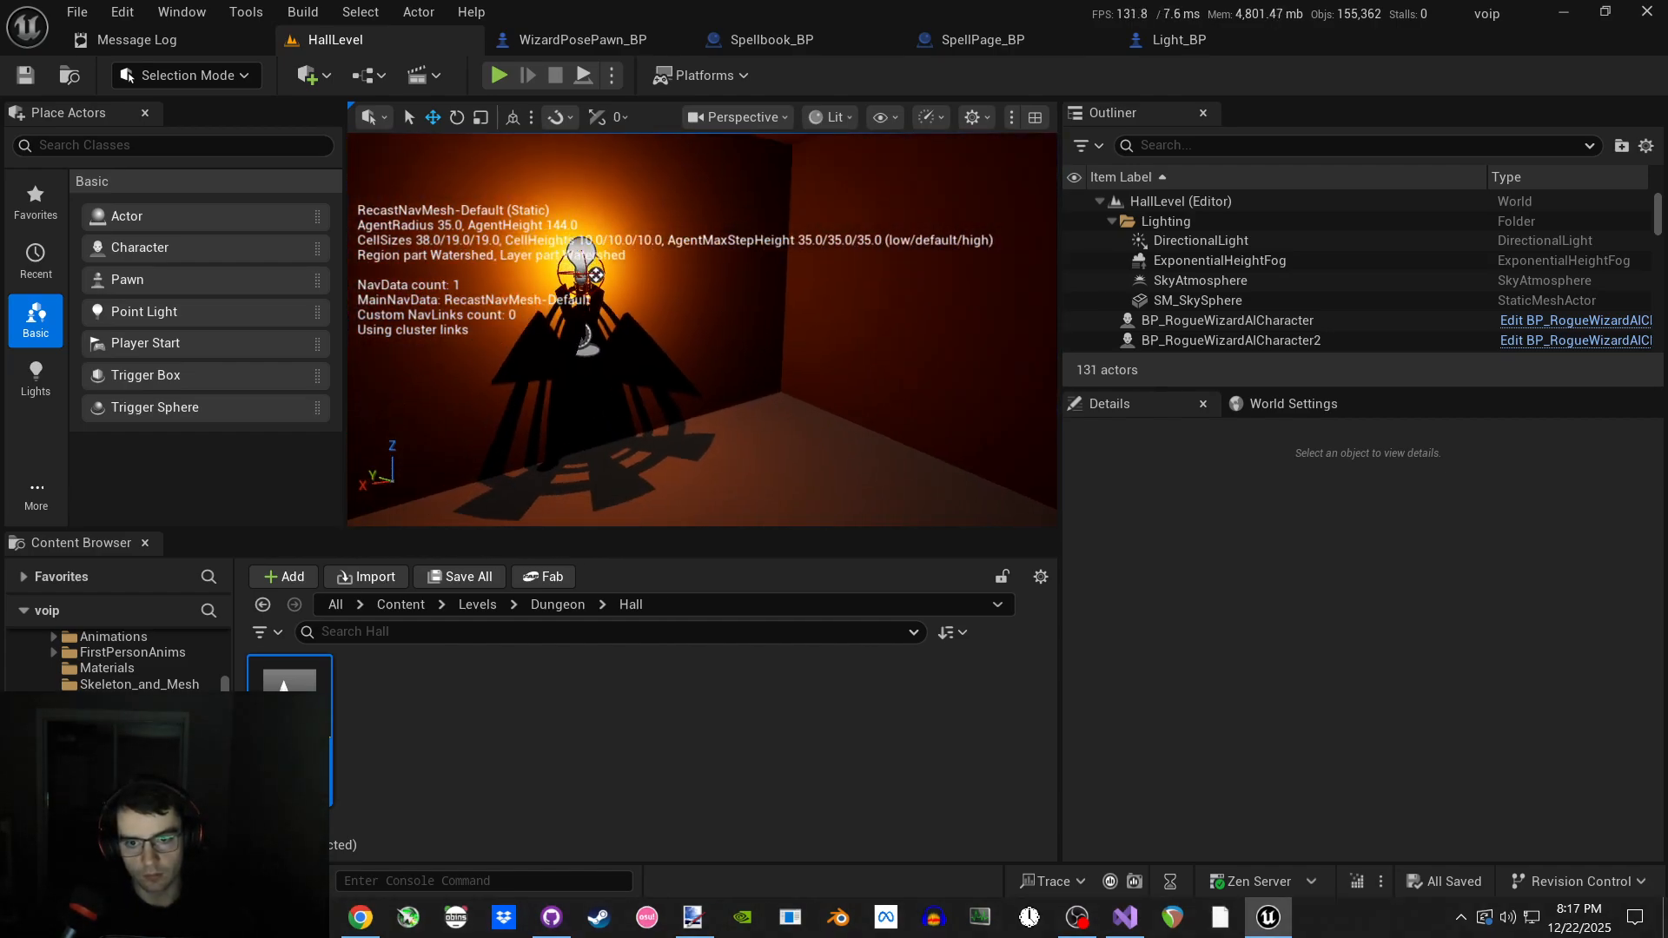
right_click_drag(506, 206, 457, 291)
left_click(501, 75)
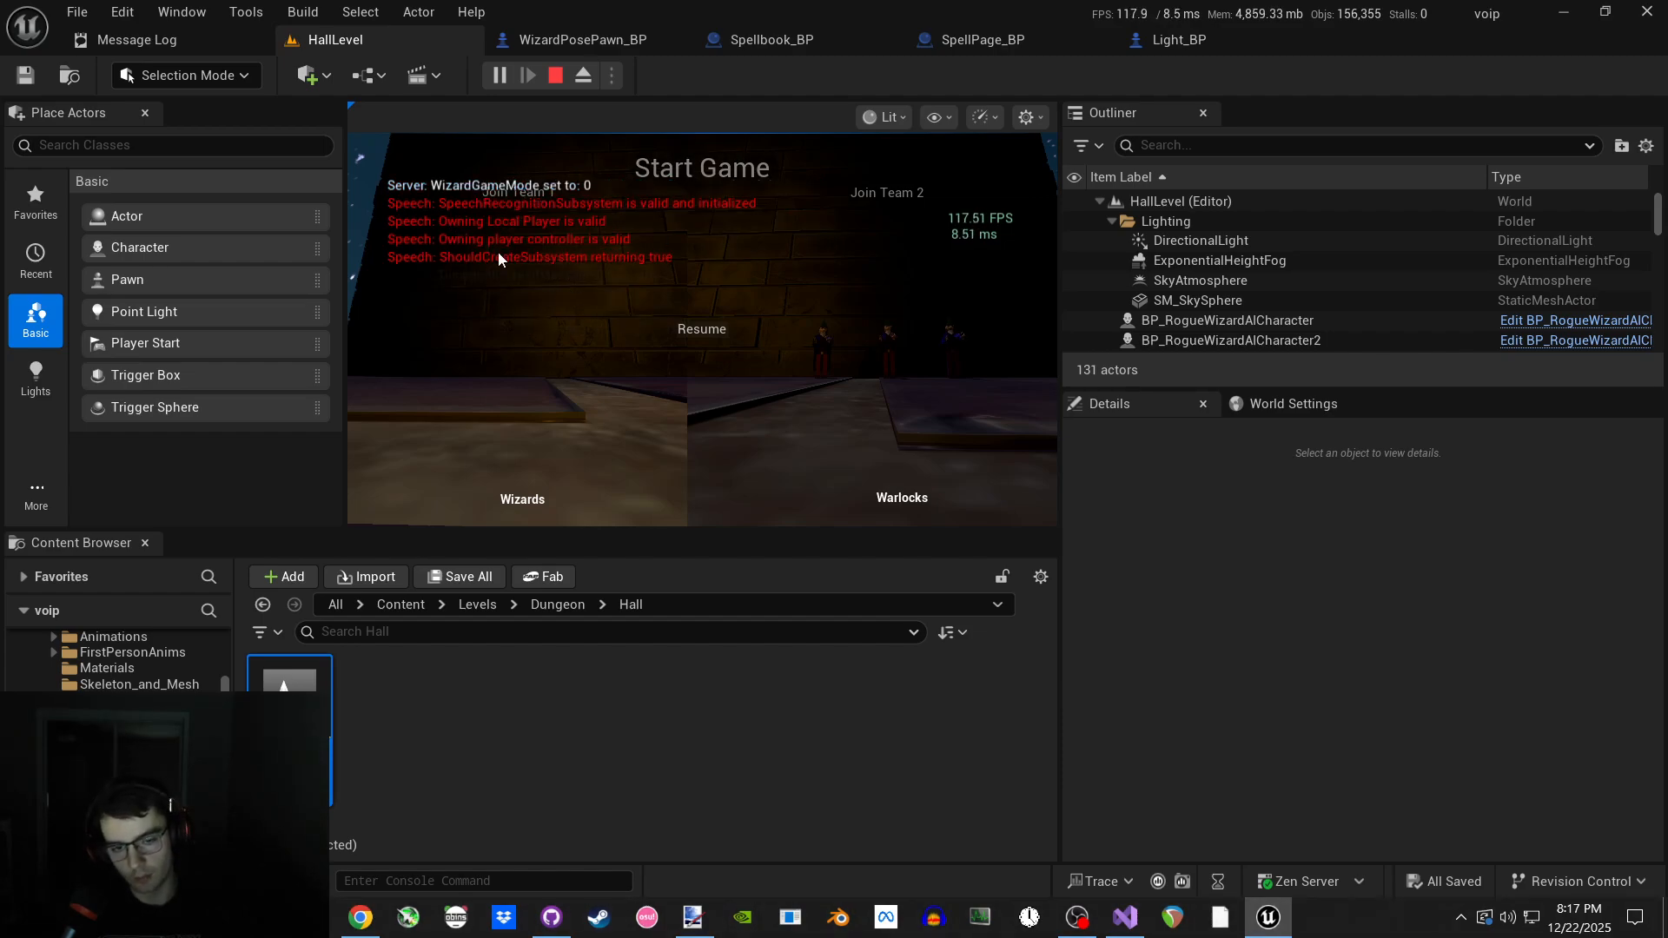
key("Escape")
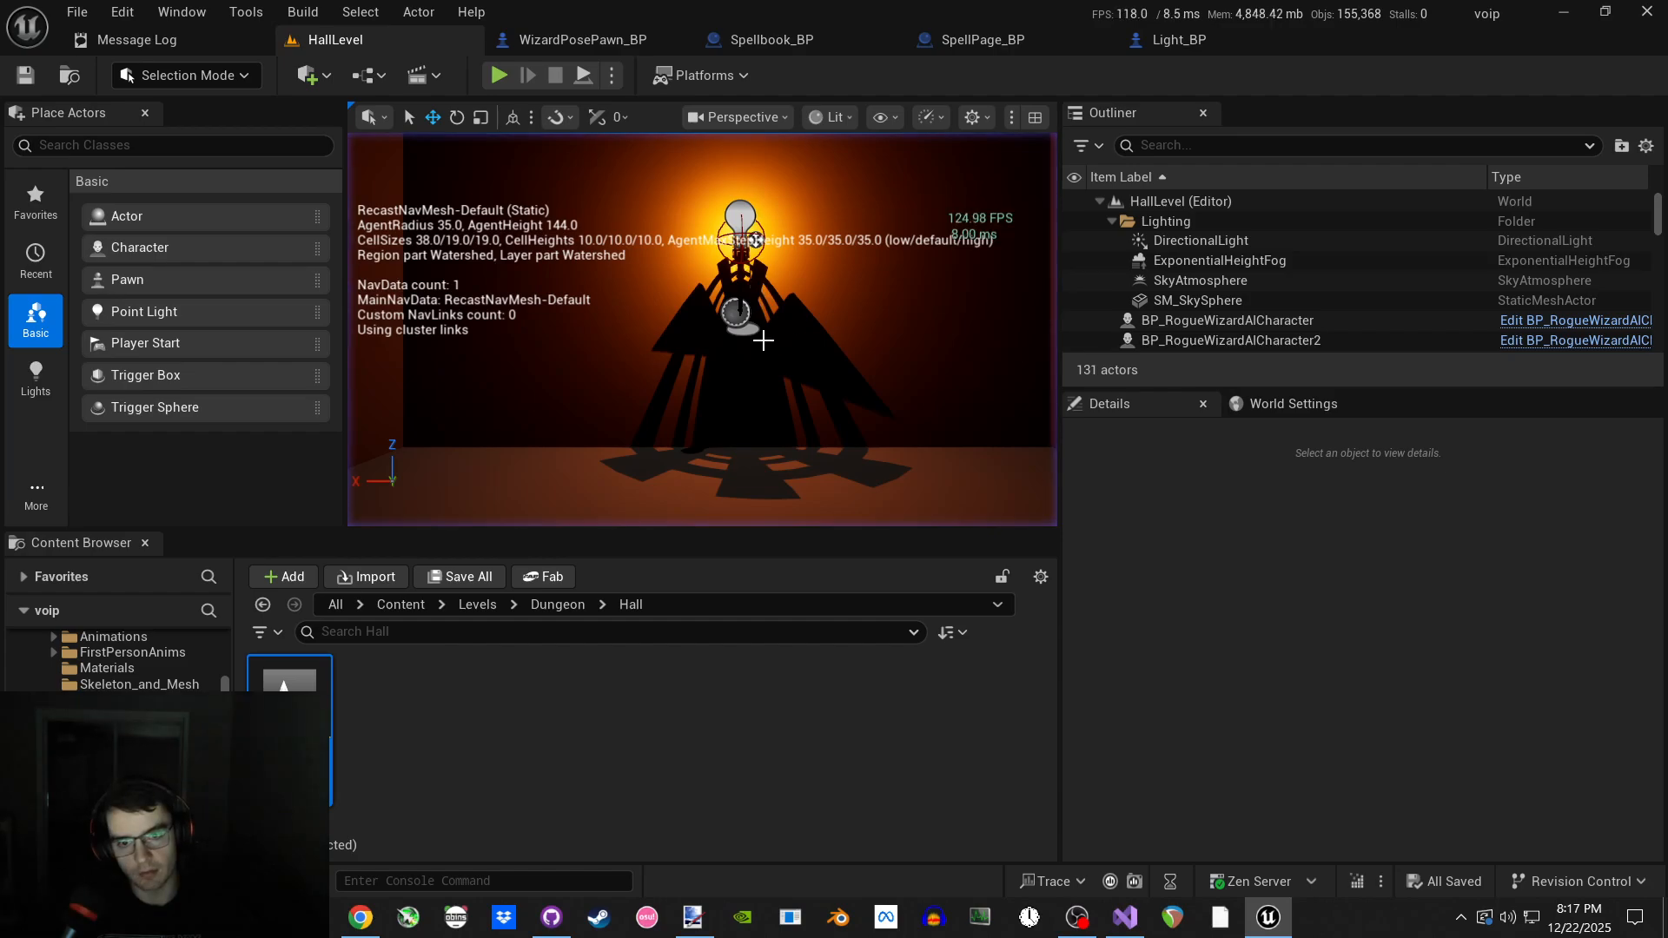
Temporarily hide DirectionalLight and SM_SkySphere to compare the lighting on the posed characters, and show both again.
right_click_drag(800, 358, 730, 287)
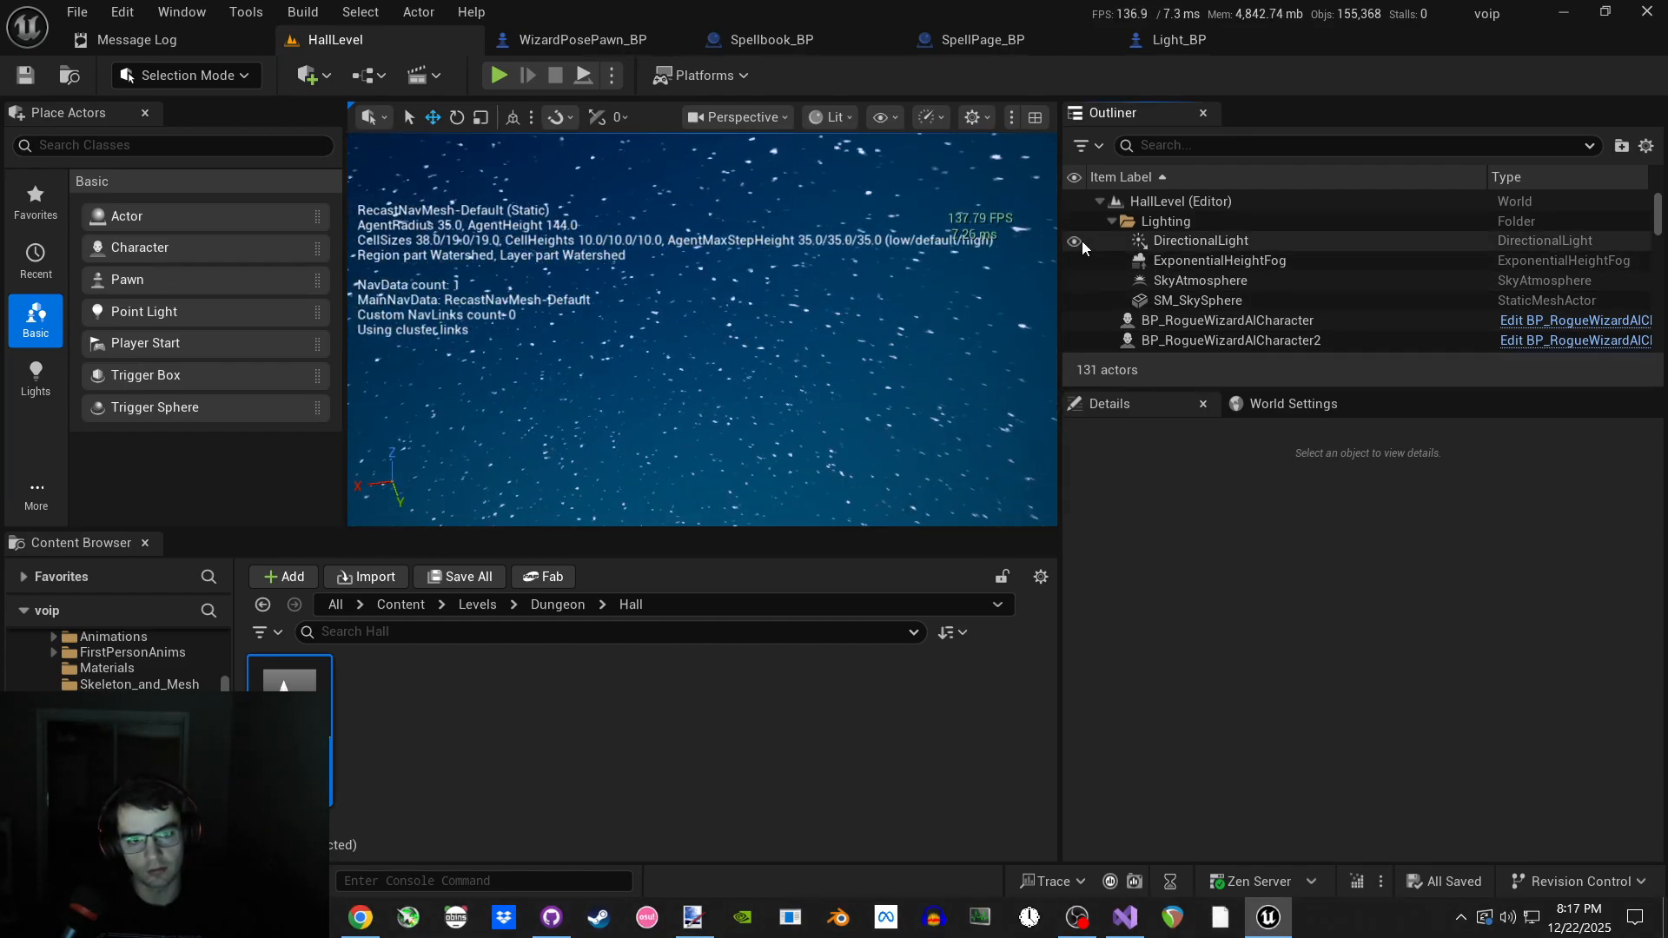
right_click_drag(702, 330, 530, 356)
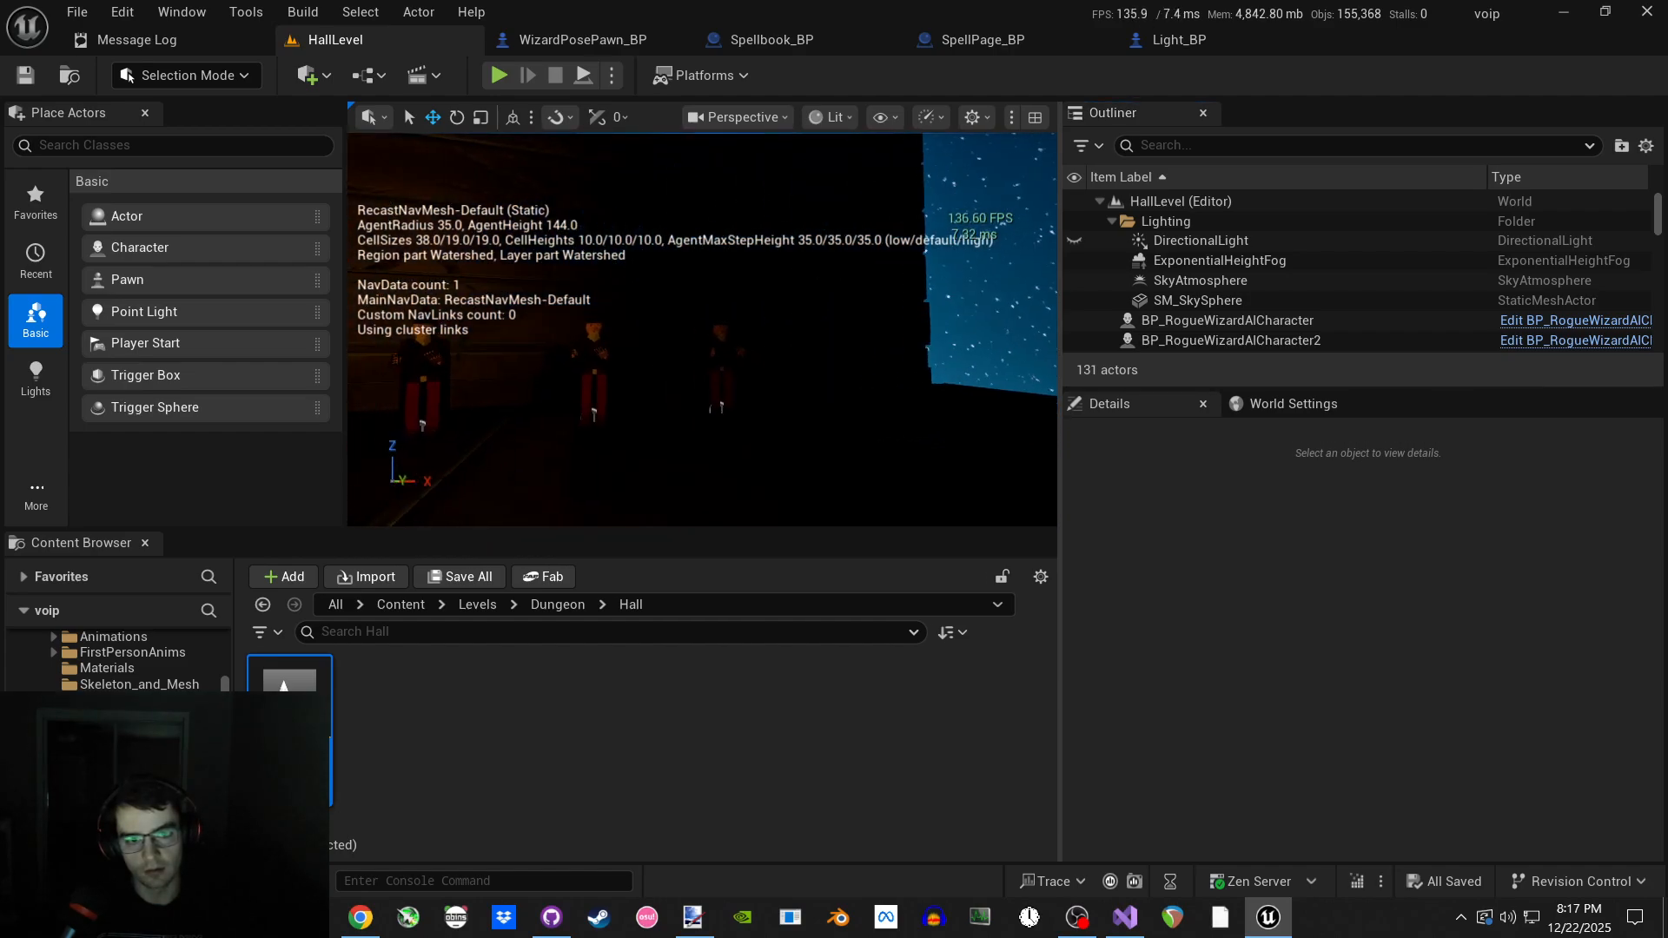
left_click(1075, 242)
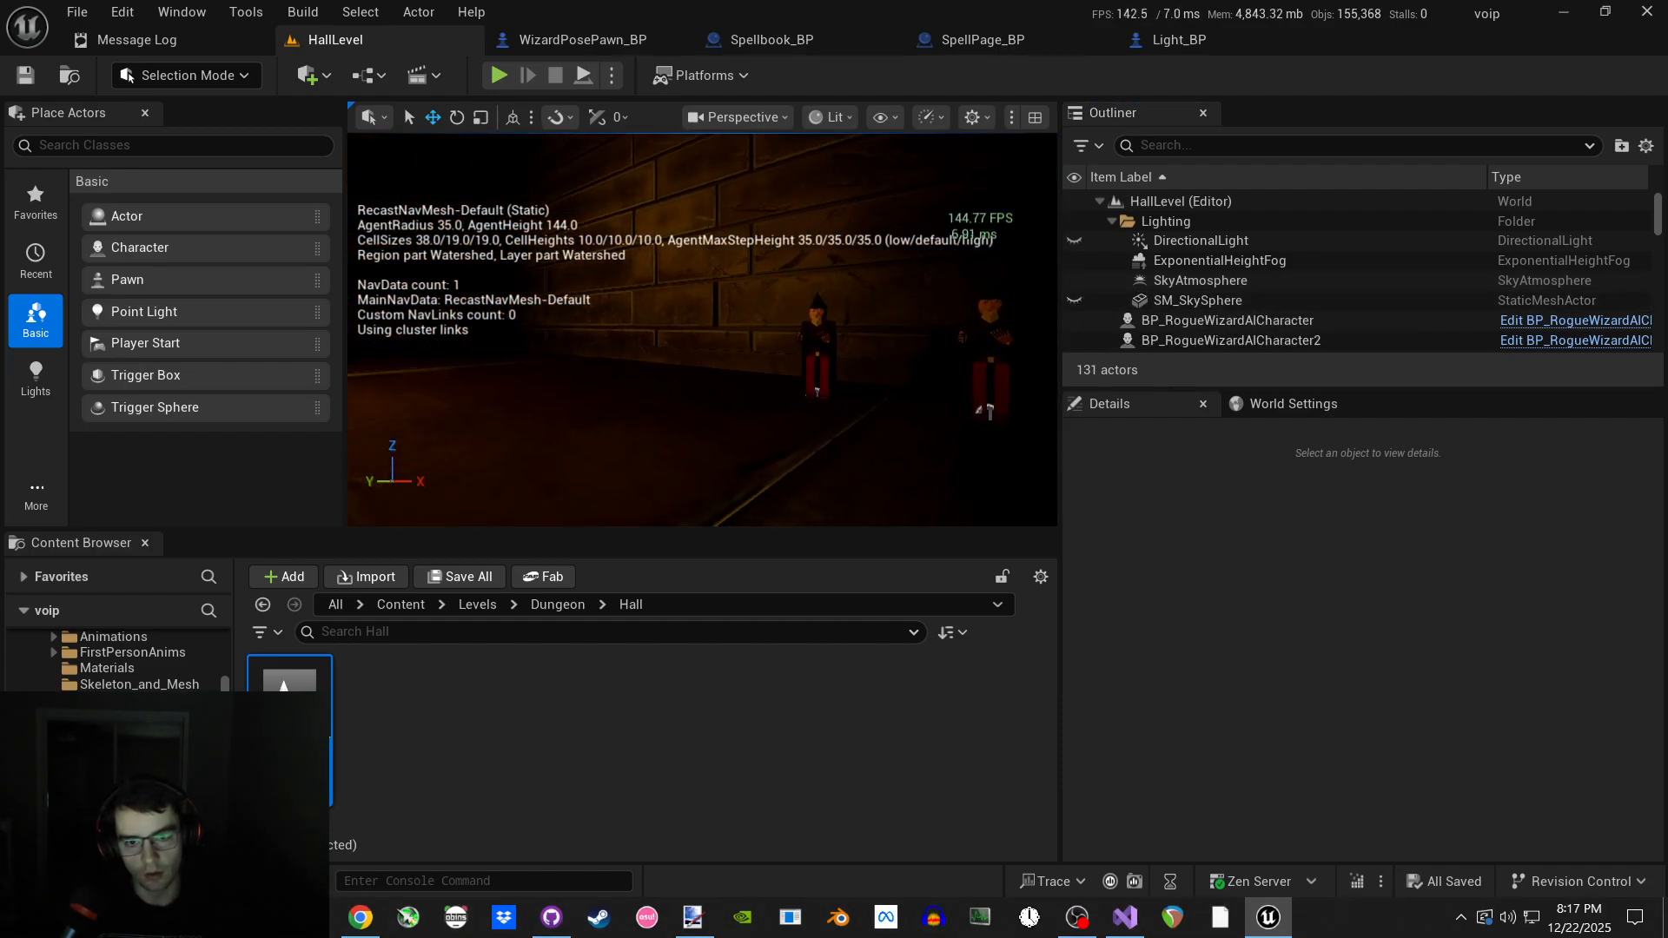
left_click(1075, 242)
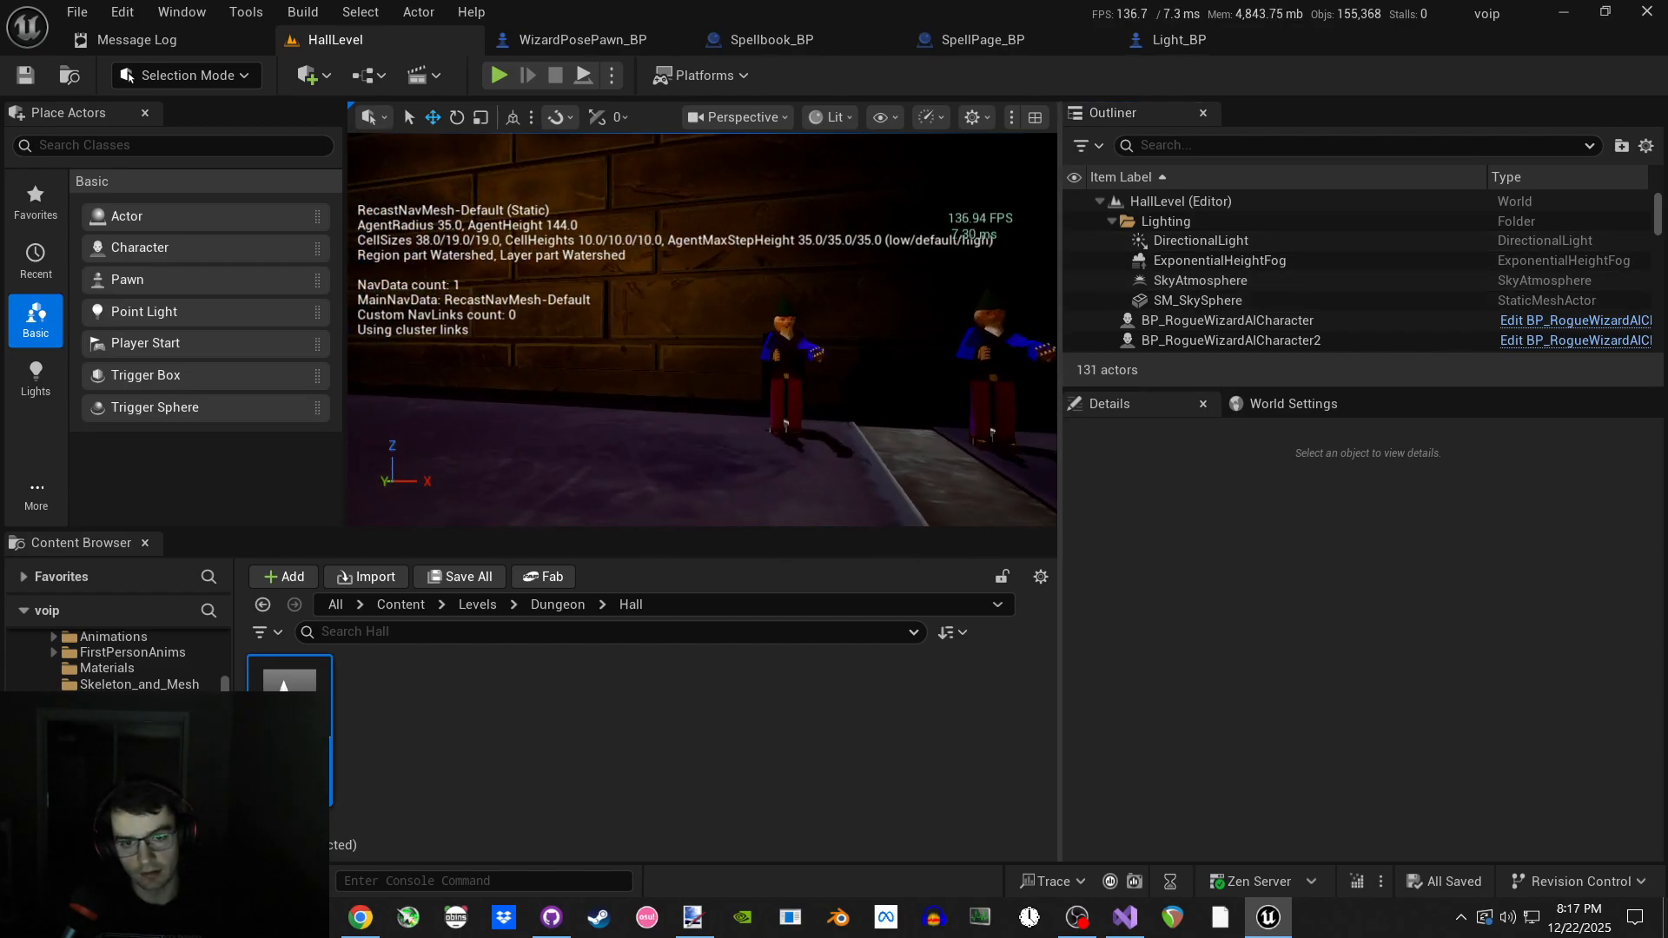
Select the SceneCapture2D_Wizards actor and look around the area in front of it.
mouse_move(875, 335)
right_mouse_down()
mouse_move(799, 370)
mouse_move(773, 360)
mouse_move(875, 335)
right_mouse_up()
left_click(698, 374)
right_click_drag(698, 373, 408, 374)
right_click_drag(698, 374, 706, 254)
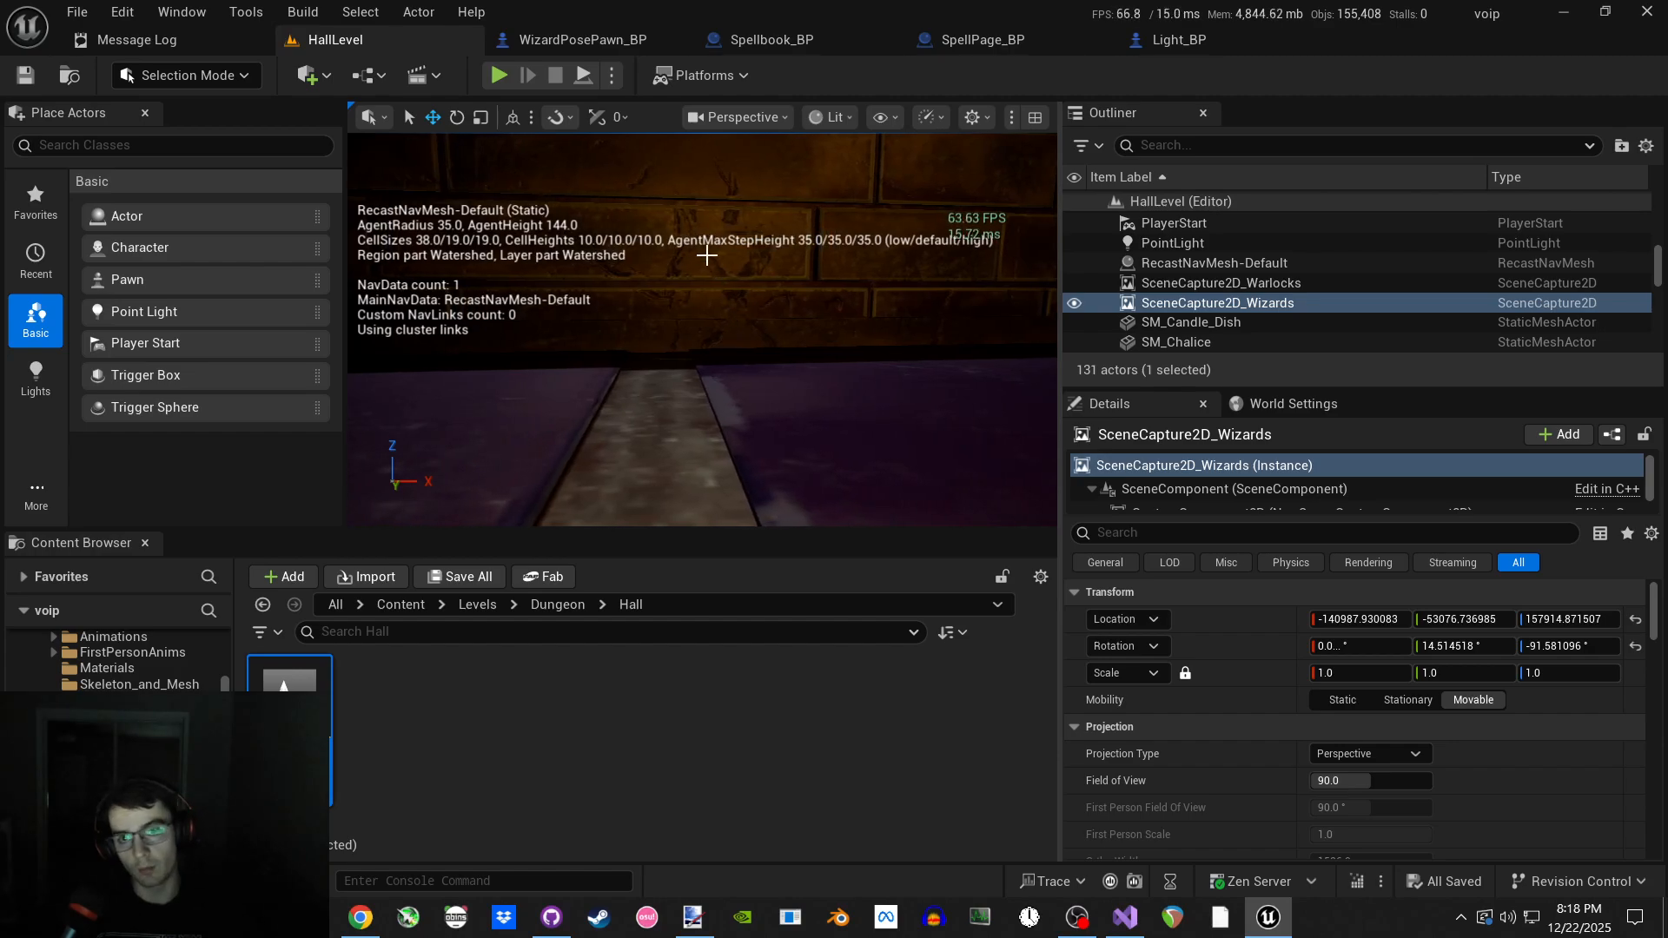
Open TeamSelect_widget from the Content/Widgets folder and show its visual layout.
left_click(401, 604)
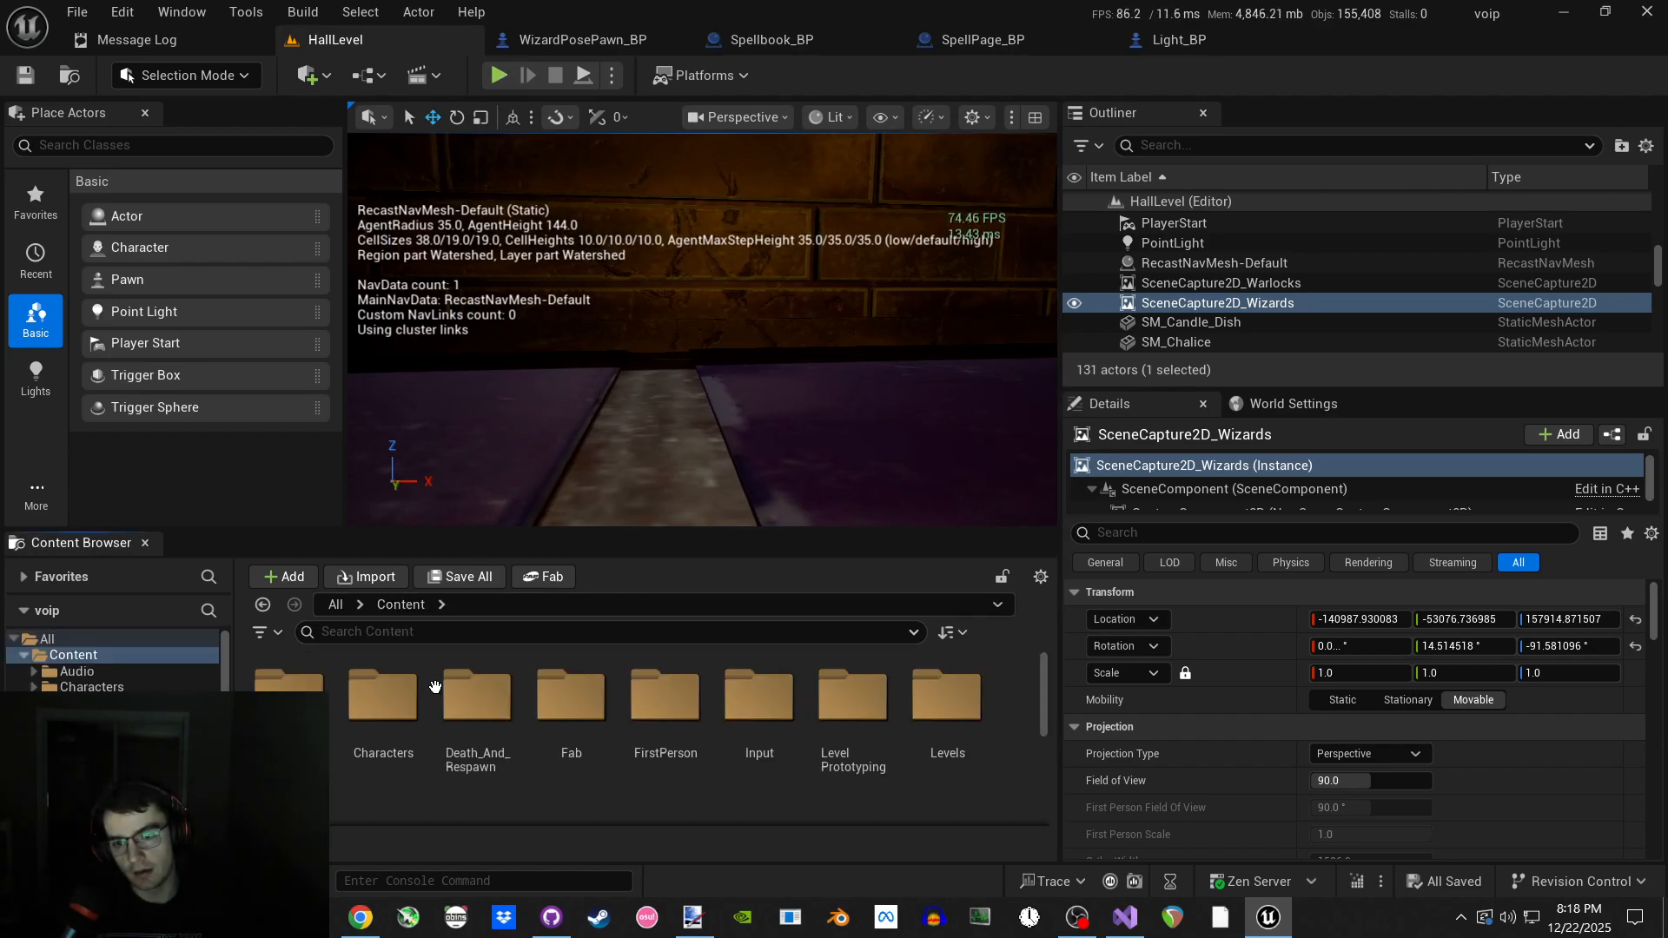
scroll(609, 739, "down", 5)
double_click(572, 738)
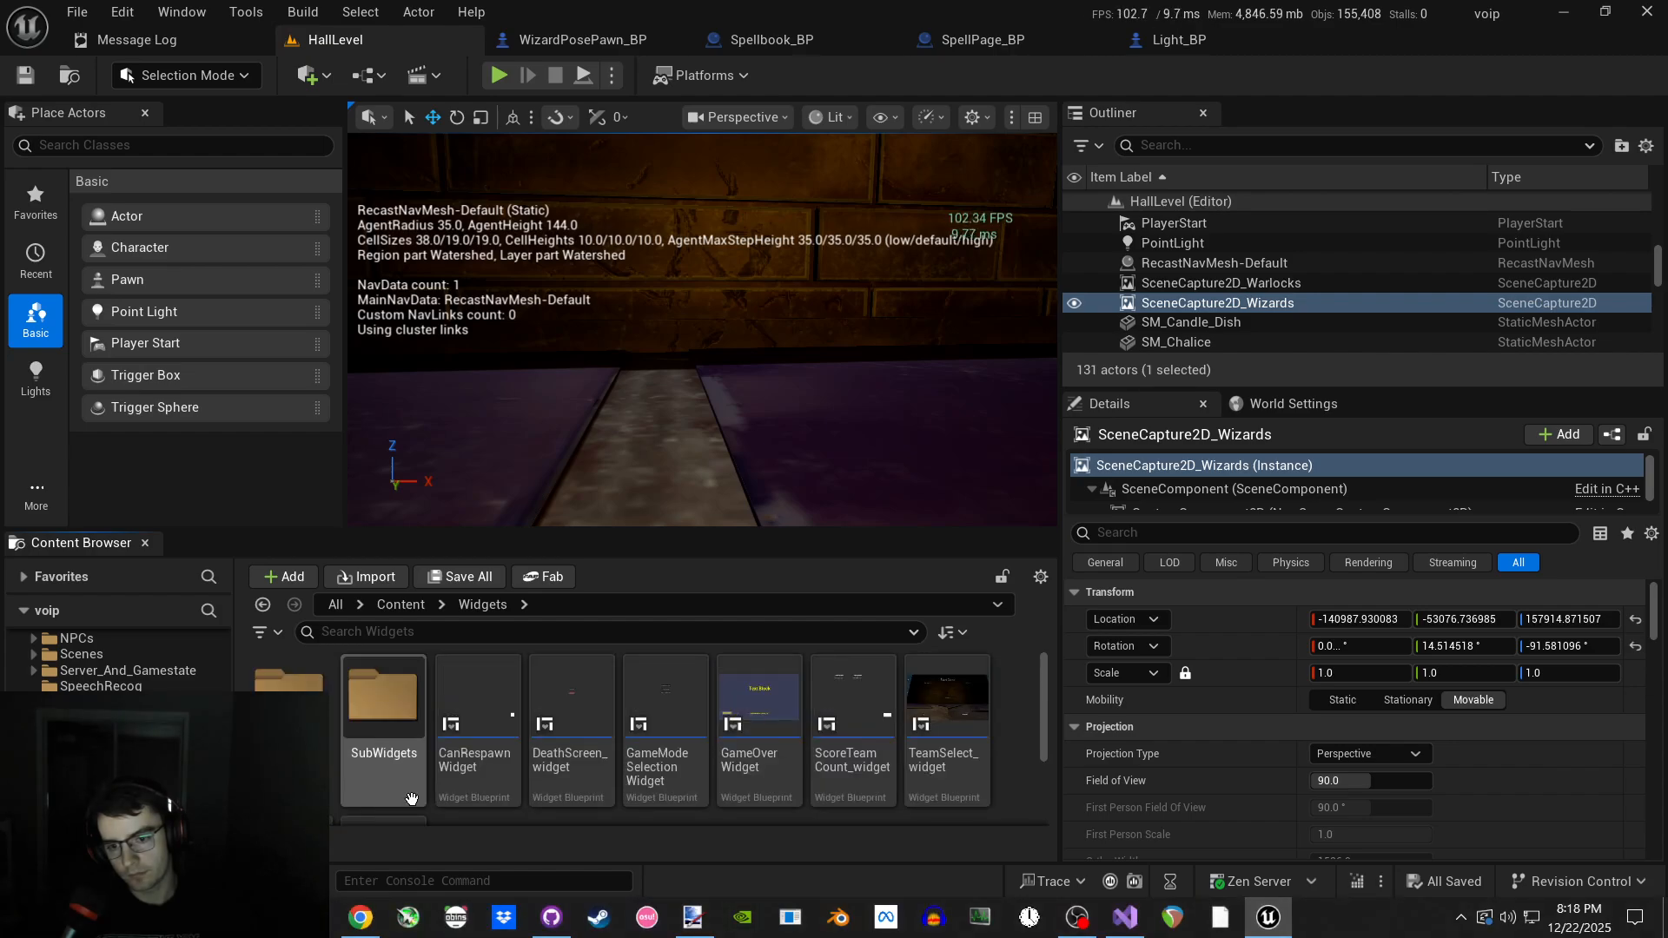
left_click(919, 769)
double_click(920, 770)
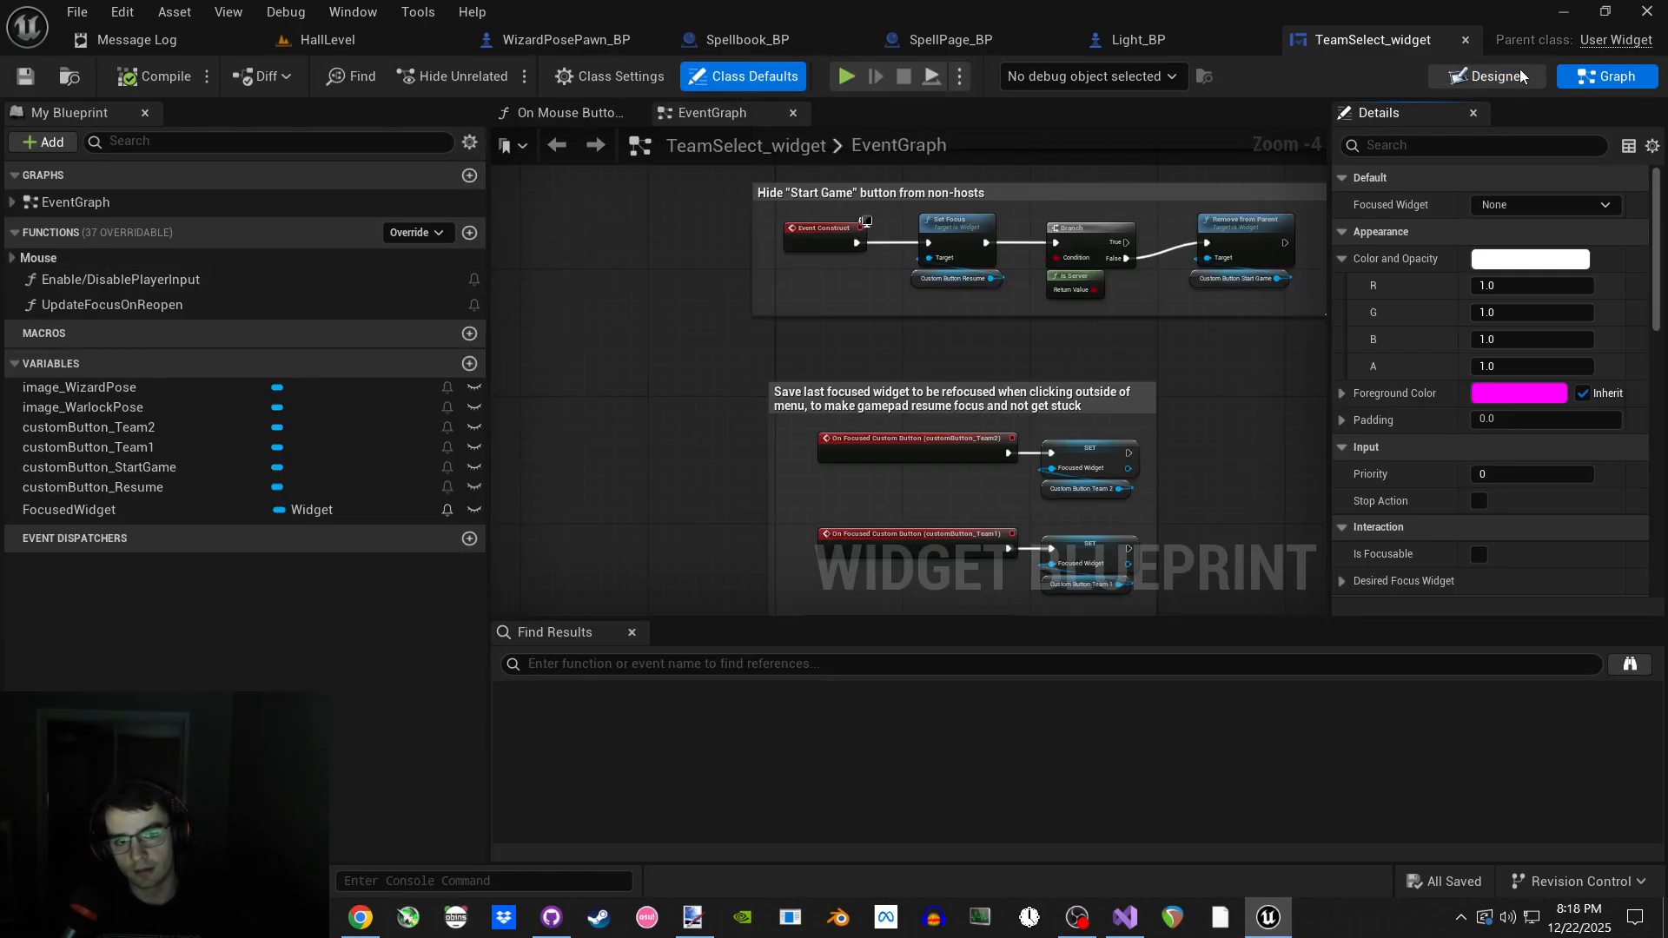
left_click(1522, 77)
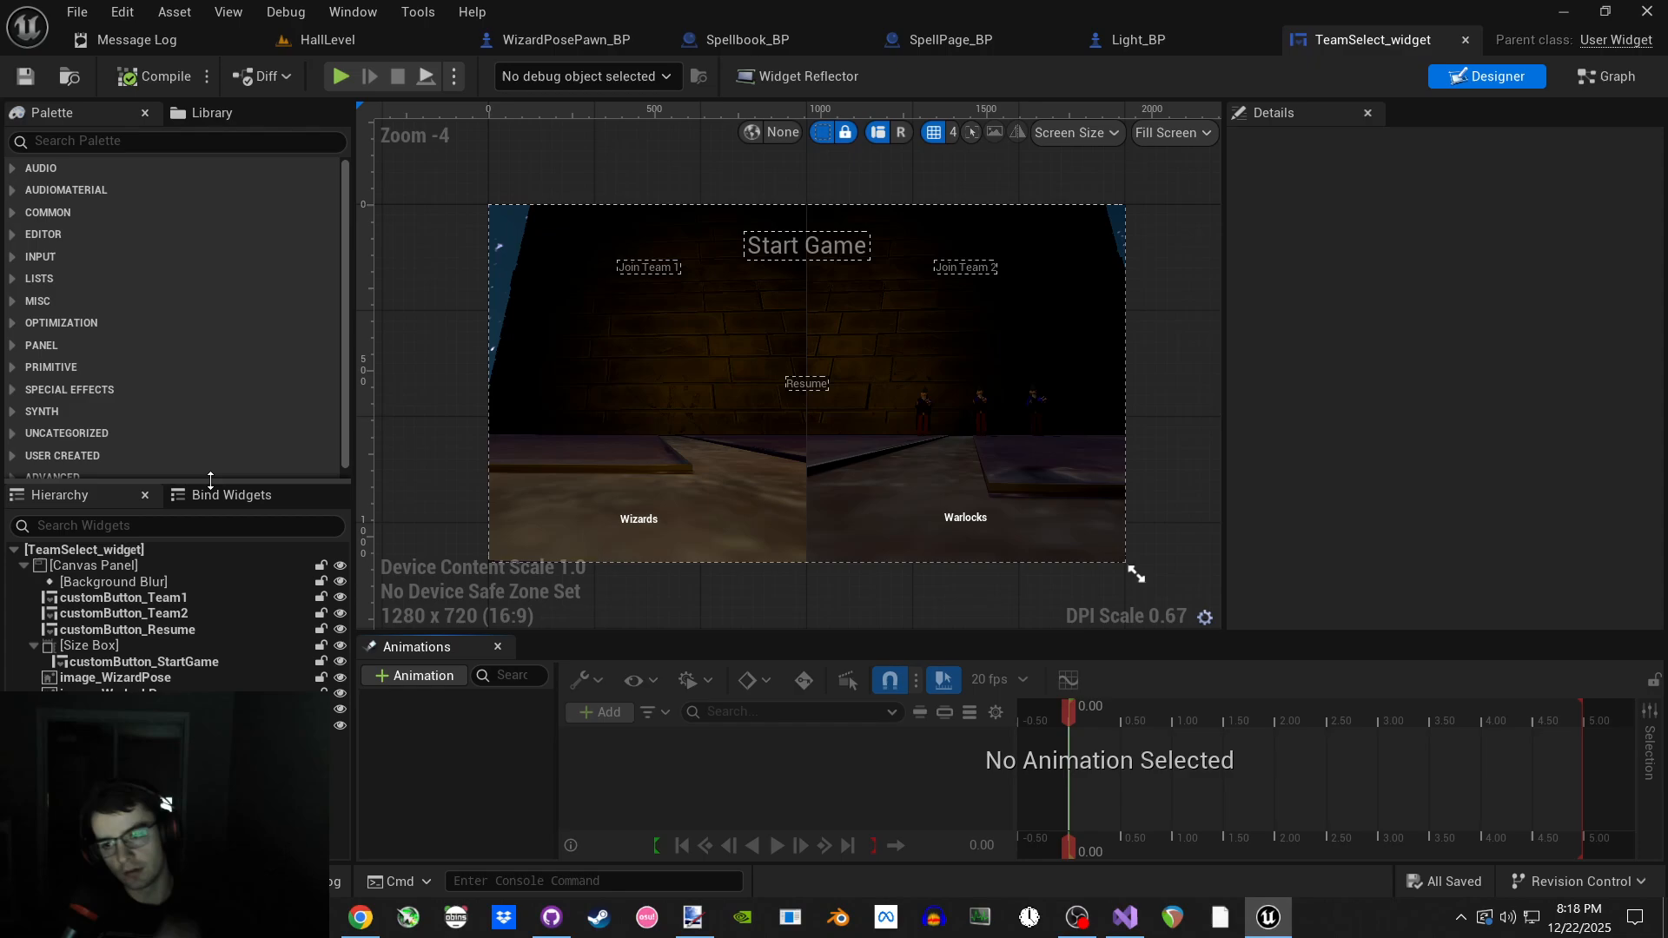
Examine the brush images assigned to image_WizardPose and image_WarlockPose in the team selection layout.
left_click(739, 504)
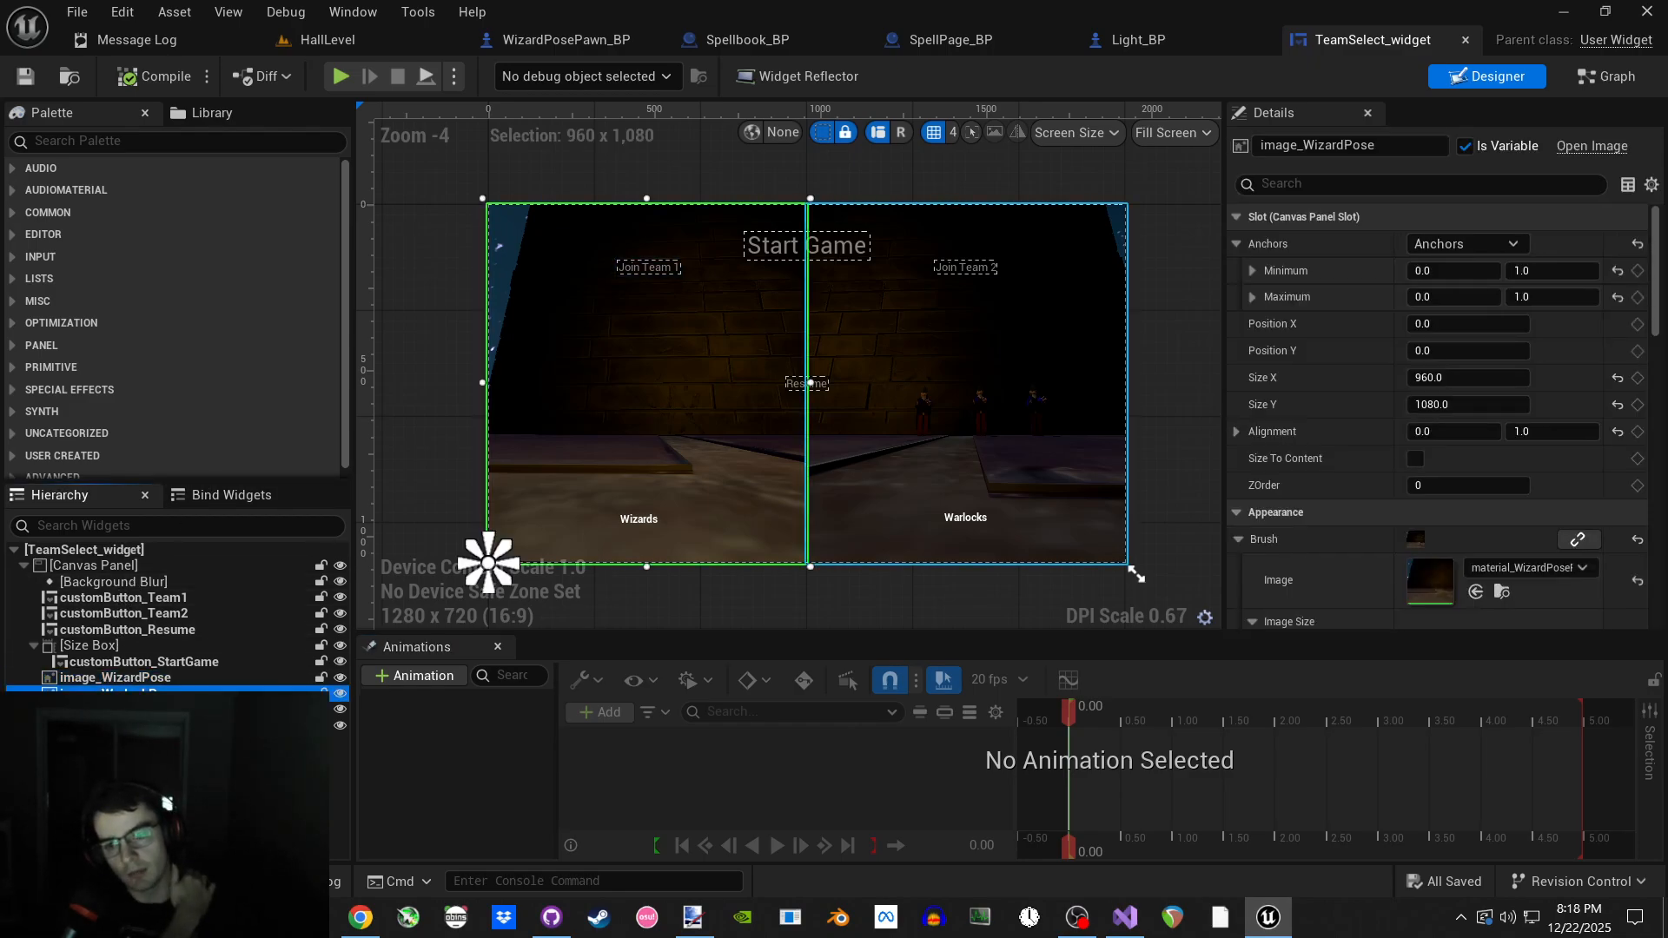
left_click(1025, 521)
scroll(1303, 523, "down", 3)
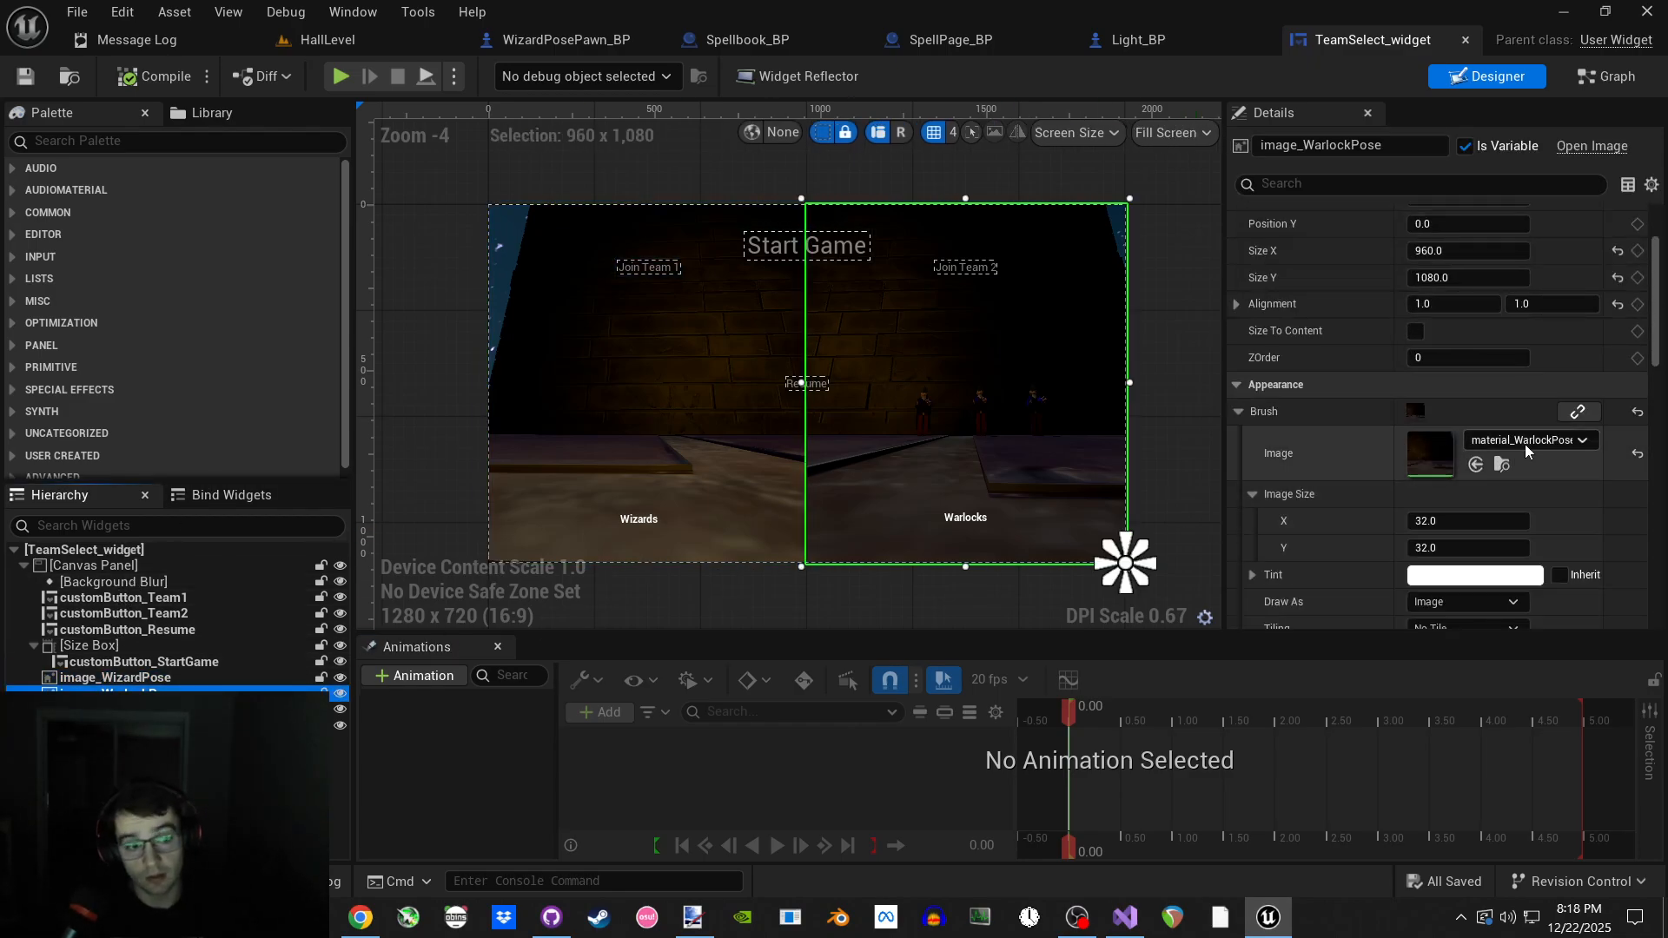
Return to HallLevel, browse to the Content/Scenes/RenderTargets folder and inspect the WarlockPose_RT render target's properties.
left_click(349, 40)
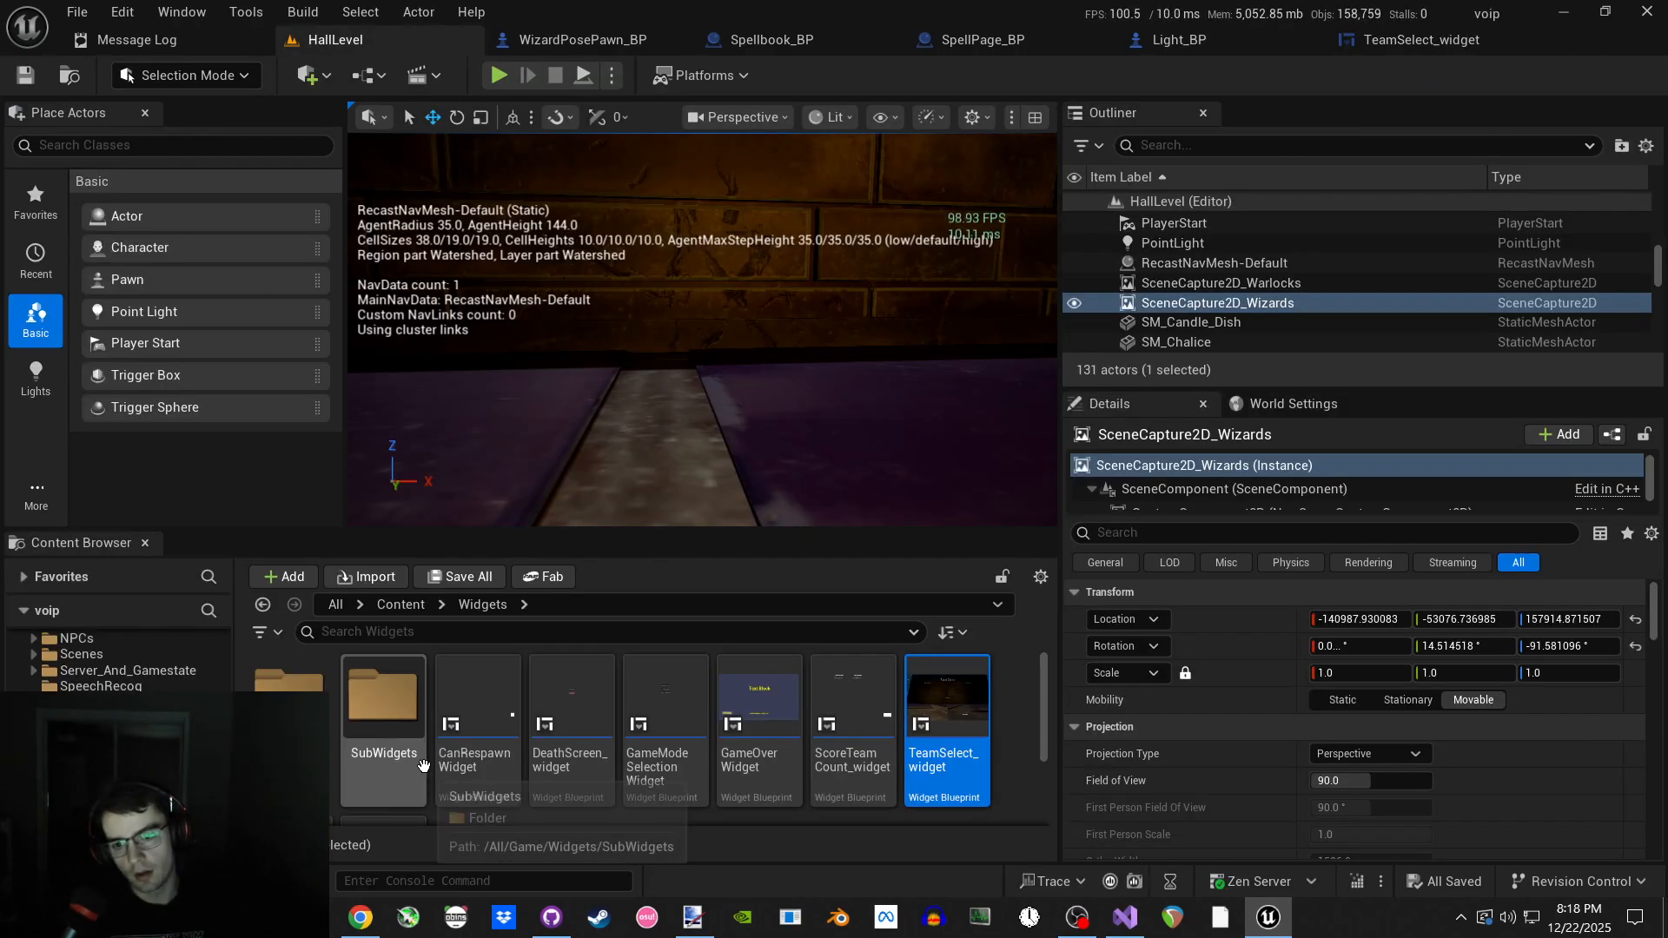
left_click(389, 704)
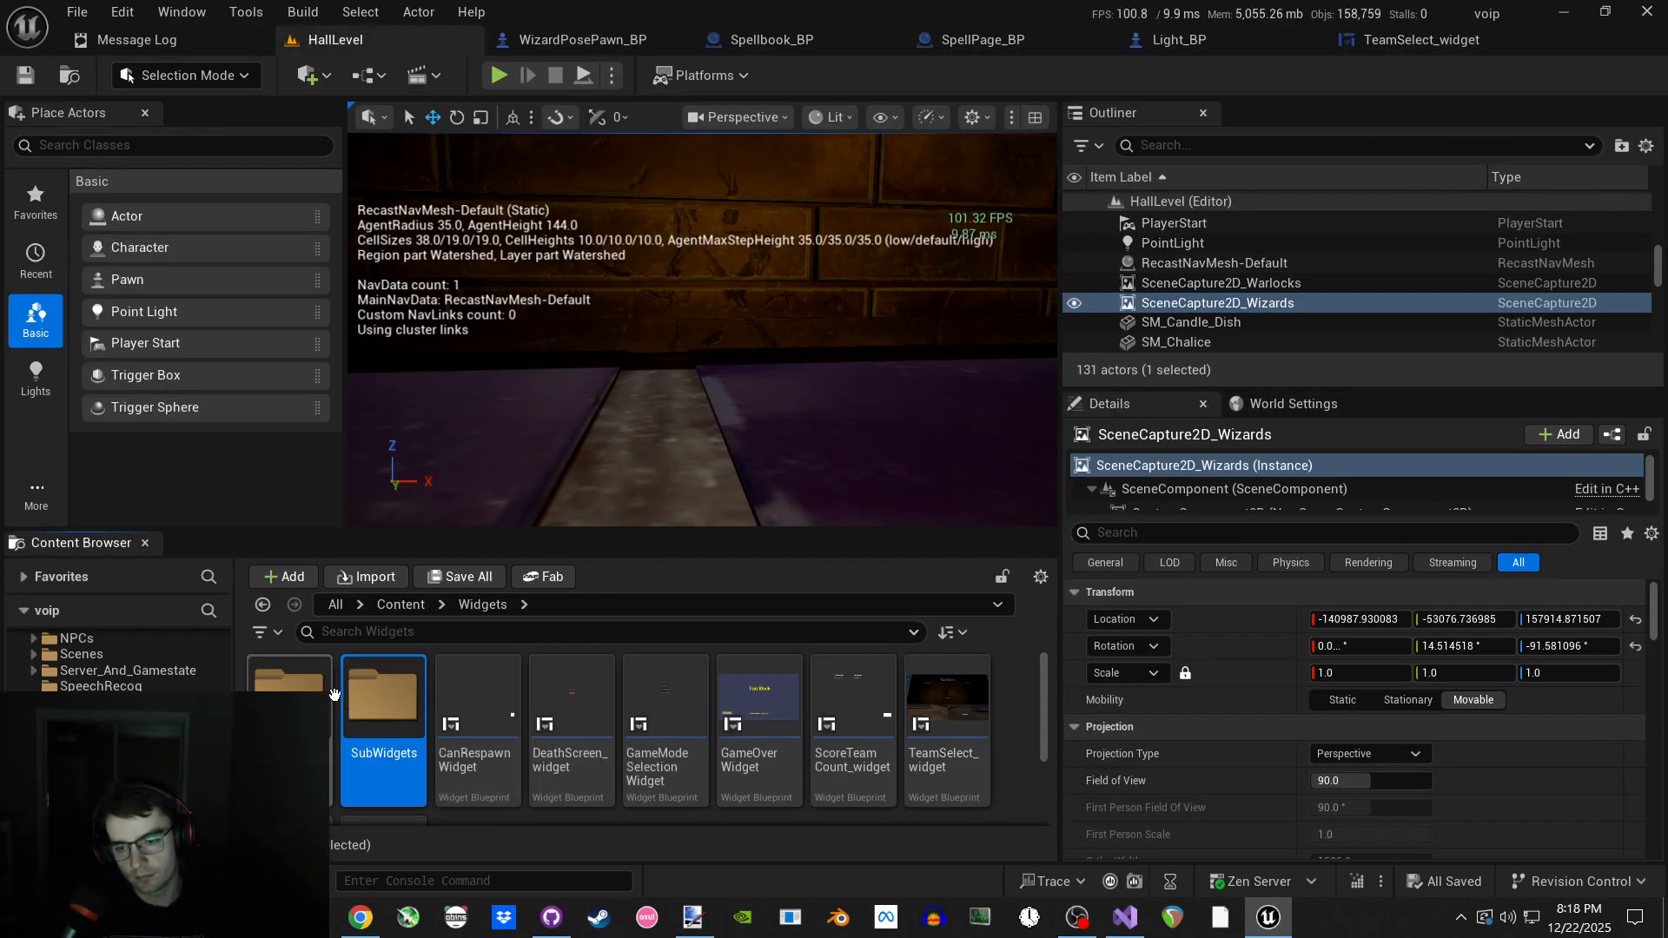
left_click(401, 605)
scroll(559, 744, "down", 2)
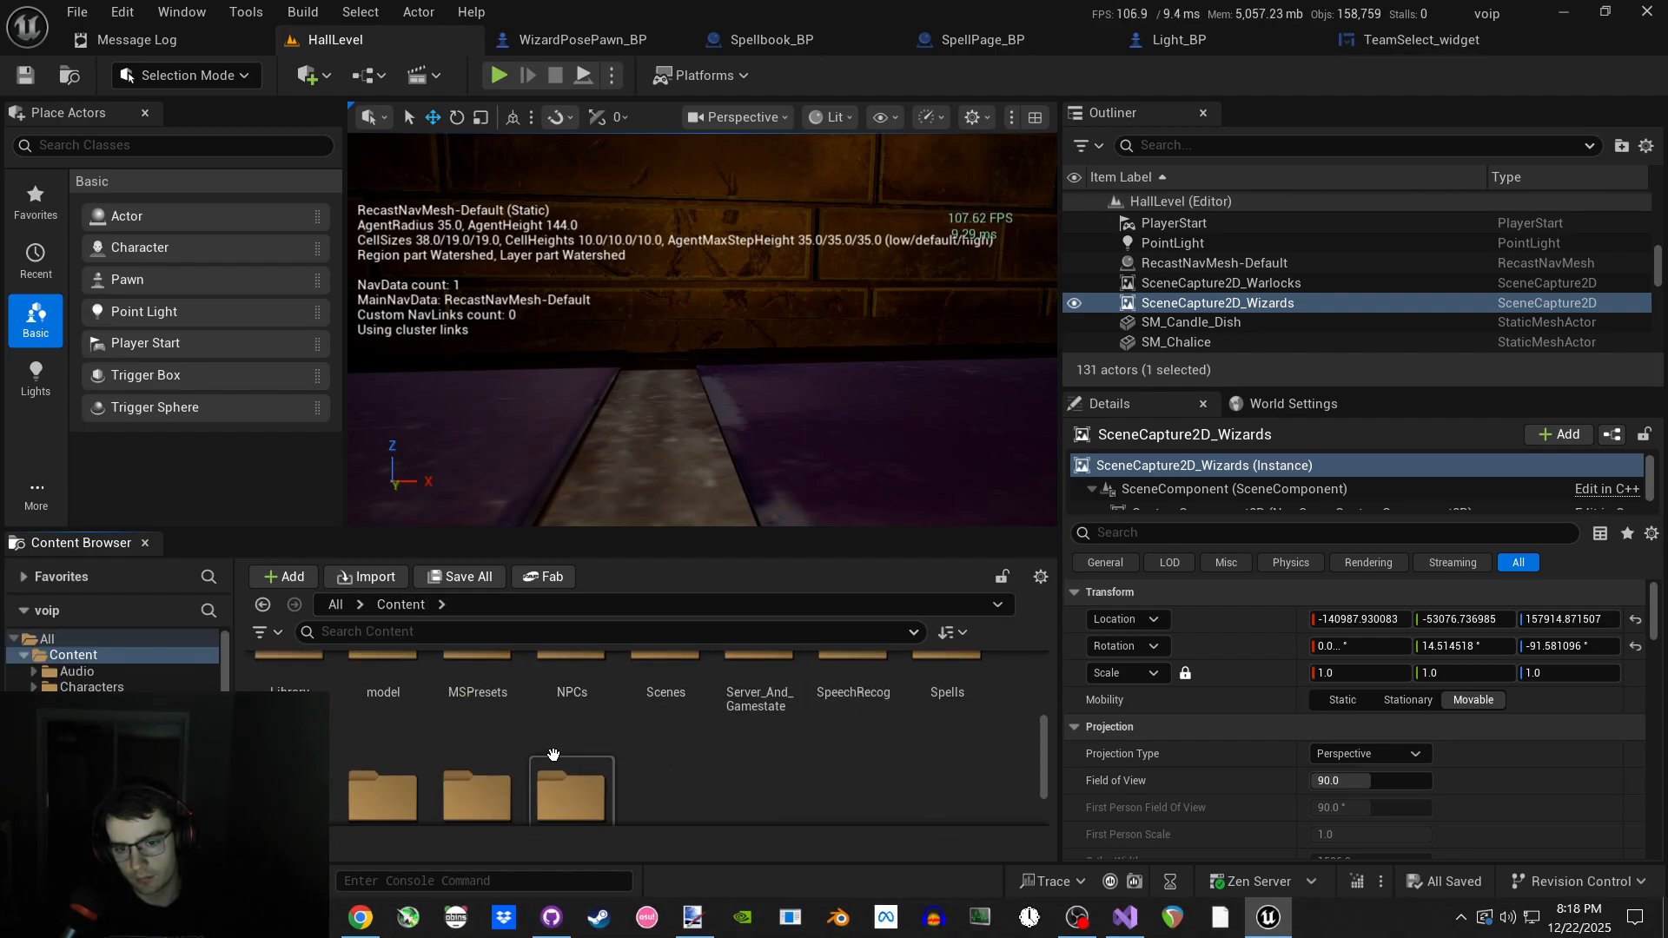
scroll(552, 754, "up", 1)
double_click(665, 691)
double_click(393, 737)
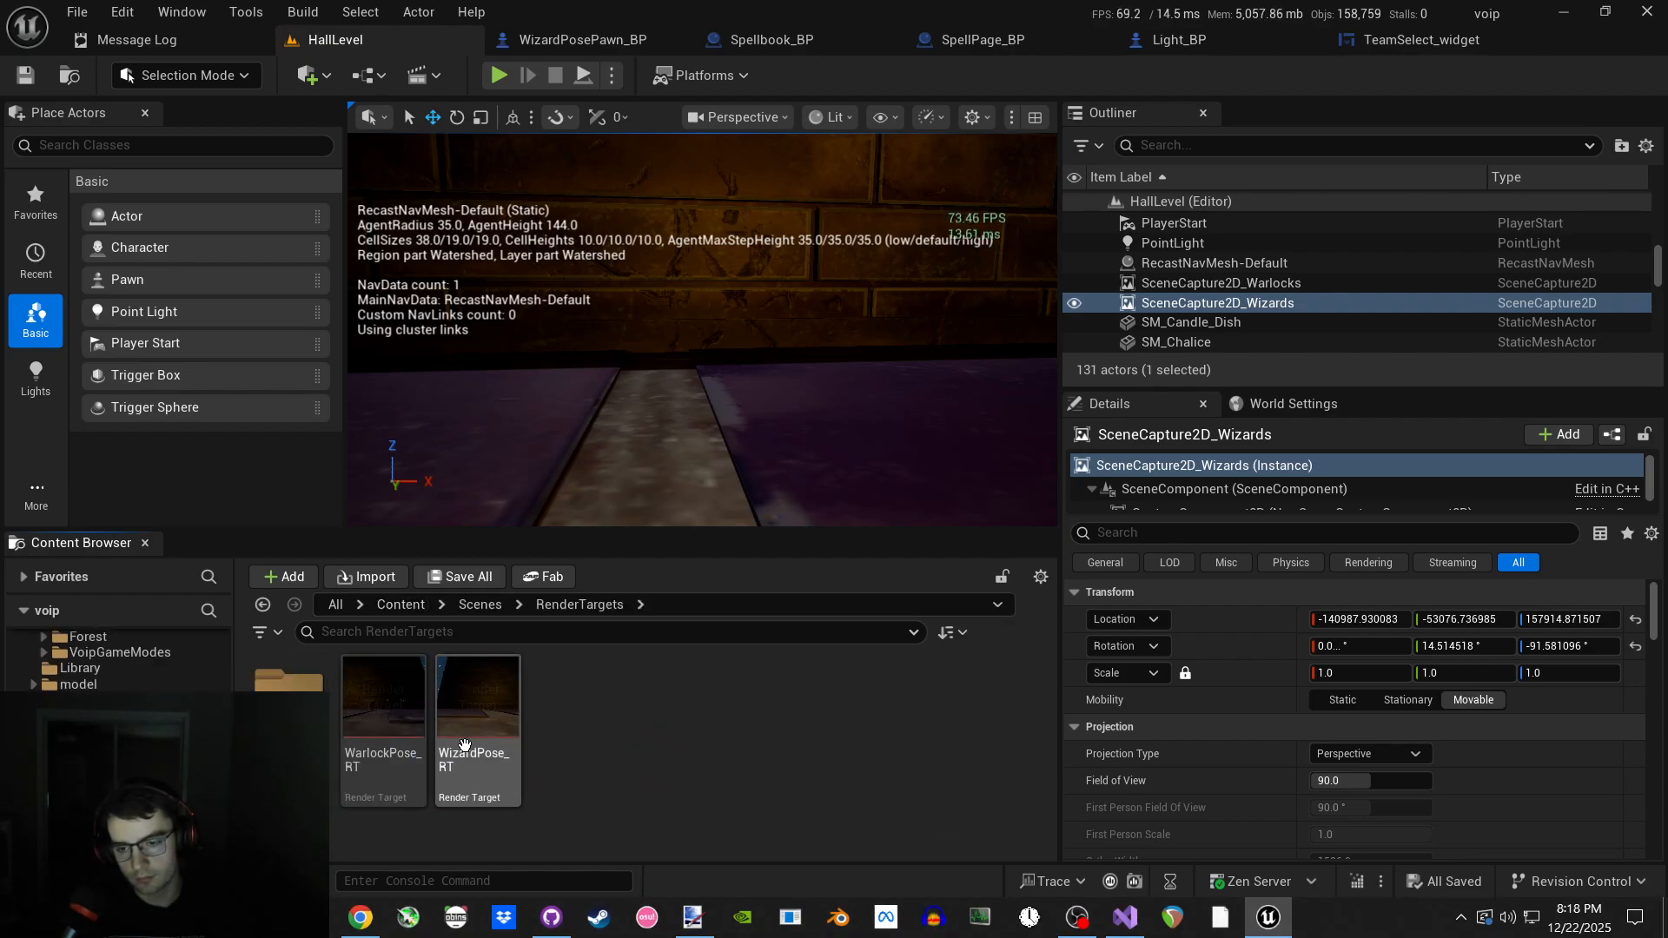
mouse_move(388, 754)
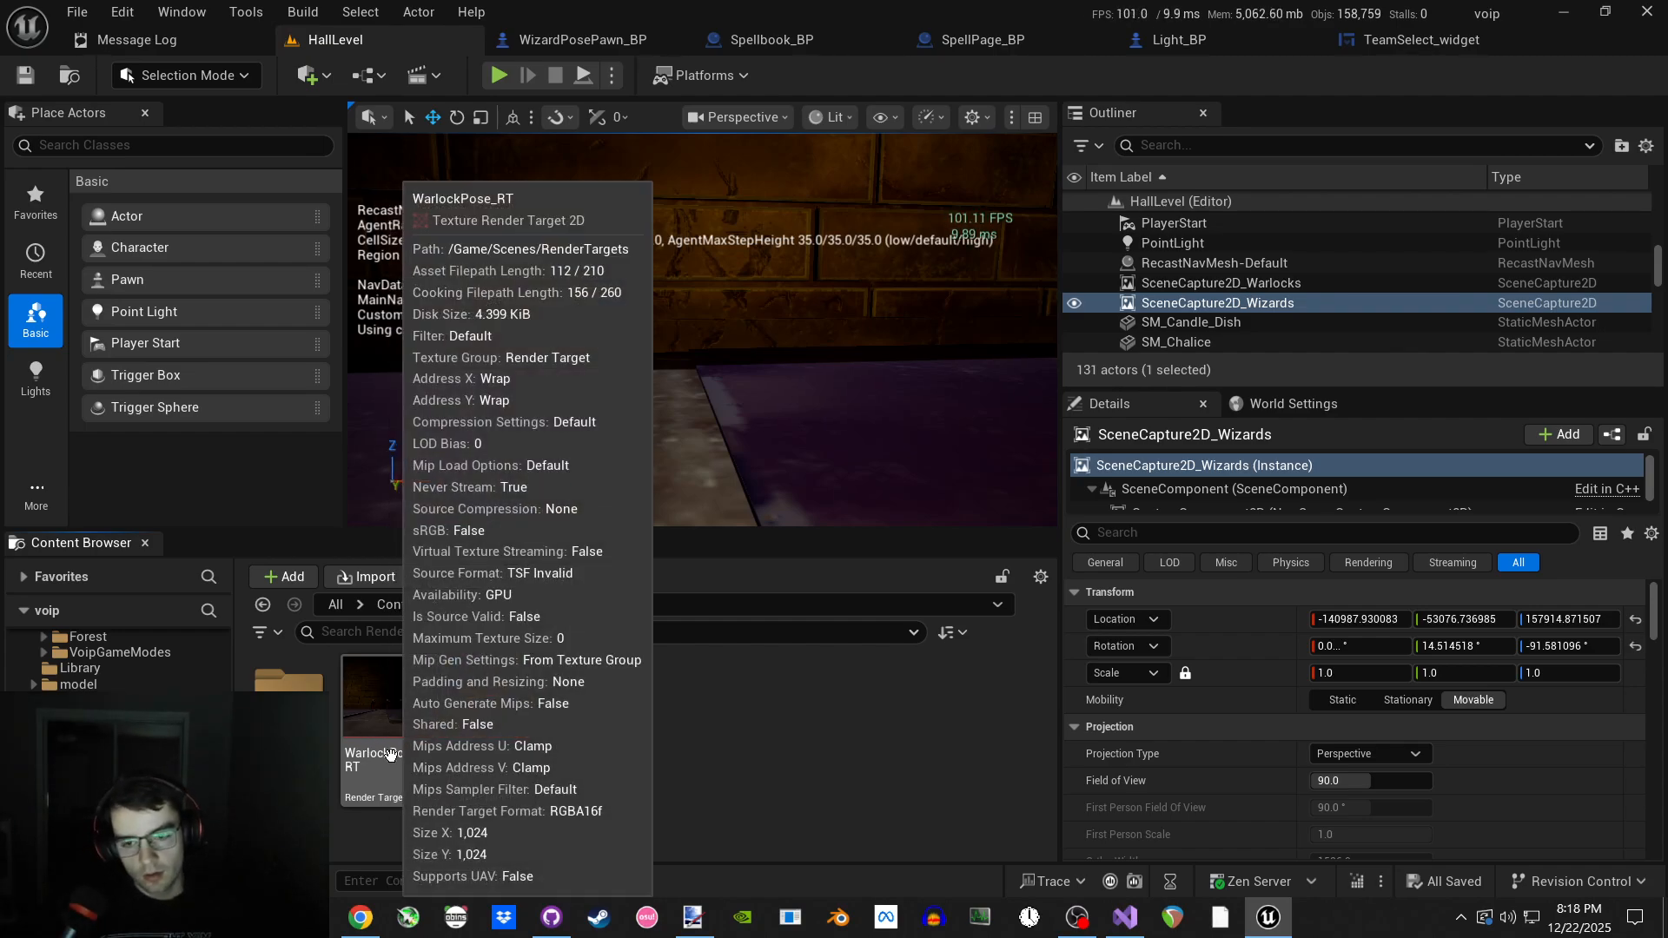
Glance at WizardPosePawn_BP, return to HallLevel and check the texture target of the SceneCapture2D_Warlocks actor.
left_click(582, 49)
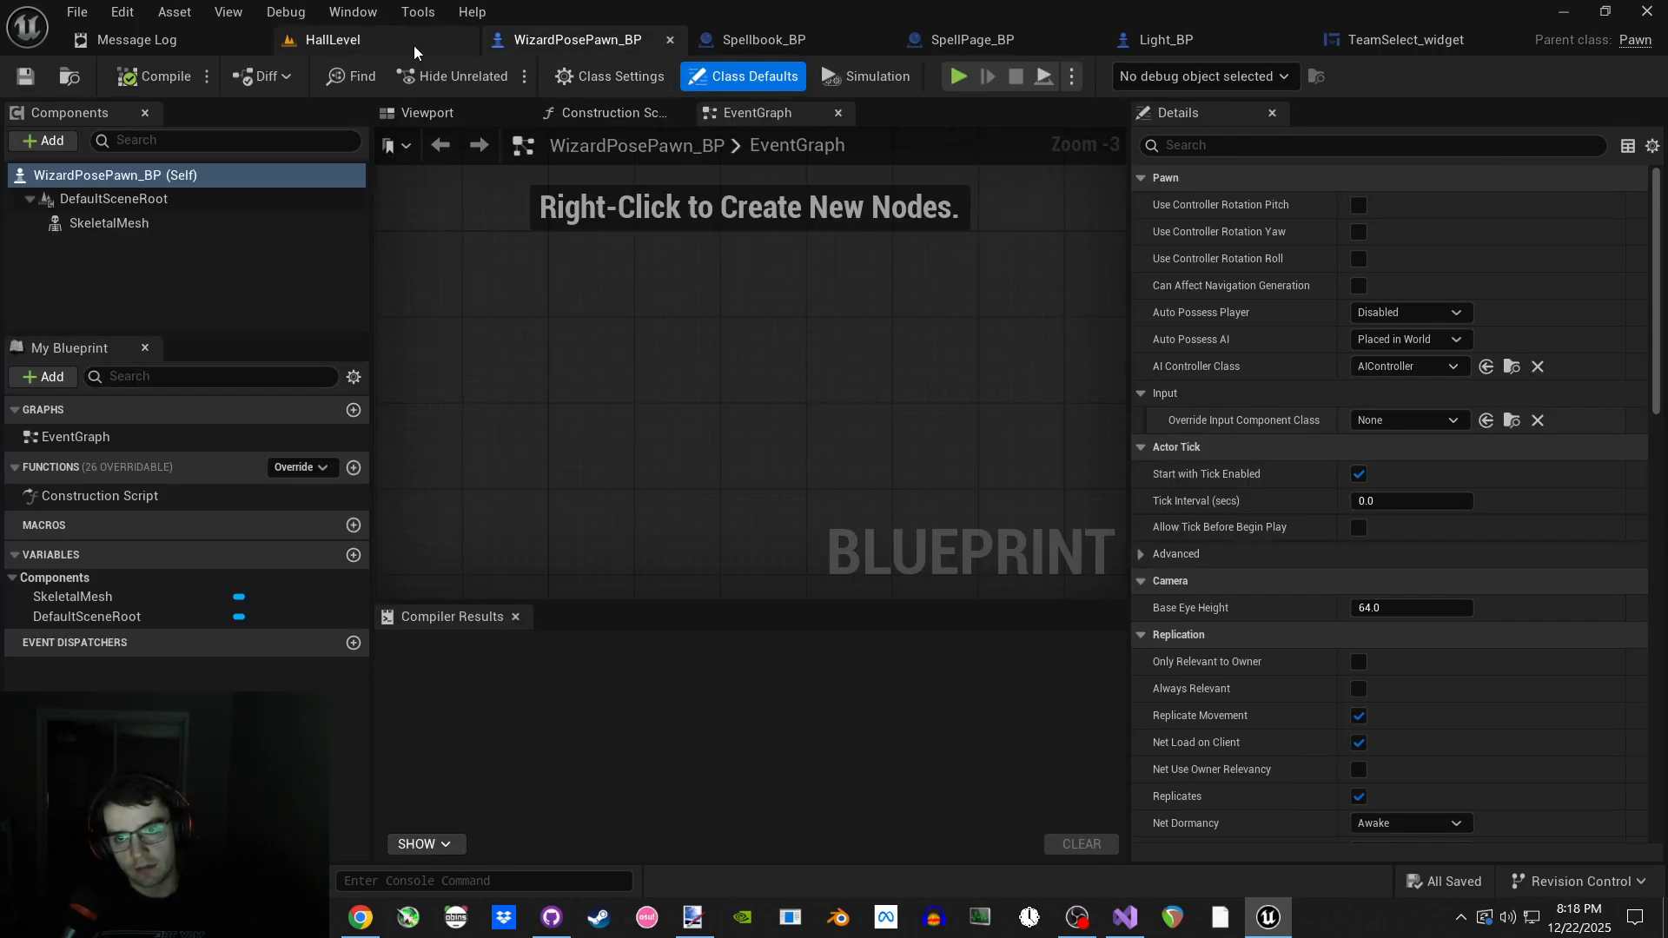
left_click(413, 44)
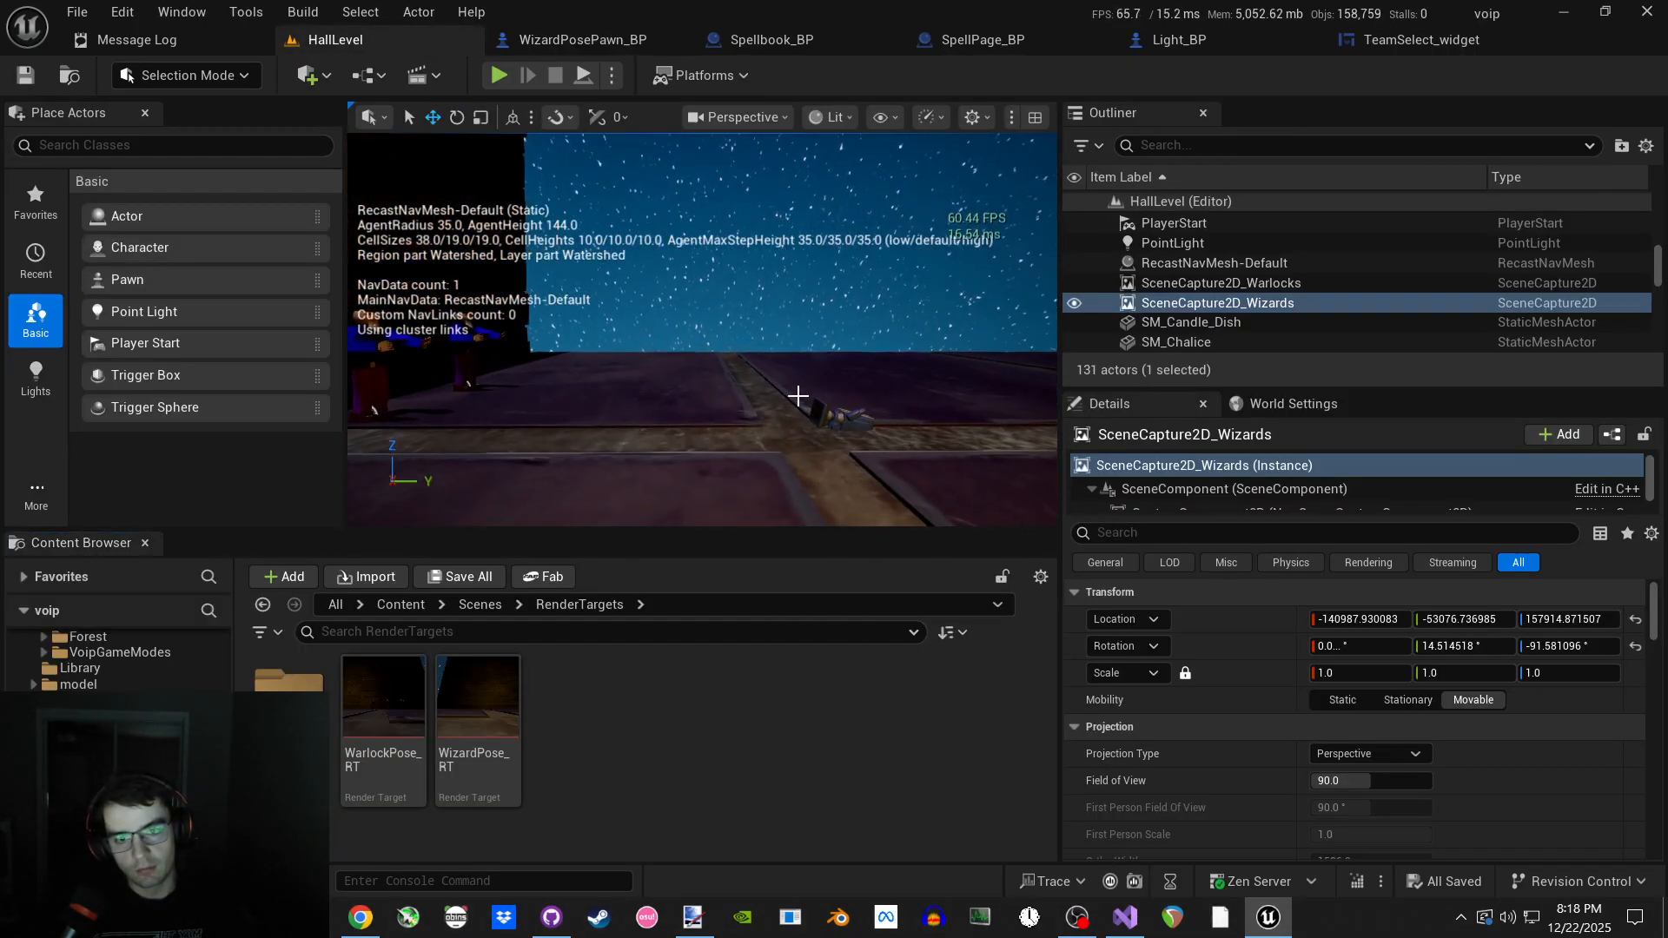
left_click(833, 415)
scroll(1258, 627, "down", 10)
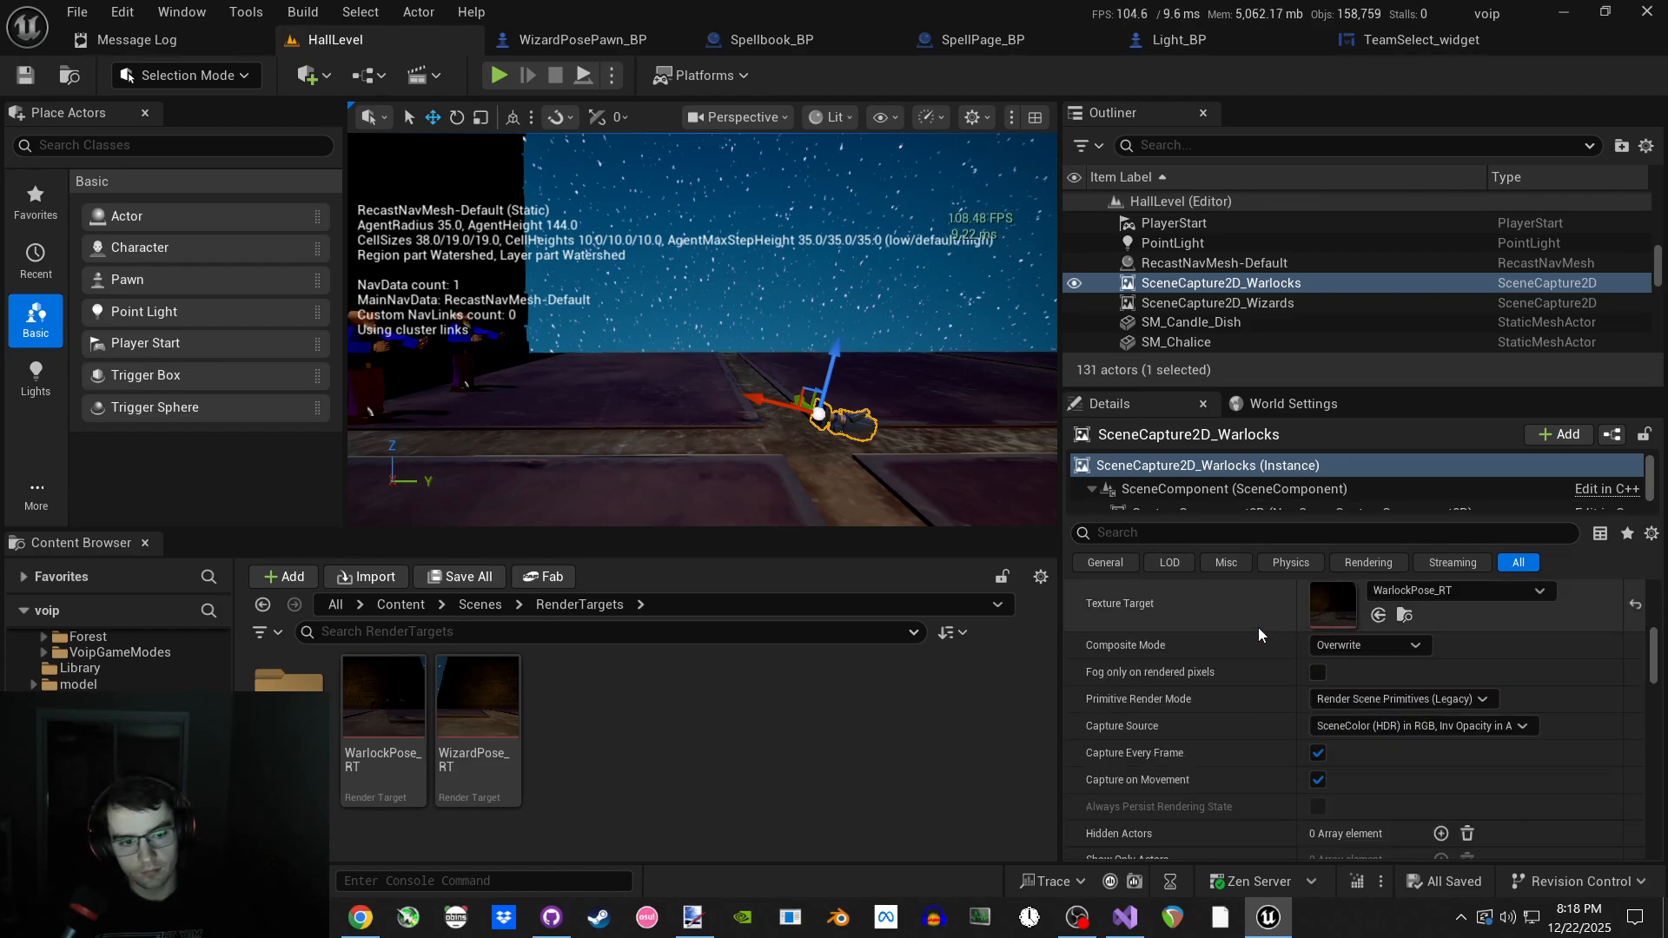
Open material_WizardPoseRenderTarget from the RenderTargets/Materials folder, review how its texture sample feeds the final color, and close it.
double_click(323, 705)
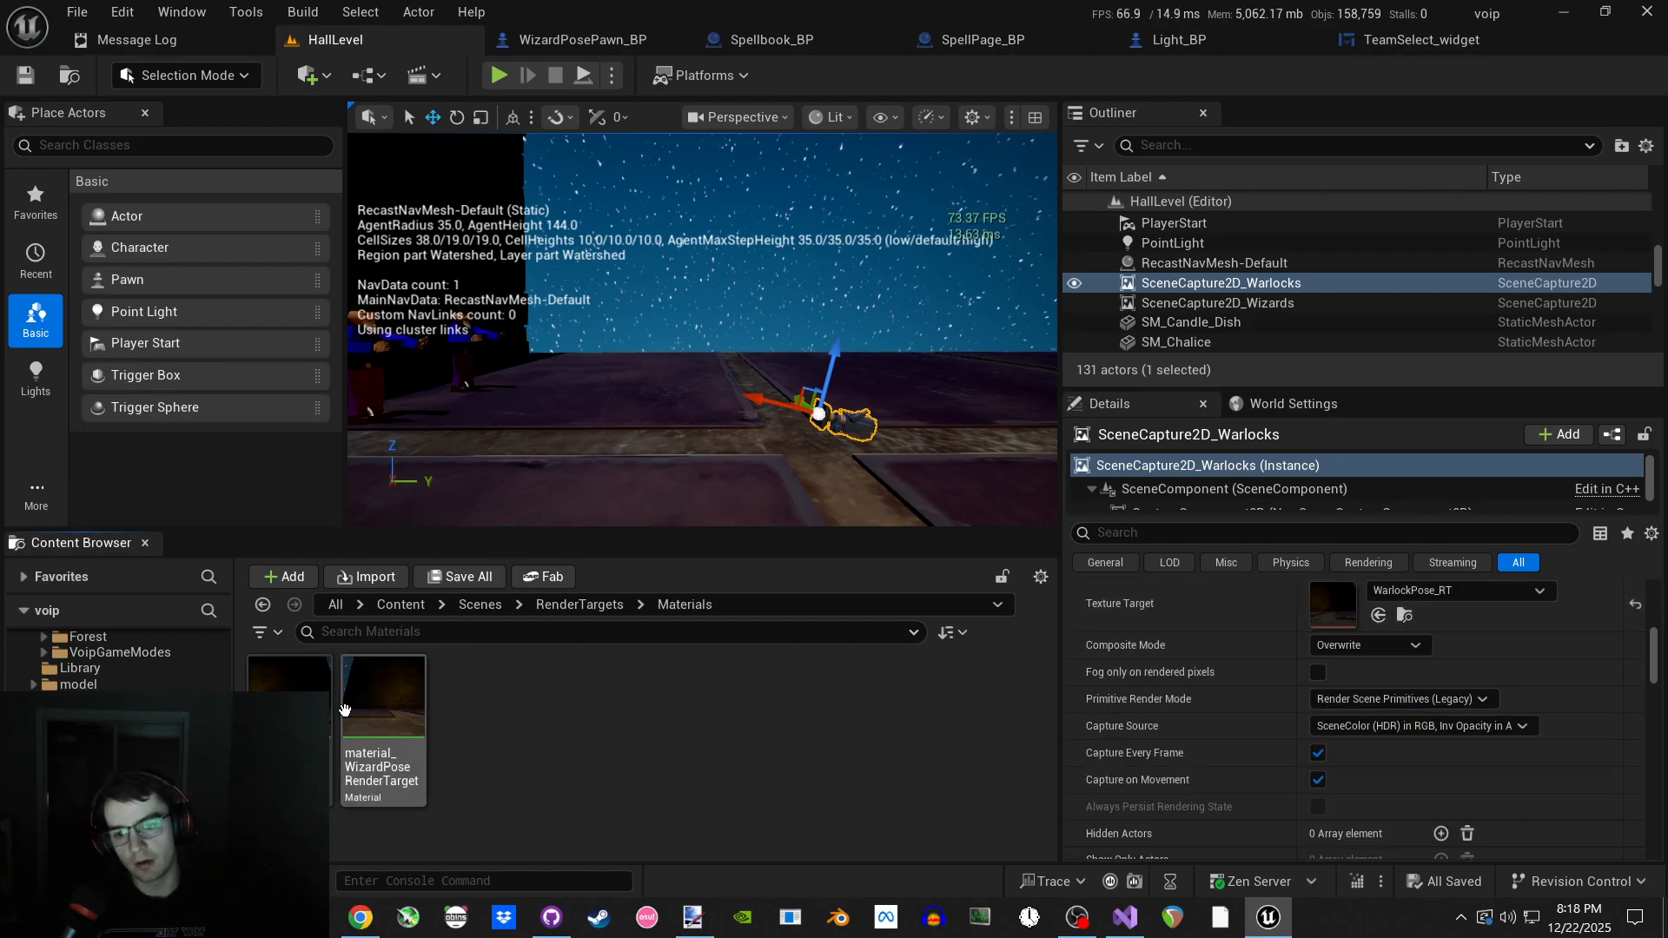
double_click(411, 725)
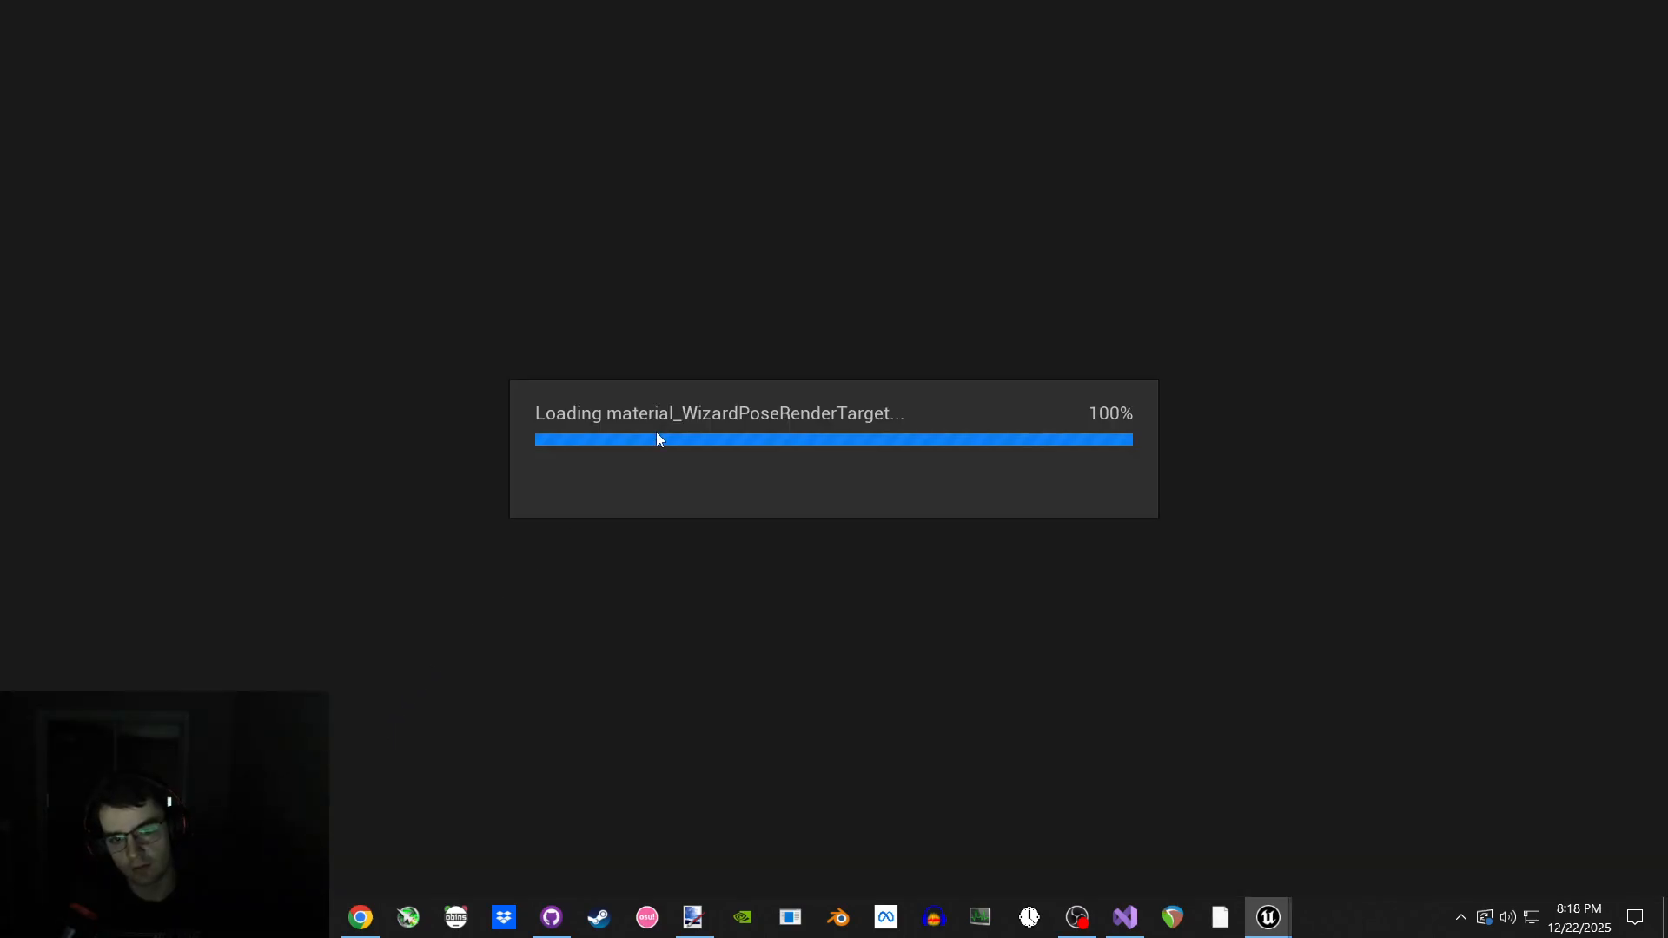
scroll(680, 447, "down", 4)
scroll(711, 429, "up", 4)
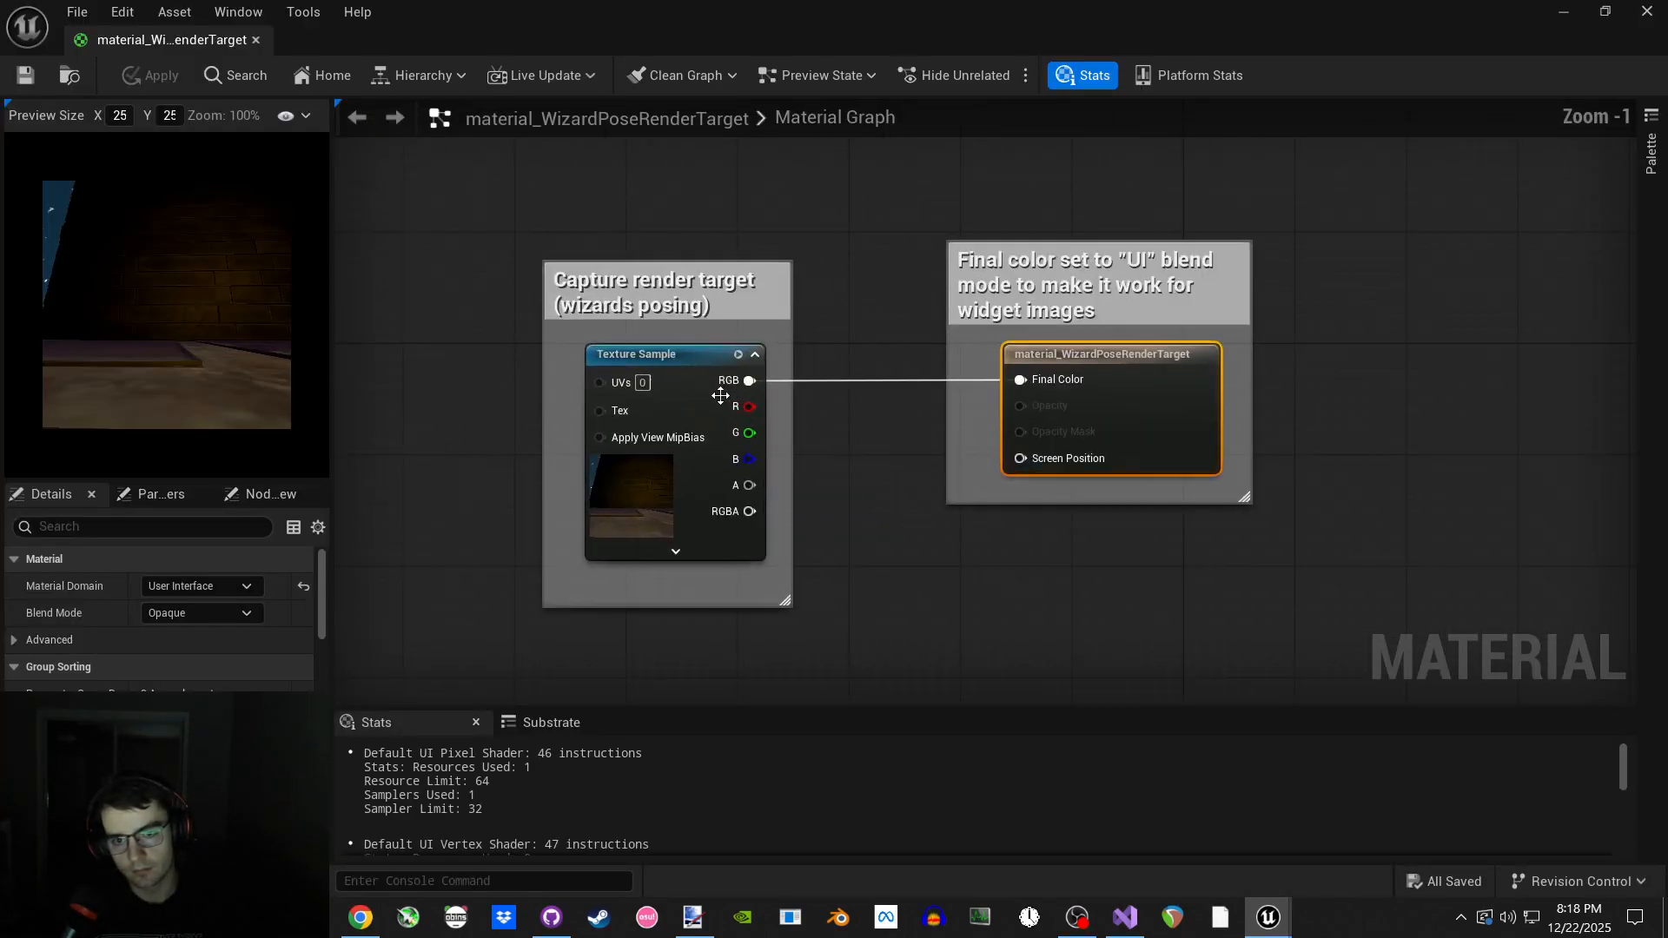
middle_click(177, 43)
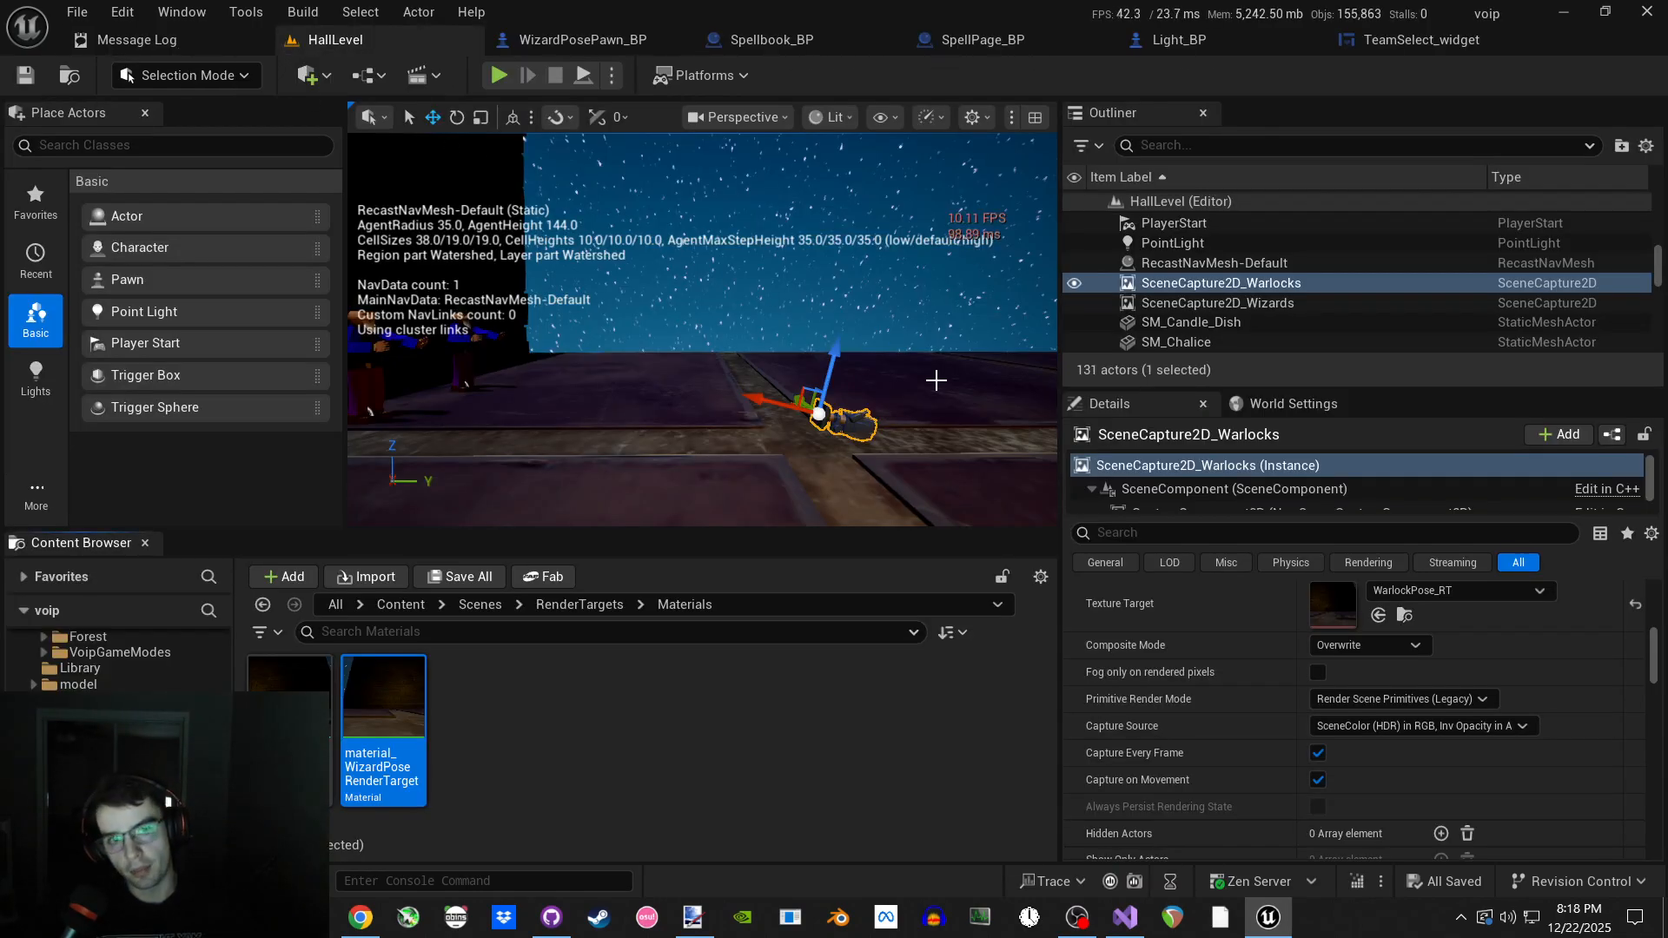
Open TeamSelect_widget and review the brush material assigned to image_WarlockPose.
left_click(1378, 44)
scroll(893, 379, "up", 6)
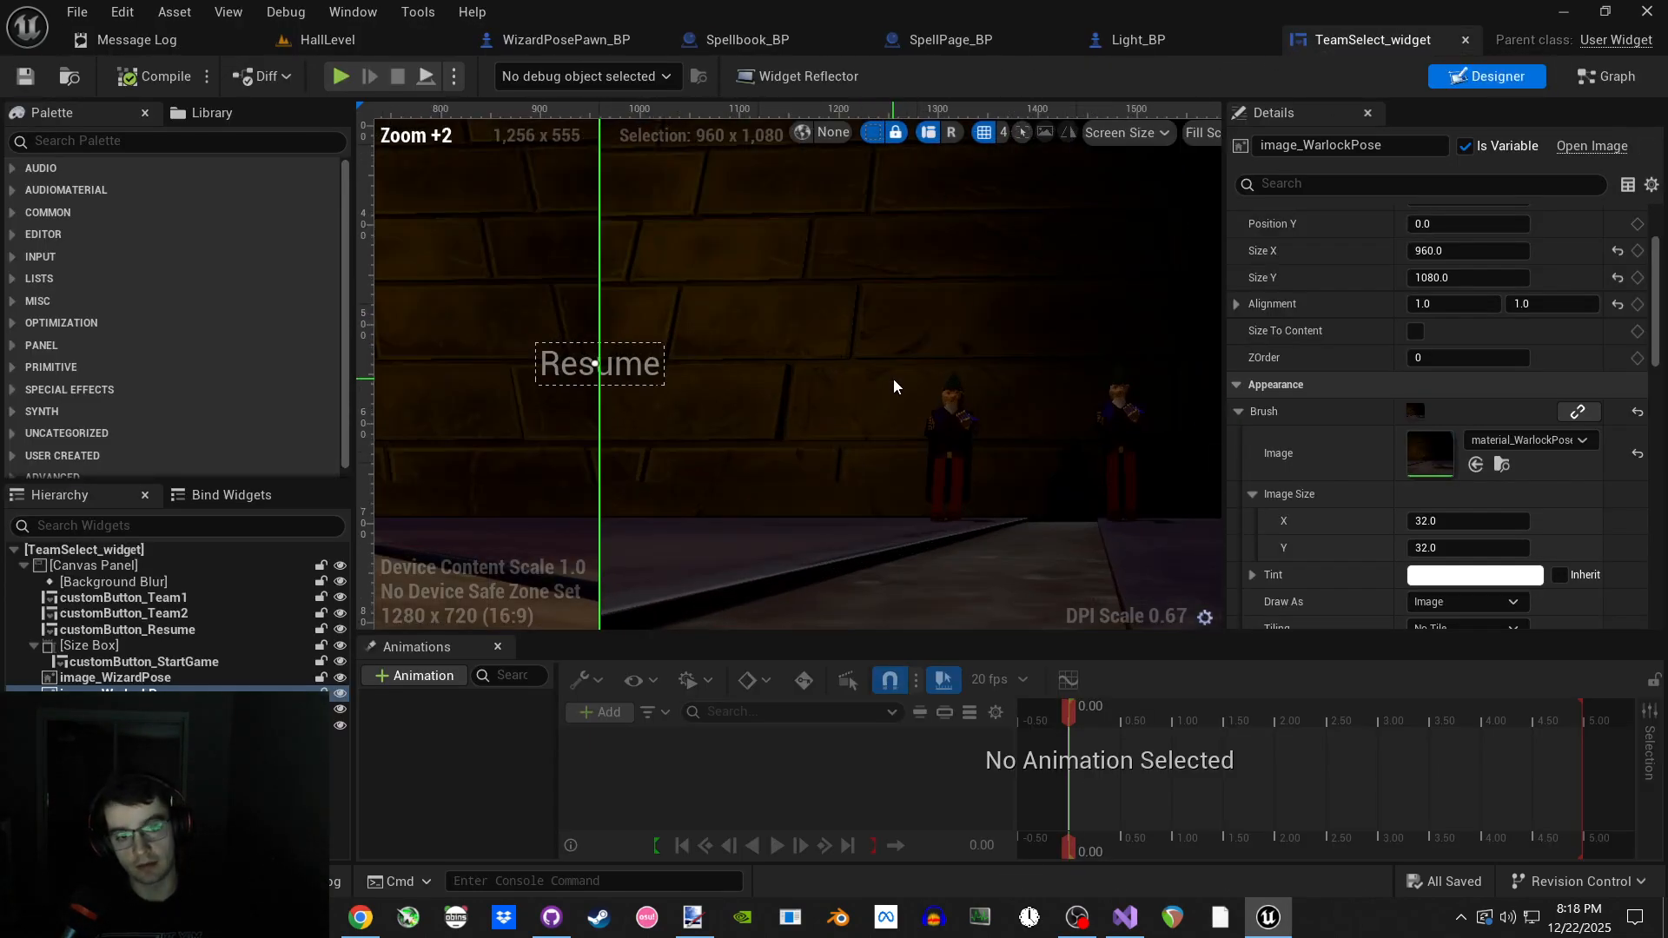
scroll(893, 379, "down", 5)
left_click(1489, 443)
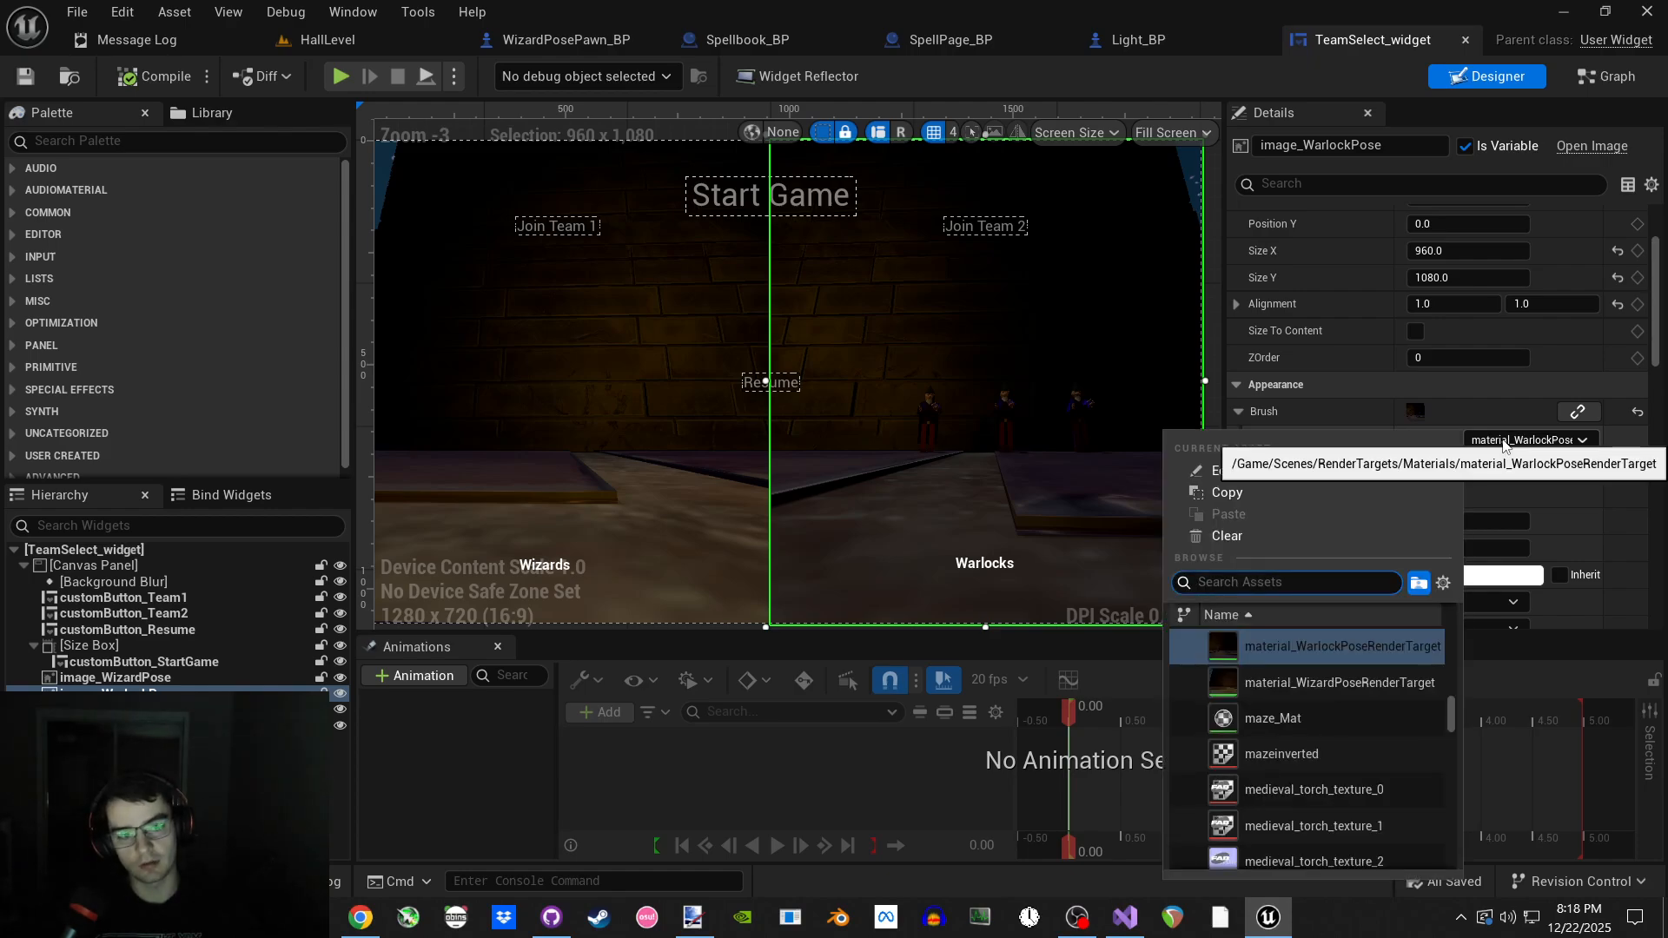
left_click(1491, 447)
scroll(970, 451, "down", 3)
scroll(970, 451, "up", 10)
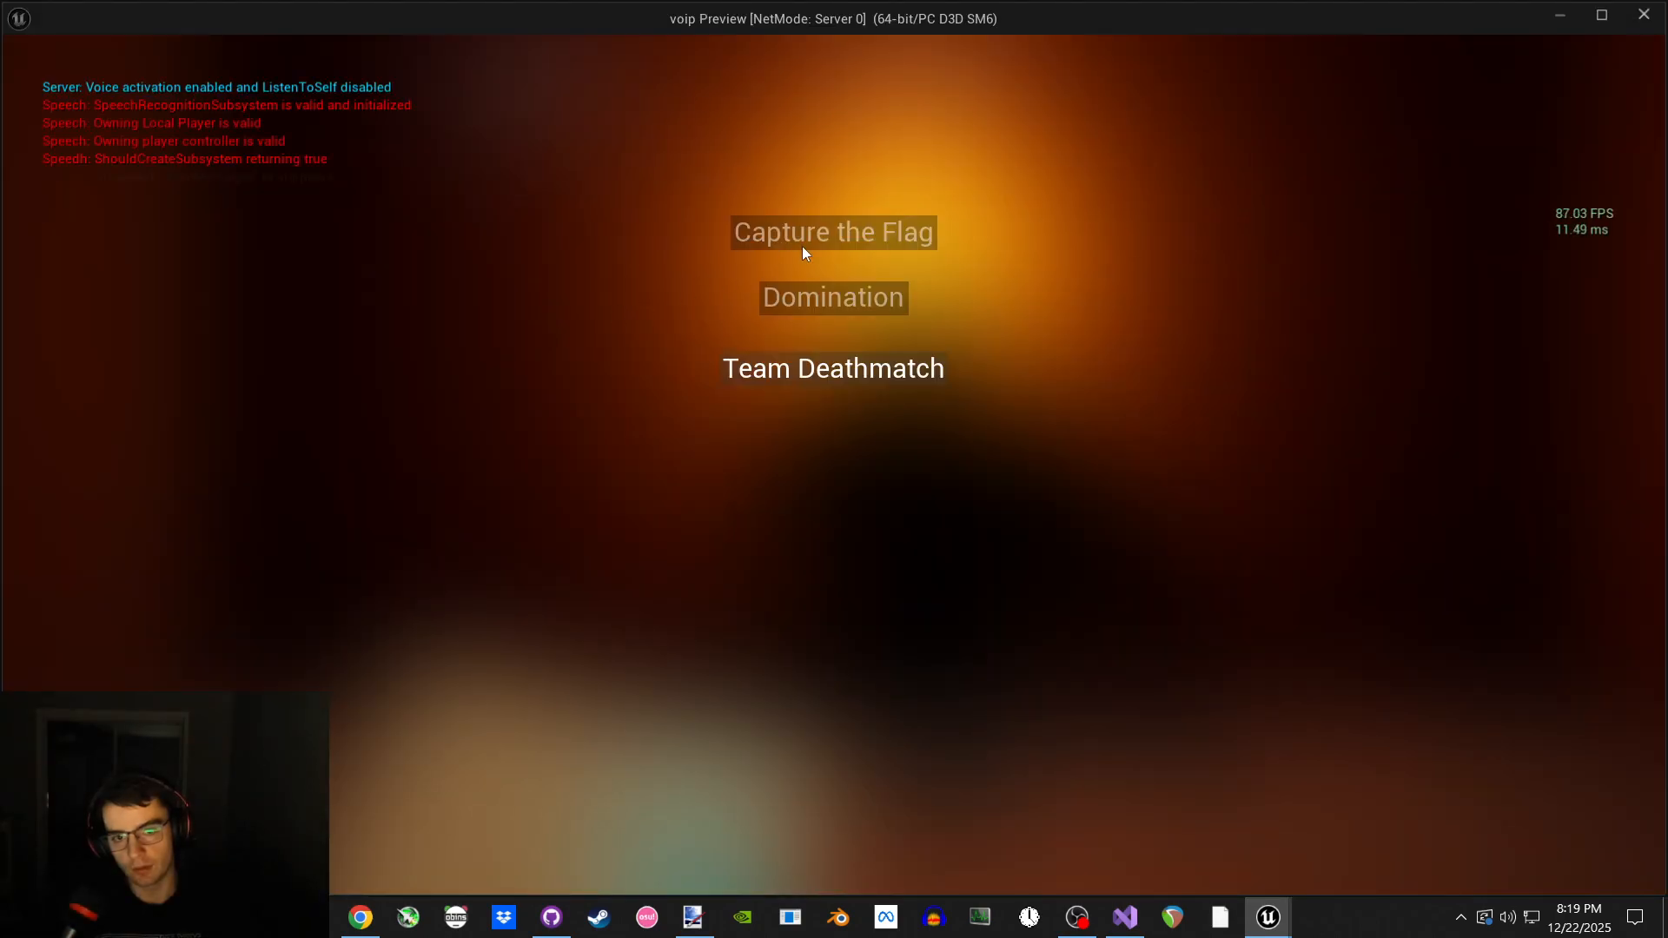
Preview the Capture the Flag team selection screen, compare it with the warlock image in the layout, and close TeamSelect_widget.
left_click(826, 231)
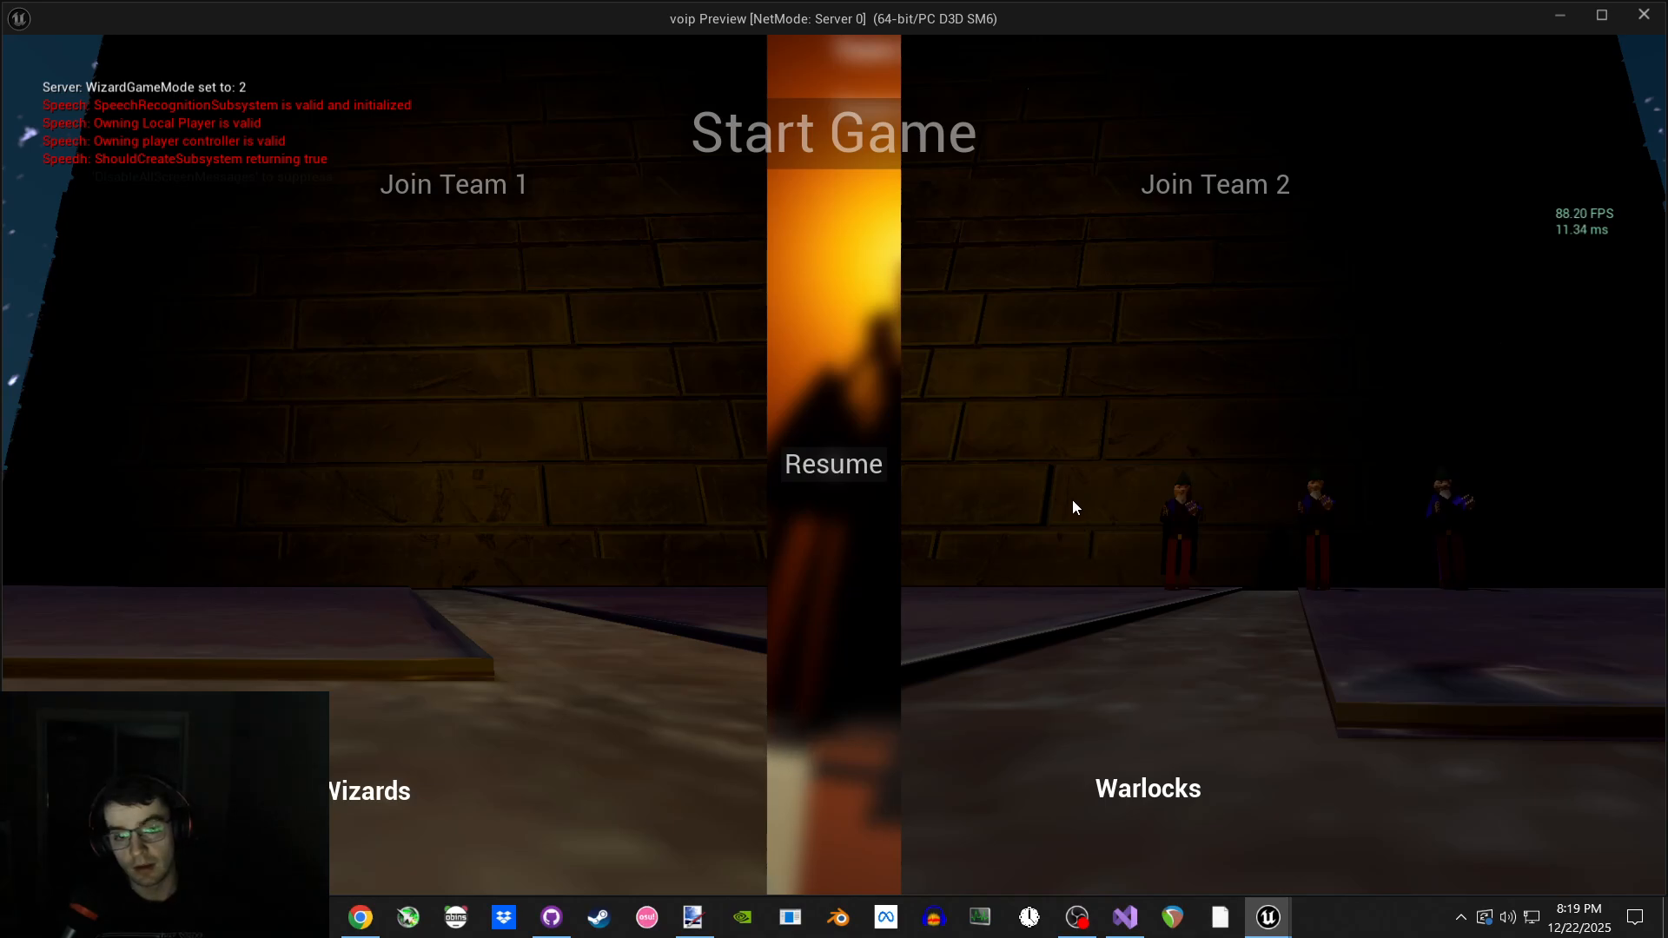
key("Escape")
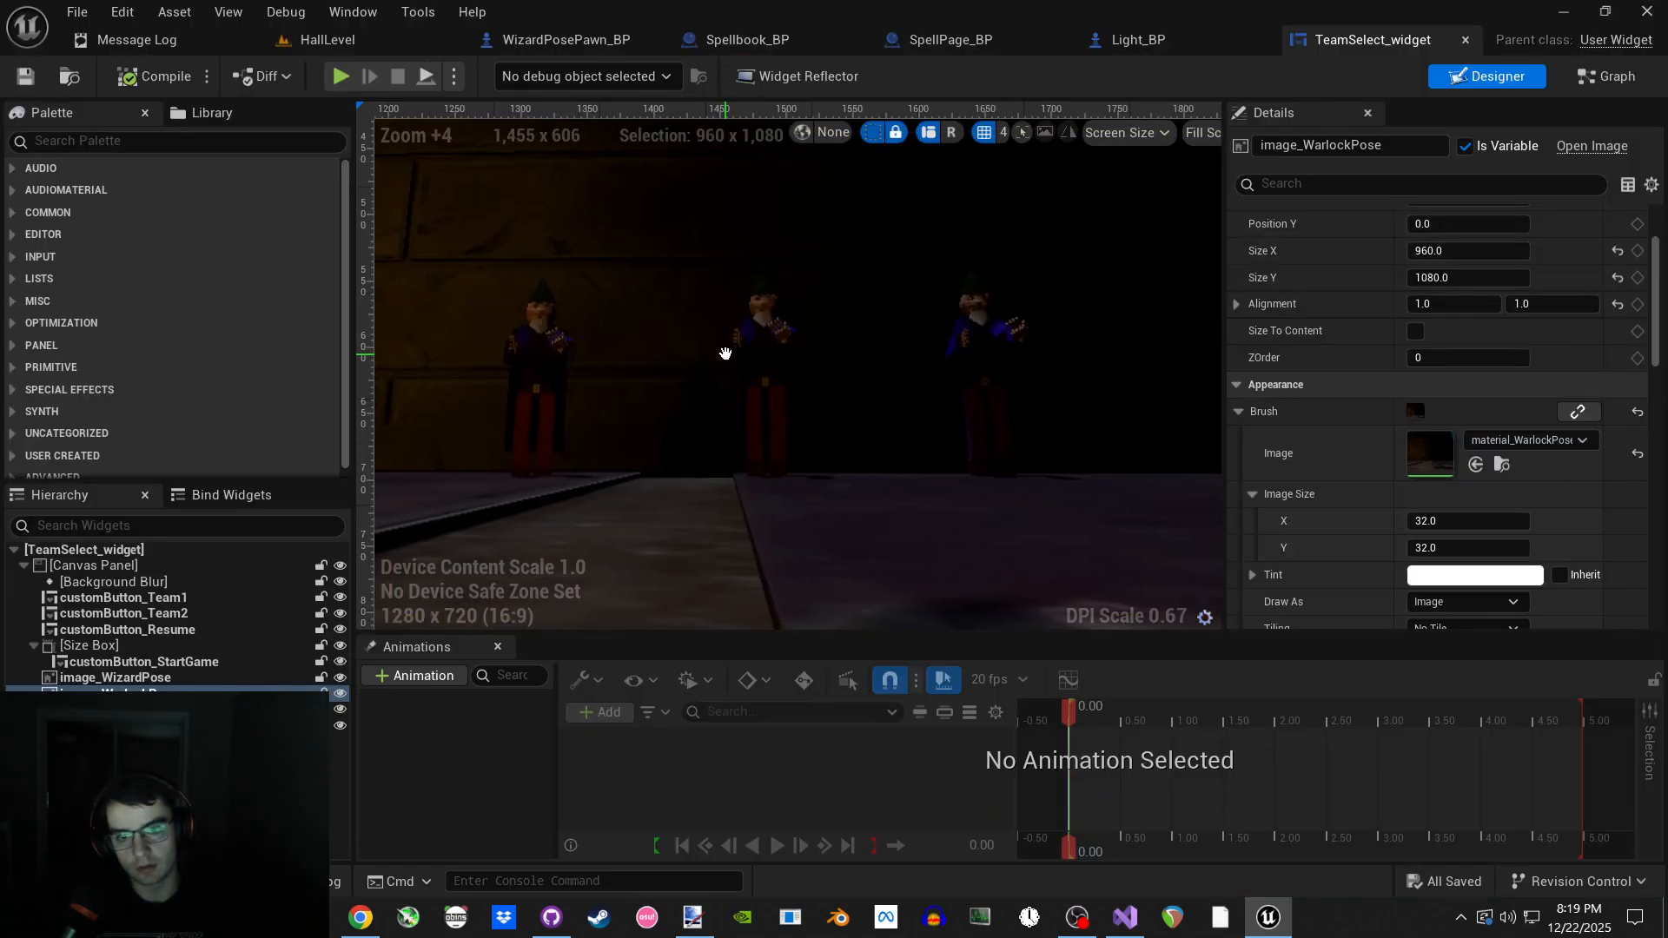
right_click_drag(630, 256, 756, 380)
right_click_drag(686, 254, 511, 210)
right_click_drag(643, 183, 521, 182)
left_click(338, 75)
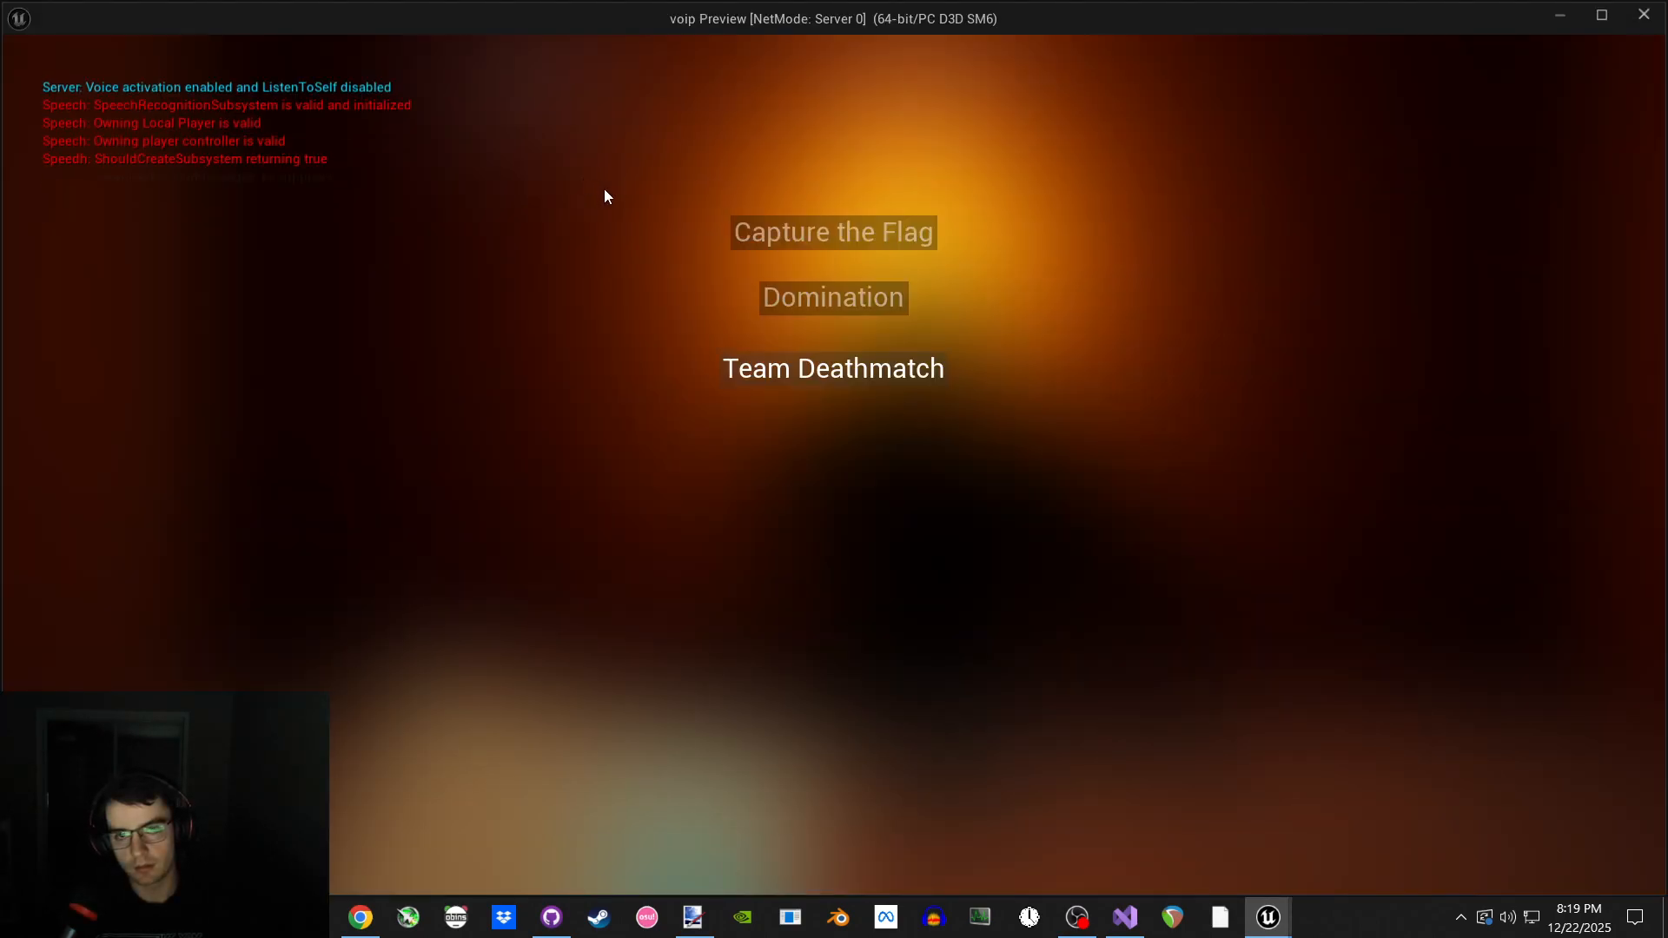
key("Escape")
key("ctrl+w")
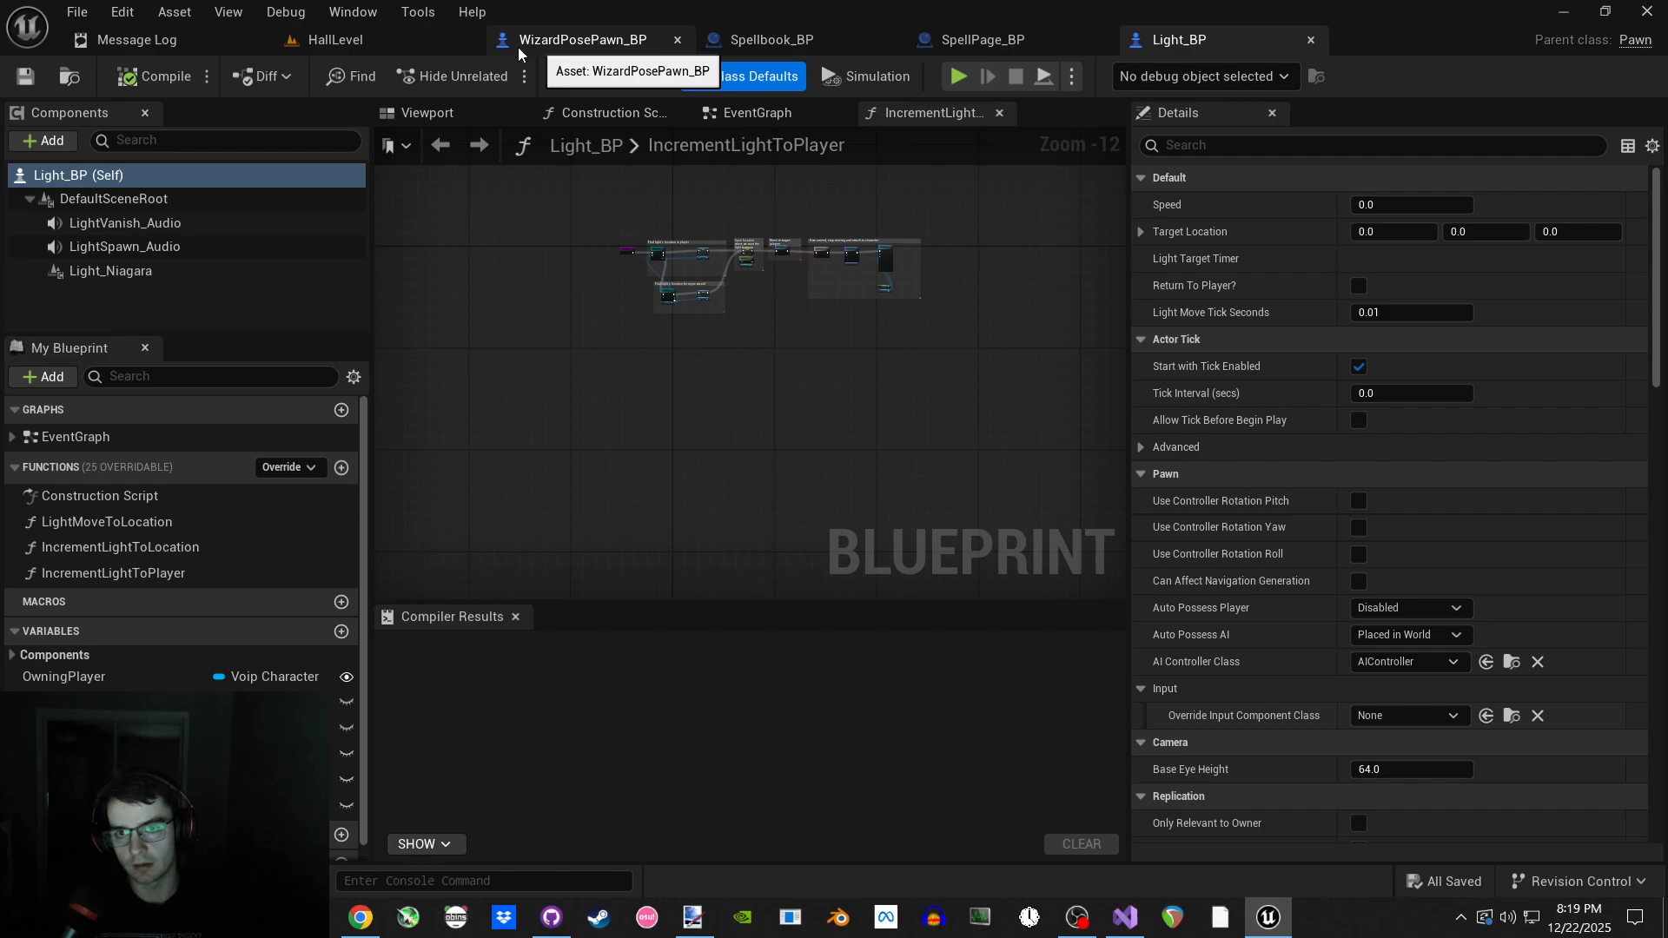
In HallLevel, set the player to spawn at Current Camera Location, playtest Team Deathmatch up to team selection, and stop.
left_click(434, 45)
right_click_drag(639, 240, 689, 217)
left_click(612, 76)
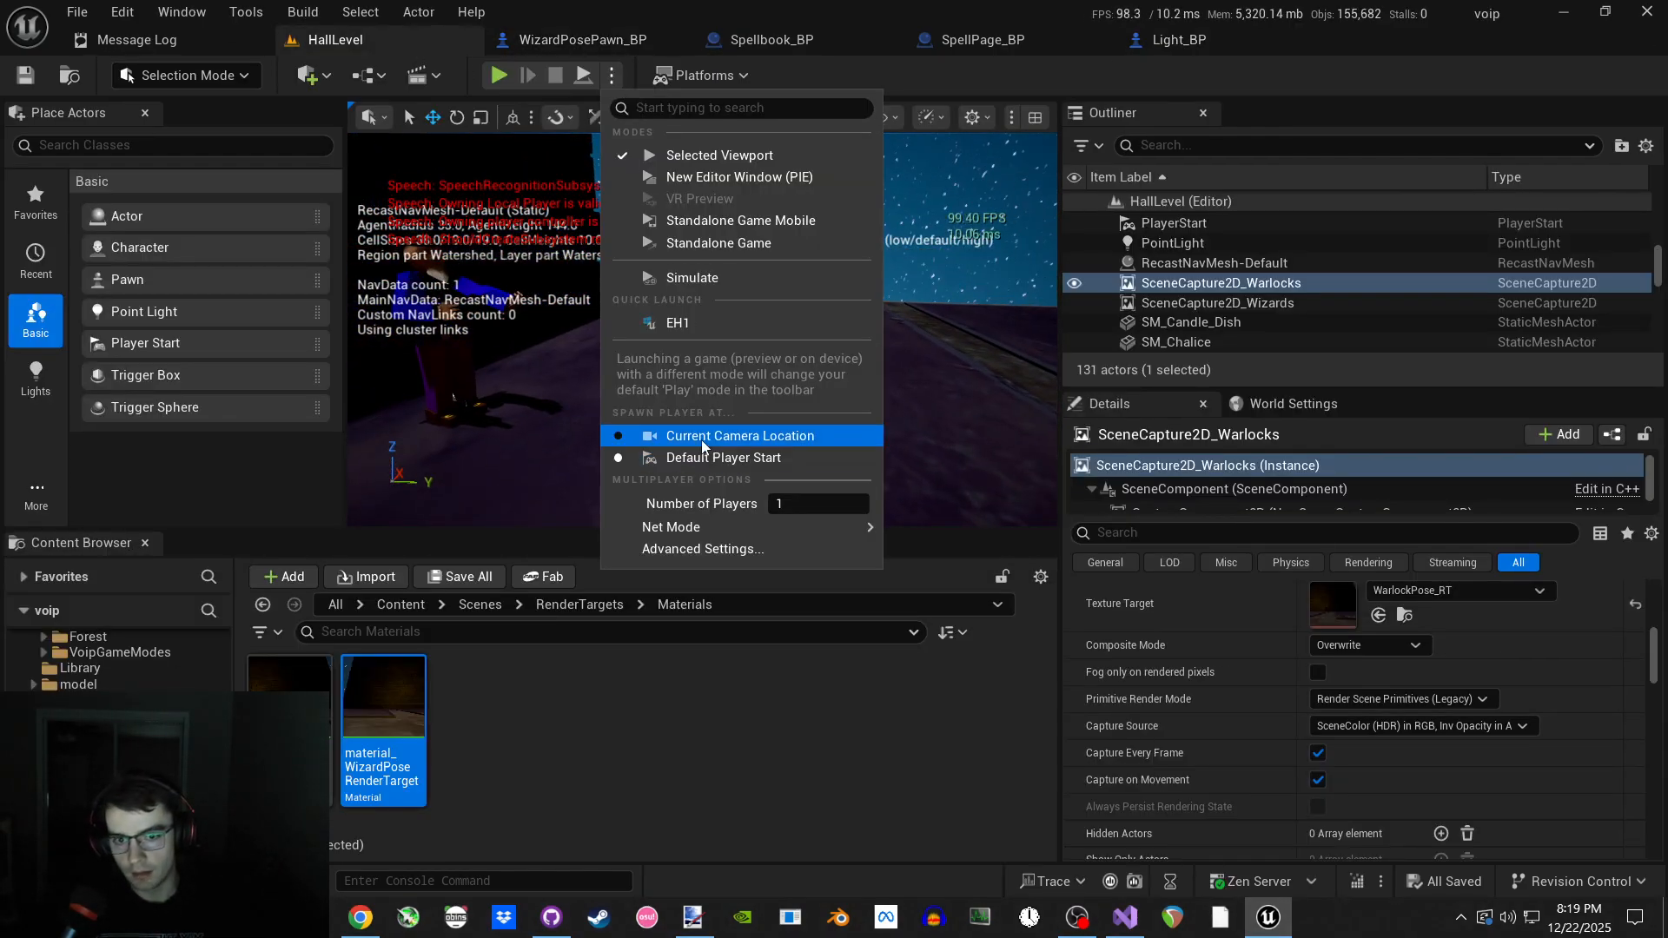
left_click(701, 440)
left_click(497, 76)
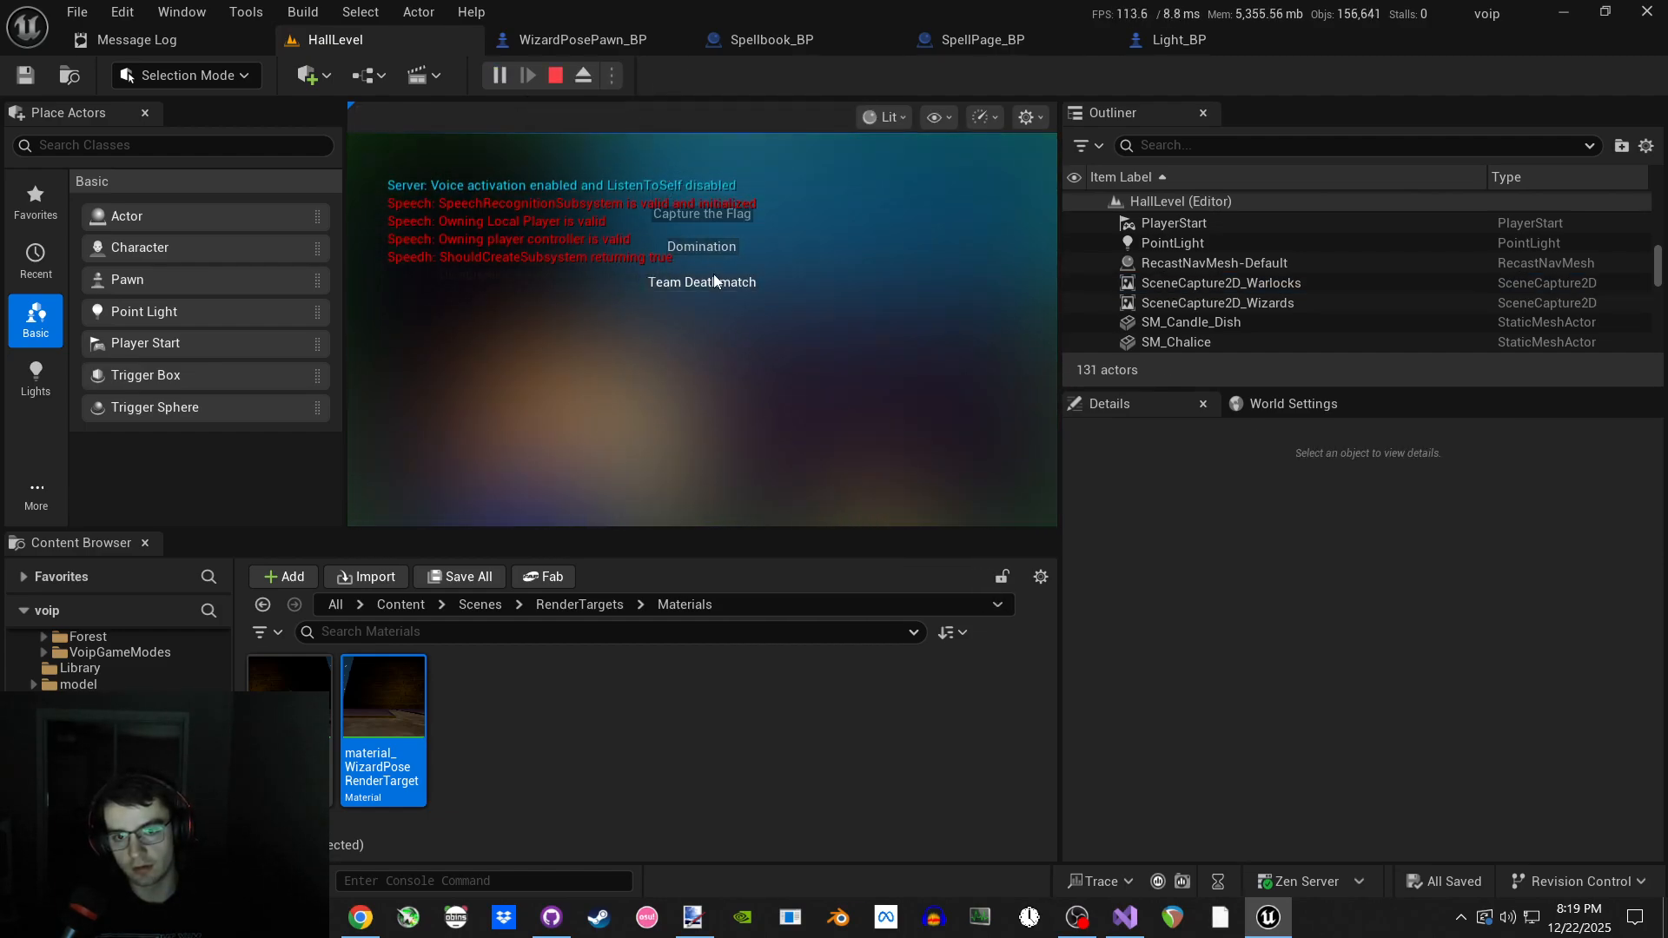
left_click(715, 281)
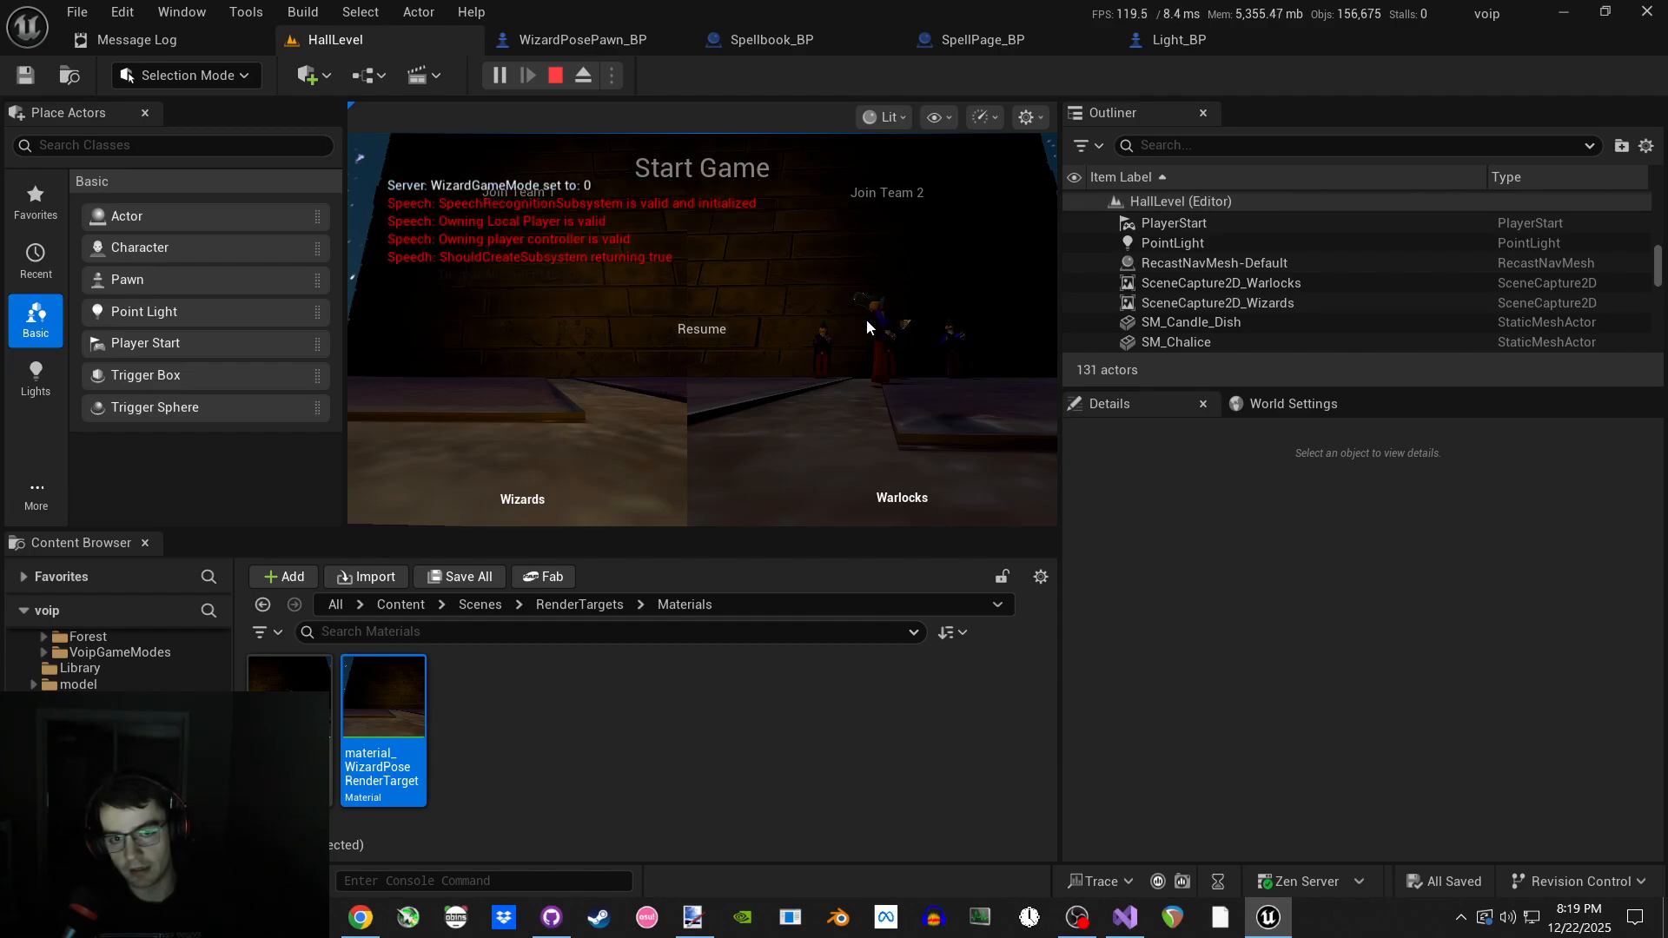
left_click(556, 75)
Playtest from WizardPosePawn_BP in Capture the Flag, resume from the team selection screen, and stop.
left_click(565, 45)
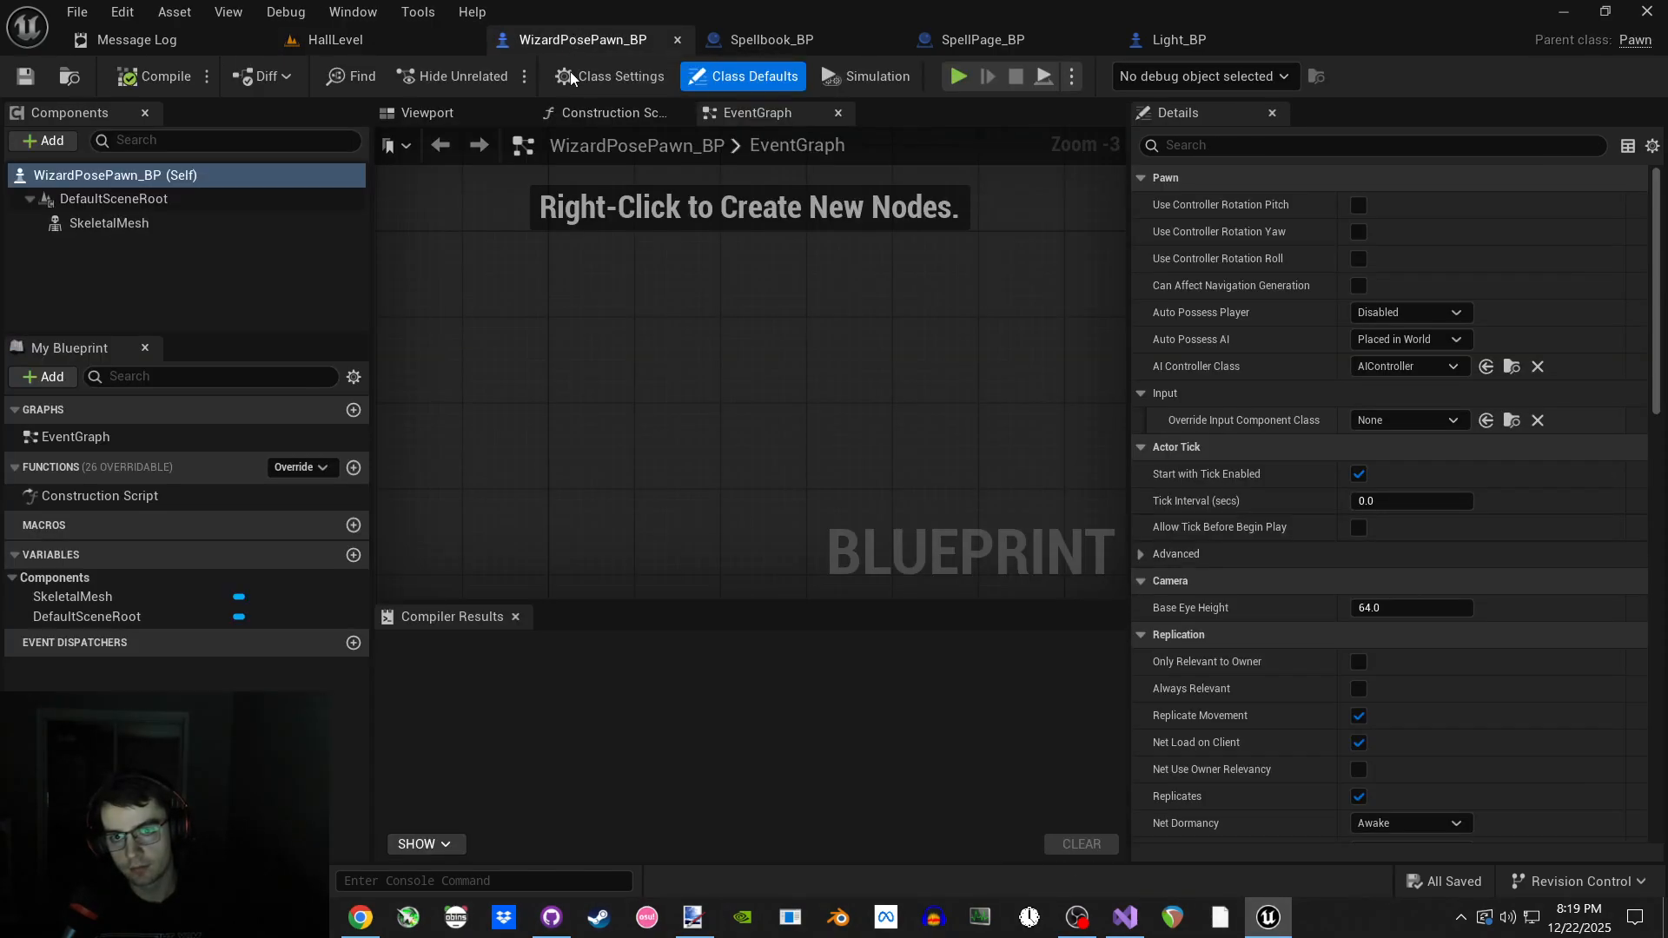
left_click(954, 75)
left_click(891, 384)
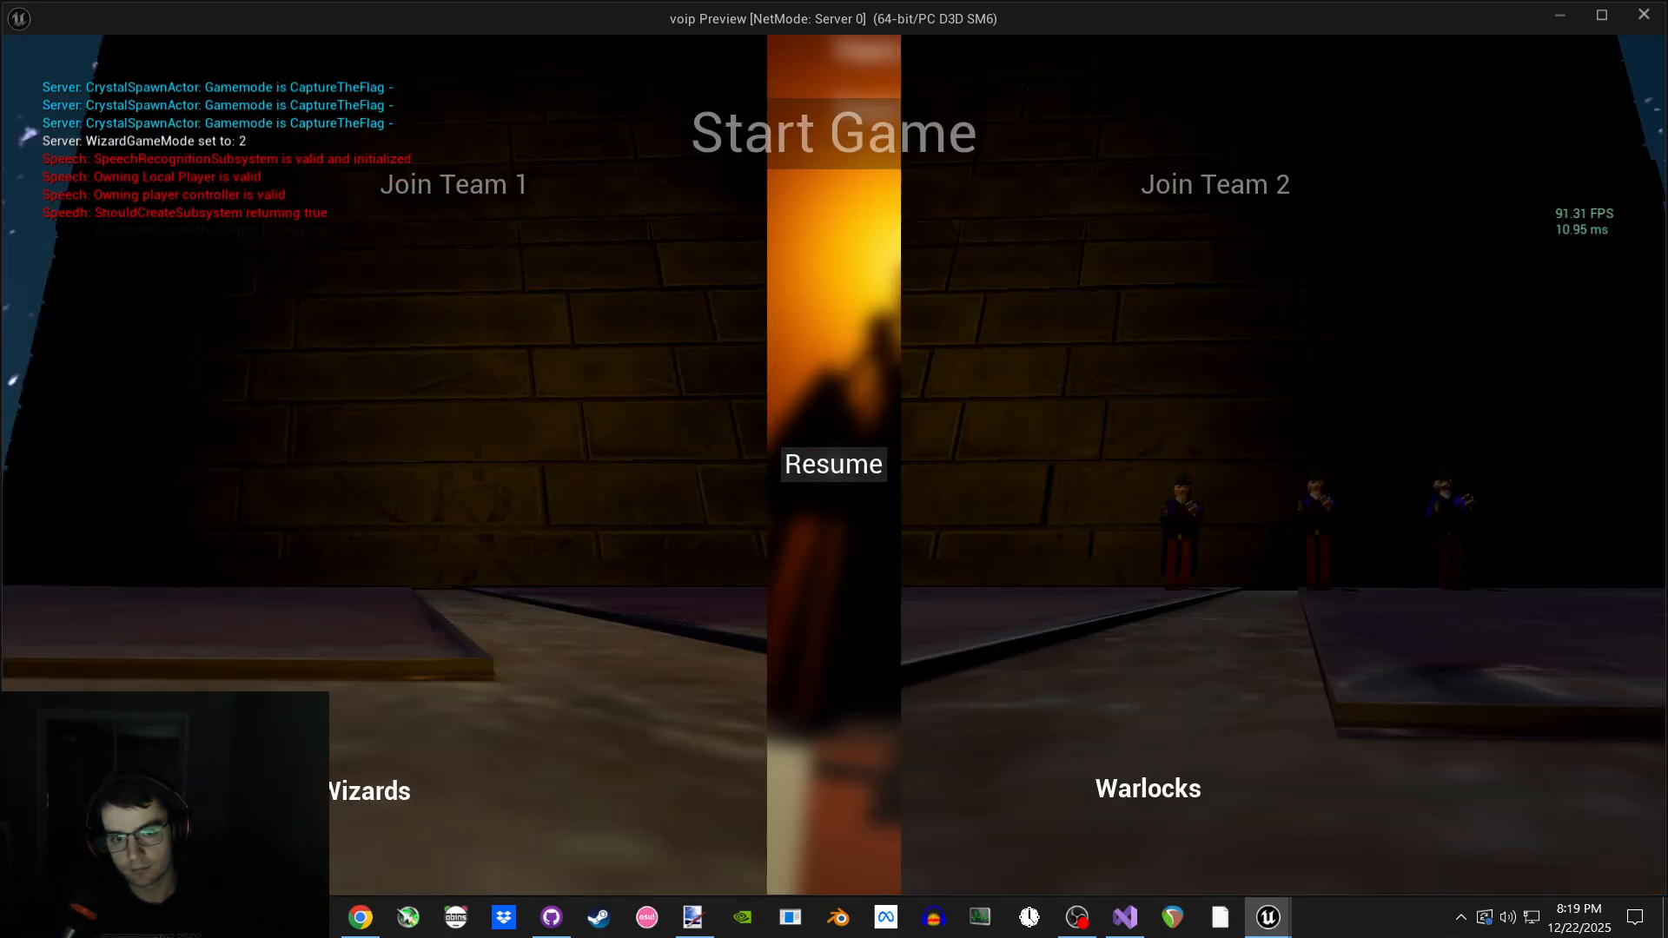
left_click(849, 467)
key("Escape")
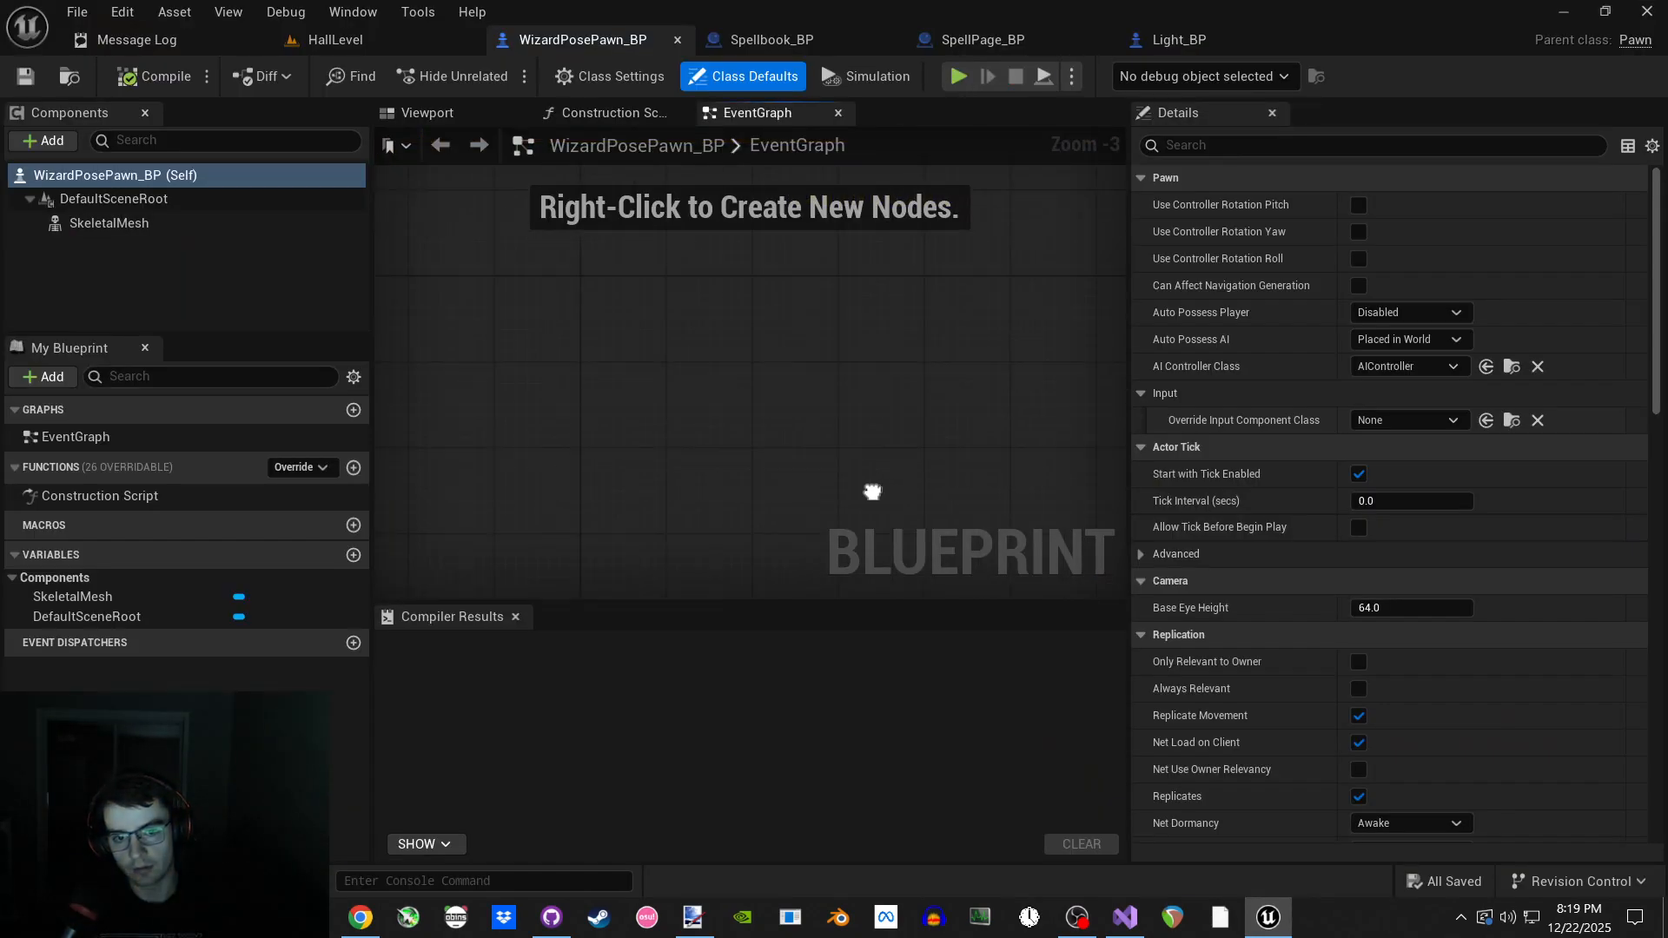
Return to HallLevel, view the posed wizards up close, and briefly start and stop a play session.
left_click(400, 45)
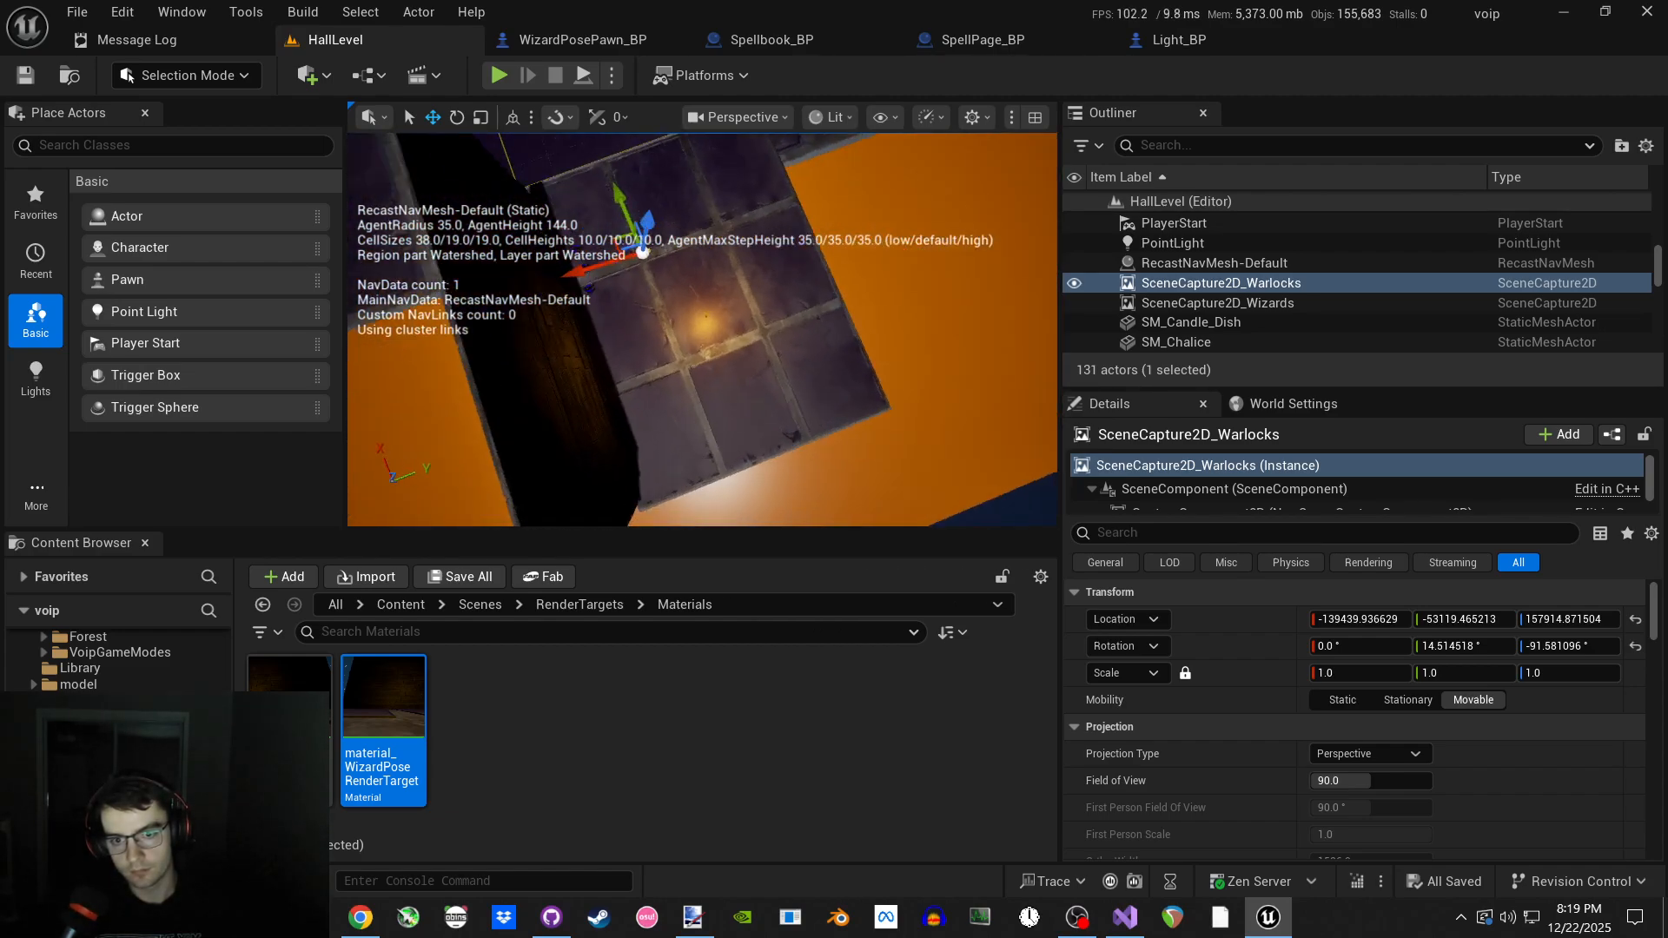
key("w")
right_click_drag(702, 341, 552, 243)
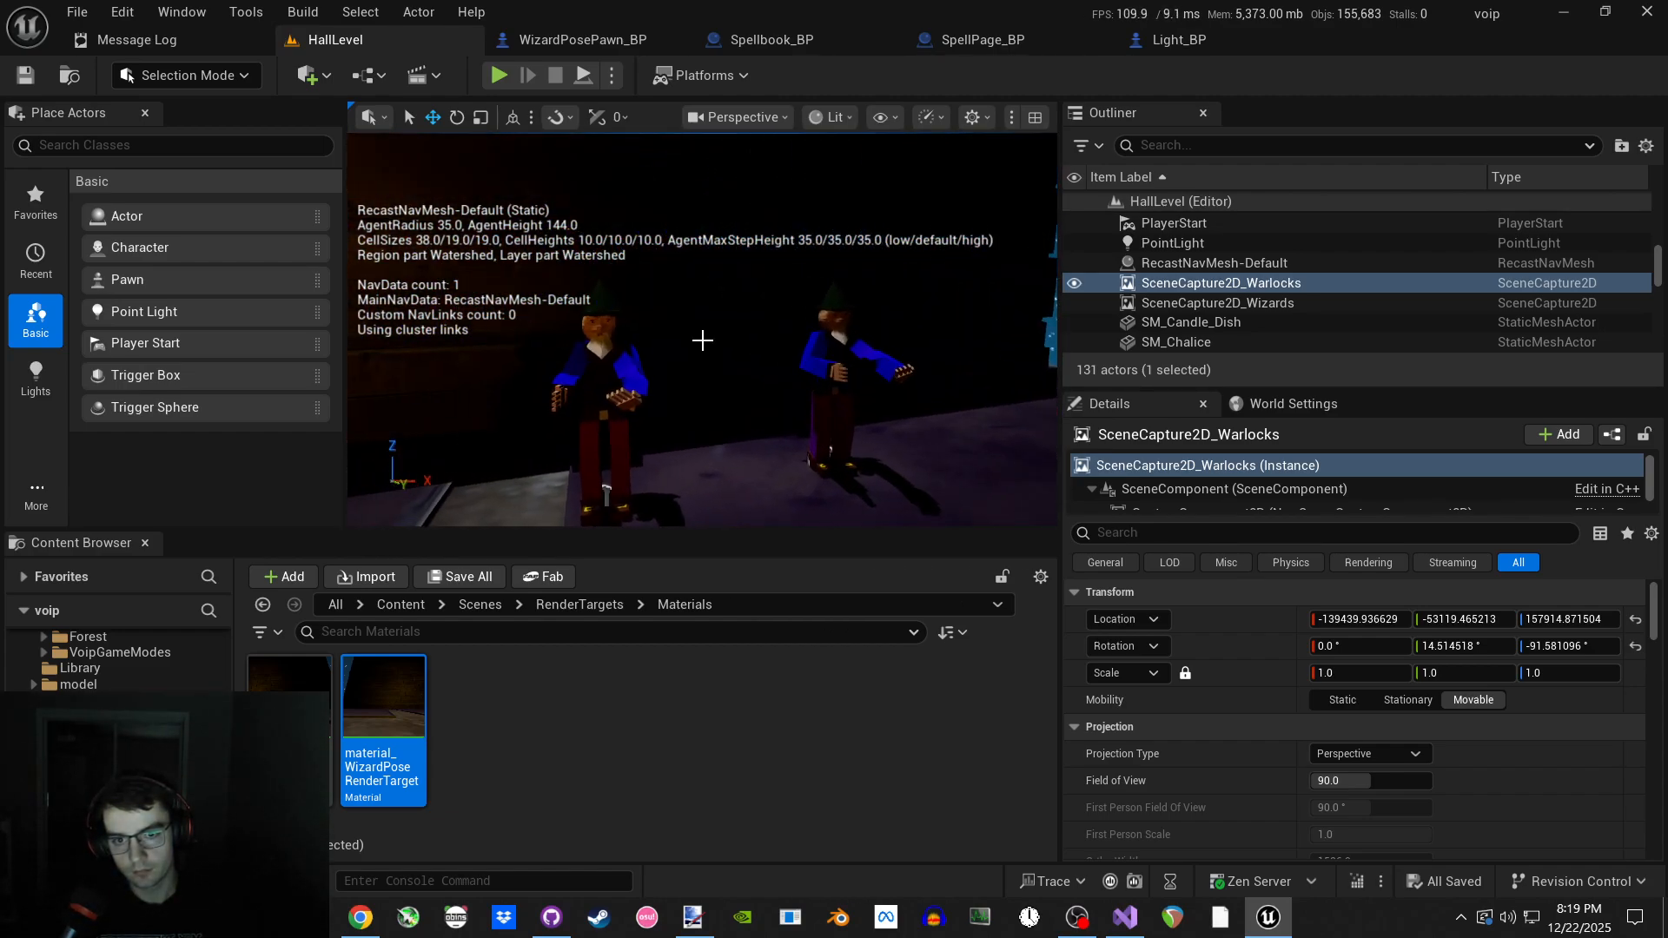
left_click(499, 78)
key("Escape")
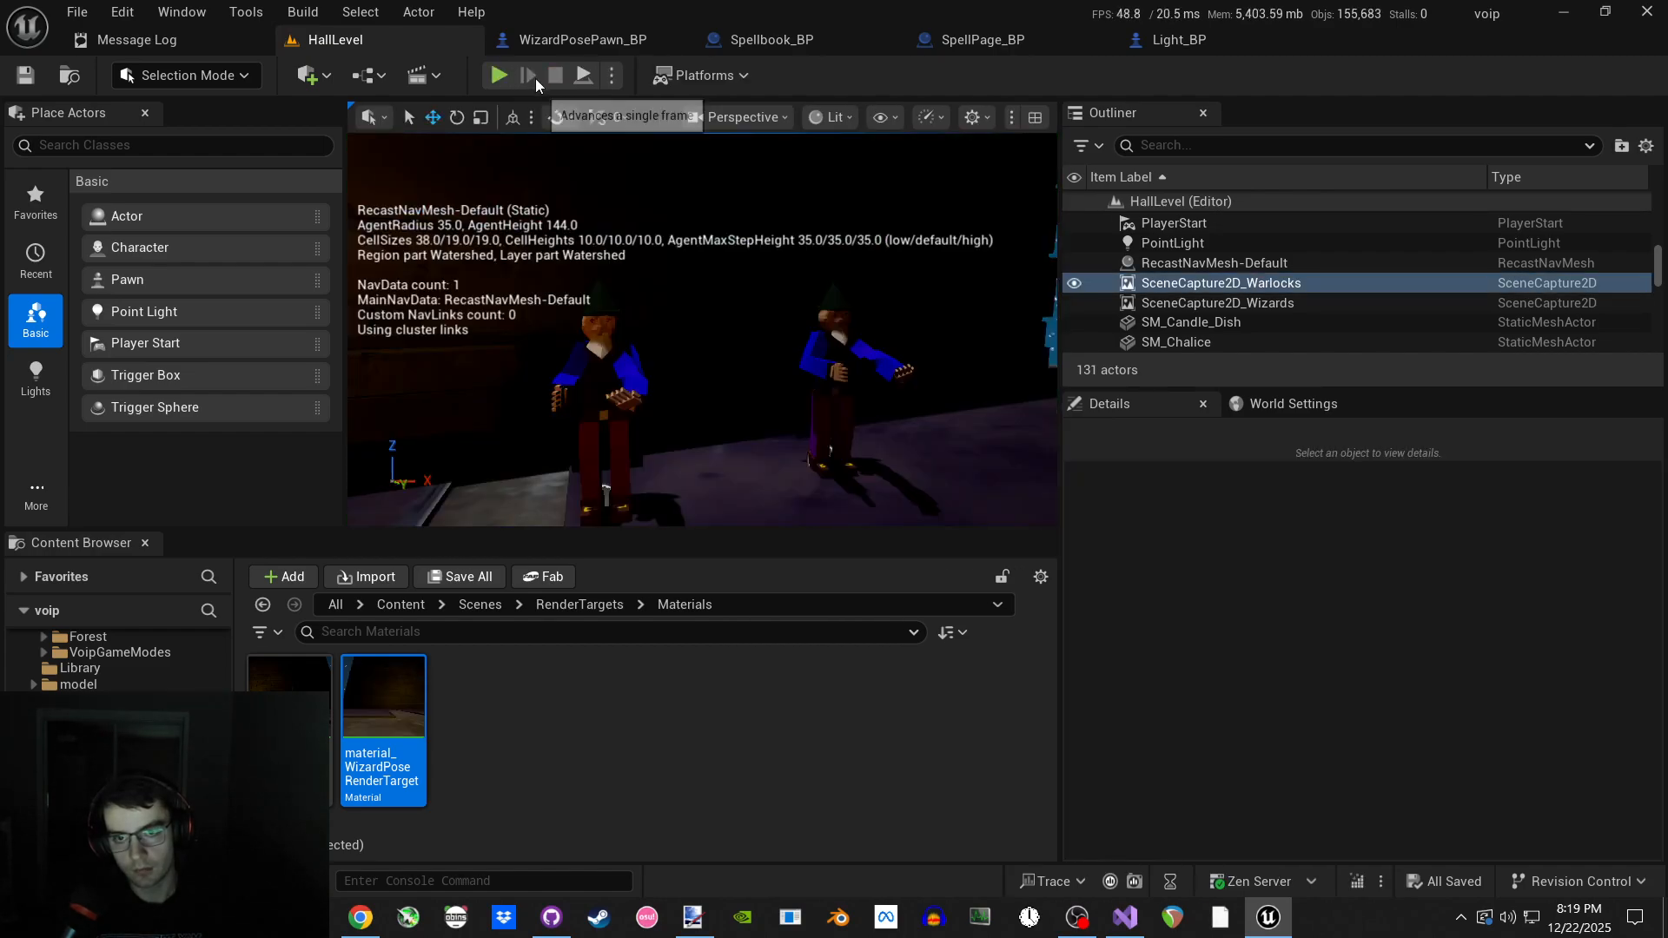
right_click_drag(573, 186, 695, 174)
key("w")
Playtest Team Deathmatch from Spellbook_BP, examine the wizard and warlock images on the team selection screen, and stop.
left_click(732, 41)
left_click(949, 78)
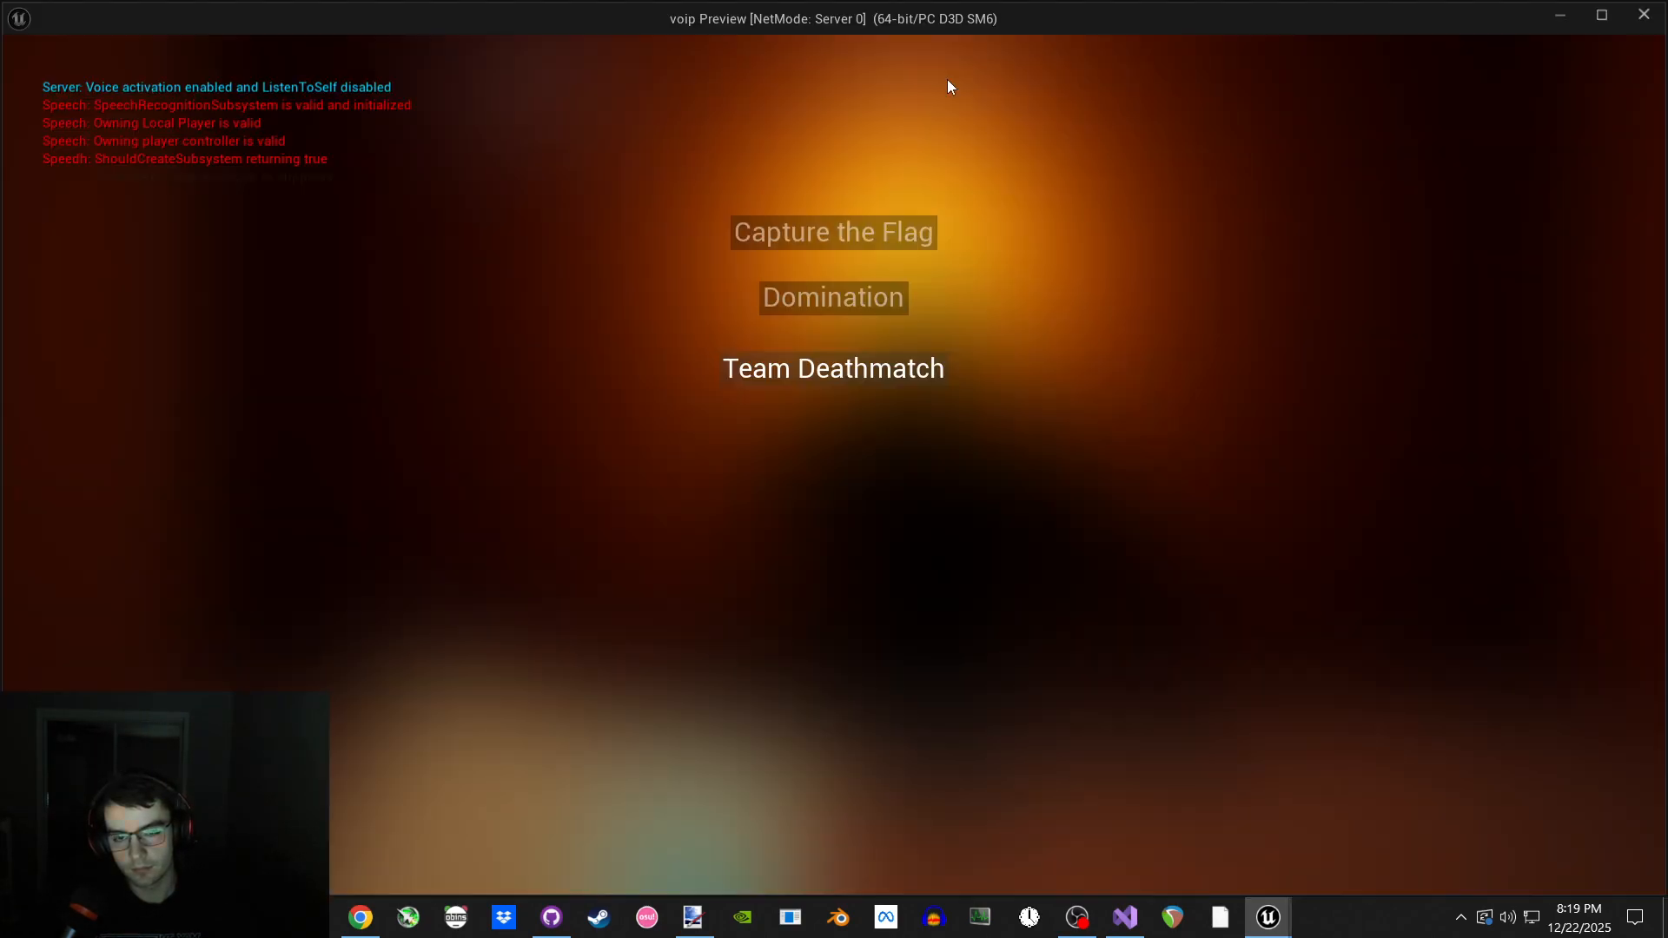
left_click(879, 375)
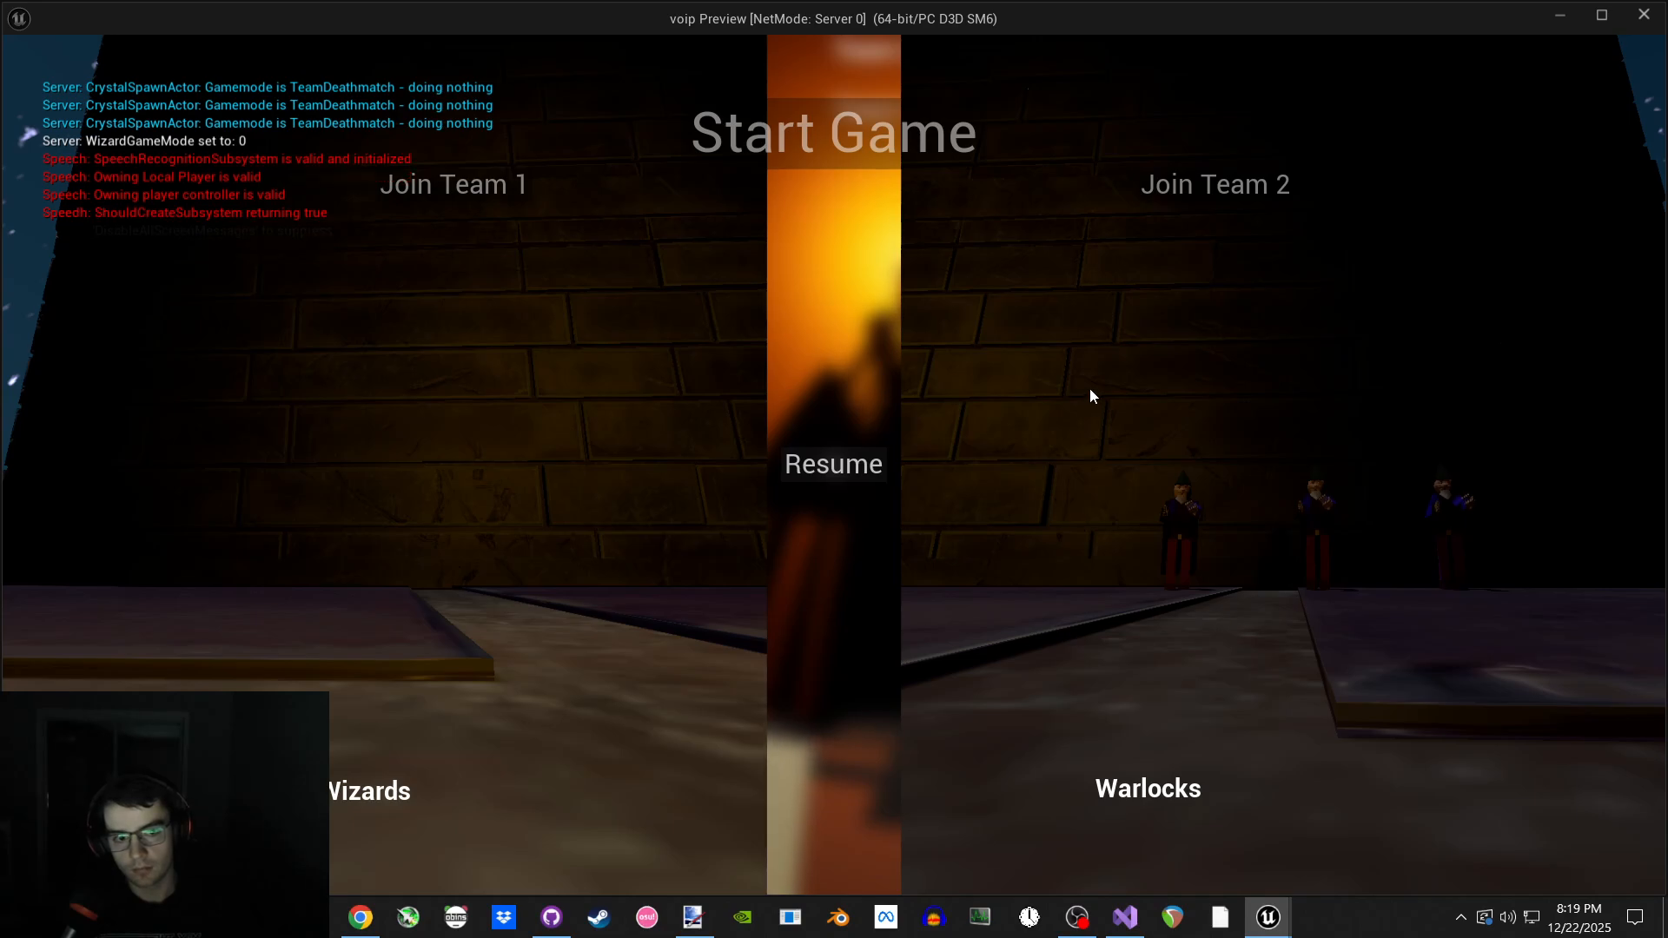
key("Escape")
Return to HallLevel, playtest Team Deathmatch in the viewport, resume into the level to view the wizards, and stop.
left_click(334, 41)
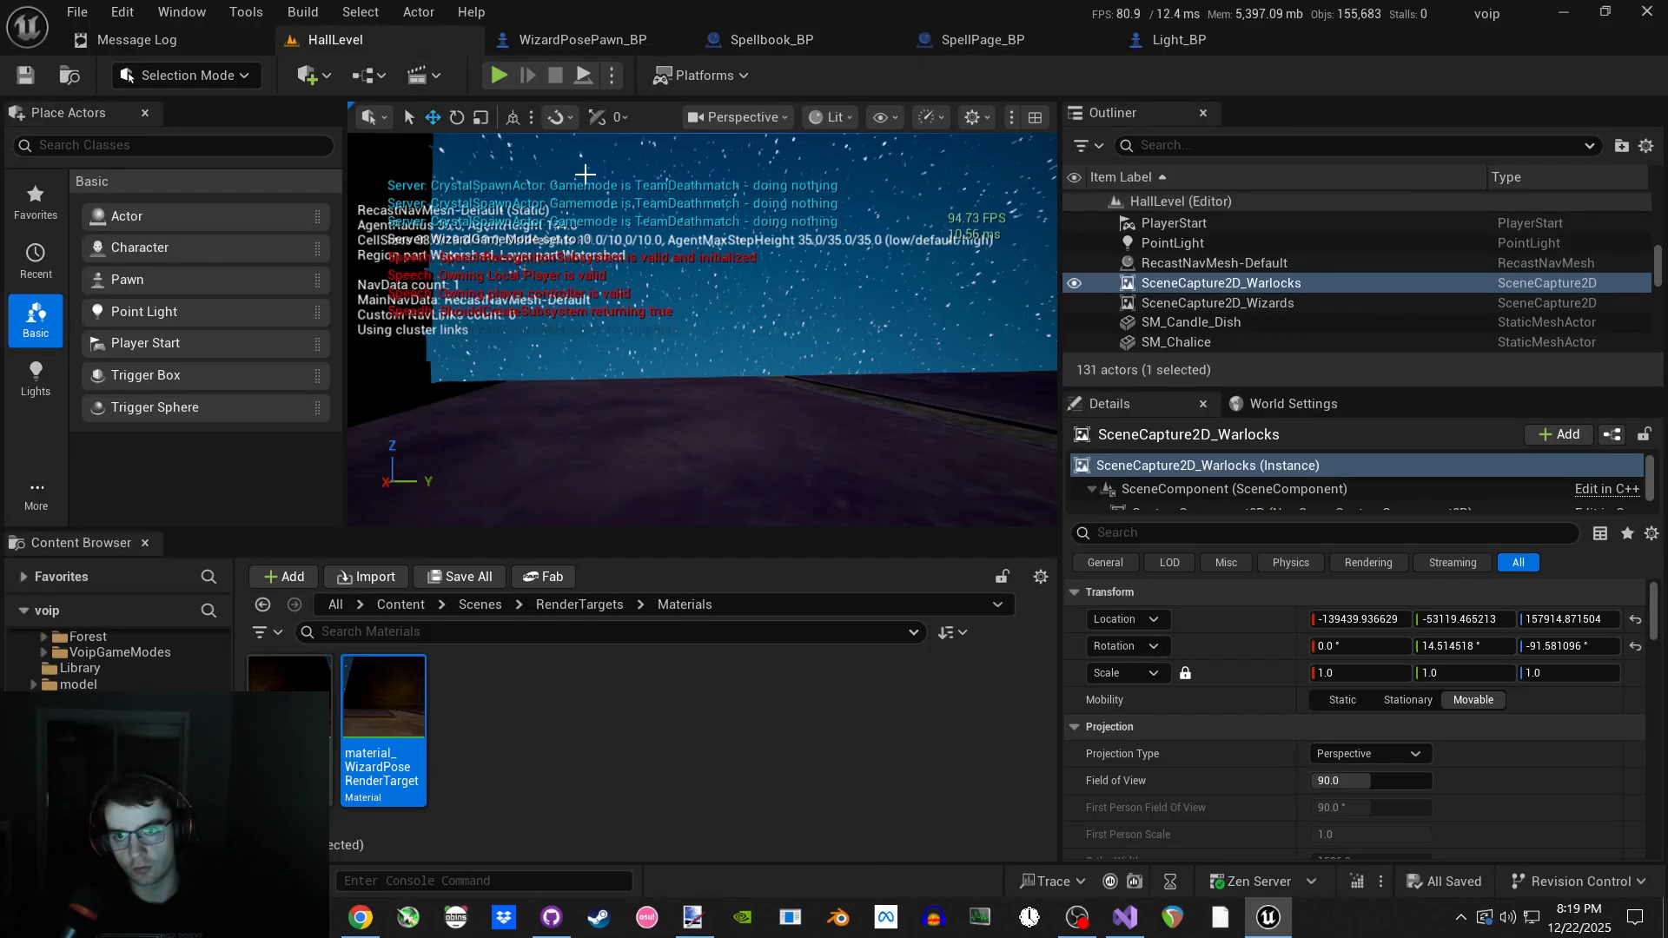
right_click_drag(585, 172, 608, 226)
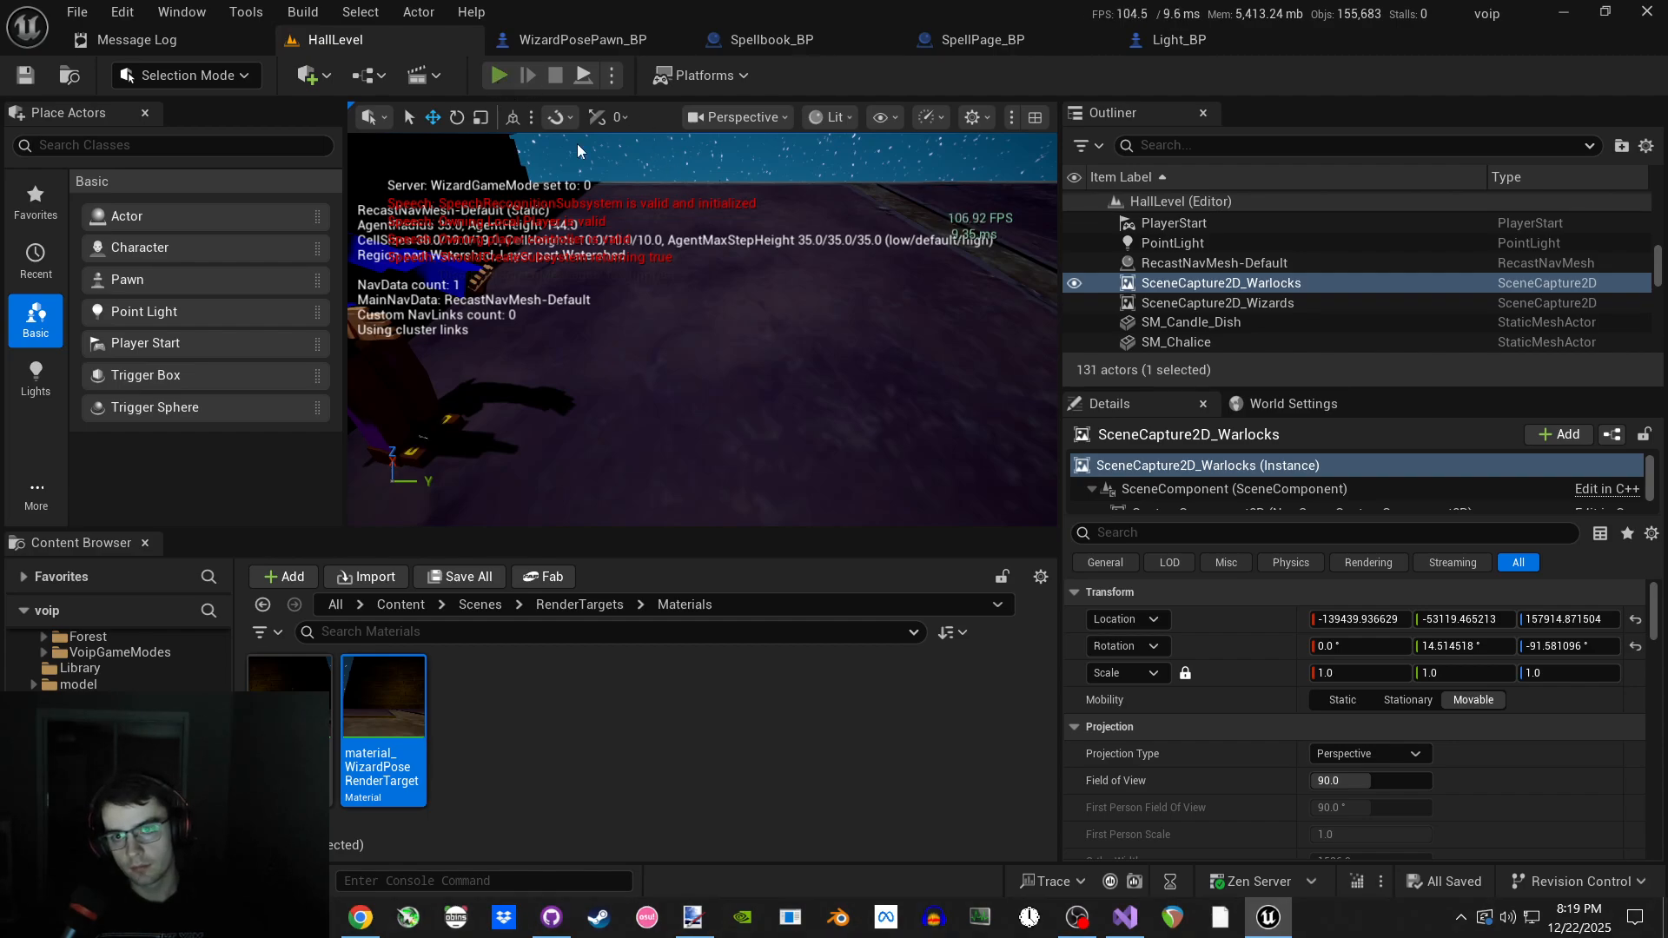
key("alt+p")
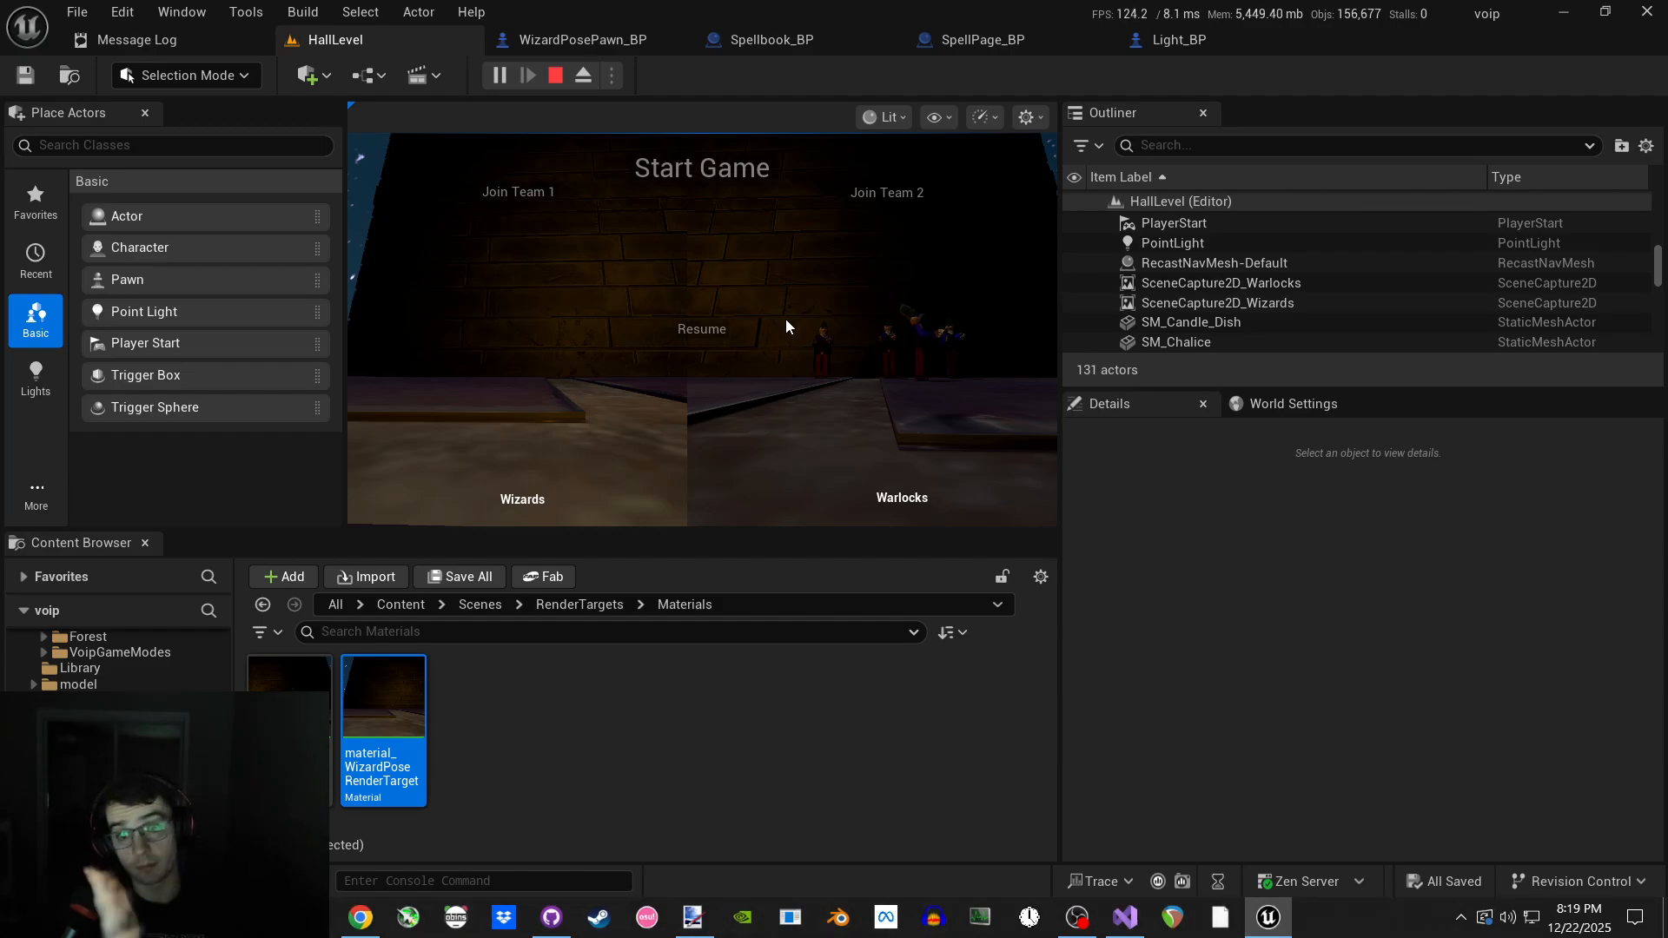
left_click(687, 328)
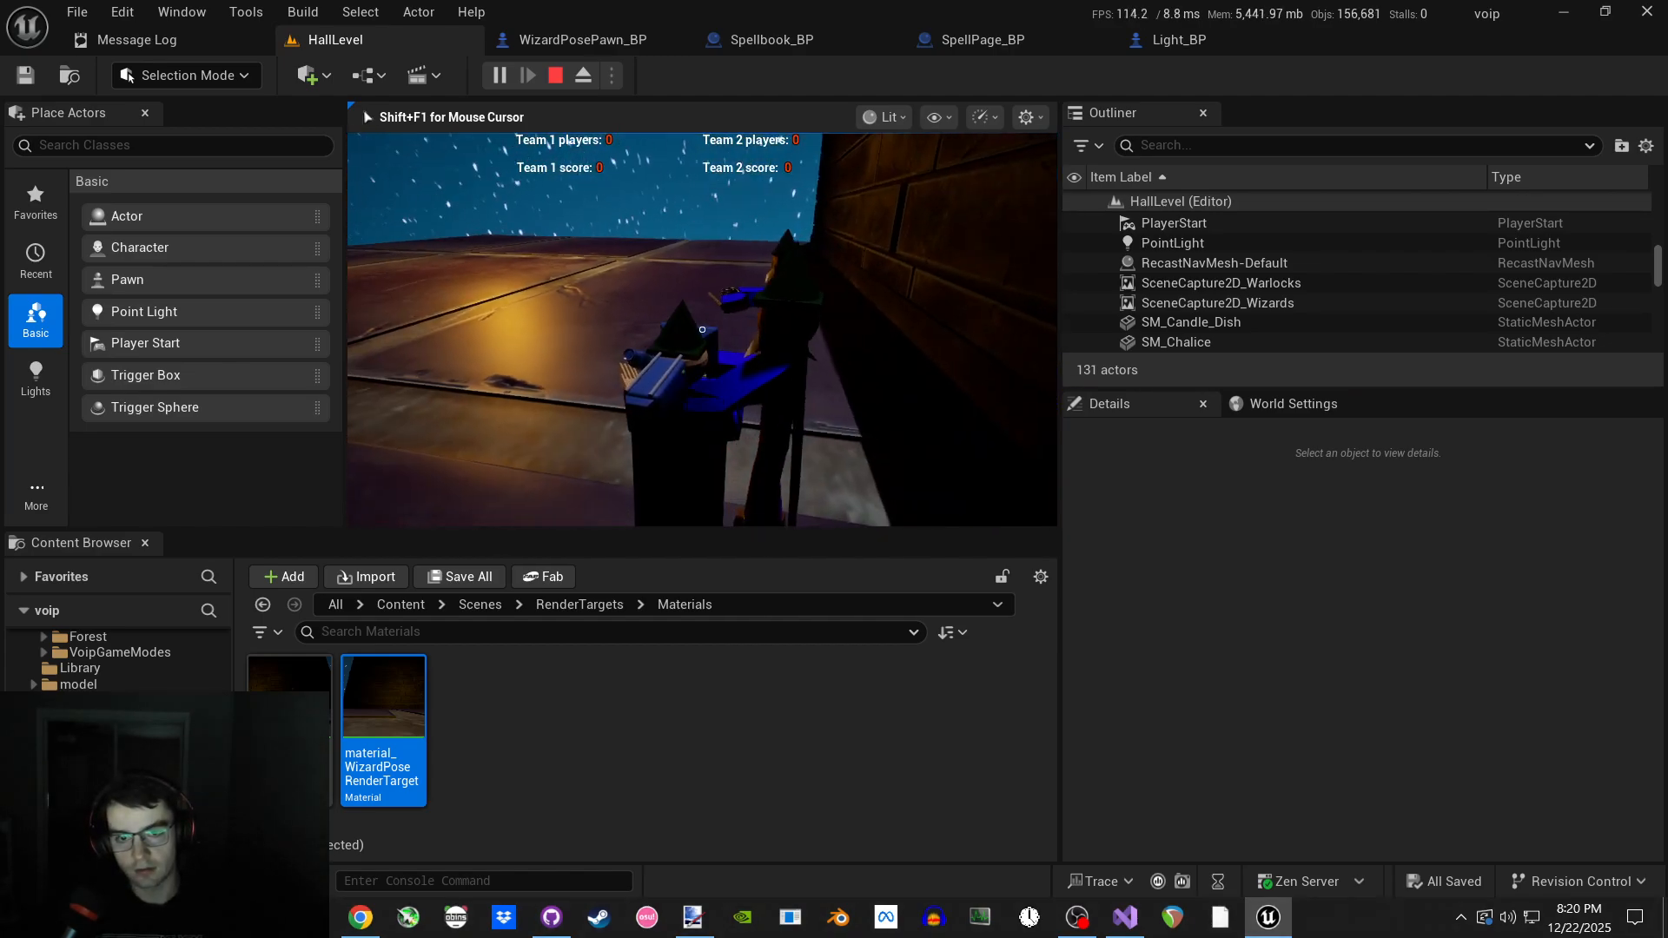
key("Escape")
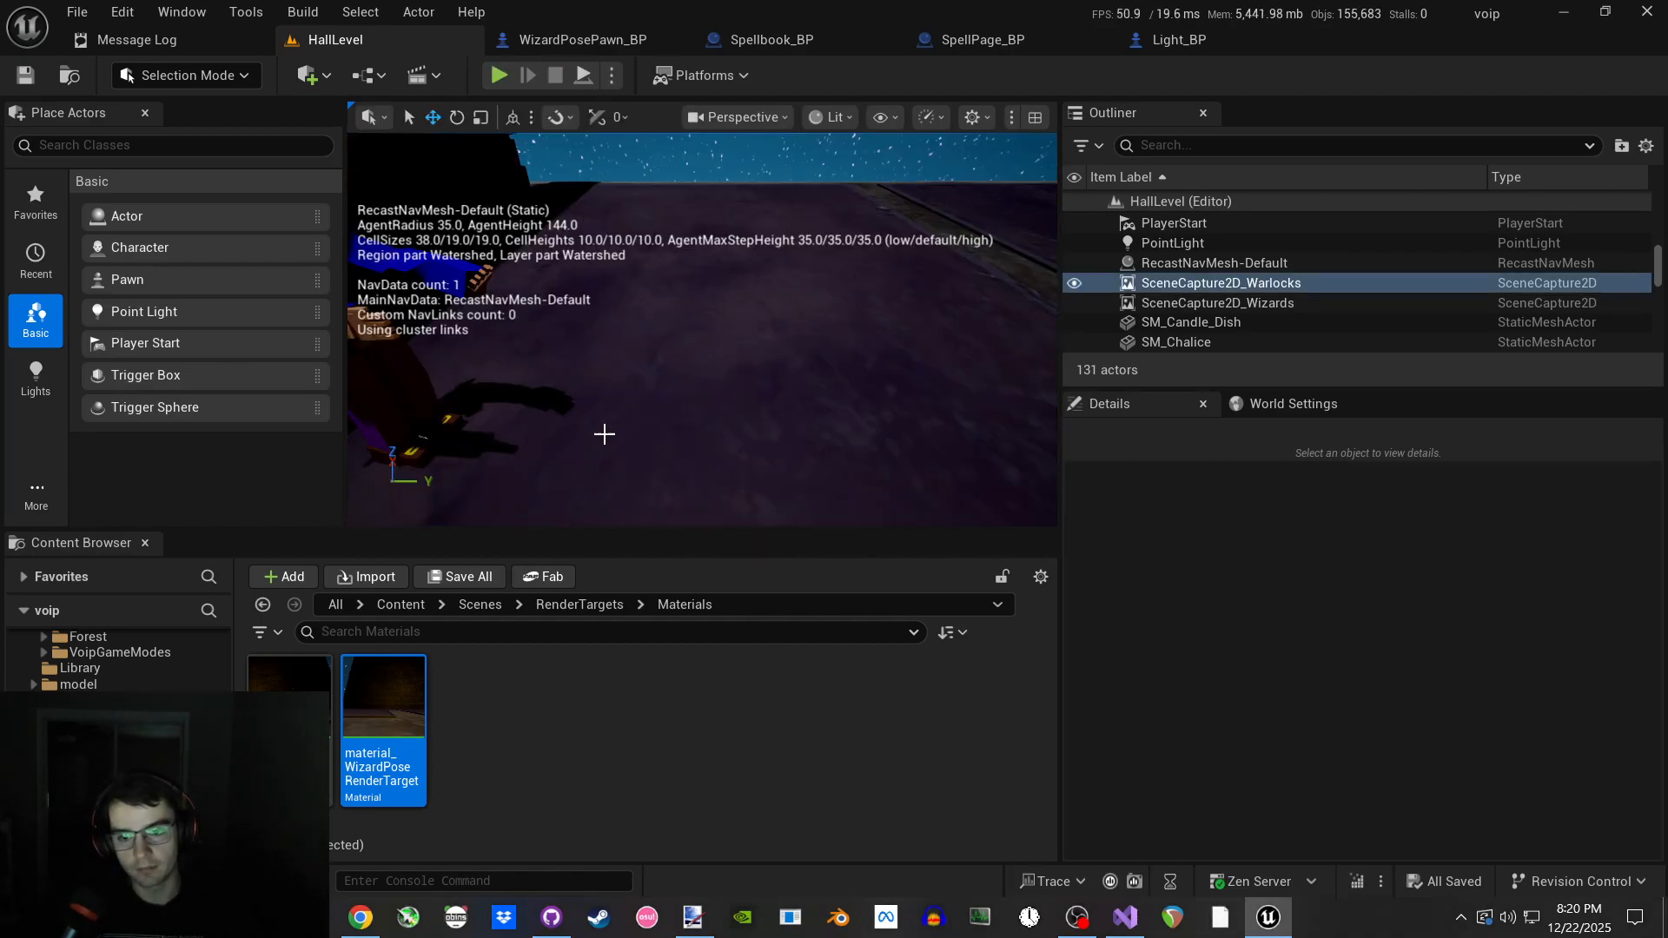
Browse to the Content folder, select the WizardPosePawn_BP actor in the level and look through its properties.
left_click(400, 604)
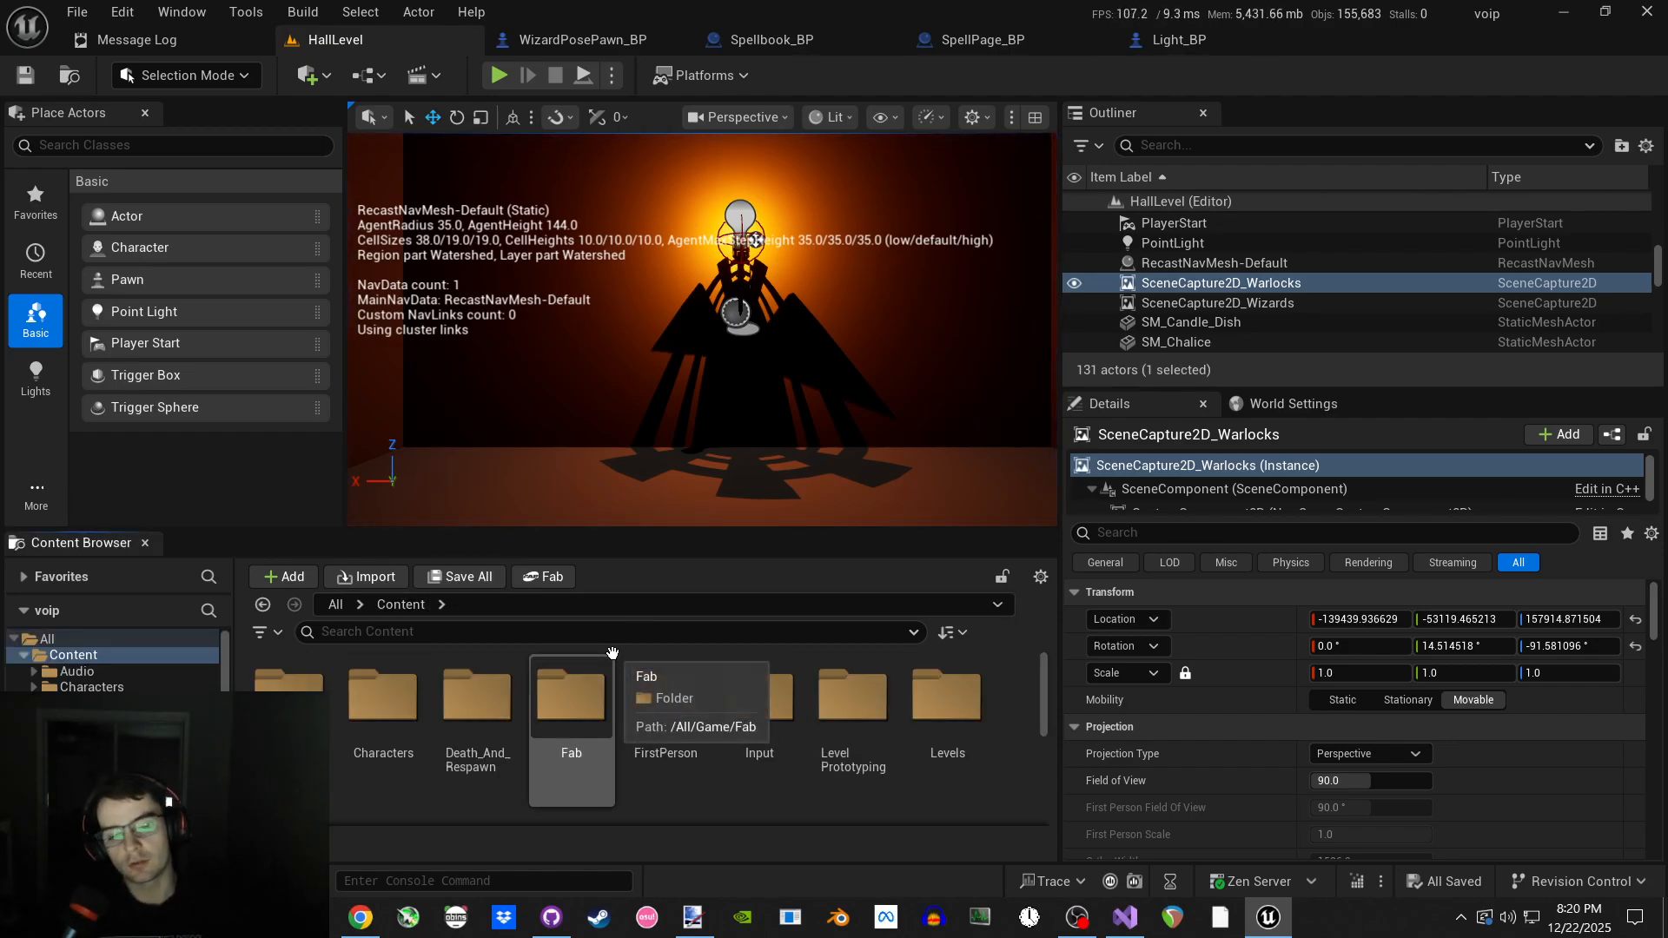
right_click_drag(678, 391, 930, 373)
left_click(778, 365)
scroll(1280, 691, "down", 5)
scroll(1285, 671, "up", 4)
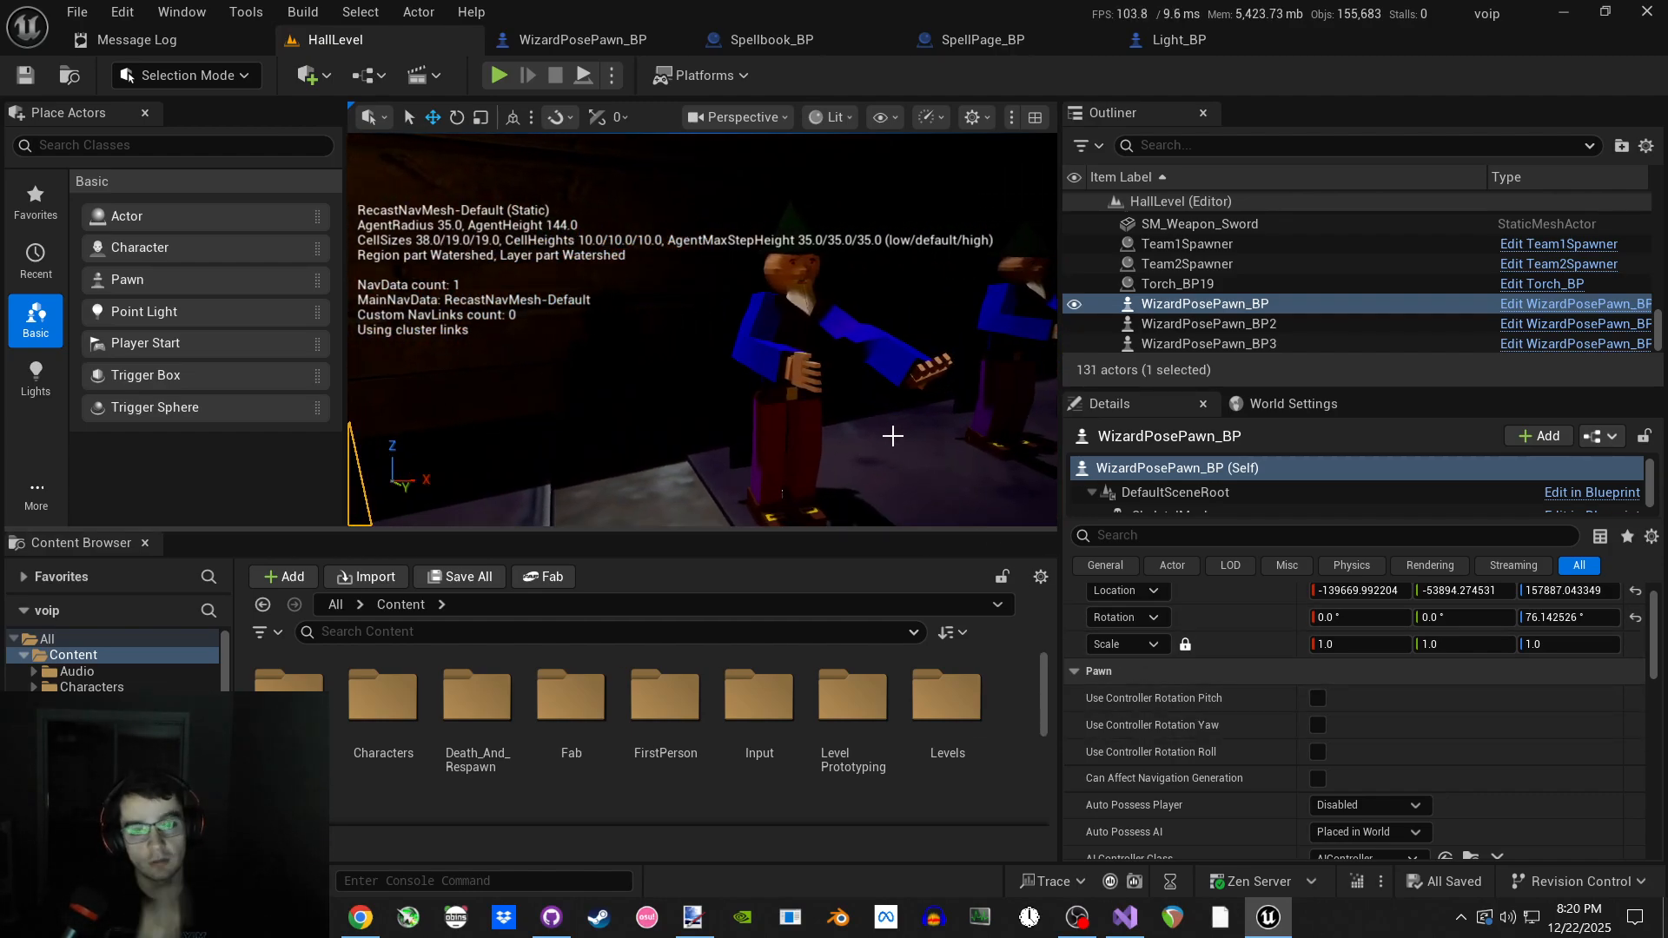
scroll(1319, 682, "down", 10)
scroll(1322, 685, "up", 9)
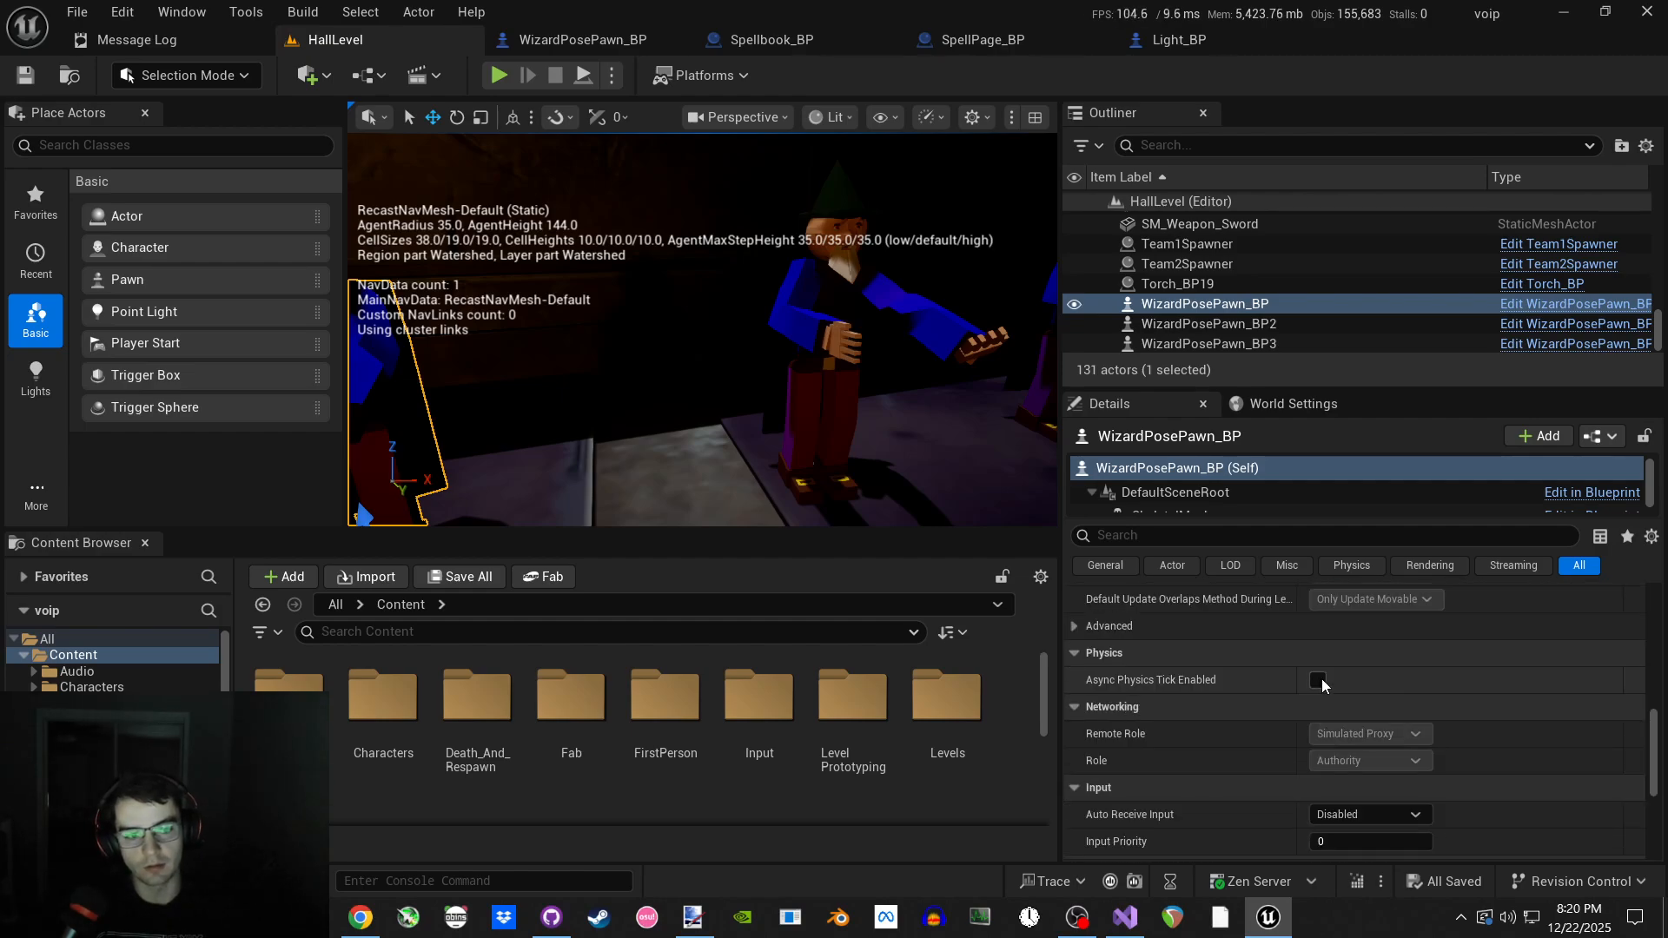
scroll(1326, 682, "up", 2)
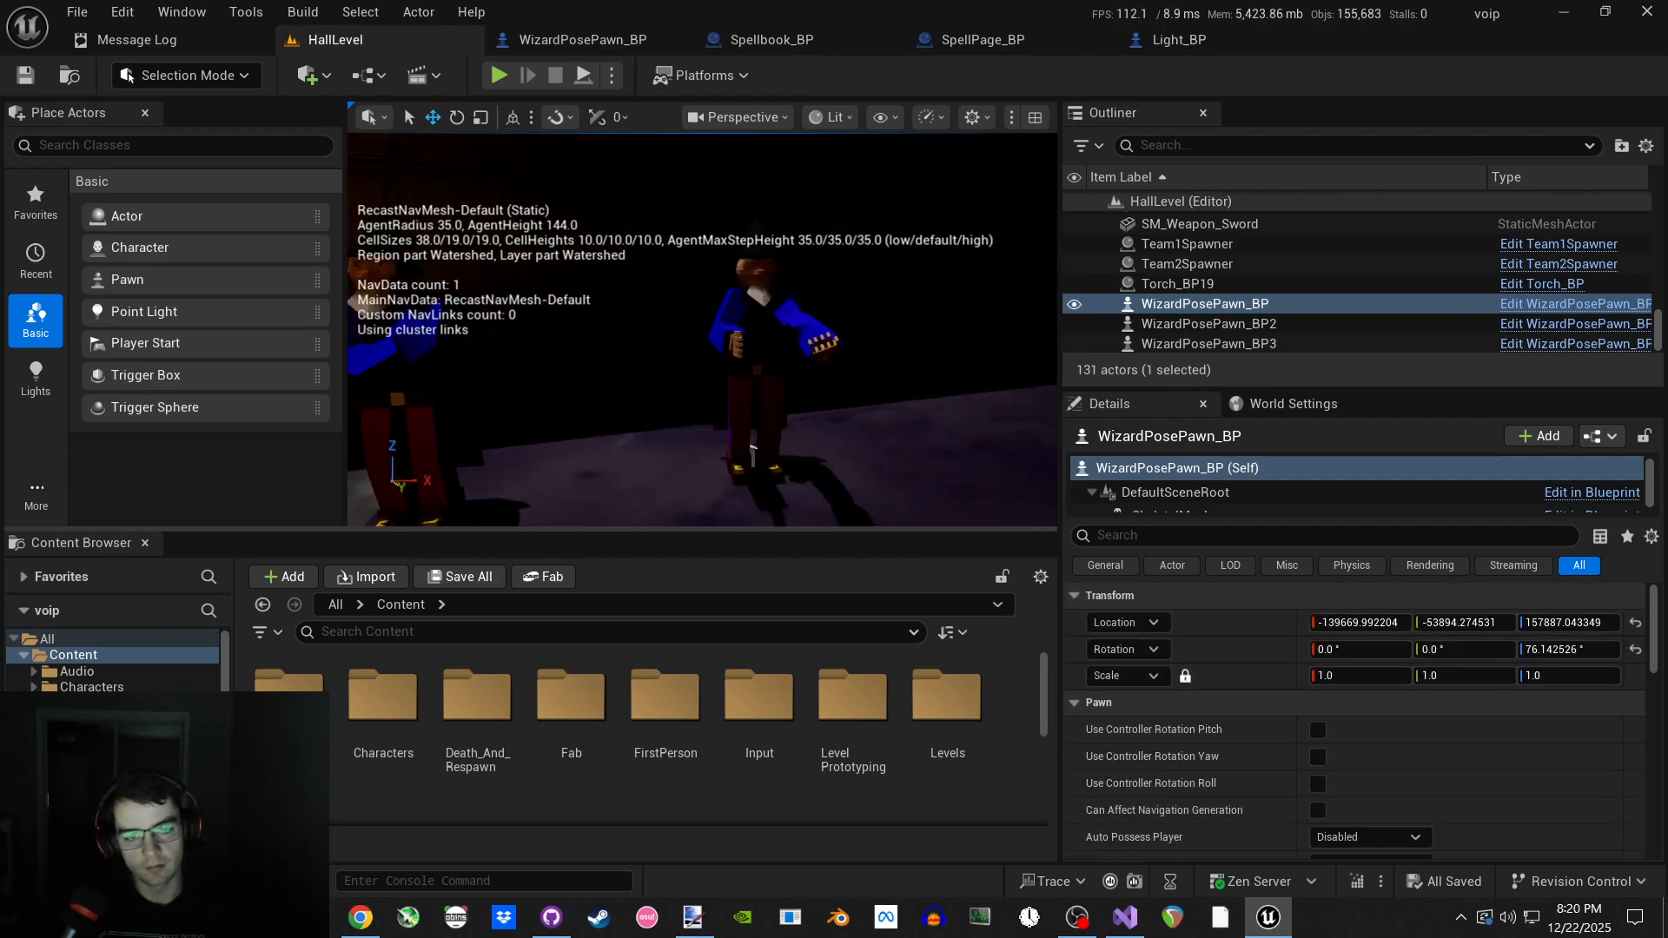
Select the WizardPosePawn_BP3 actor and examine the row of three posed wizards from several angles.
left_click(773, 374)
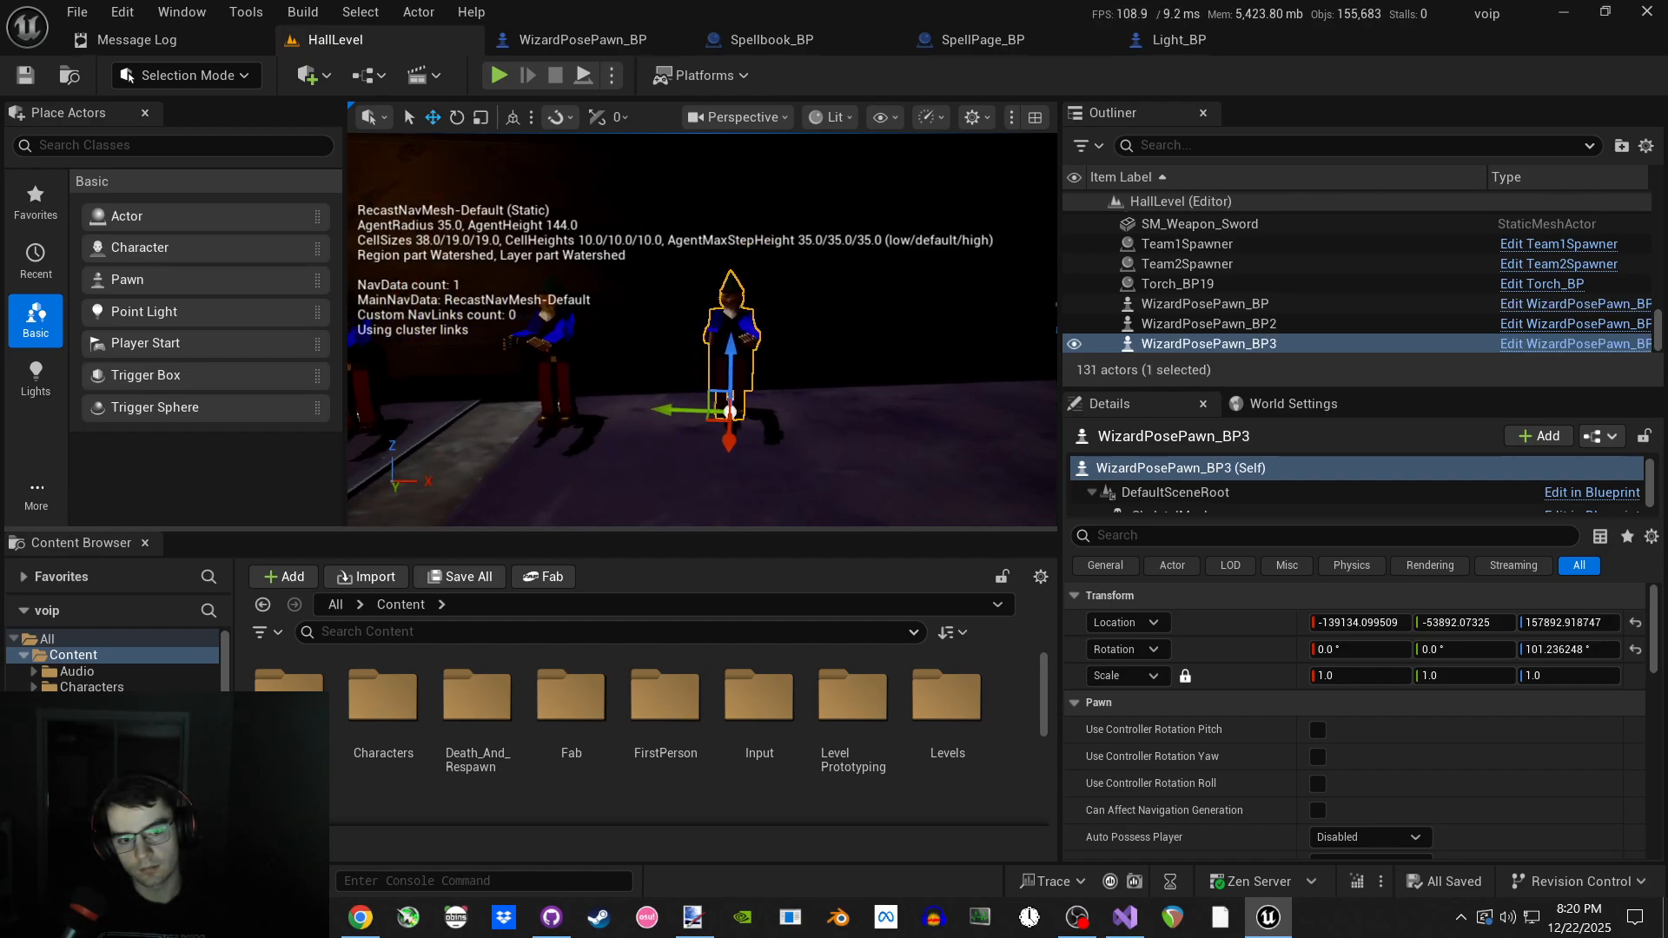
mouse_move(773, 374)
right_mouse_down()
mouse_move(749, 374)
mouse_move(772, 373)
right_mouse_up()
key("a")
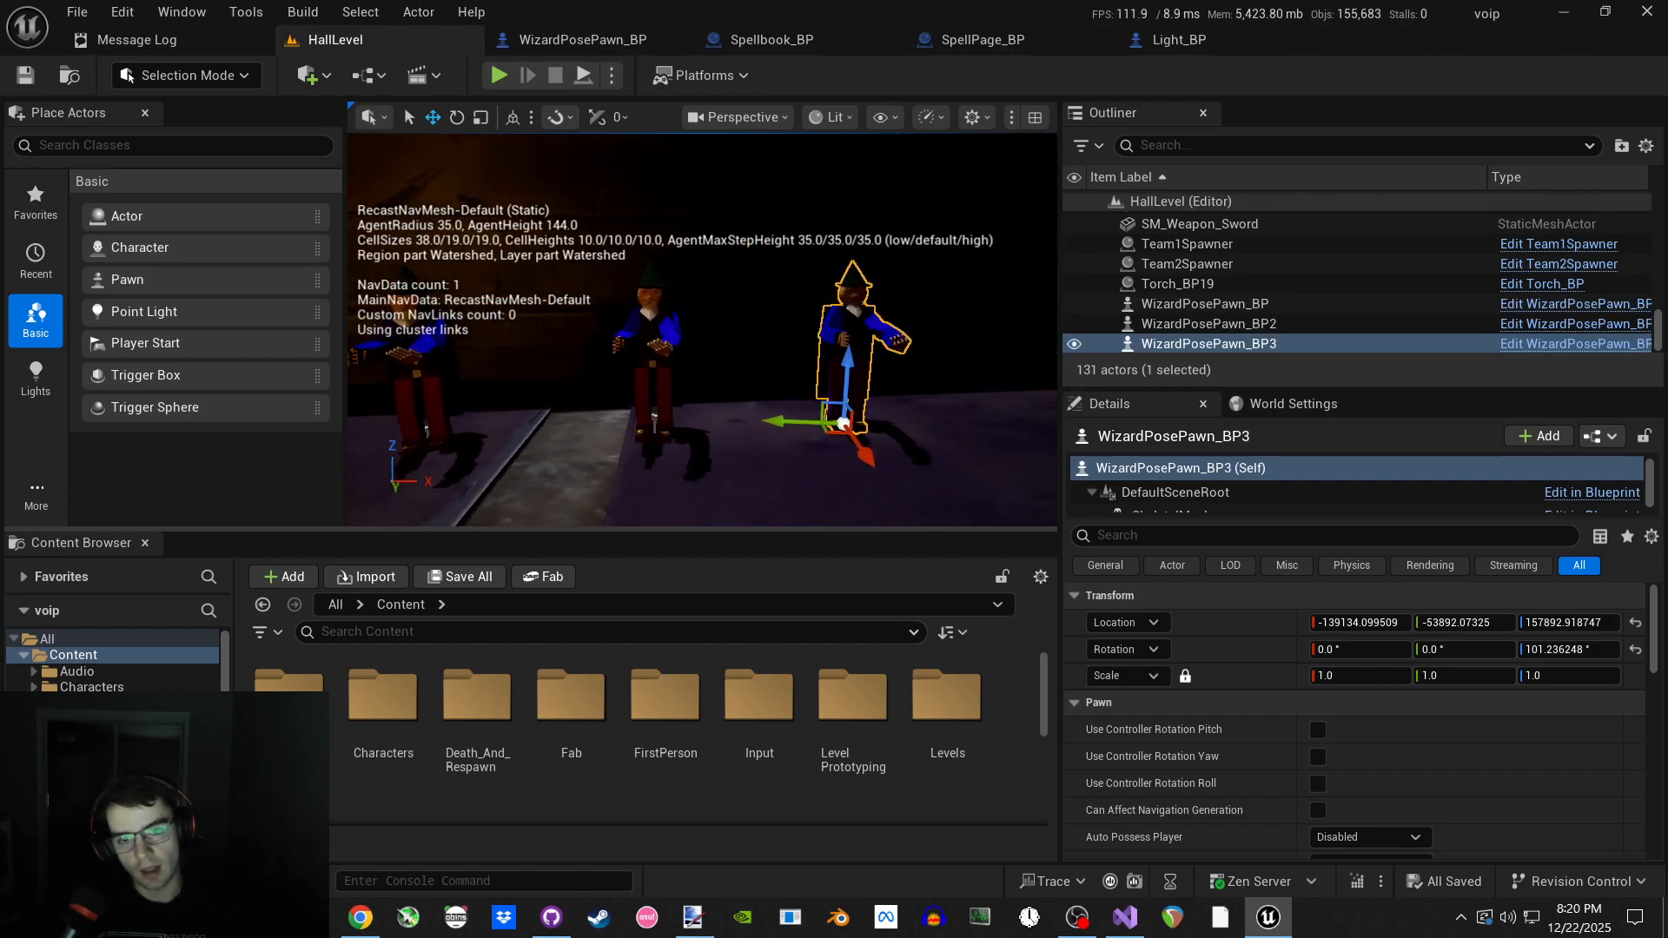
key("s")
right_click_drag(938, 461, 895, 456)
key("w")
key("d")
key("w")
key("d")
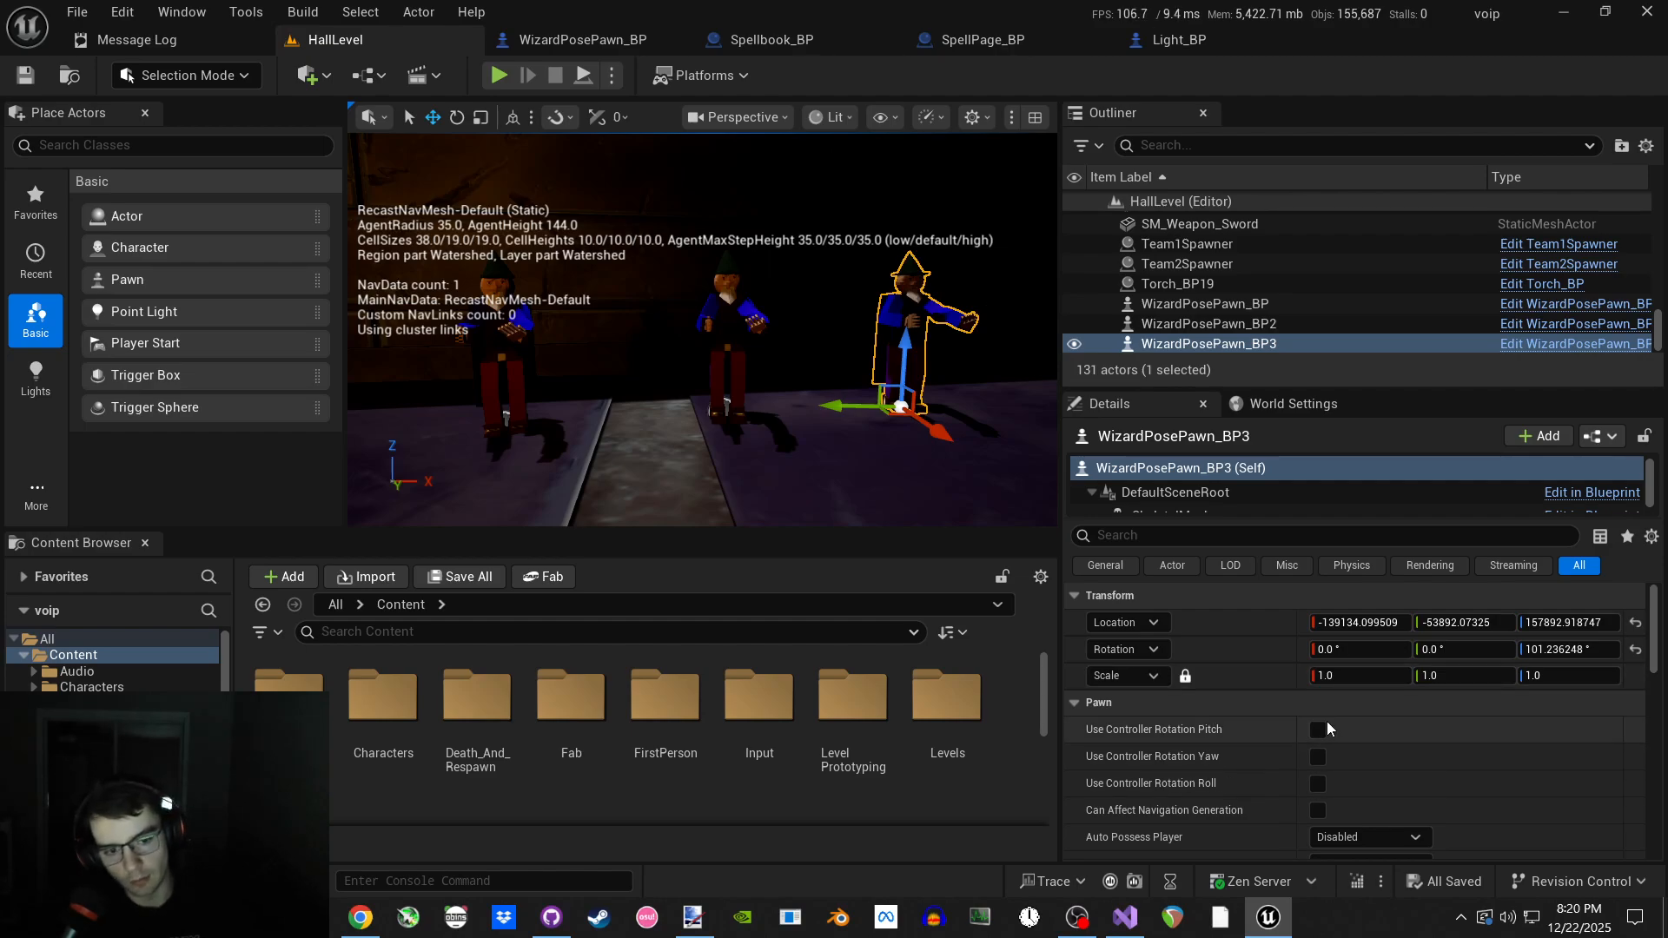
mouse_move(869, 417)
right_mouse_down()
mouse_move(947, 452)
mouse_move(1042, 426)
mouse_move(921, 469)
mouse_move(947, 460)
mouse_move(882, 406)
right_mouse_up()
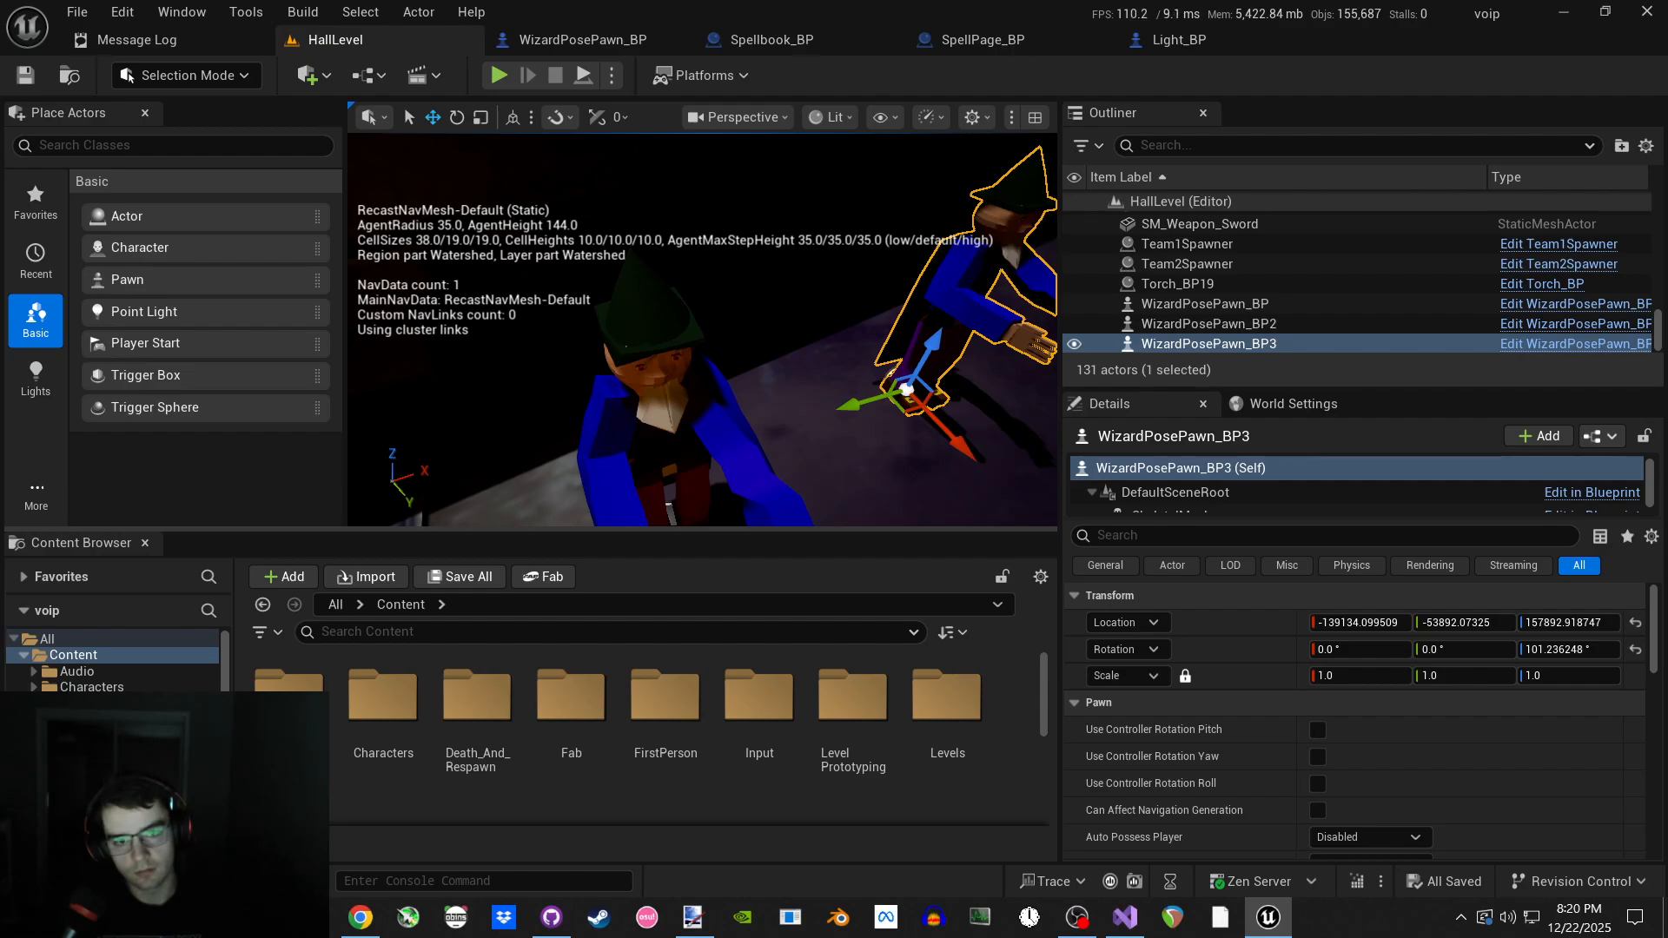
Playtest HallLevel again to check the warlock image on the team selection screen, stop, and view the wizards from farther back.
left_click(499, 74)
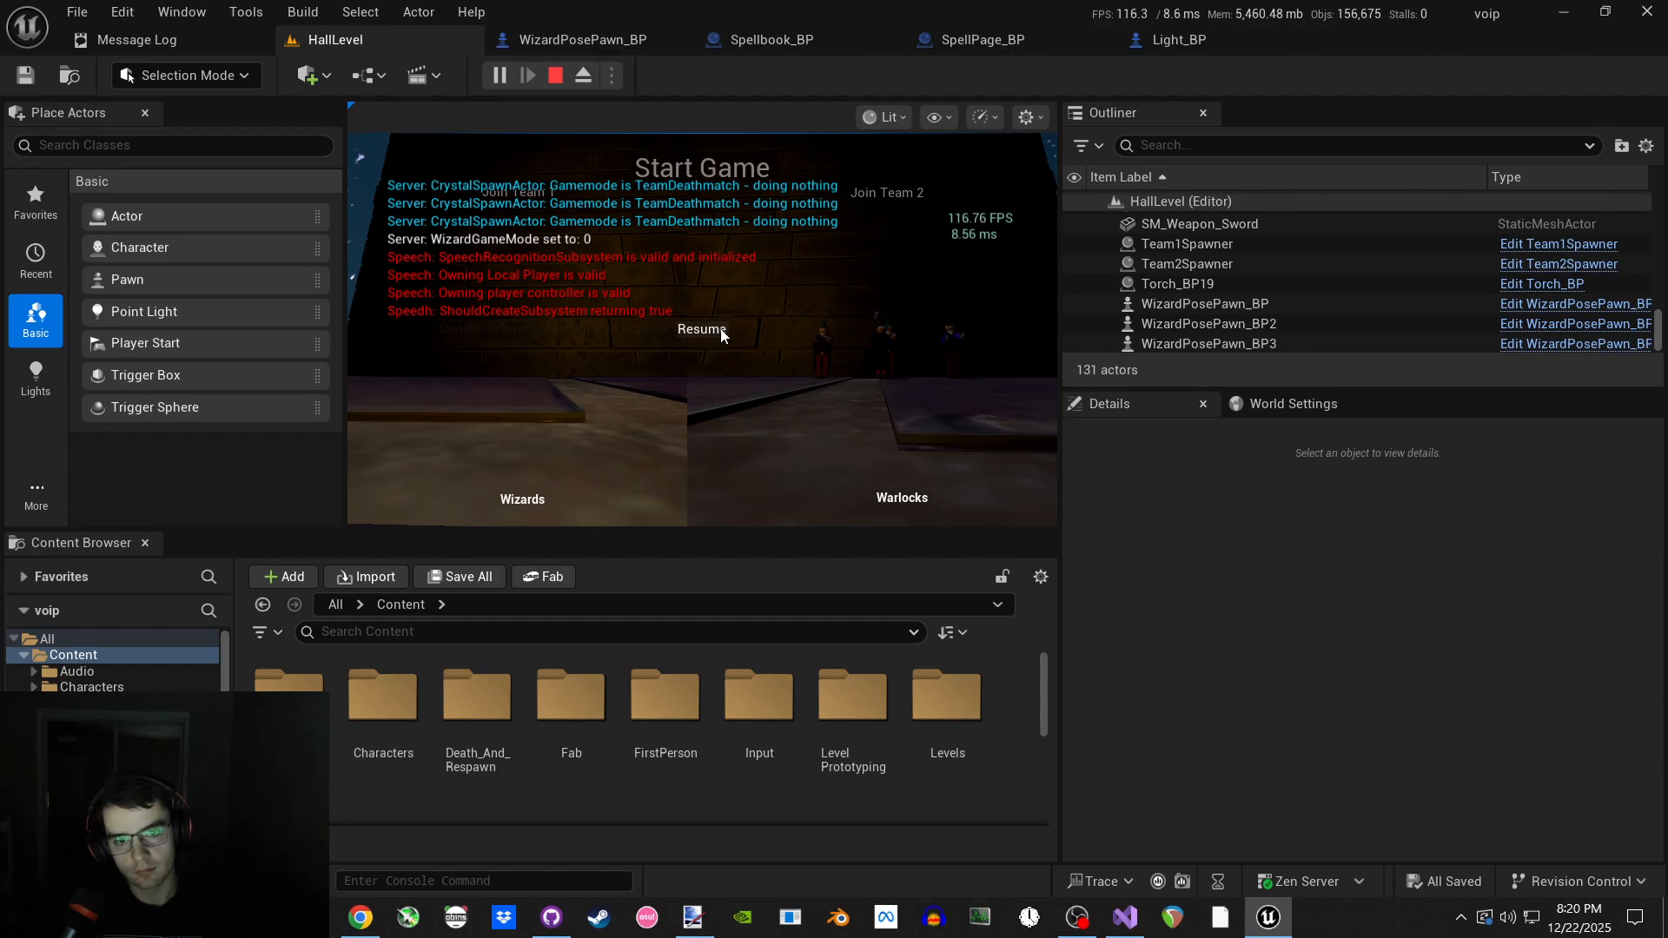
key("Escape")
mouse_move(724, 337)
right_mouse_down()
mouse_move(834, 391)
mouse_move(723, 337)
right_mouse_up()
key("s")
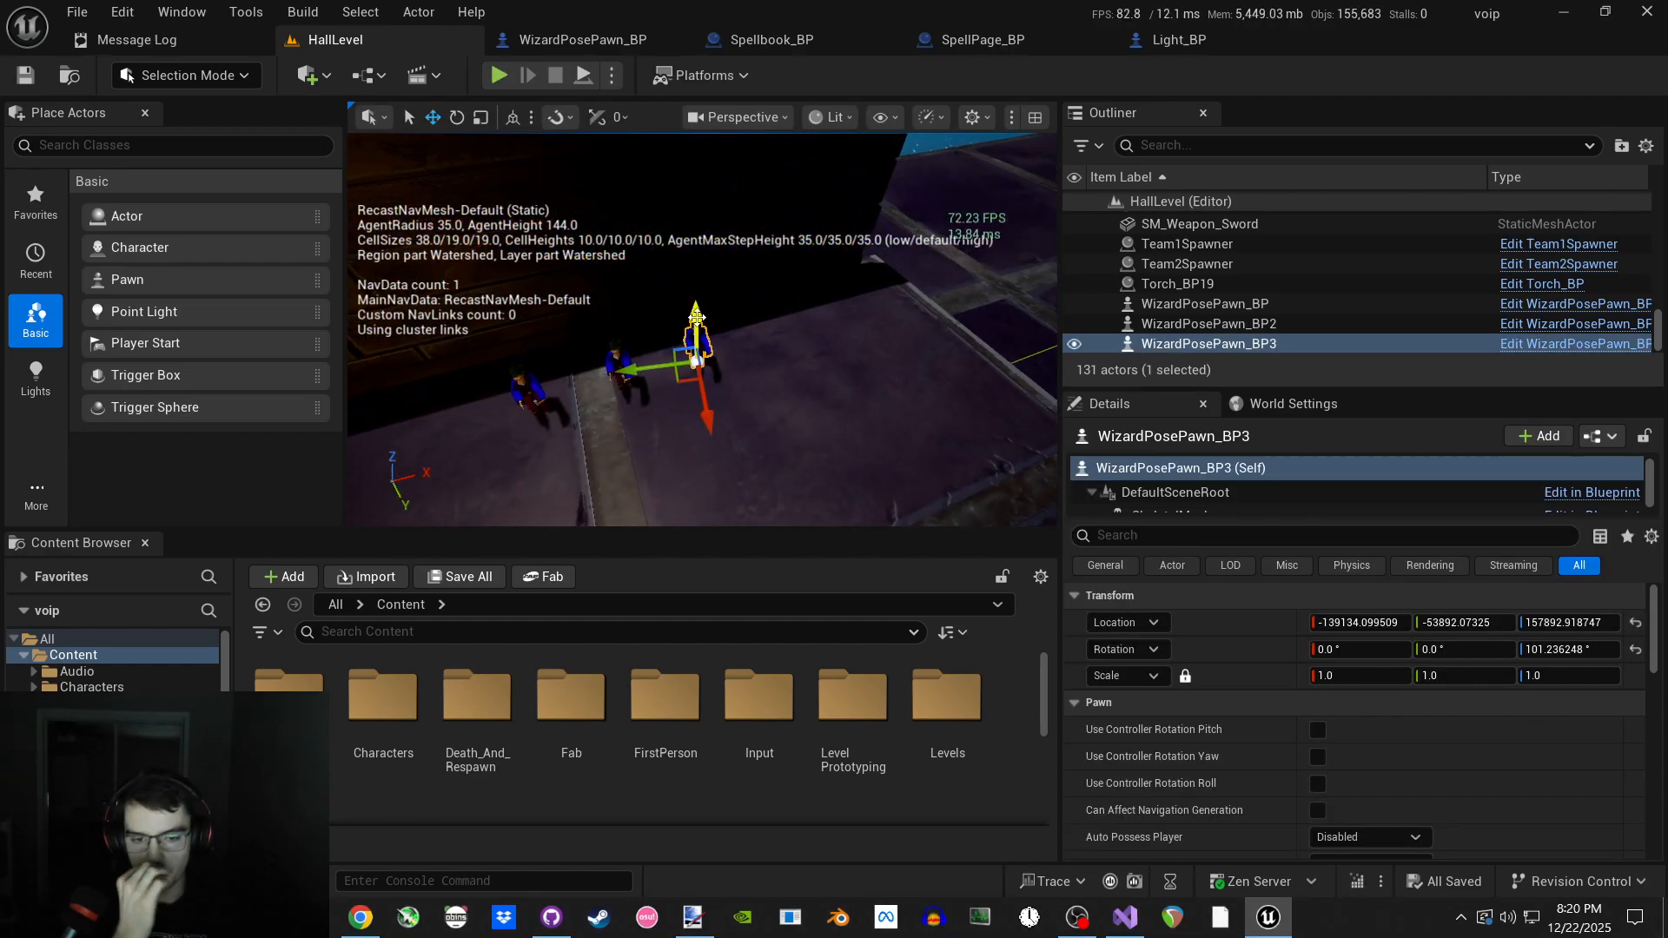